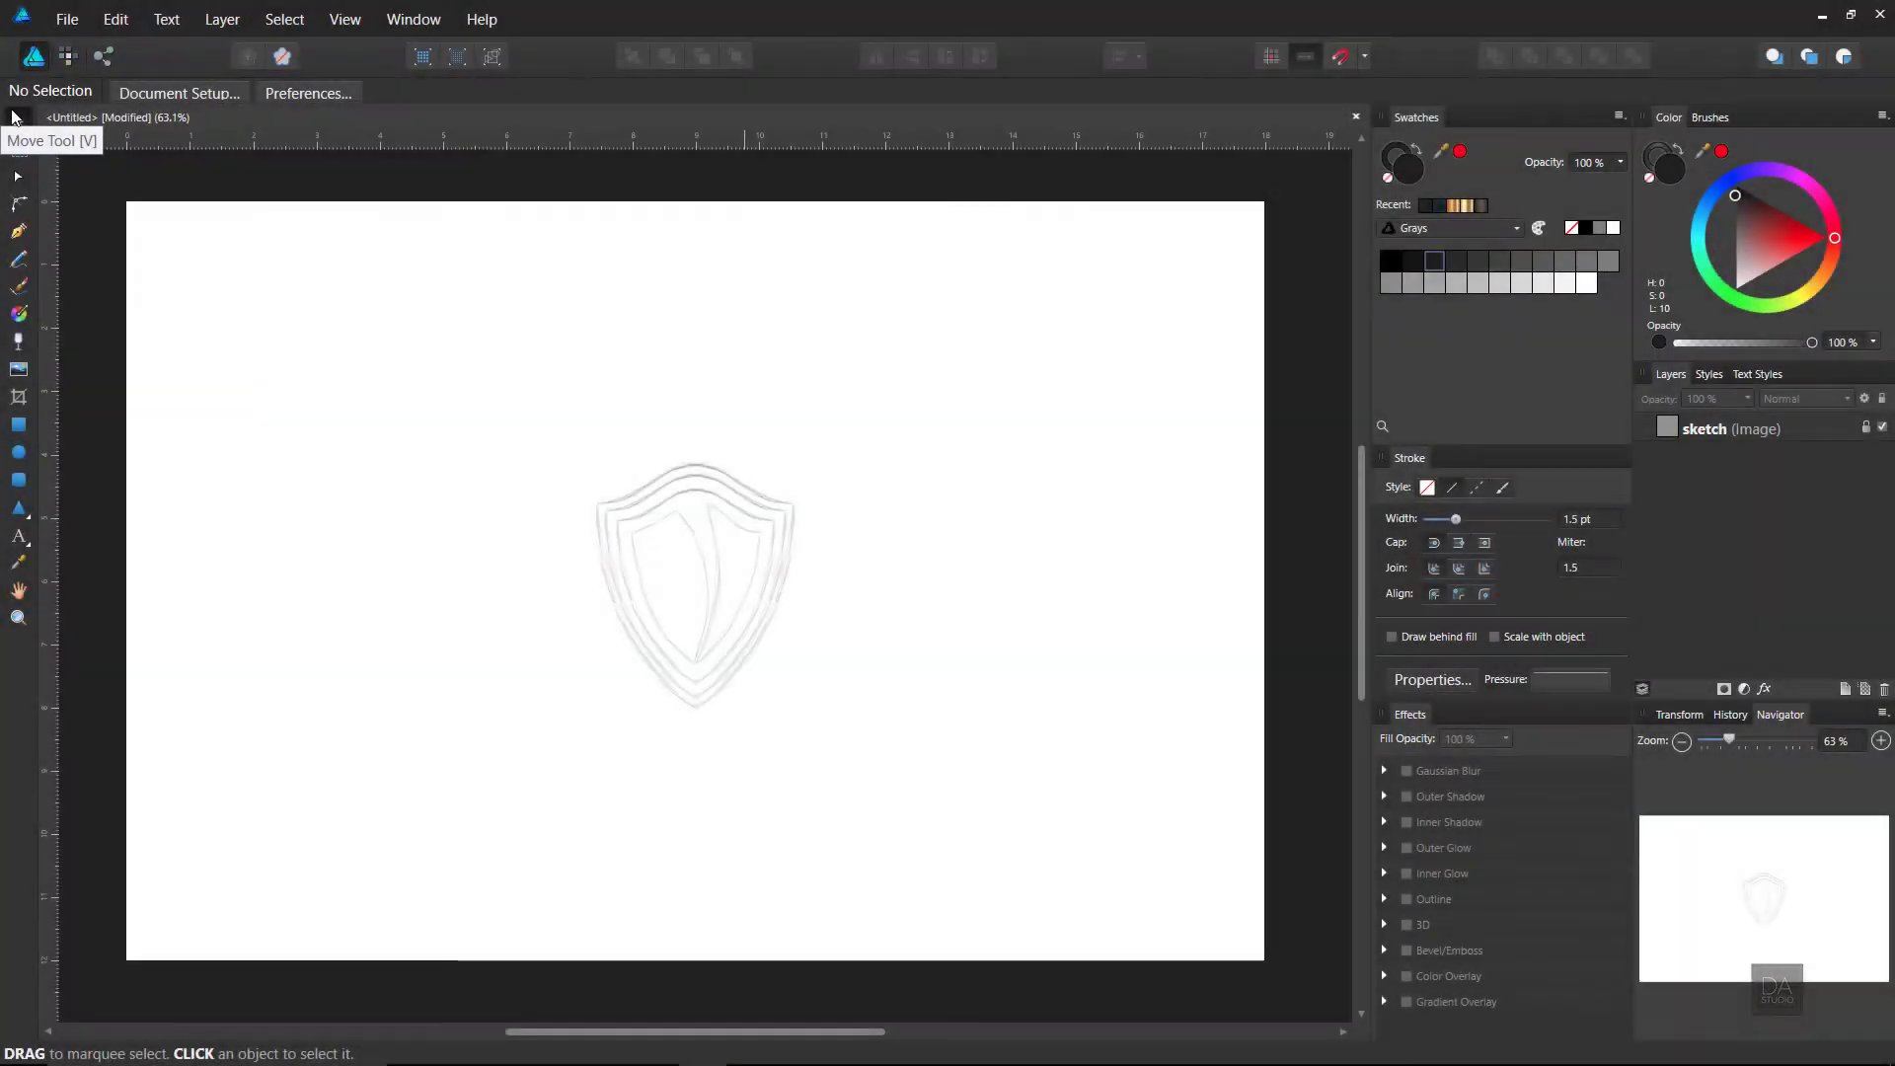
# Step: Turn on Show grid in the Grid and Axis Manager
pyautogui.click(342, 20)
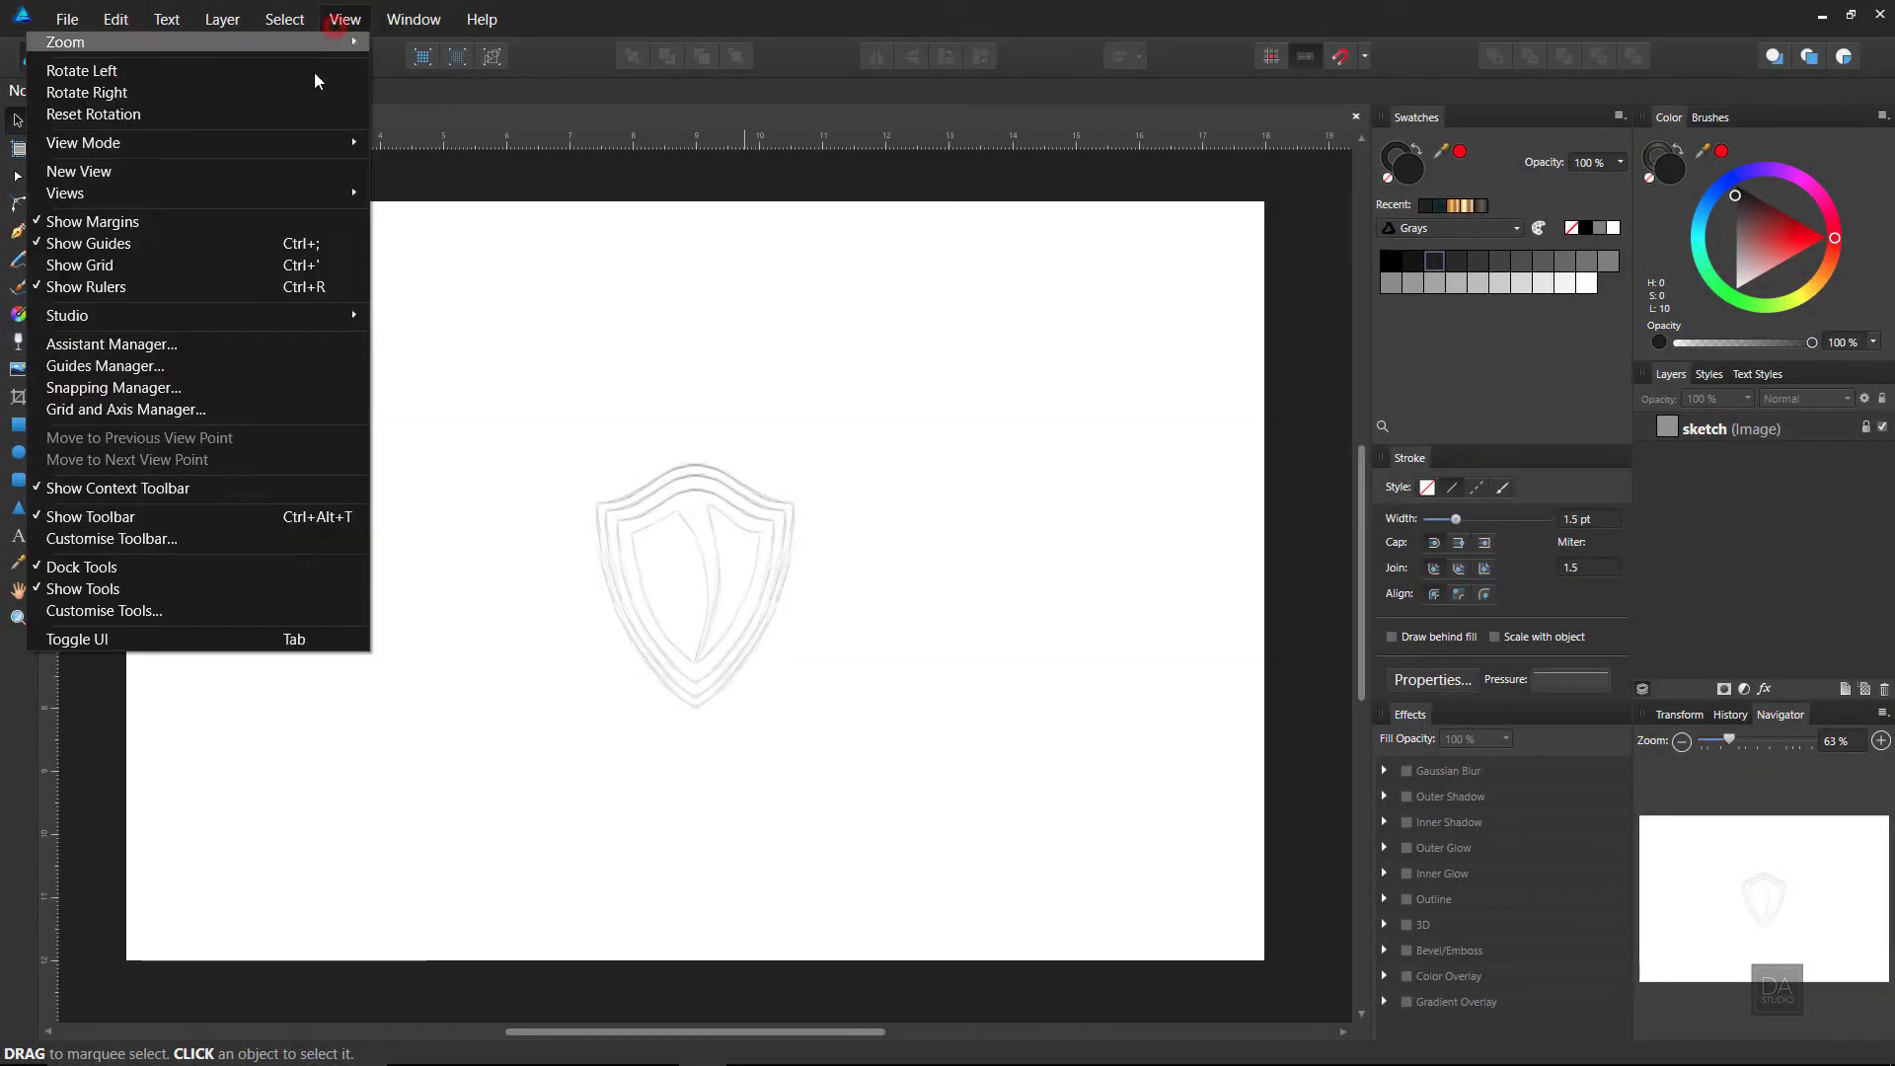
pyautogui.click(208, 408)
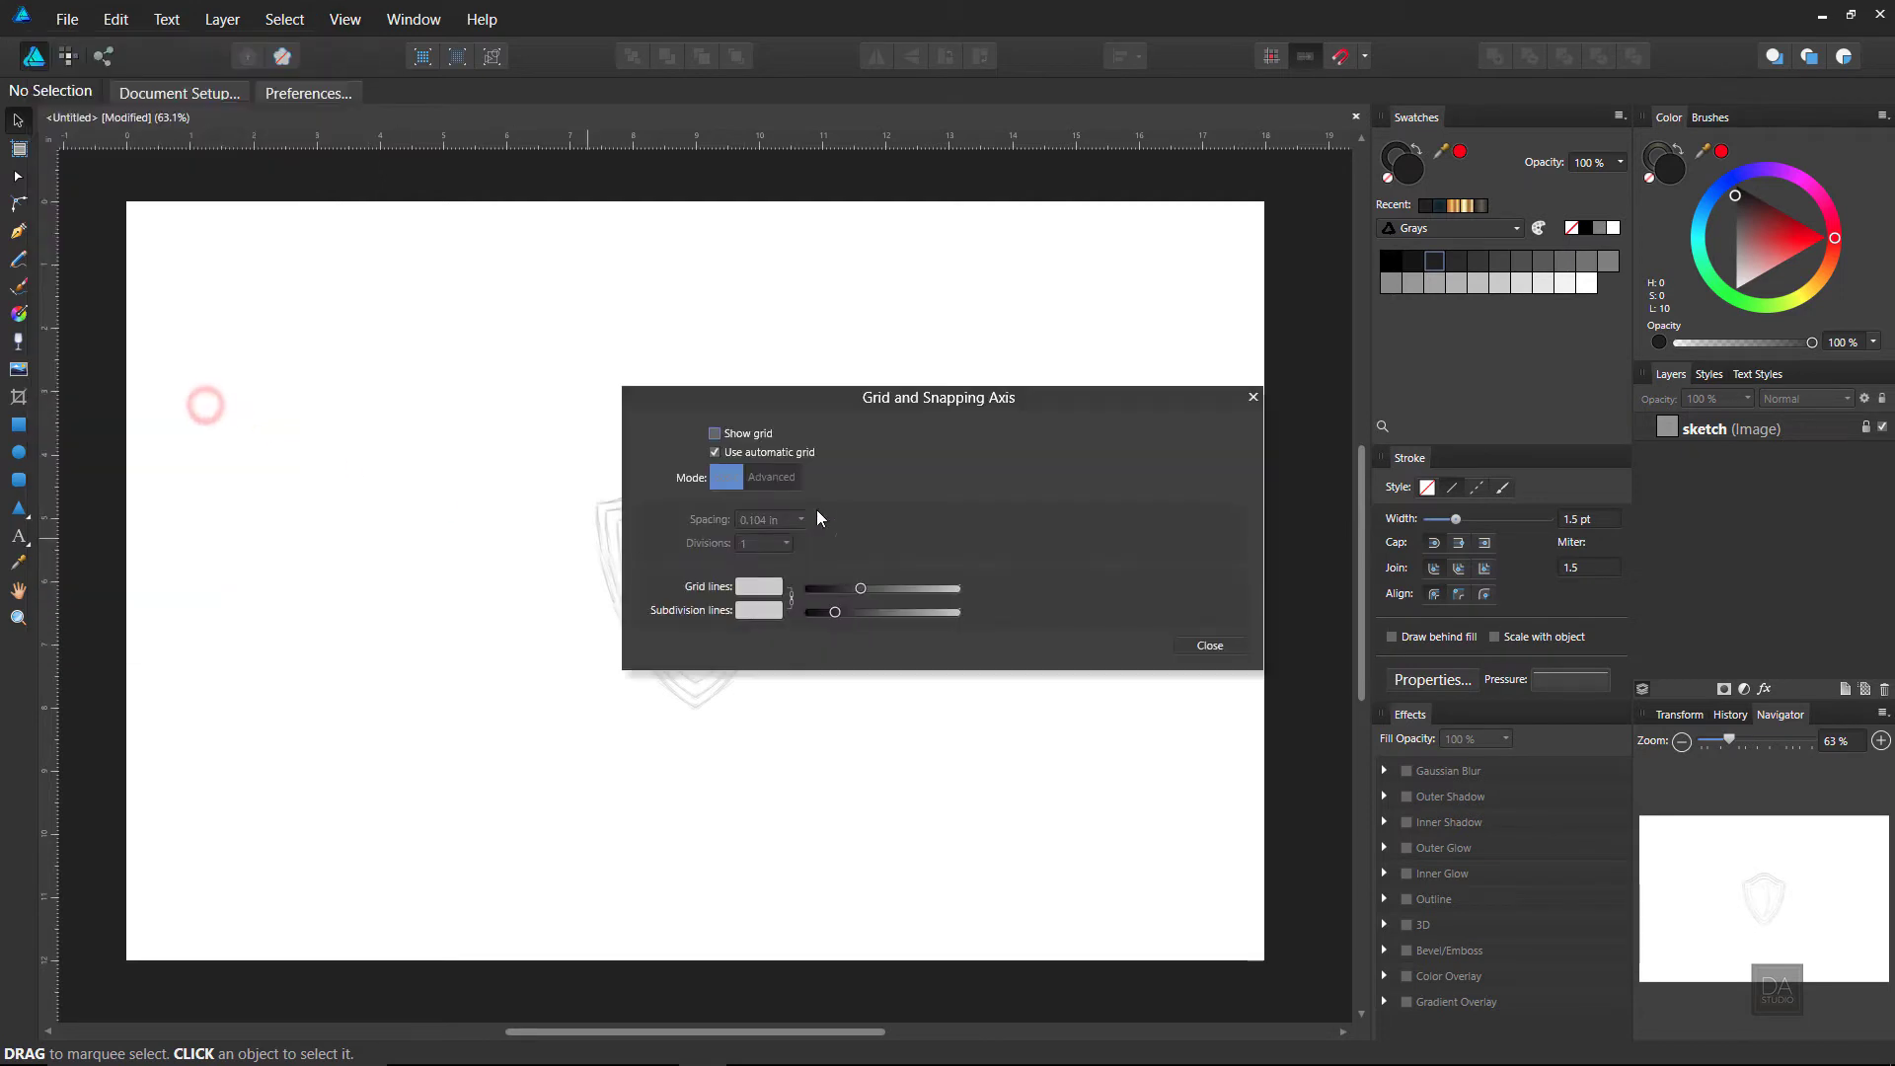
pyautogui.click(758, 436)
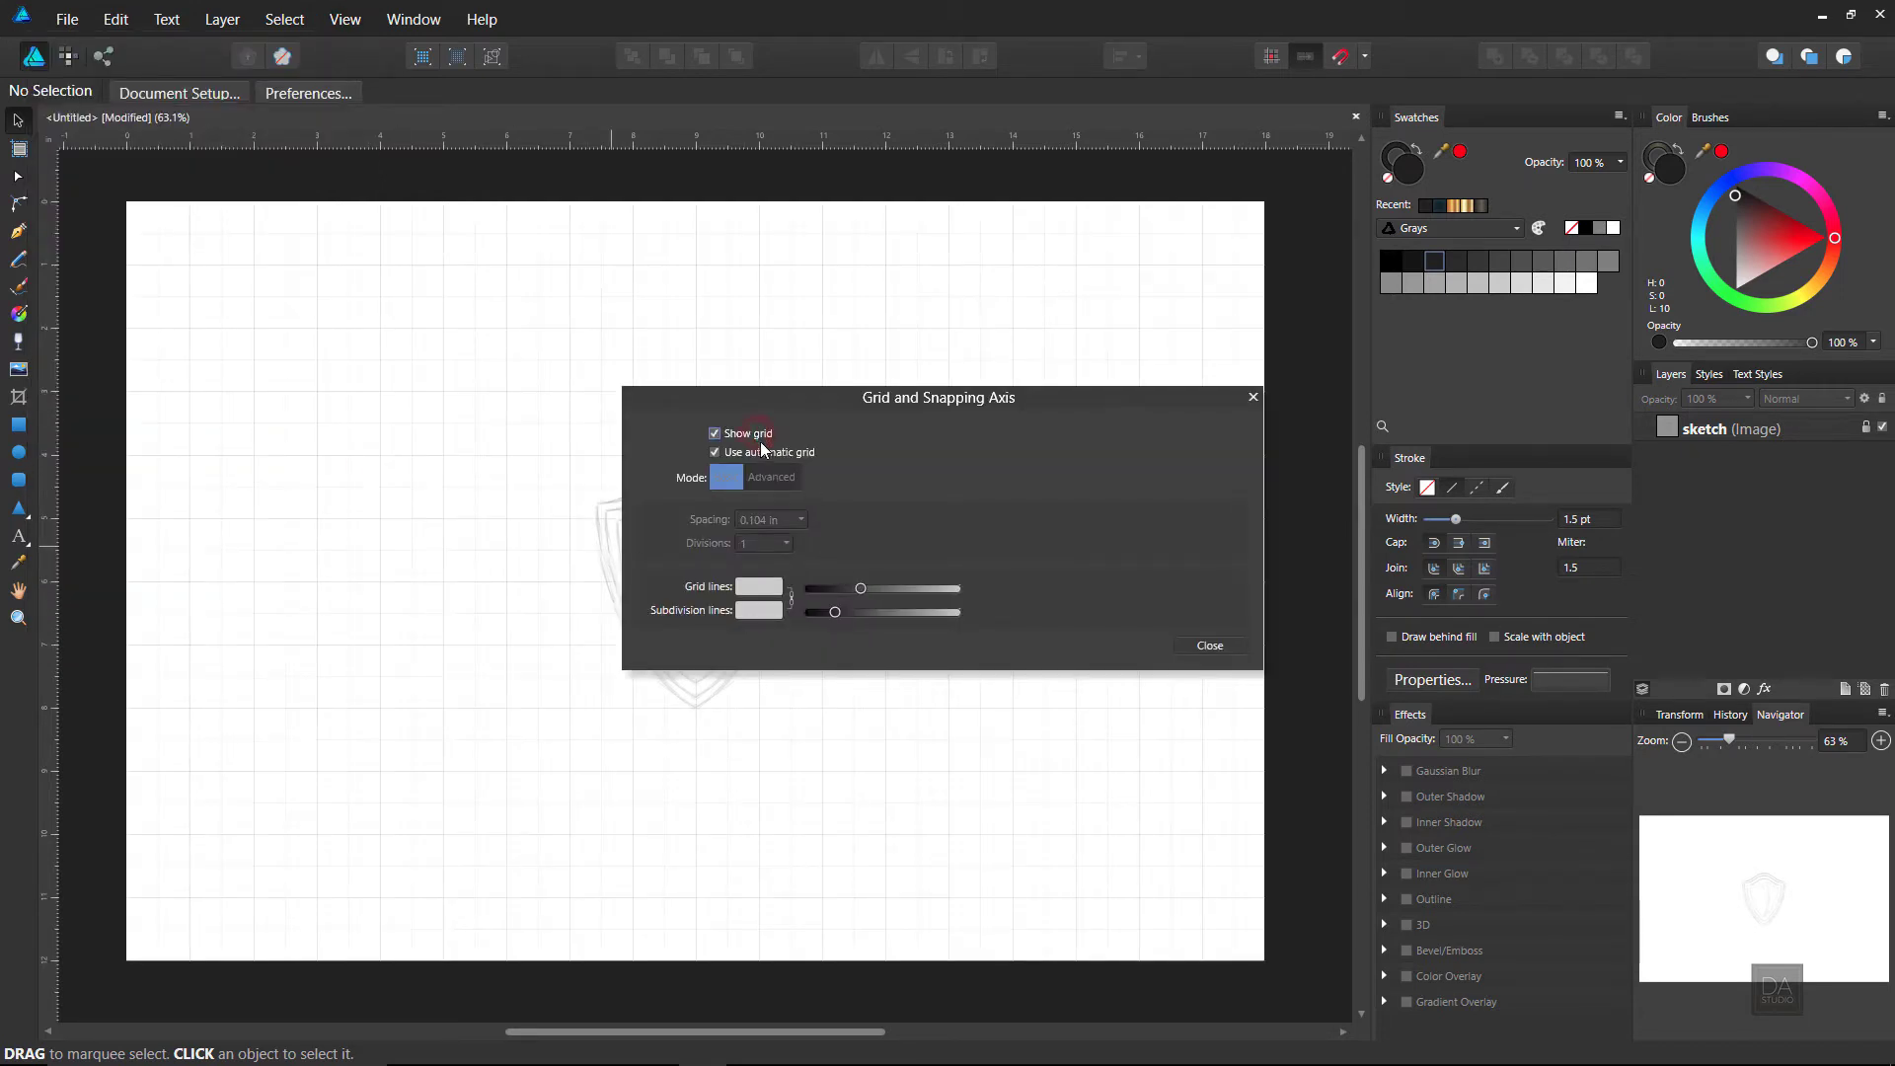
pyautogui.click(1252, 397)
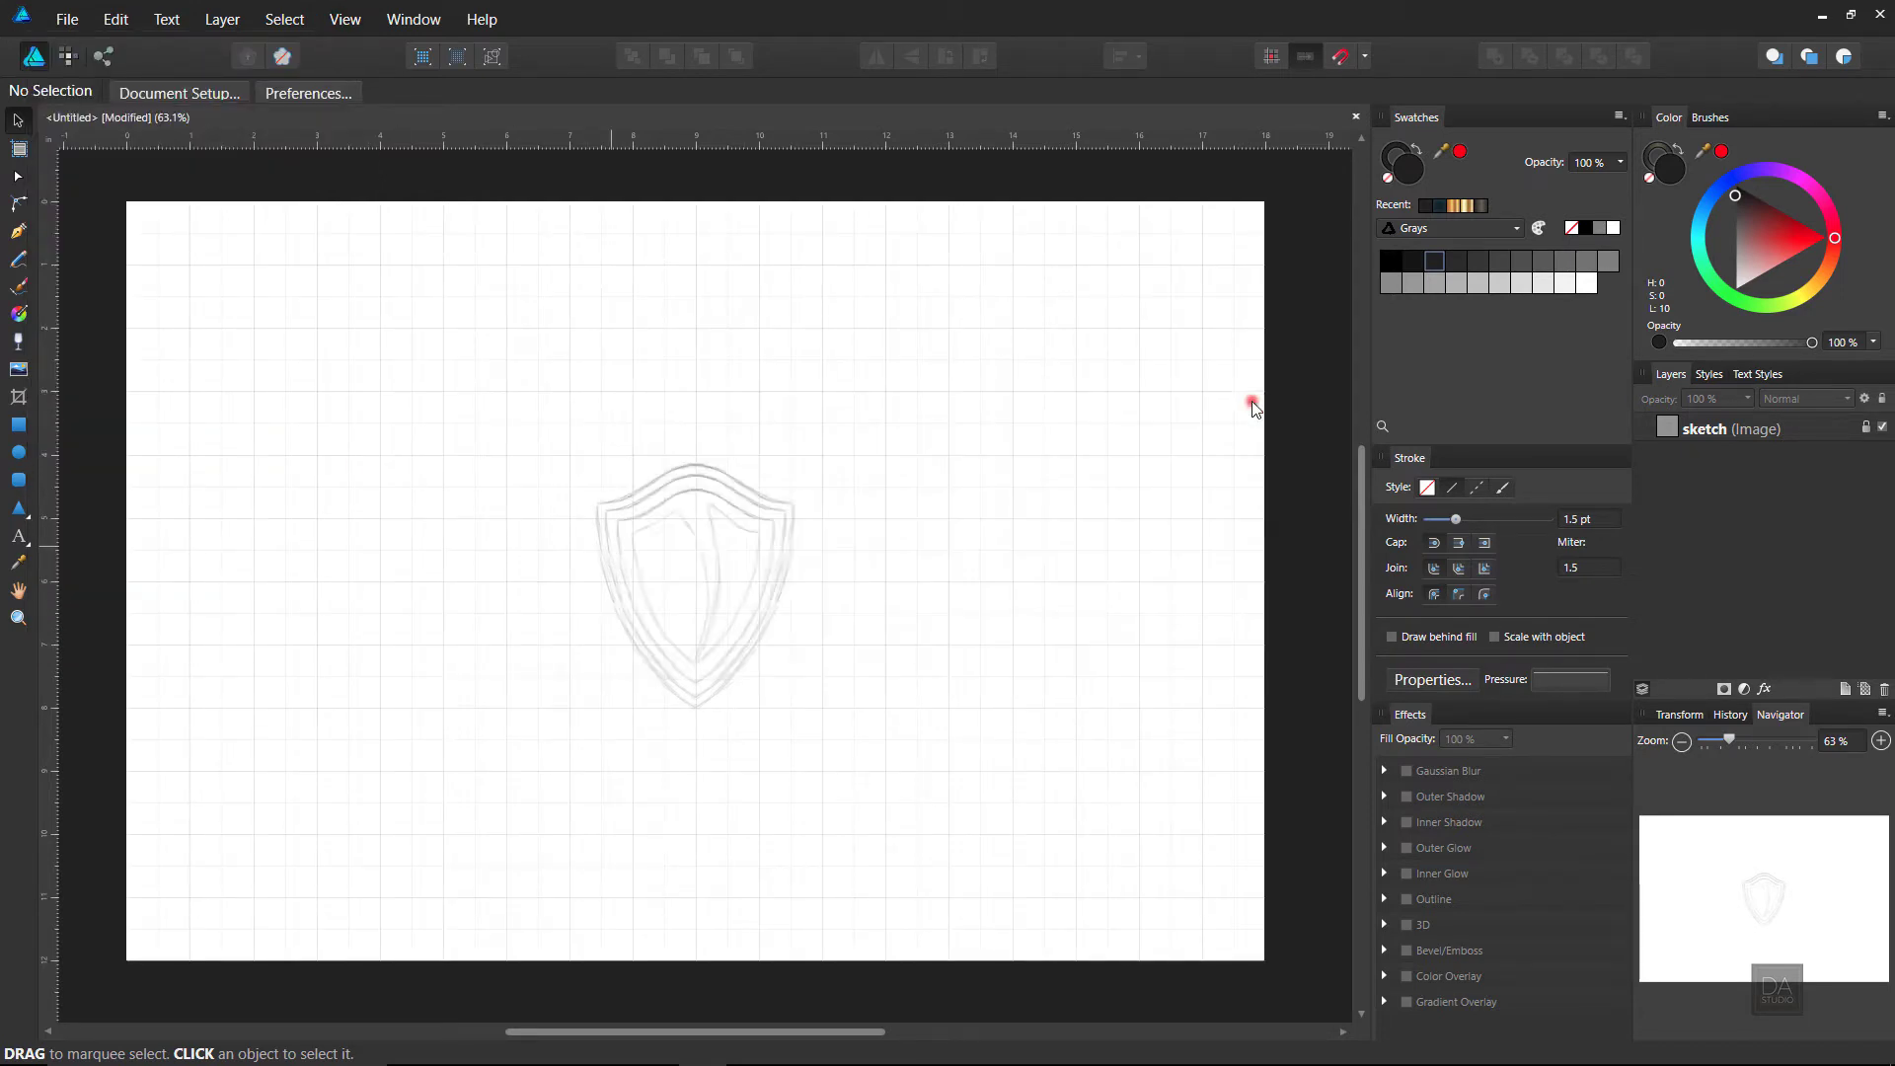
# Step: Add a horizontal guide at 6 in and a vertical guide at 9 in
pyautogui.click(365, 19)
pyautogui.click(365, 20)
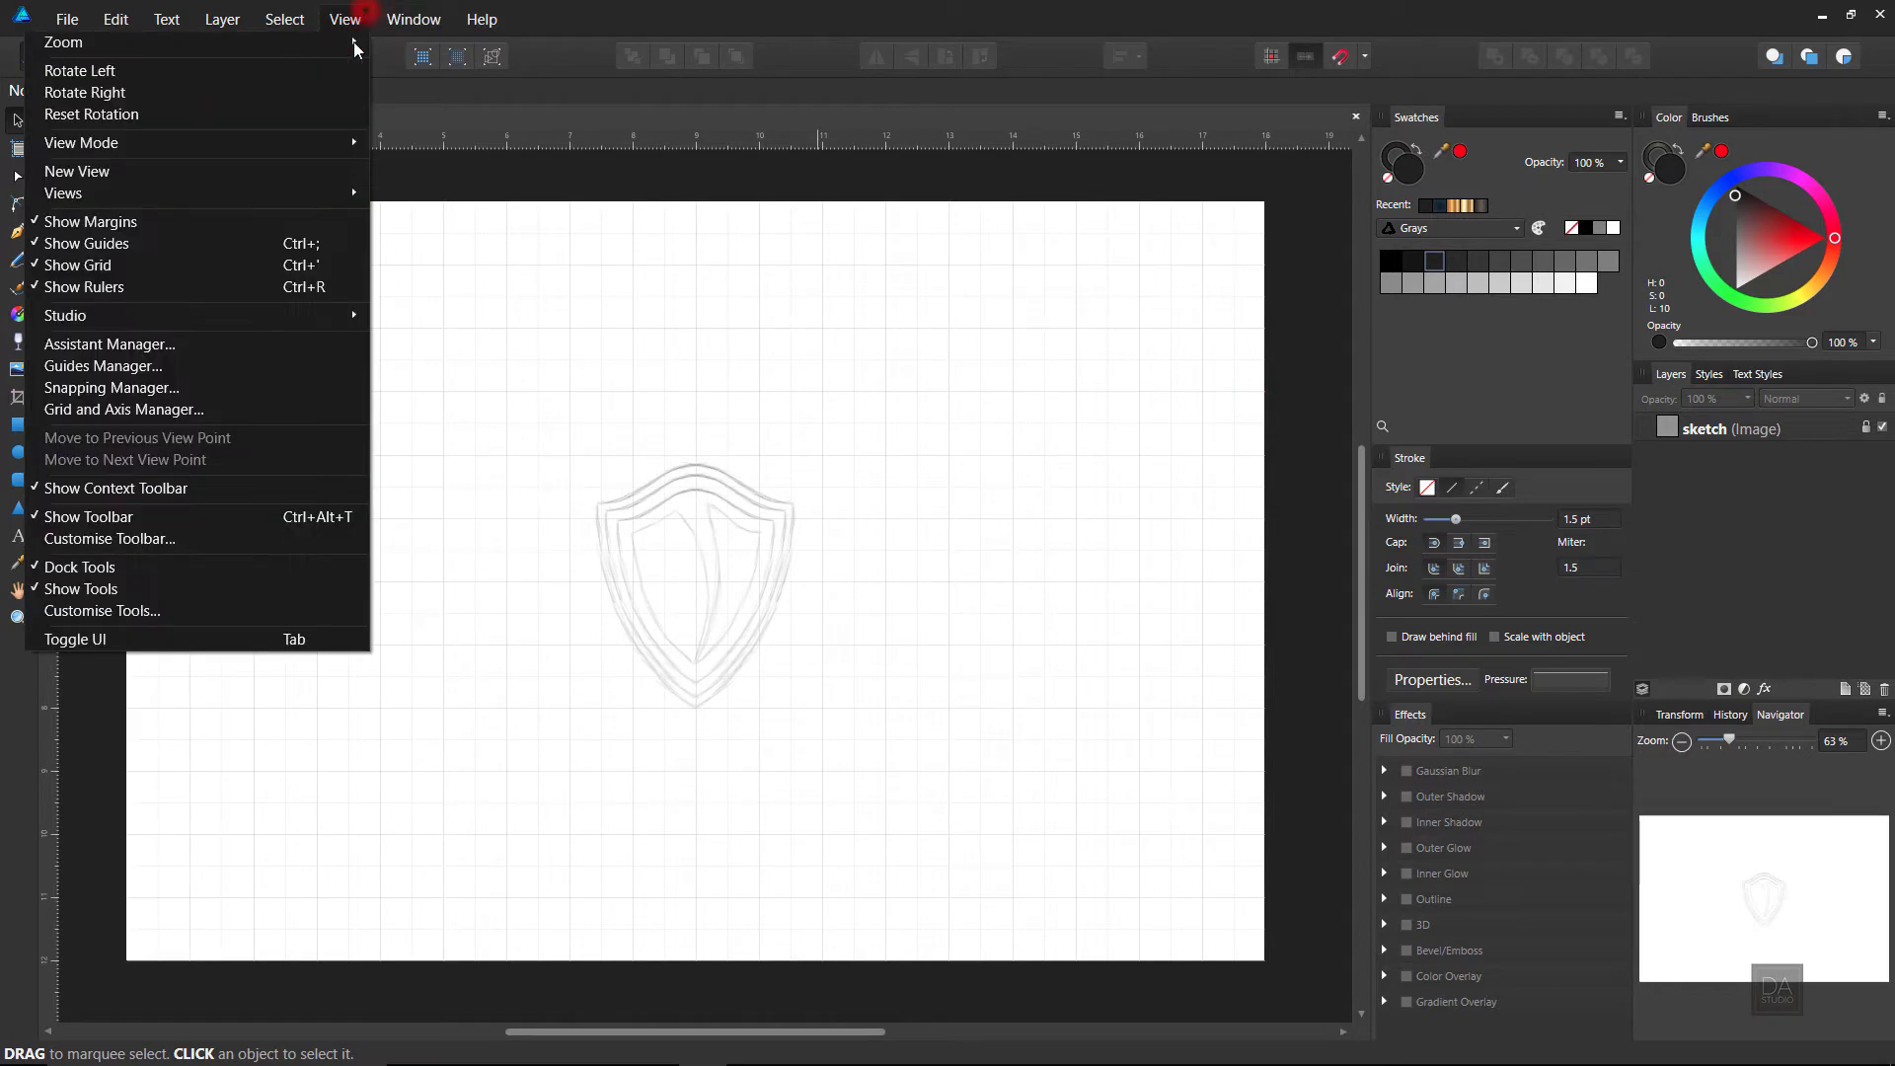
pyautogui.click(216, 373)
pyautogui.click(784, 646)
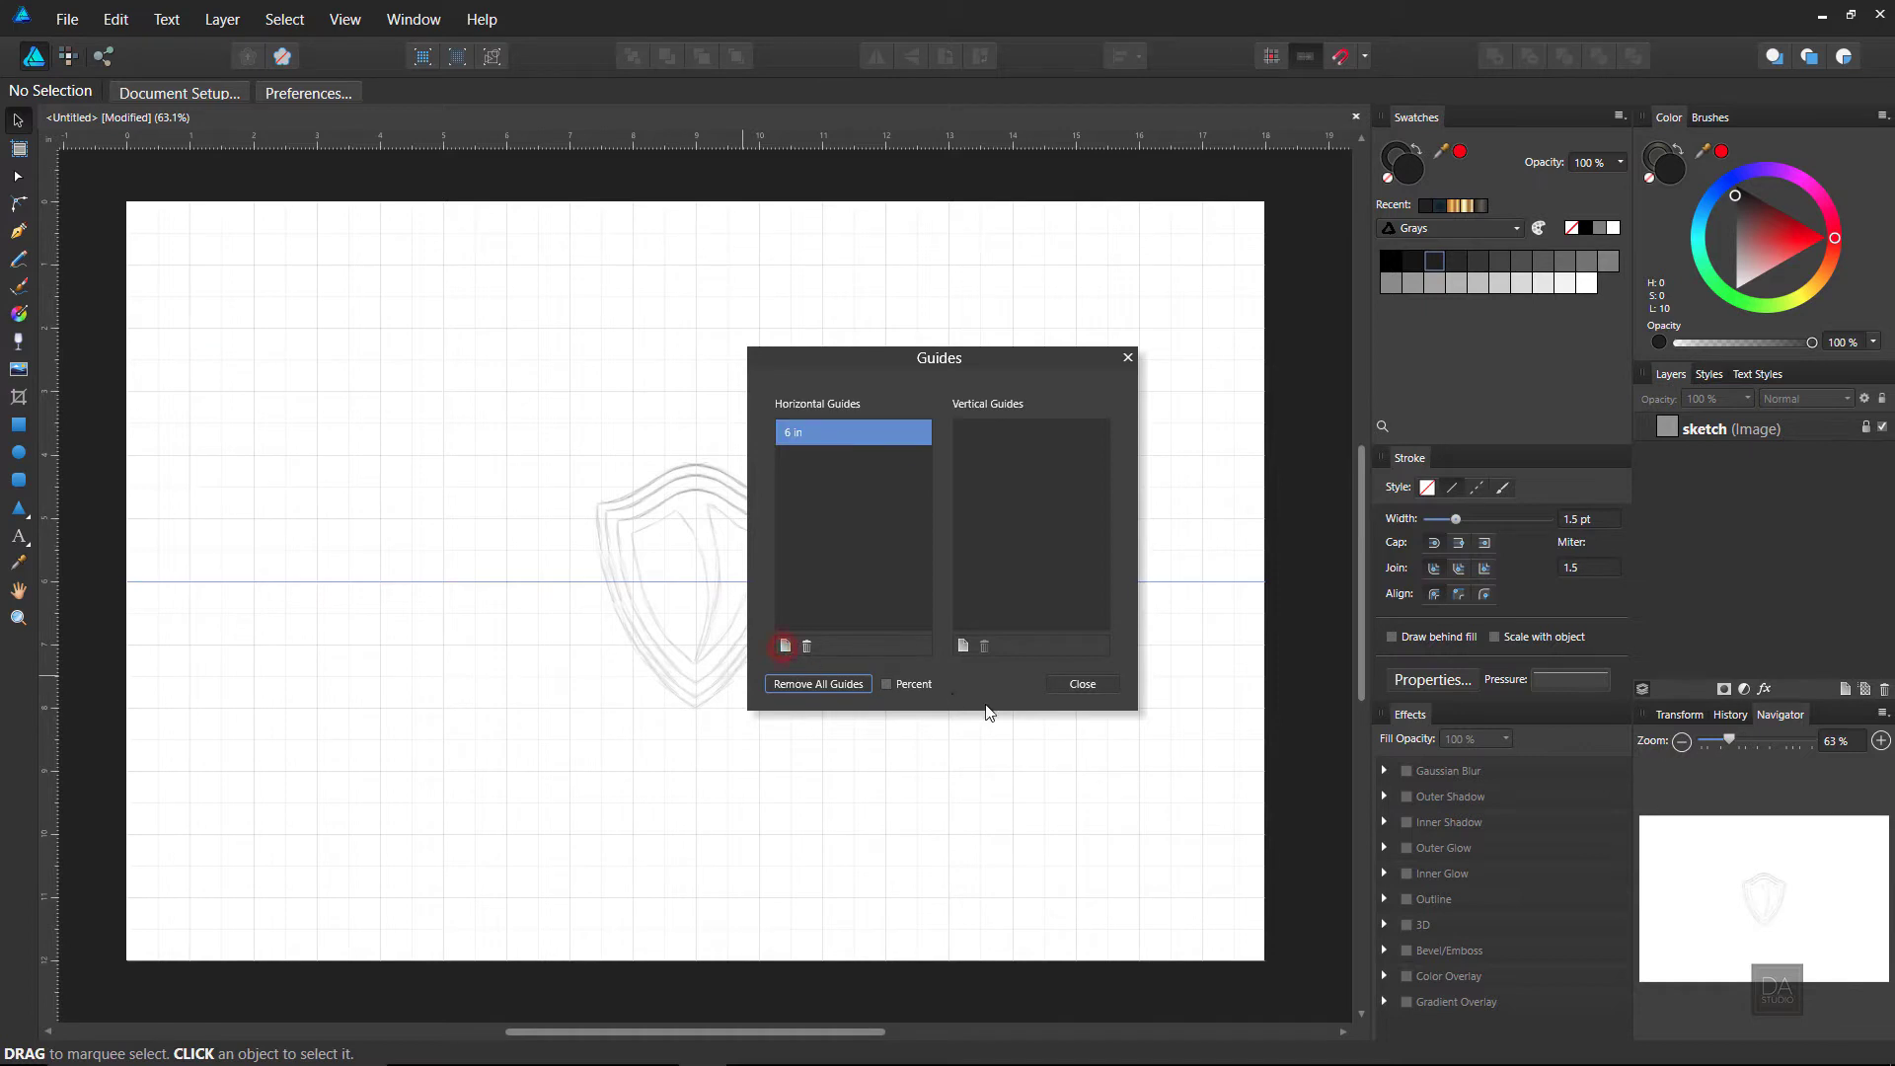
pyautogui.click(964, 645)
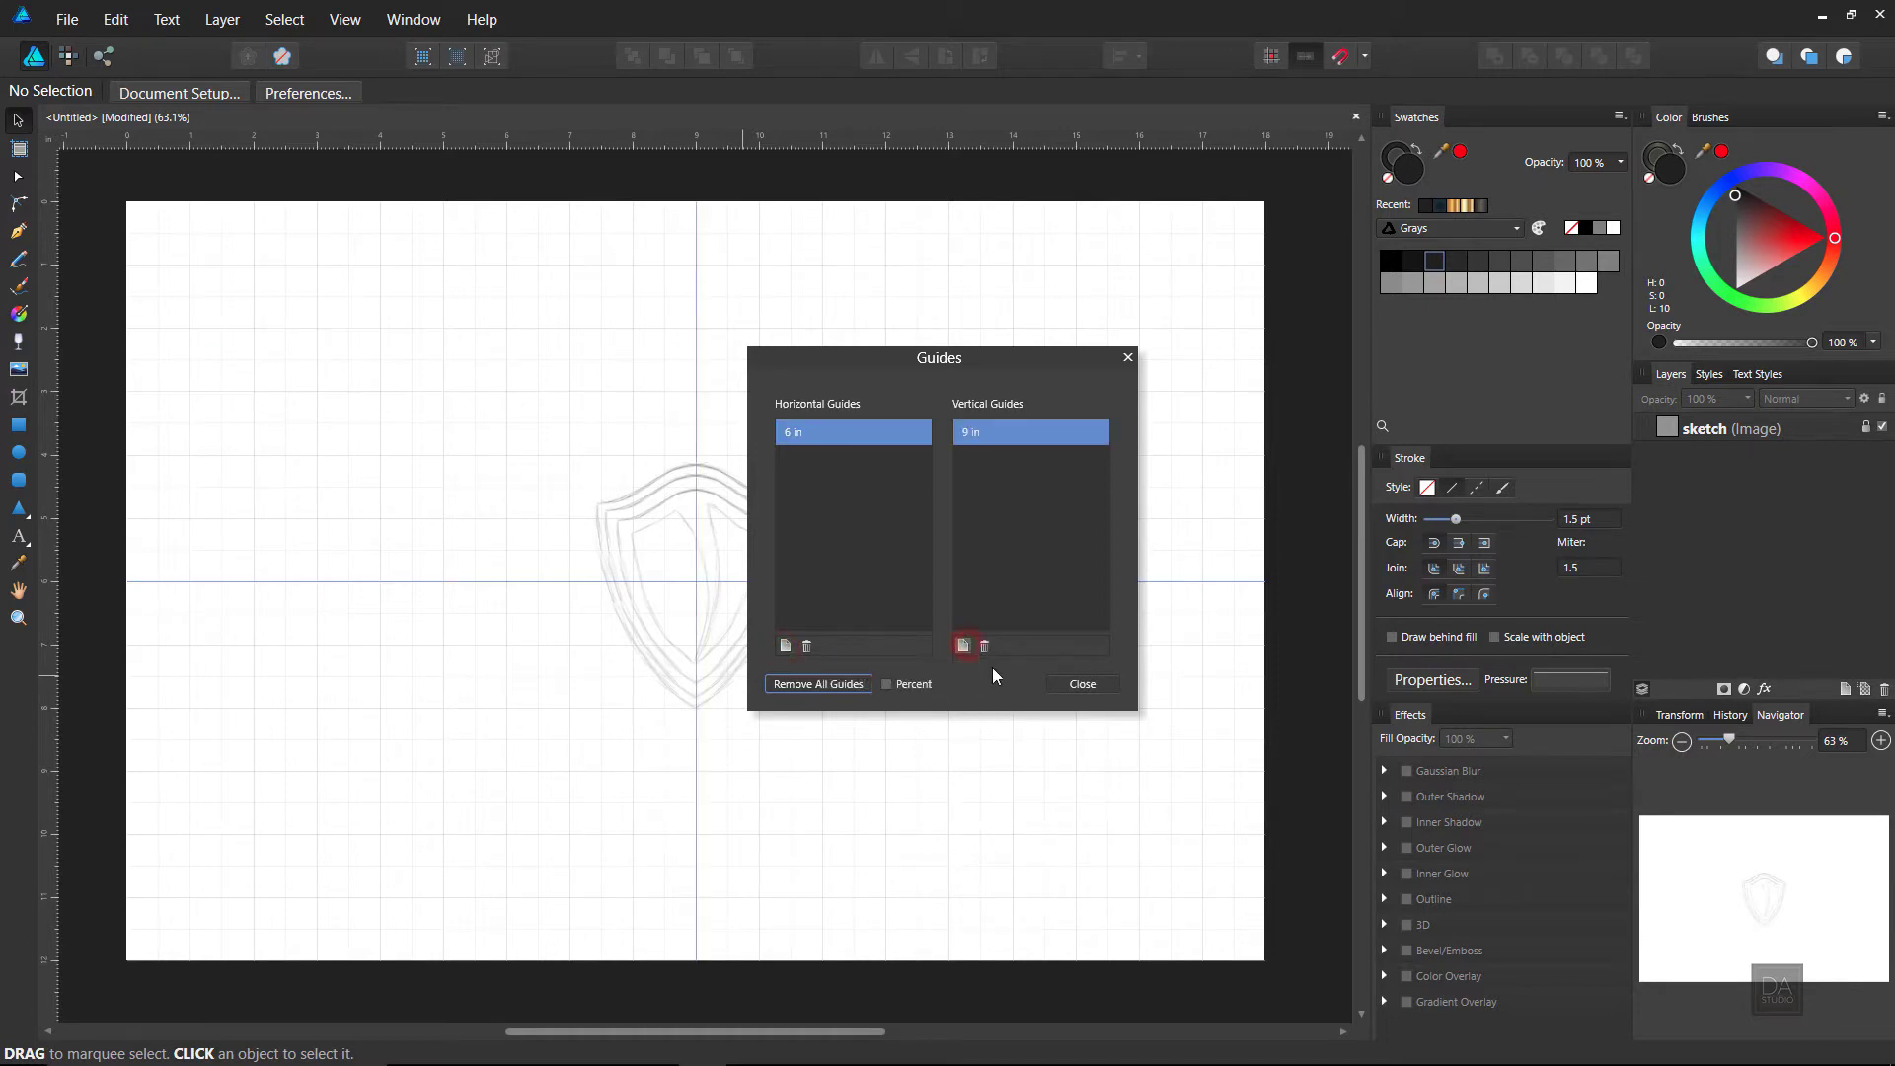
pyautogui.click(1078, 684)
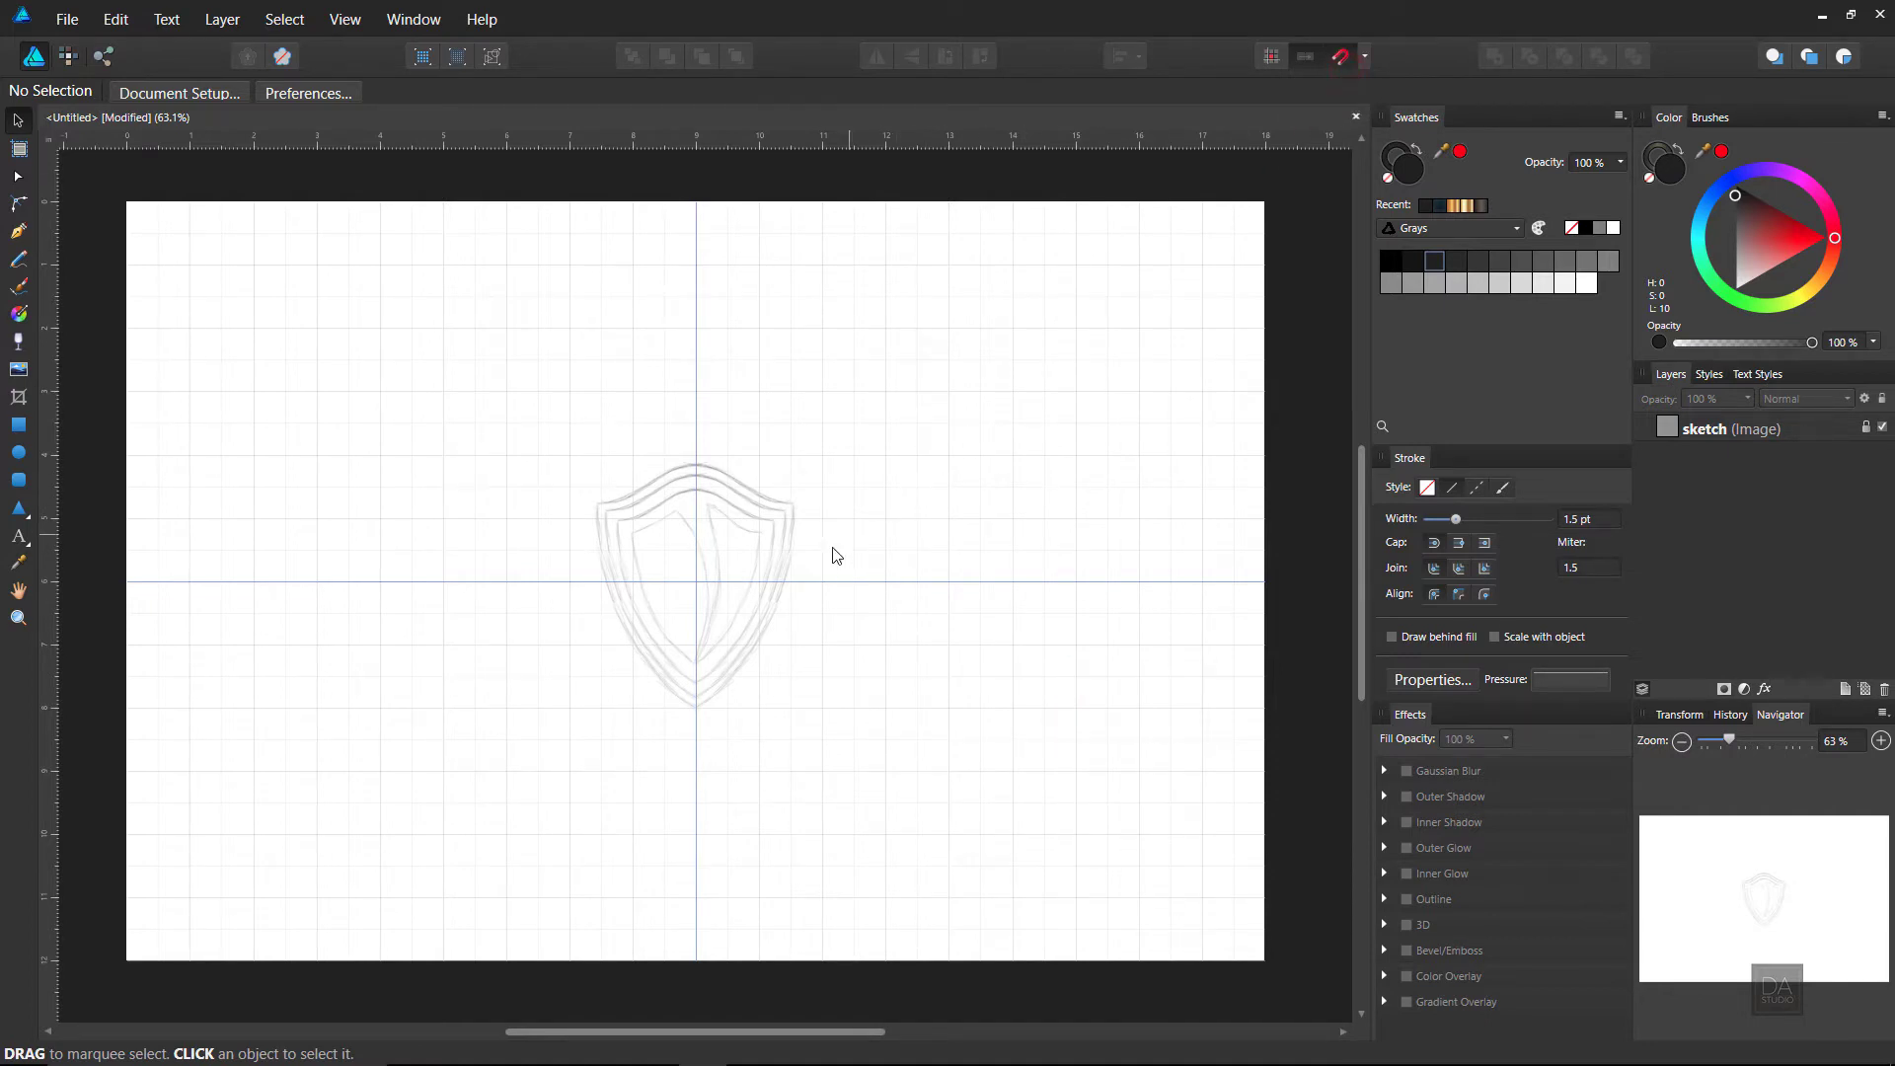
# Step: Zoom to the sketch and place pen nodes at the shield's top centre and upper-left corner
pyautogui.press('z')
pyautogui.moveTo(685, 570)
pyautogui.mouseDown()
pyautogui.moveTo(1102, 662)
pyautogui.moveTo(1033, 627)
pyautogui.mouseUp()
pyautogui.press('v')
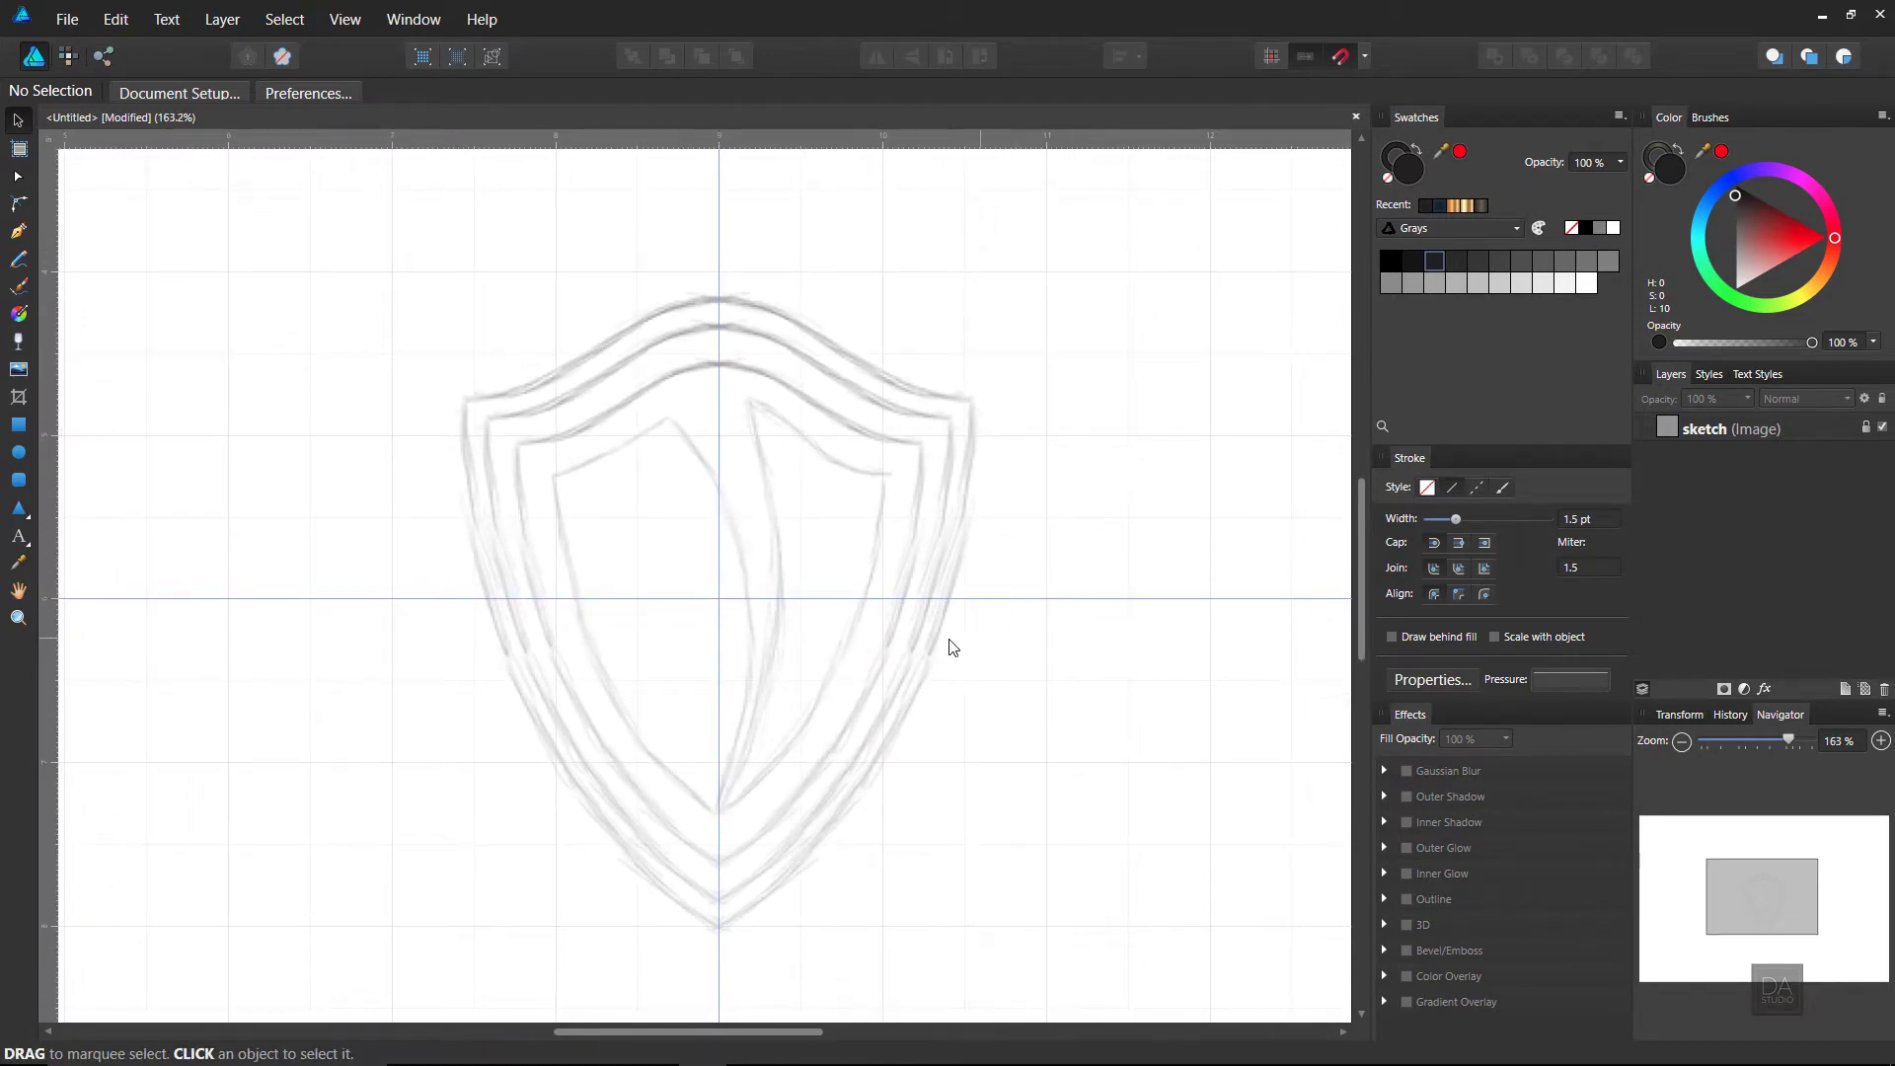
pyautogui.press('z')
pyautogui.moveTo(893, 604); pyautogui.dragTo(855, 592)
pyautogui.press('v')
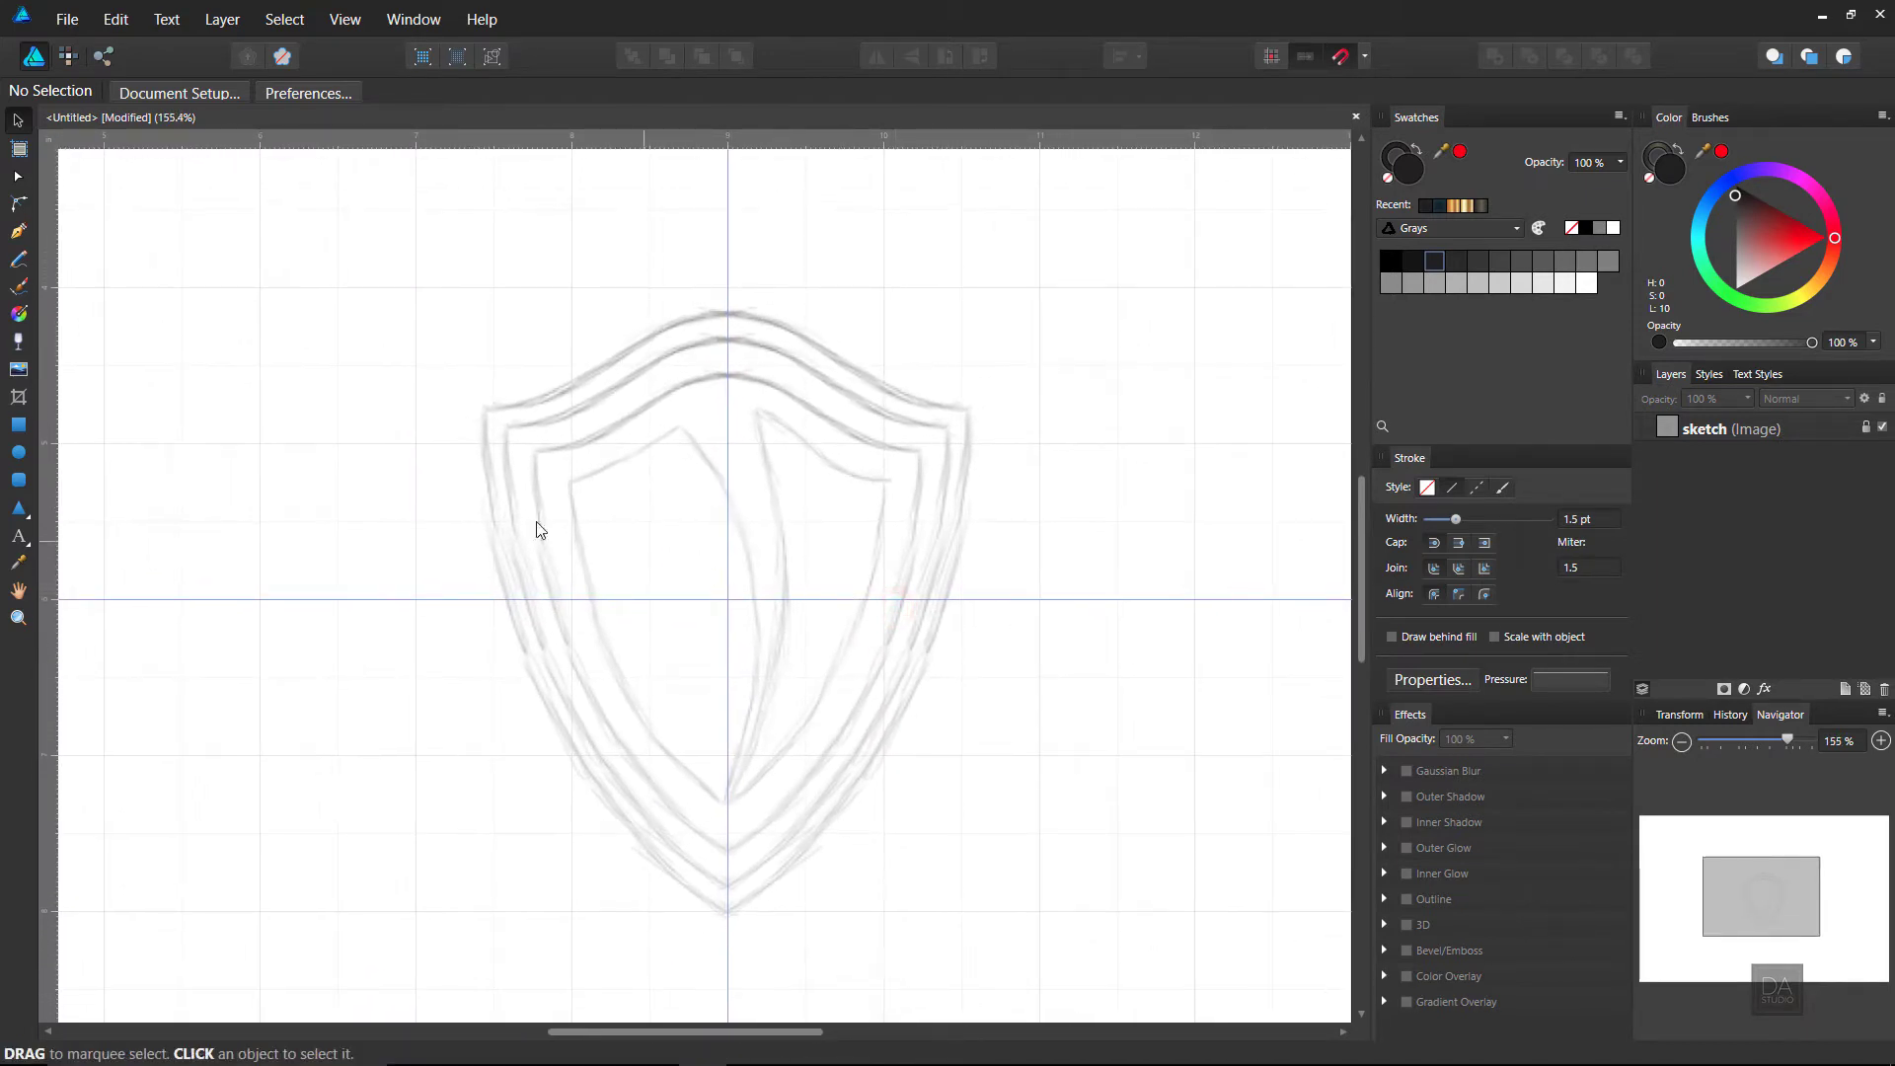
pyautogui.click(17, 233)
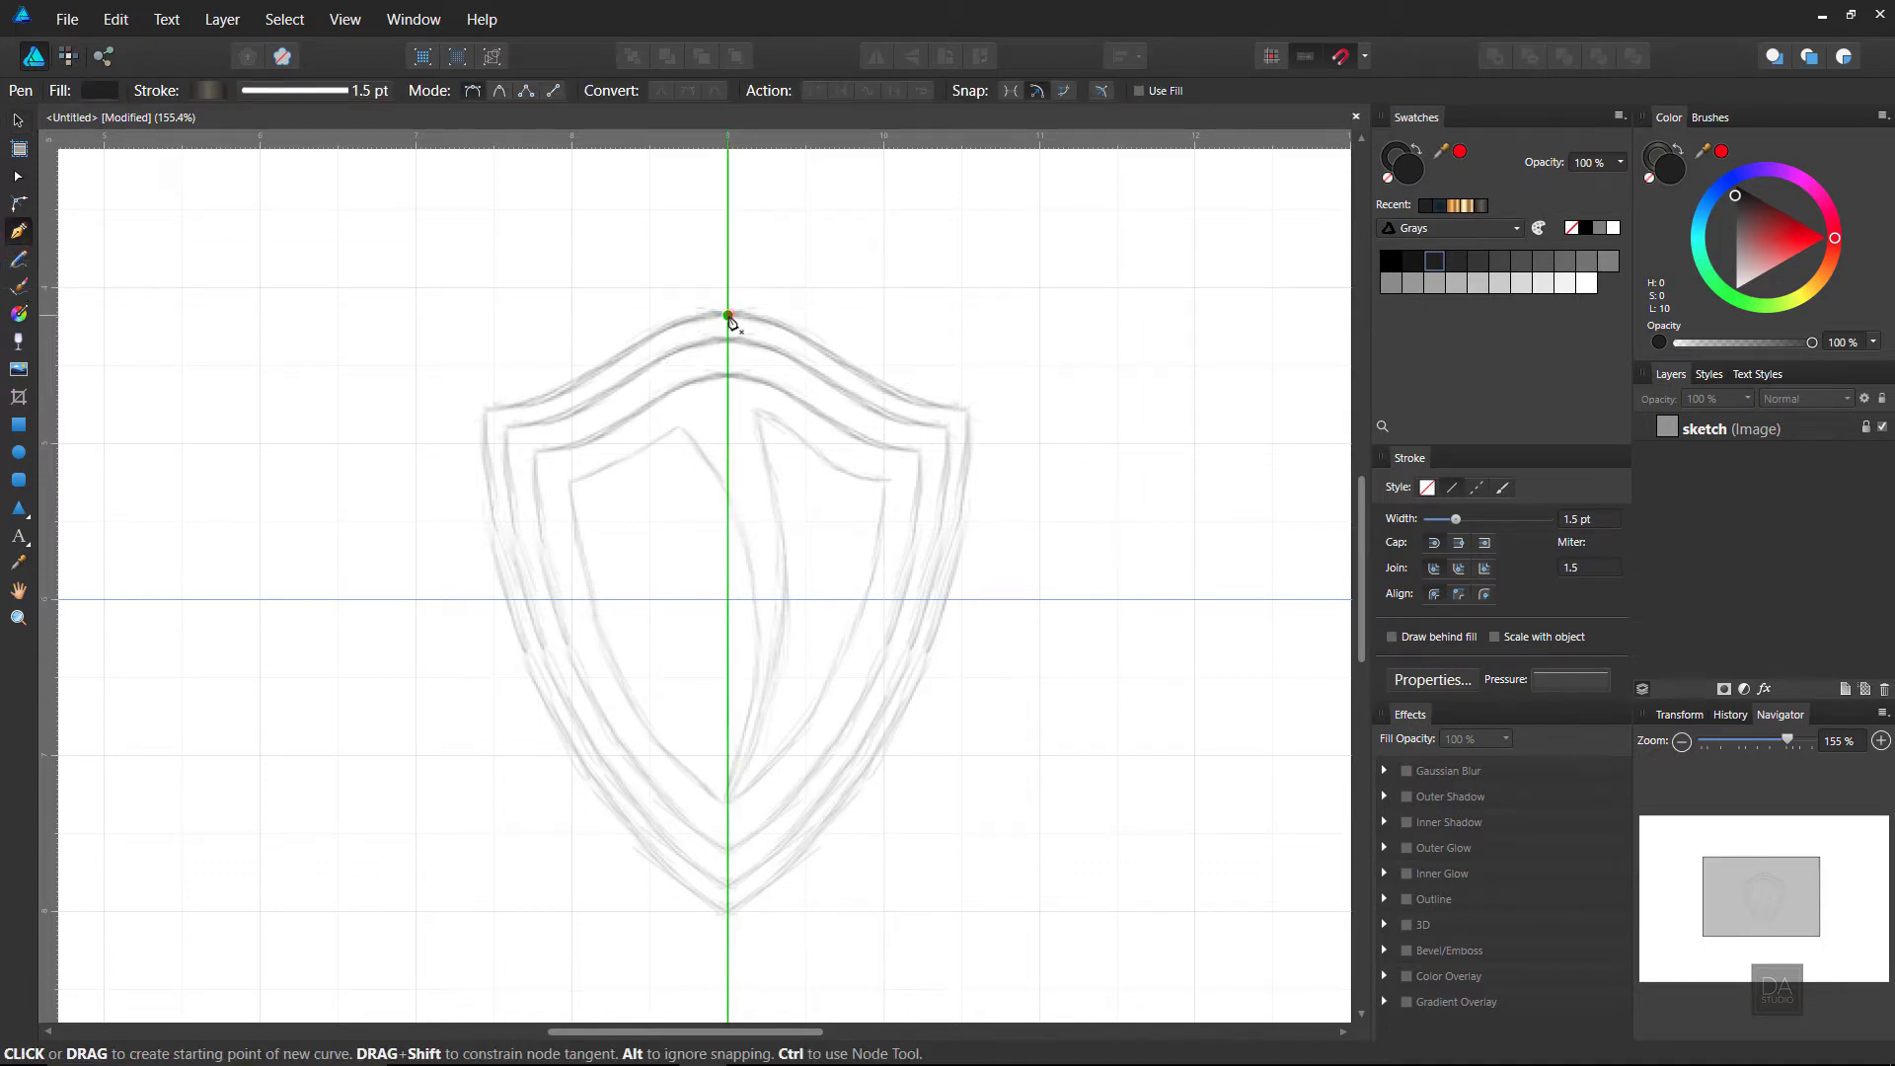
pyautogui.moveTo(728, 316); pyautogui.dragTo(656, 316)
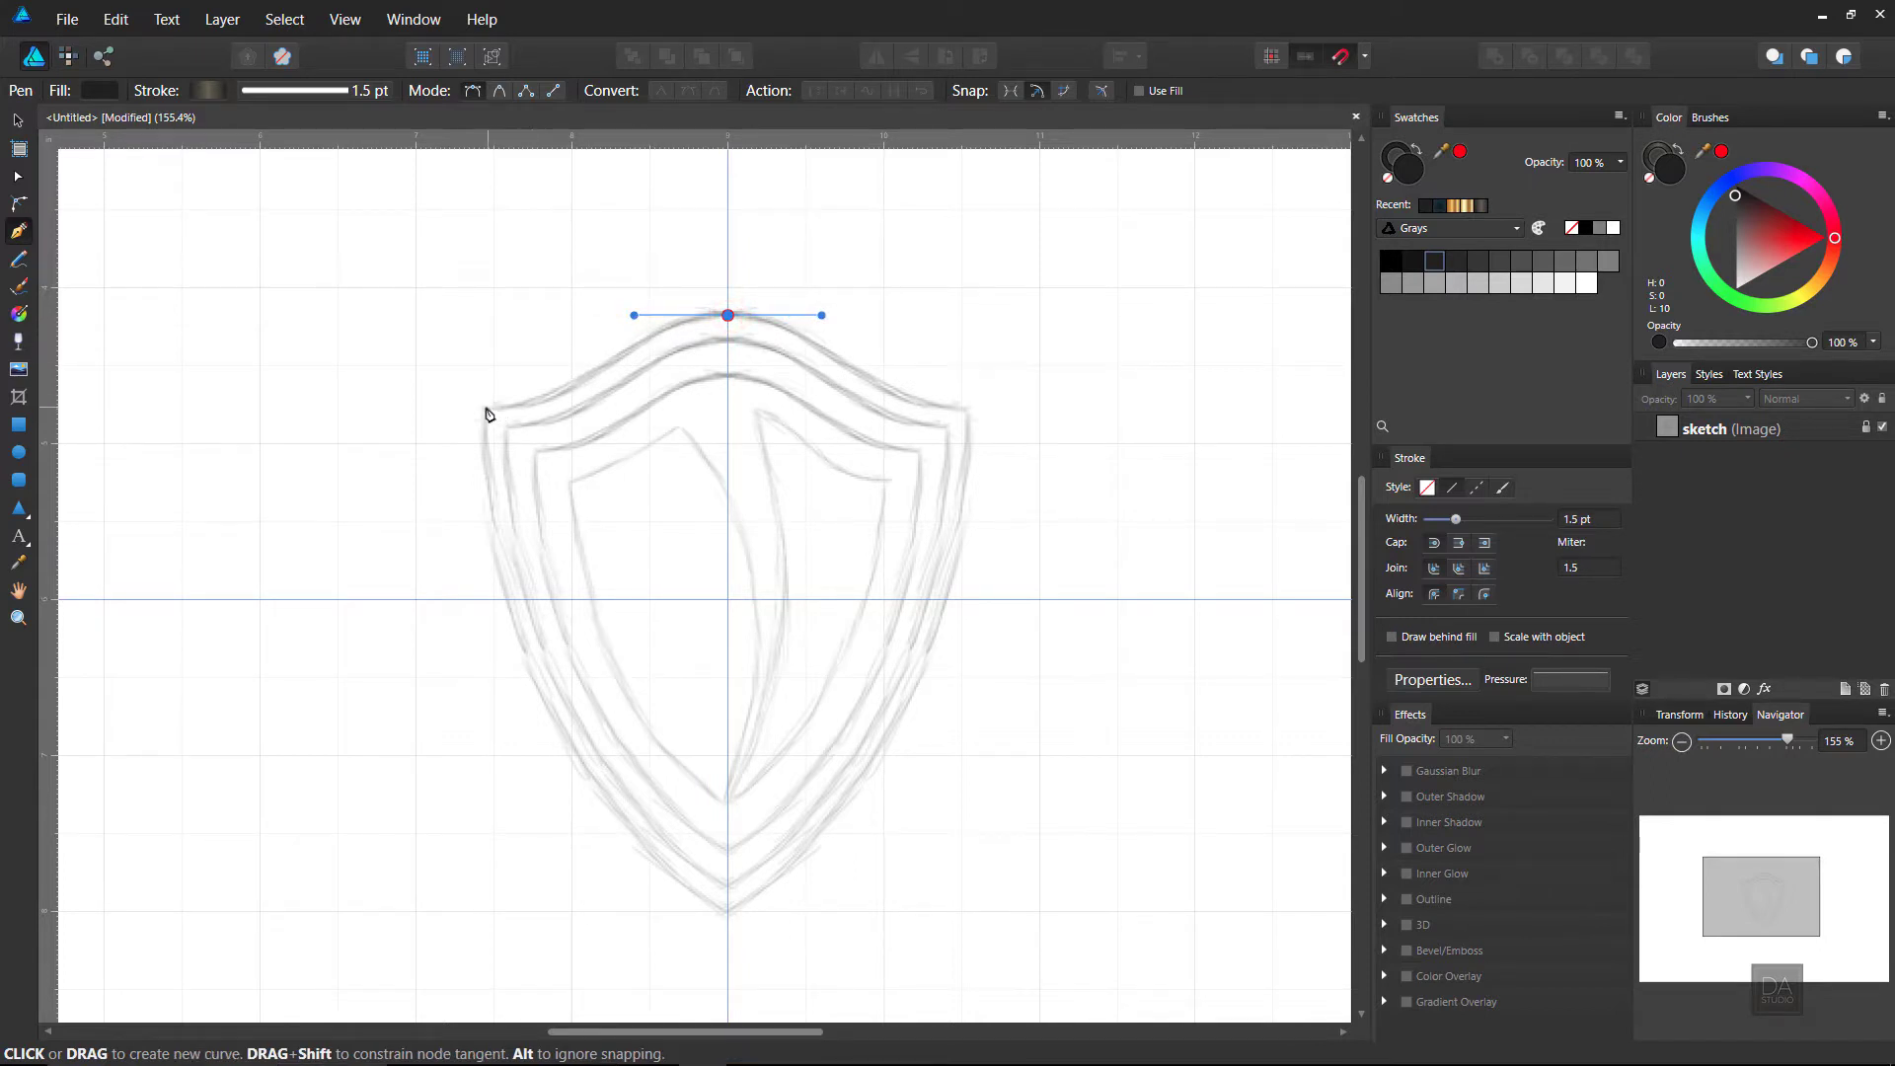
pyautogui.moveTo(488, 407); pyautogui.dragTo(390, 408)
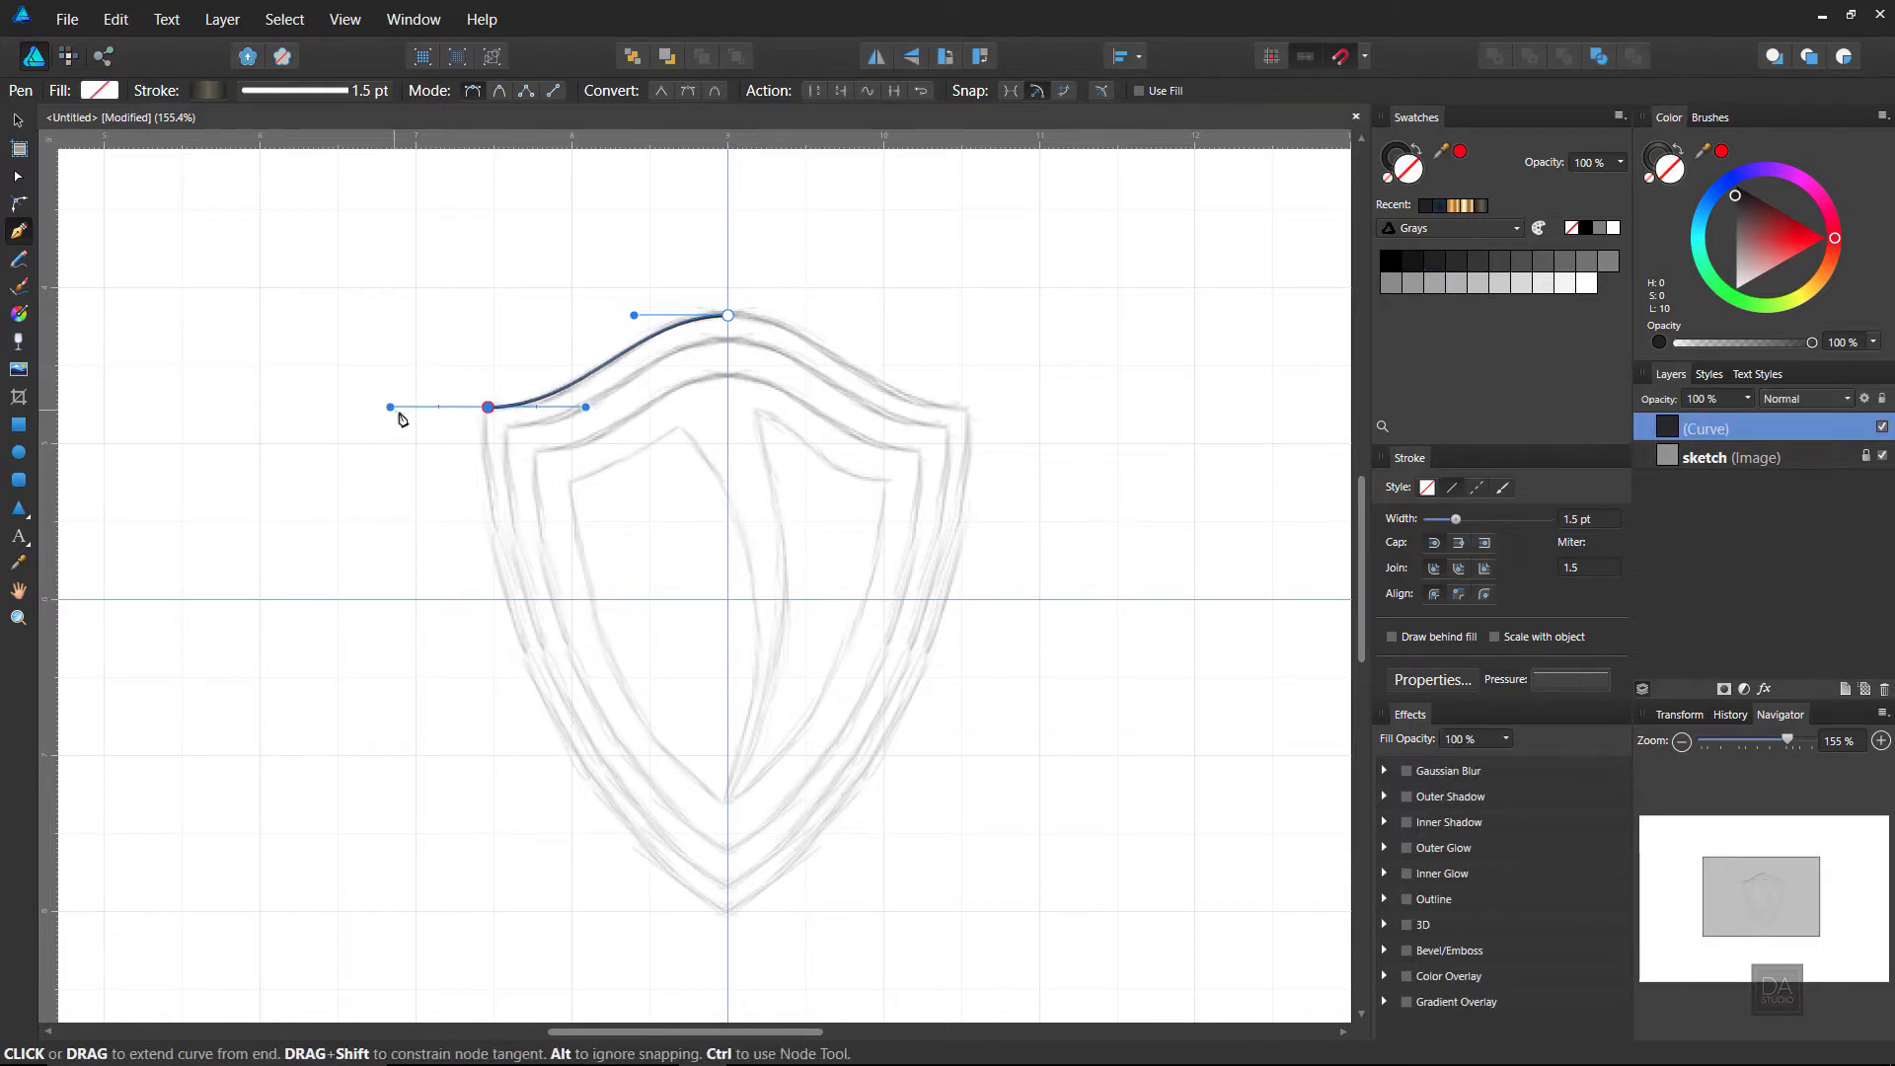
# Step: Make the upper-left node a corner and curve the outline down to the bottom tip
pyautogui.click(490, 407)
pyautogui.moveTo(728, 915); pyautogui.dragTo(855, 968)
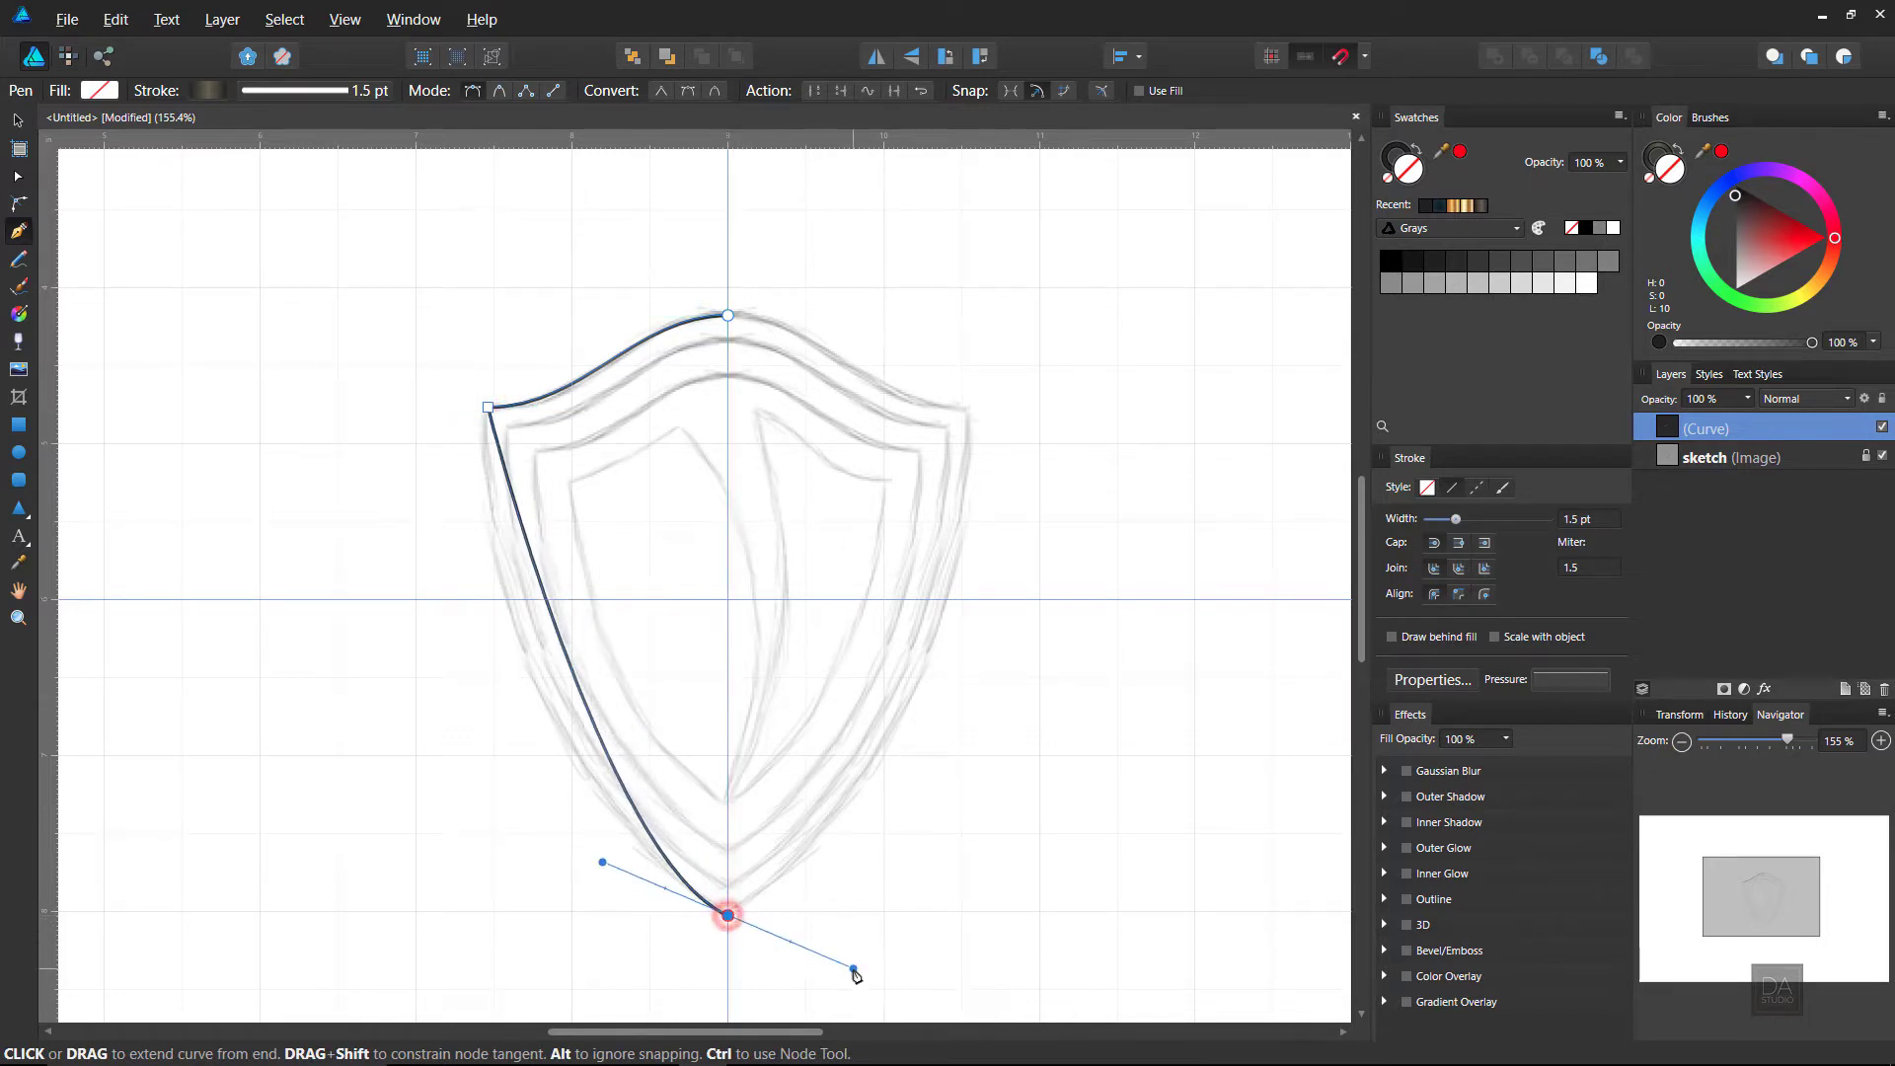
pyautogui.moveTo(602, 865); pyautogui.dragTo(448, 725)
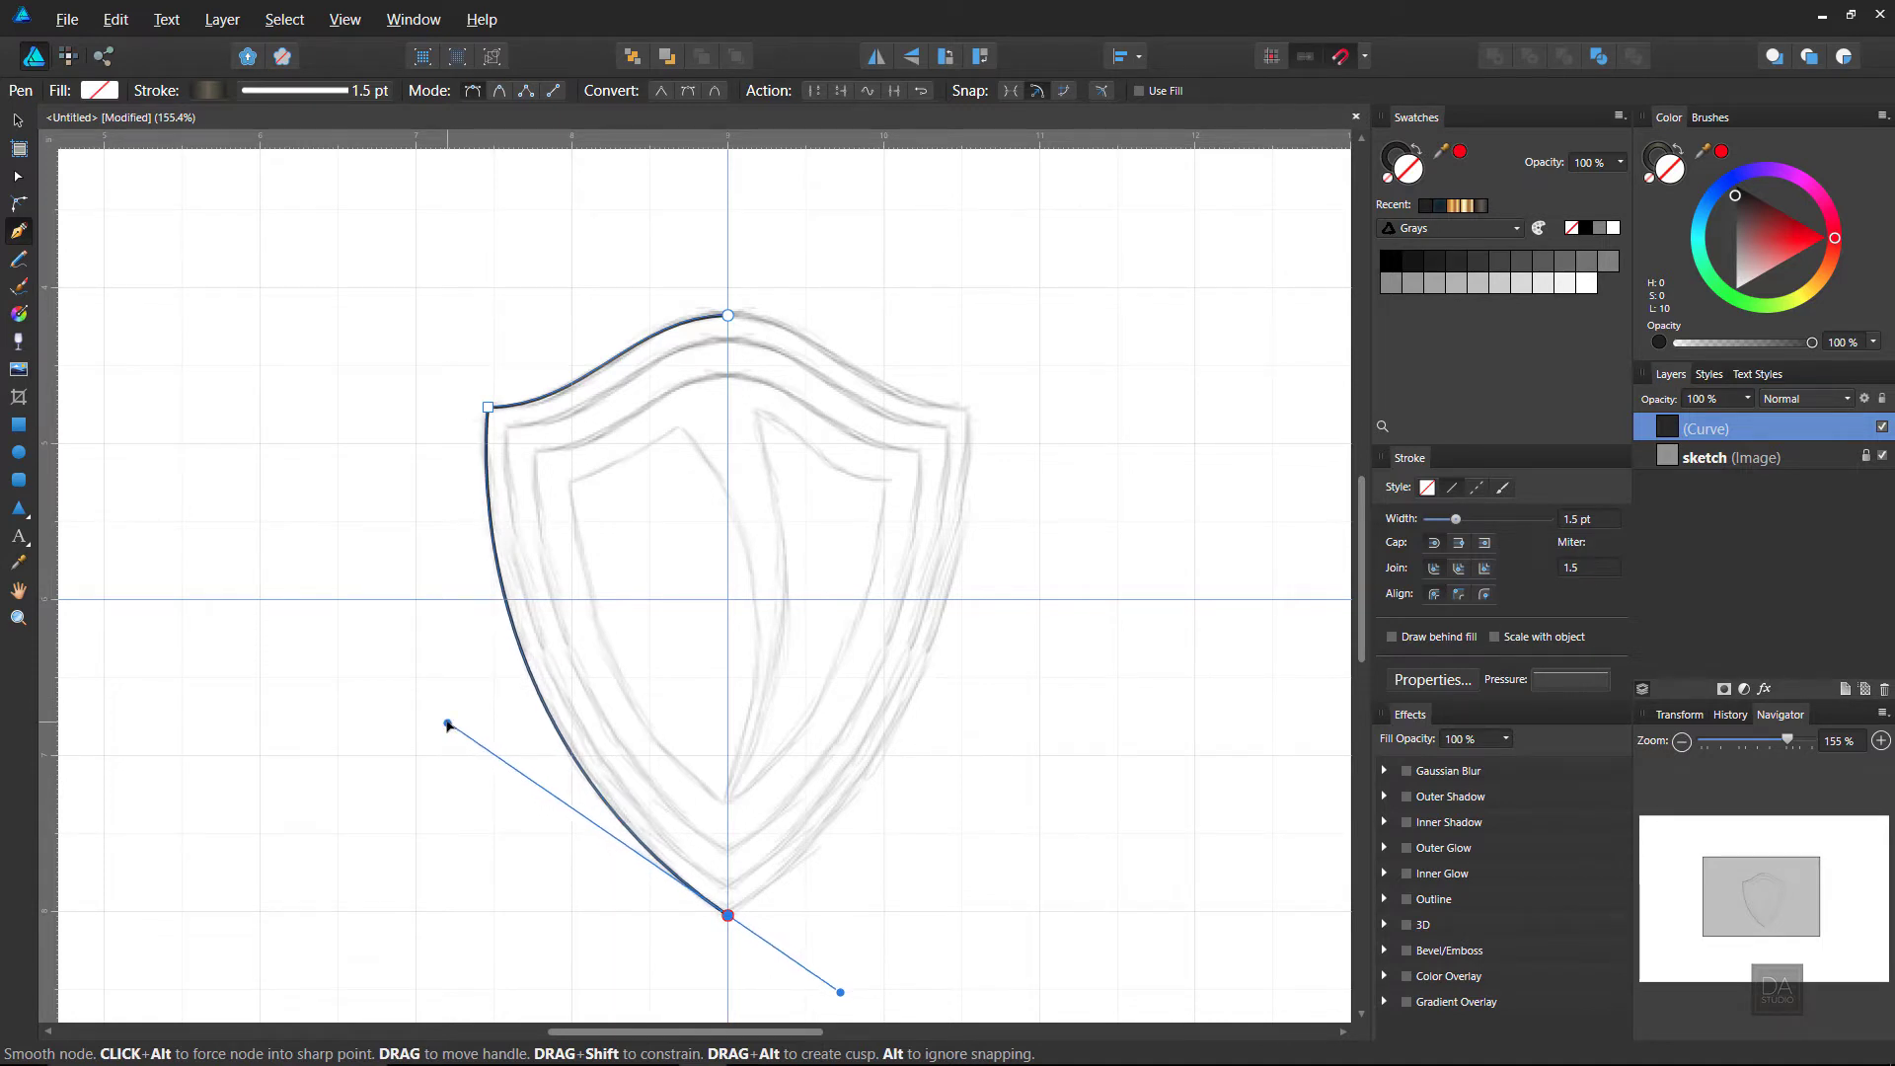
pyautogui.moveTo(448, 725); pyautogui.dragTo(444, 719)
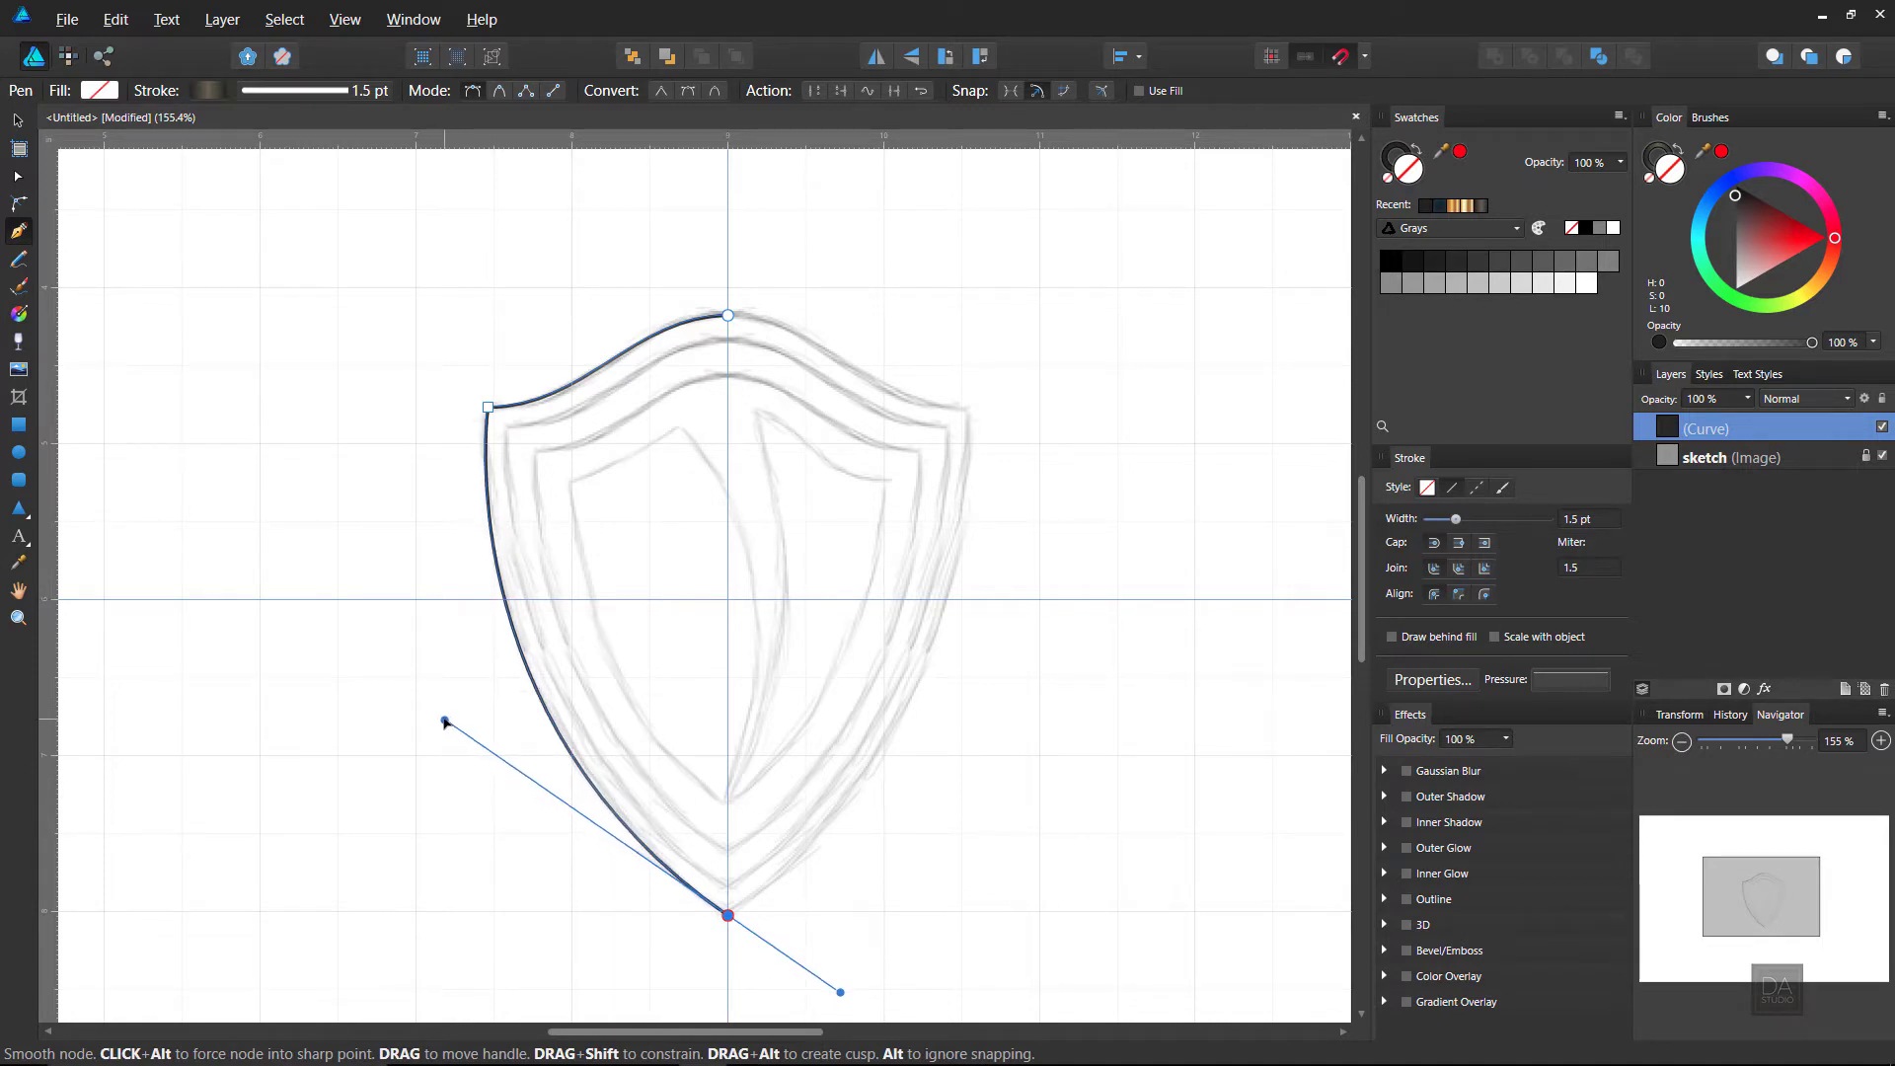
# Step: Select the left outline curve and copy it
pyautogui.click(20, 119)
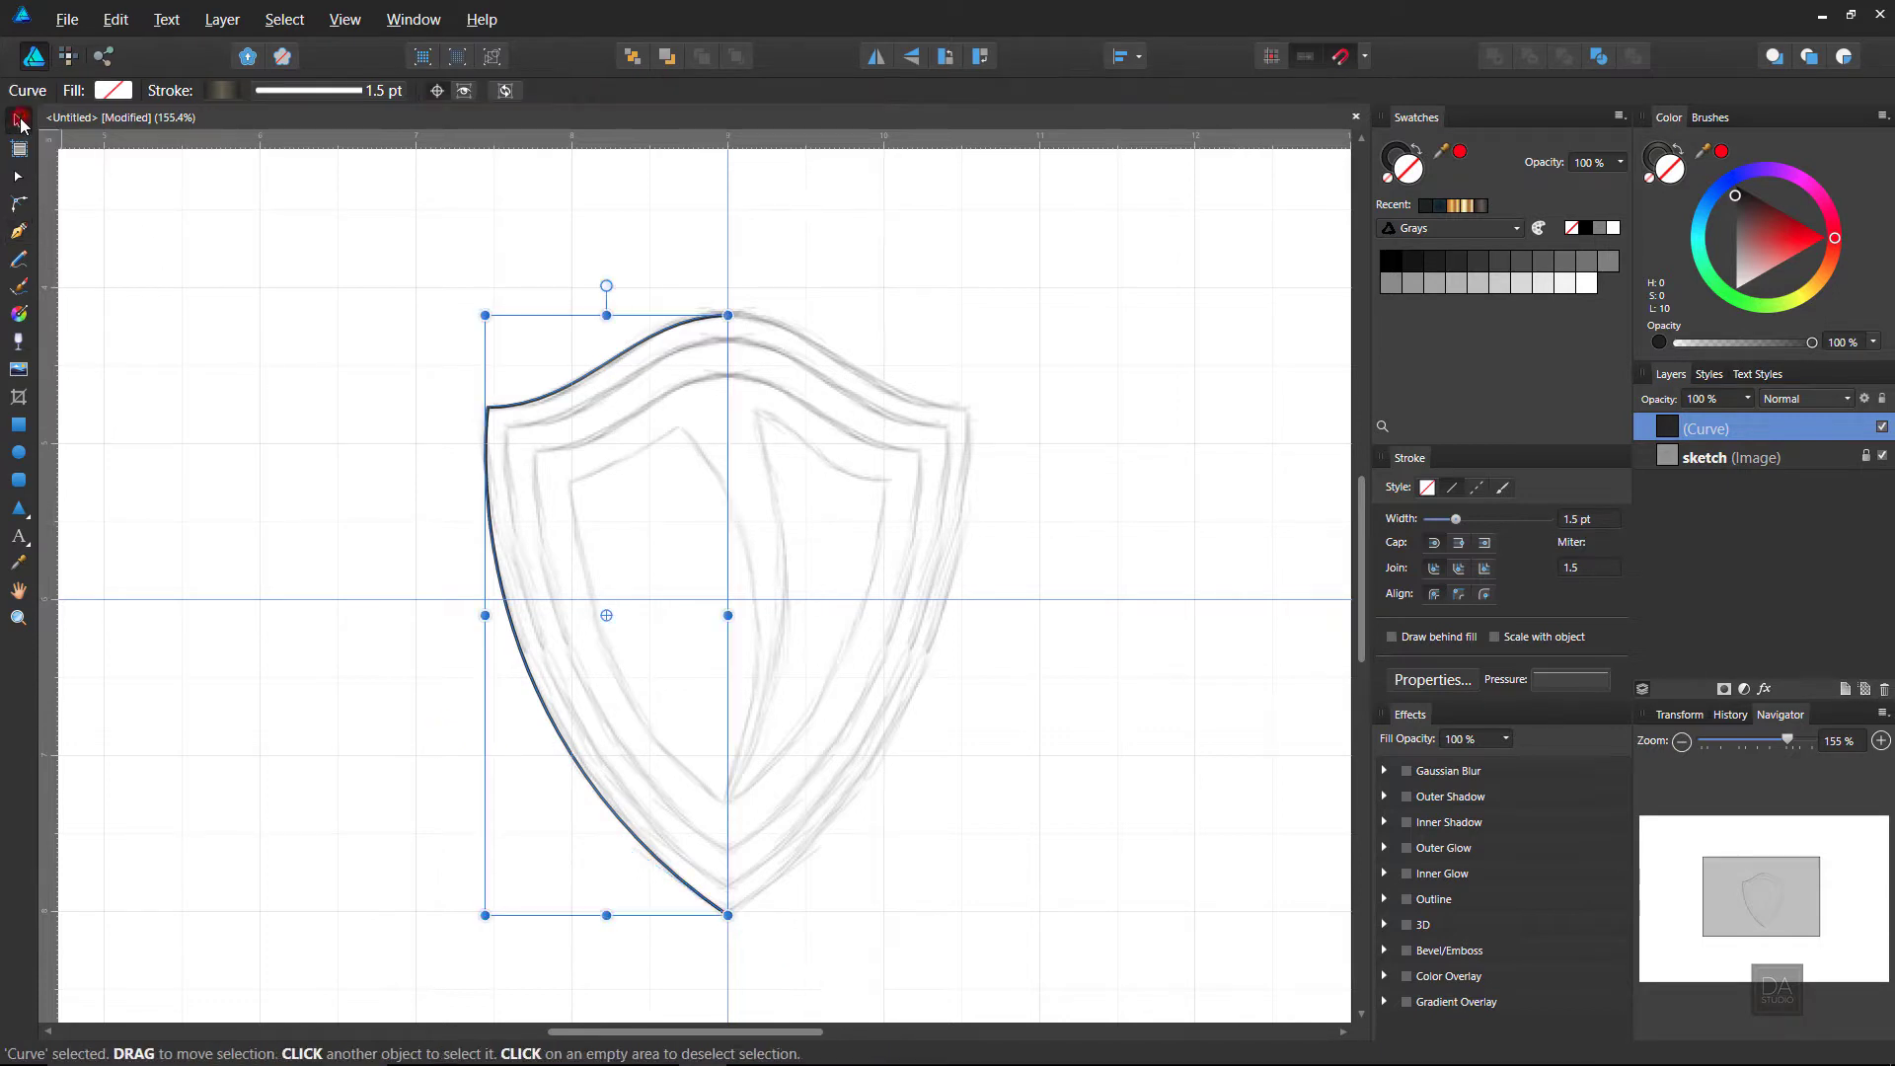
pyautogui.click(371, 415)
pyautogui.click(489, 426)
pyautogui.click(107, 20)
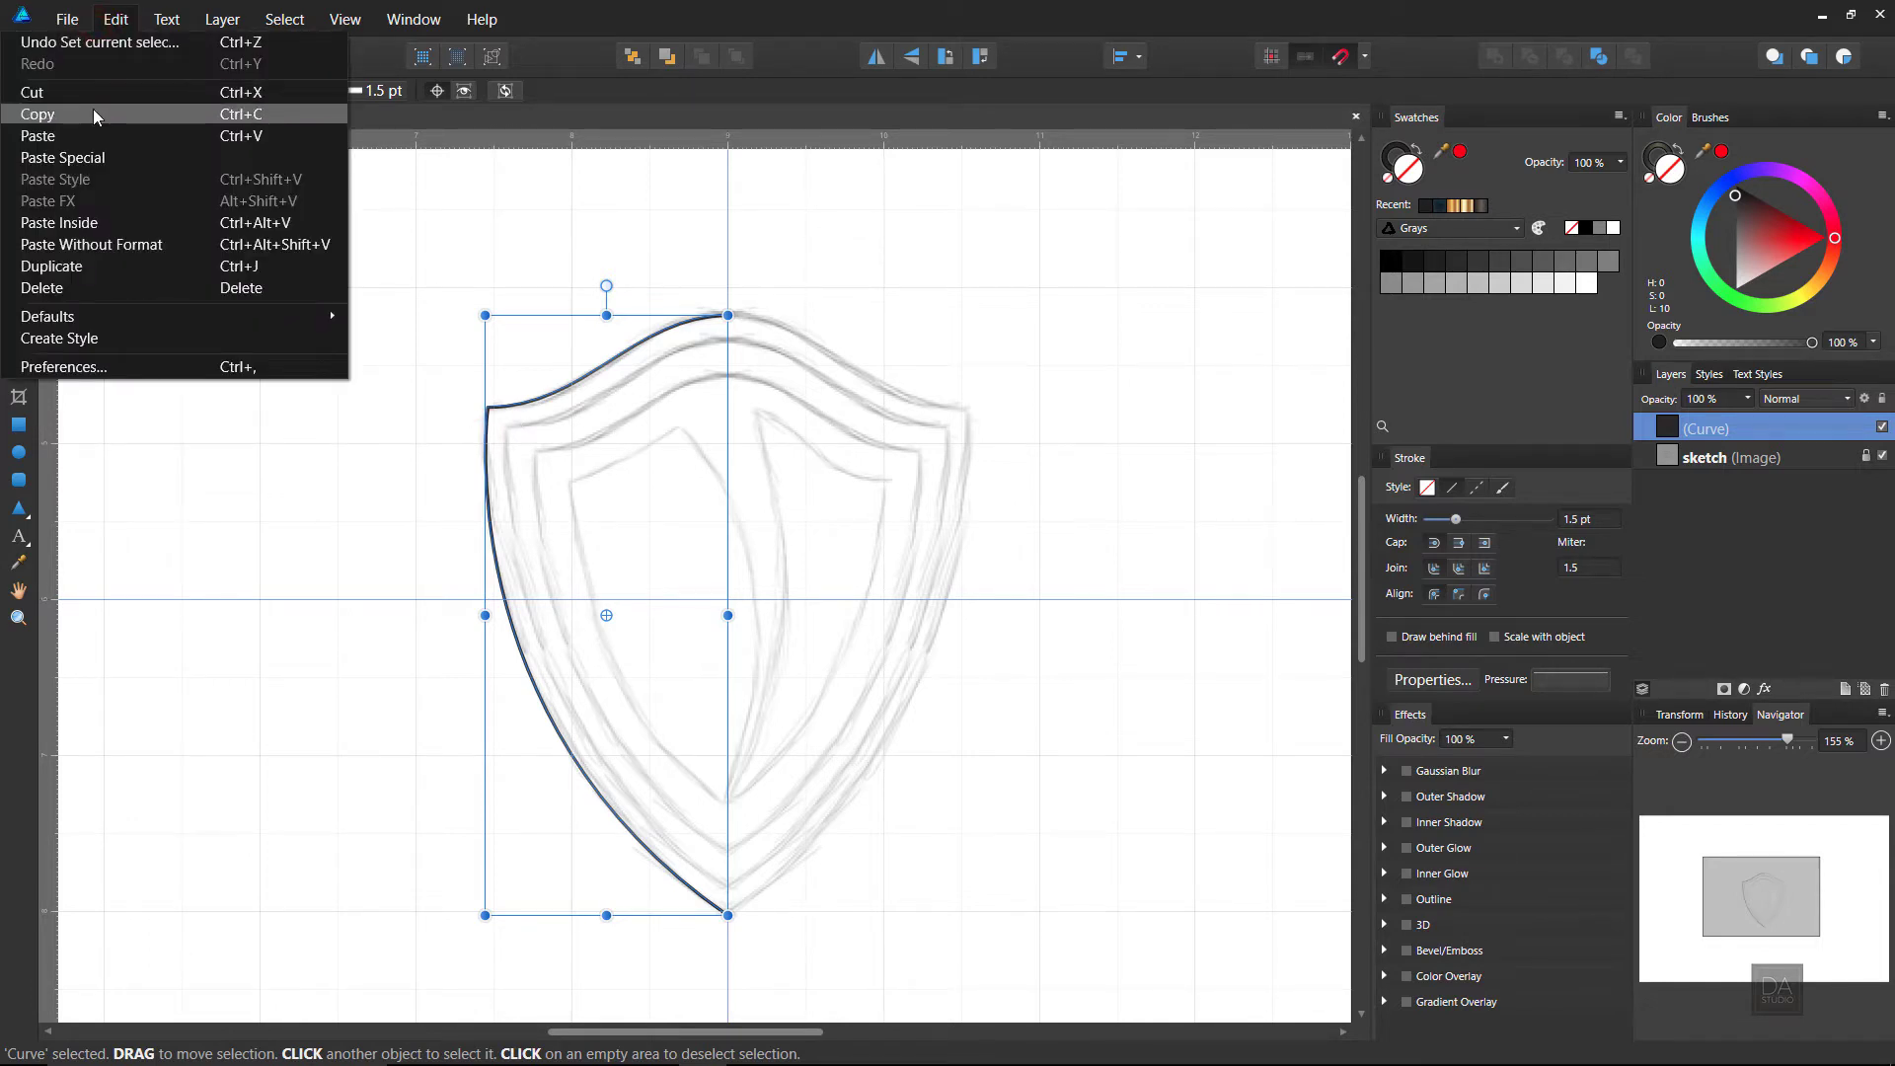
pyautogui.click(94, 115)
# Step: Paste the copy, flip it horizontally and move it into place as the right half
pyautogui.click(116, 20)
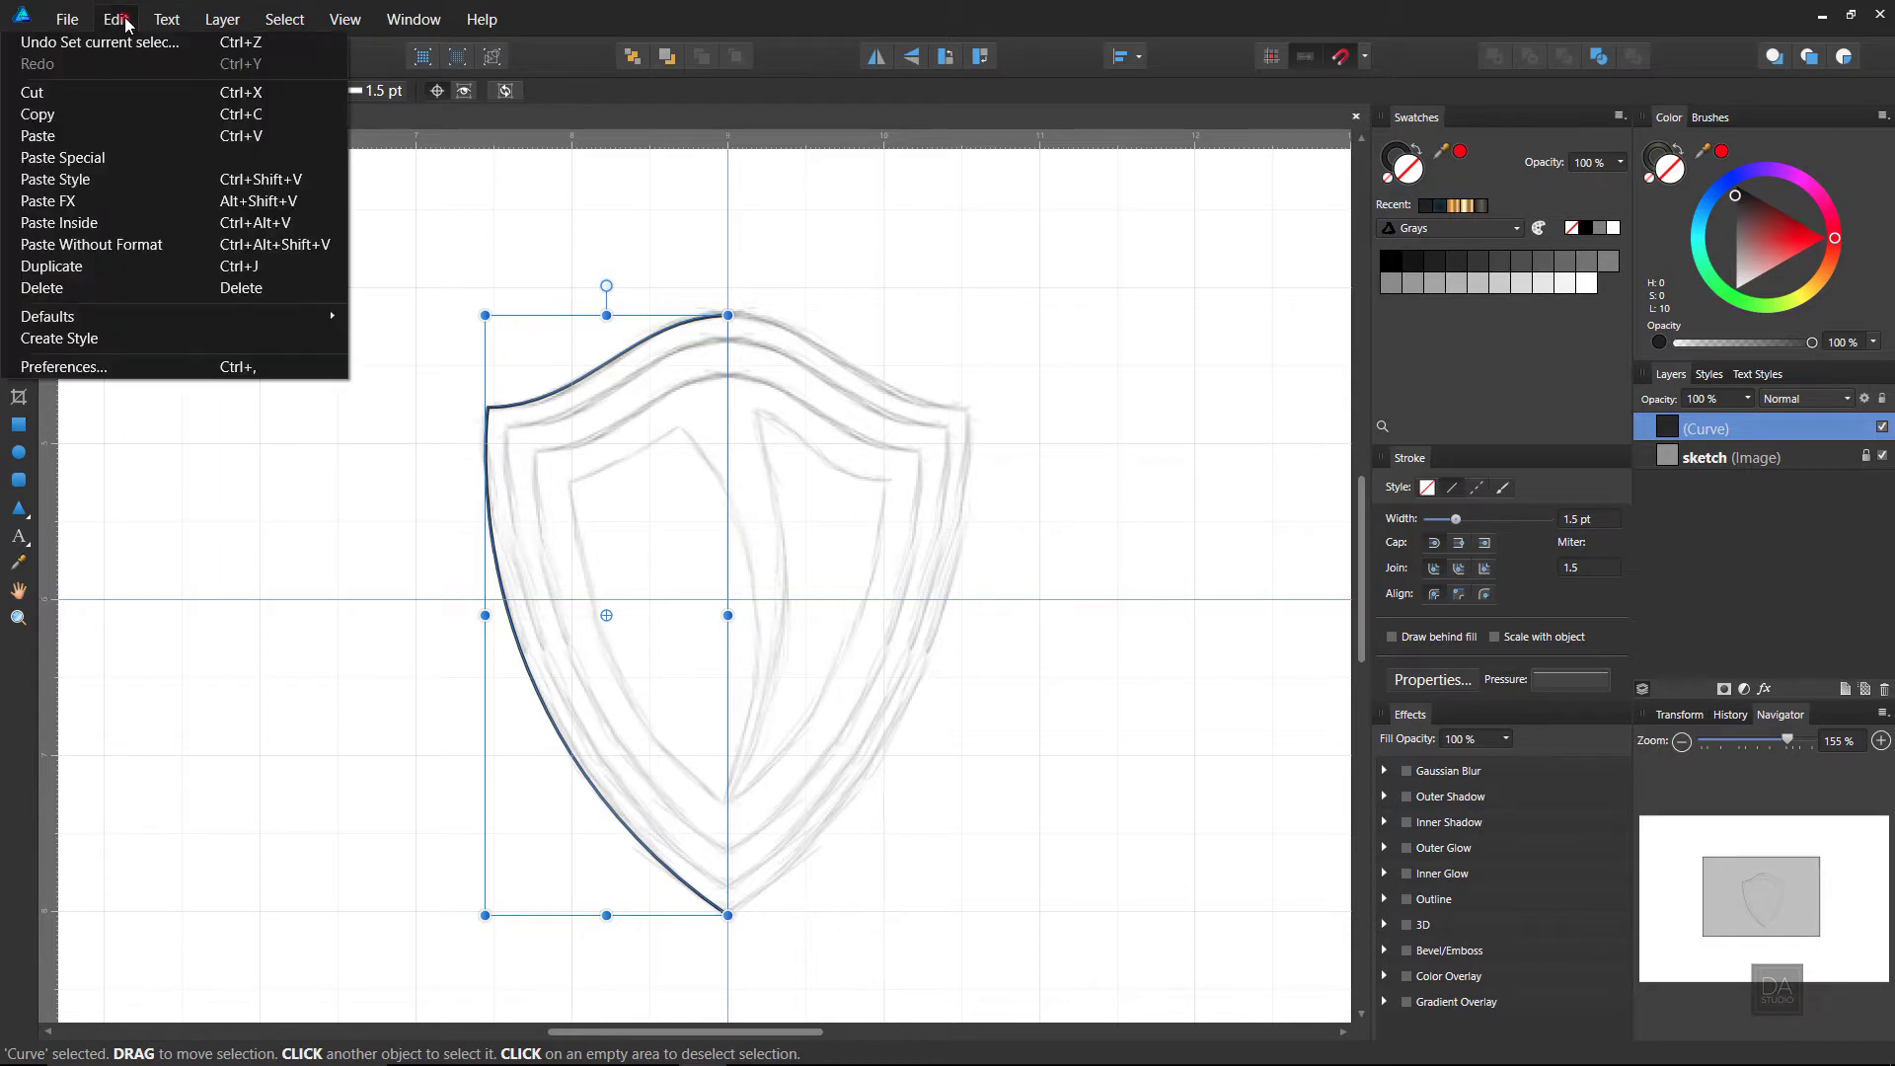
pyautogui.click(111, 135)
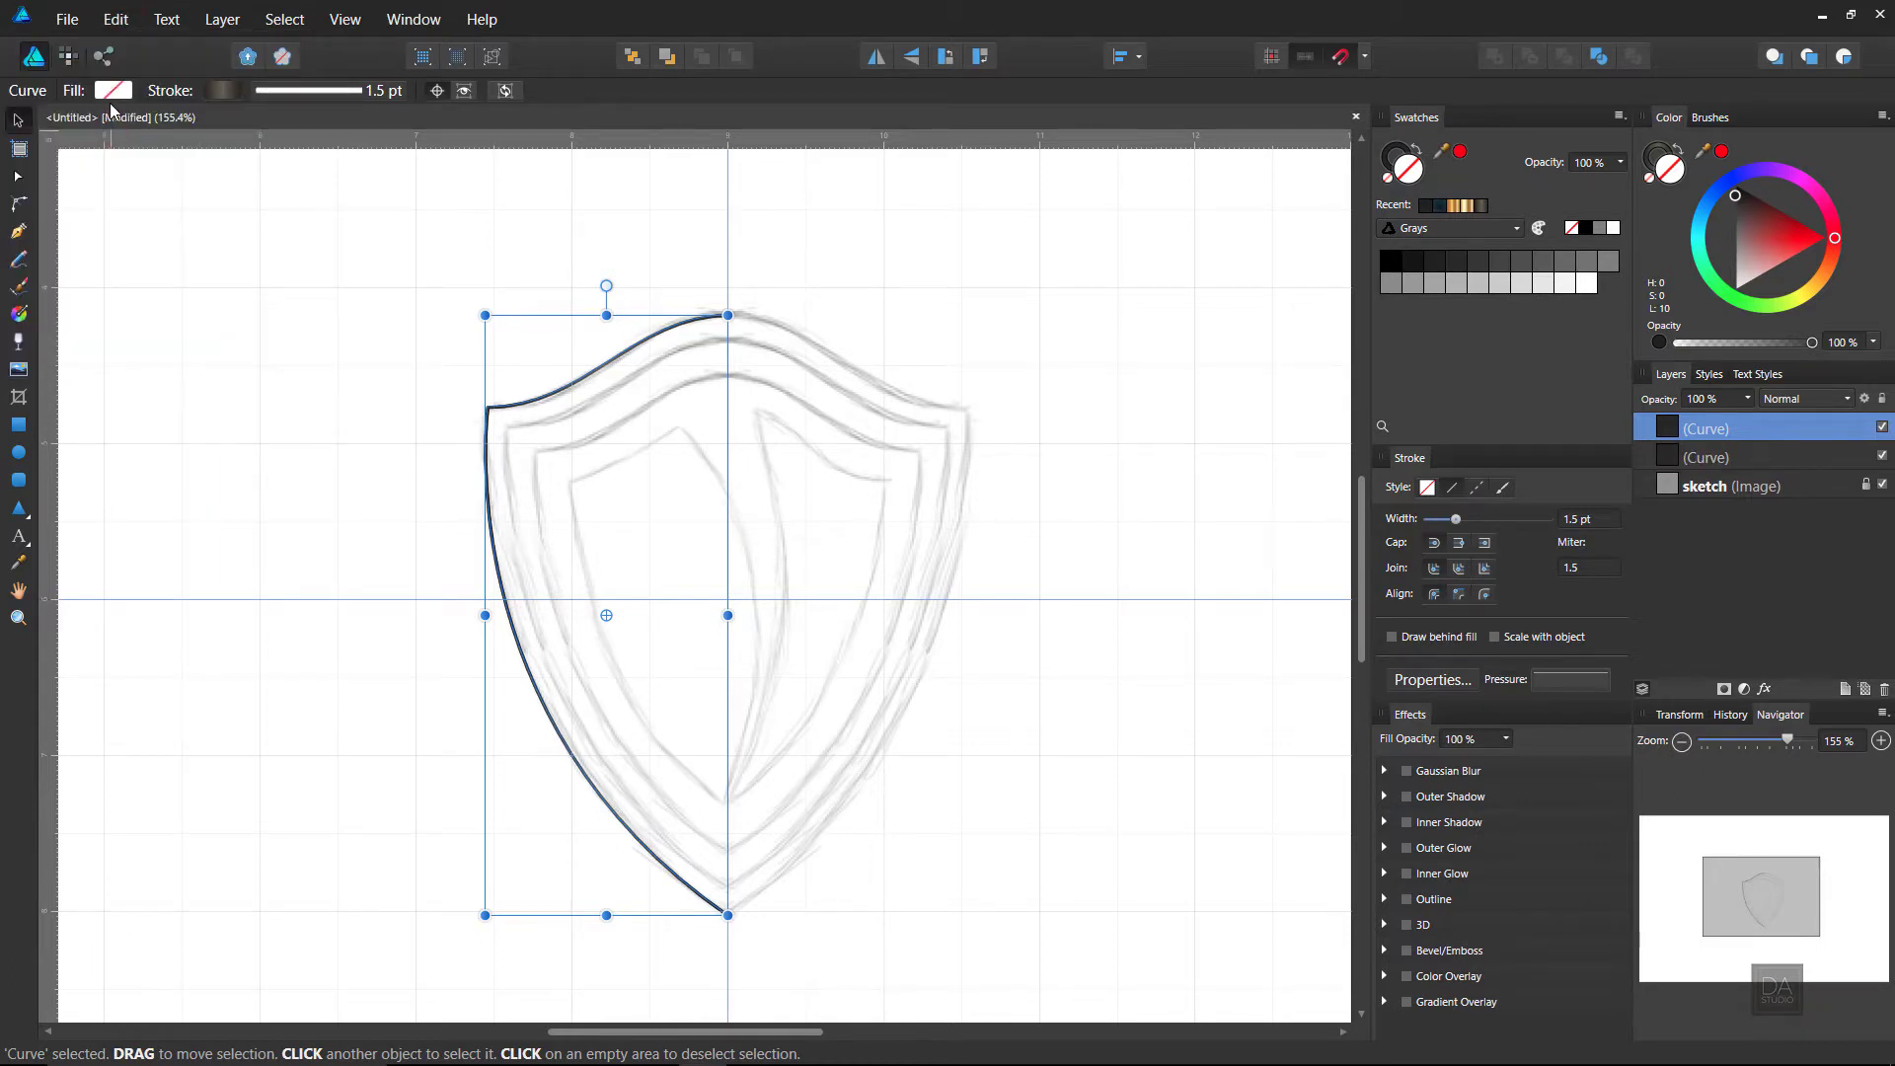
pyautogui.click(876, 58)
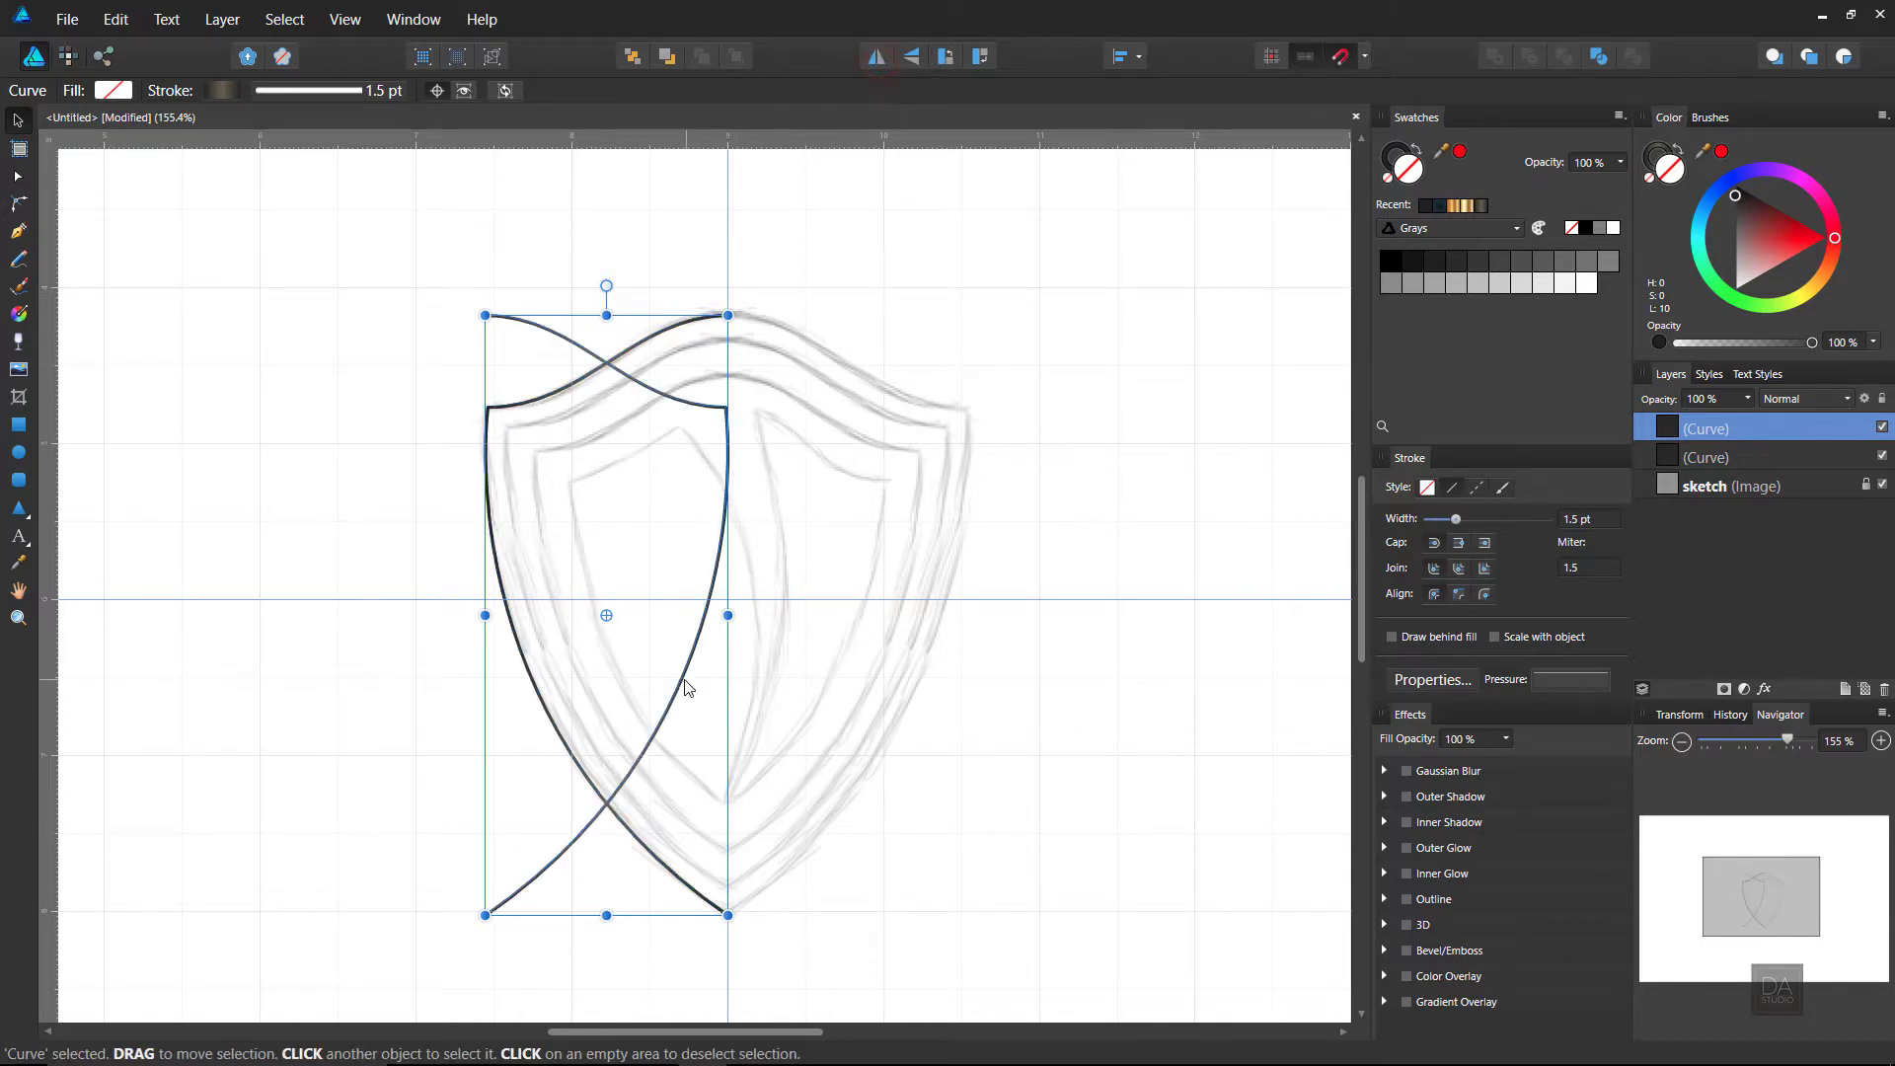
pyautogui.moveTo(689, 683); pyautogui.dragTo(918, 697)
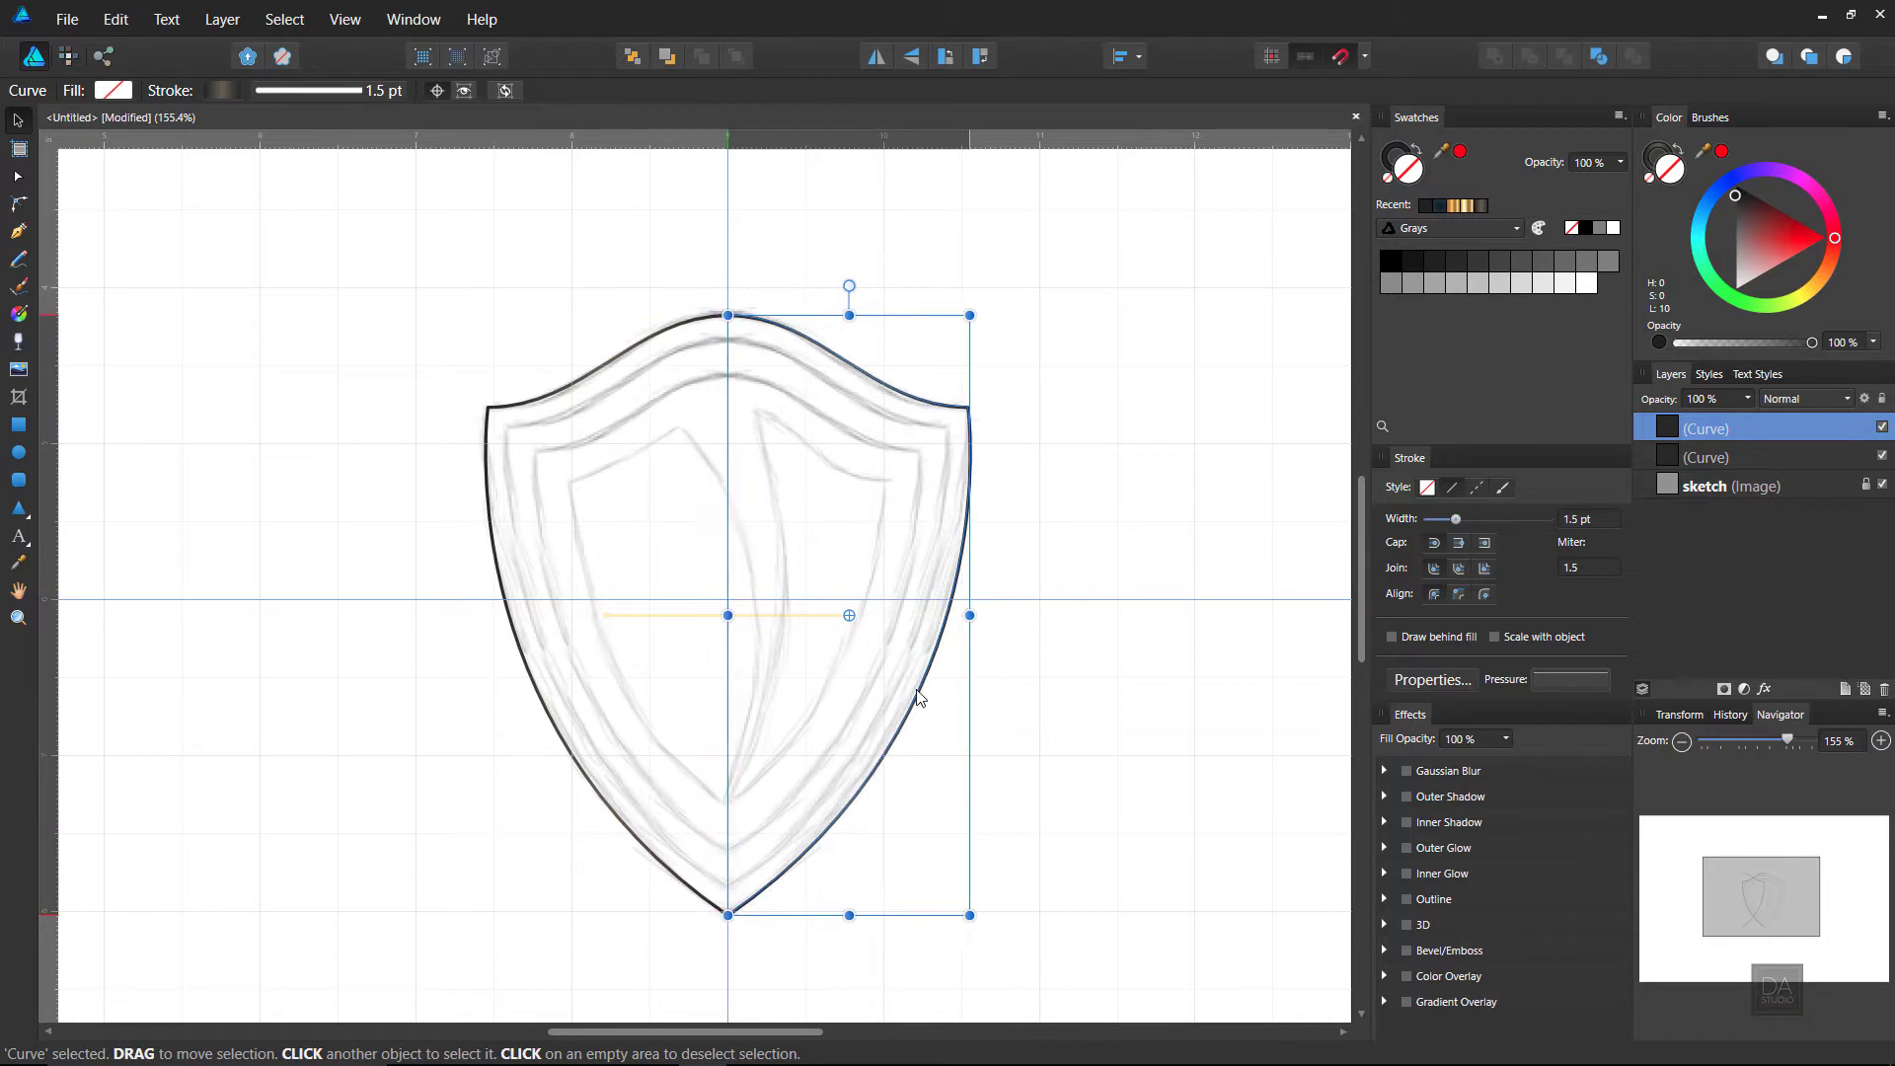
pyautogui.click(1005, 737)
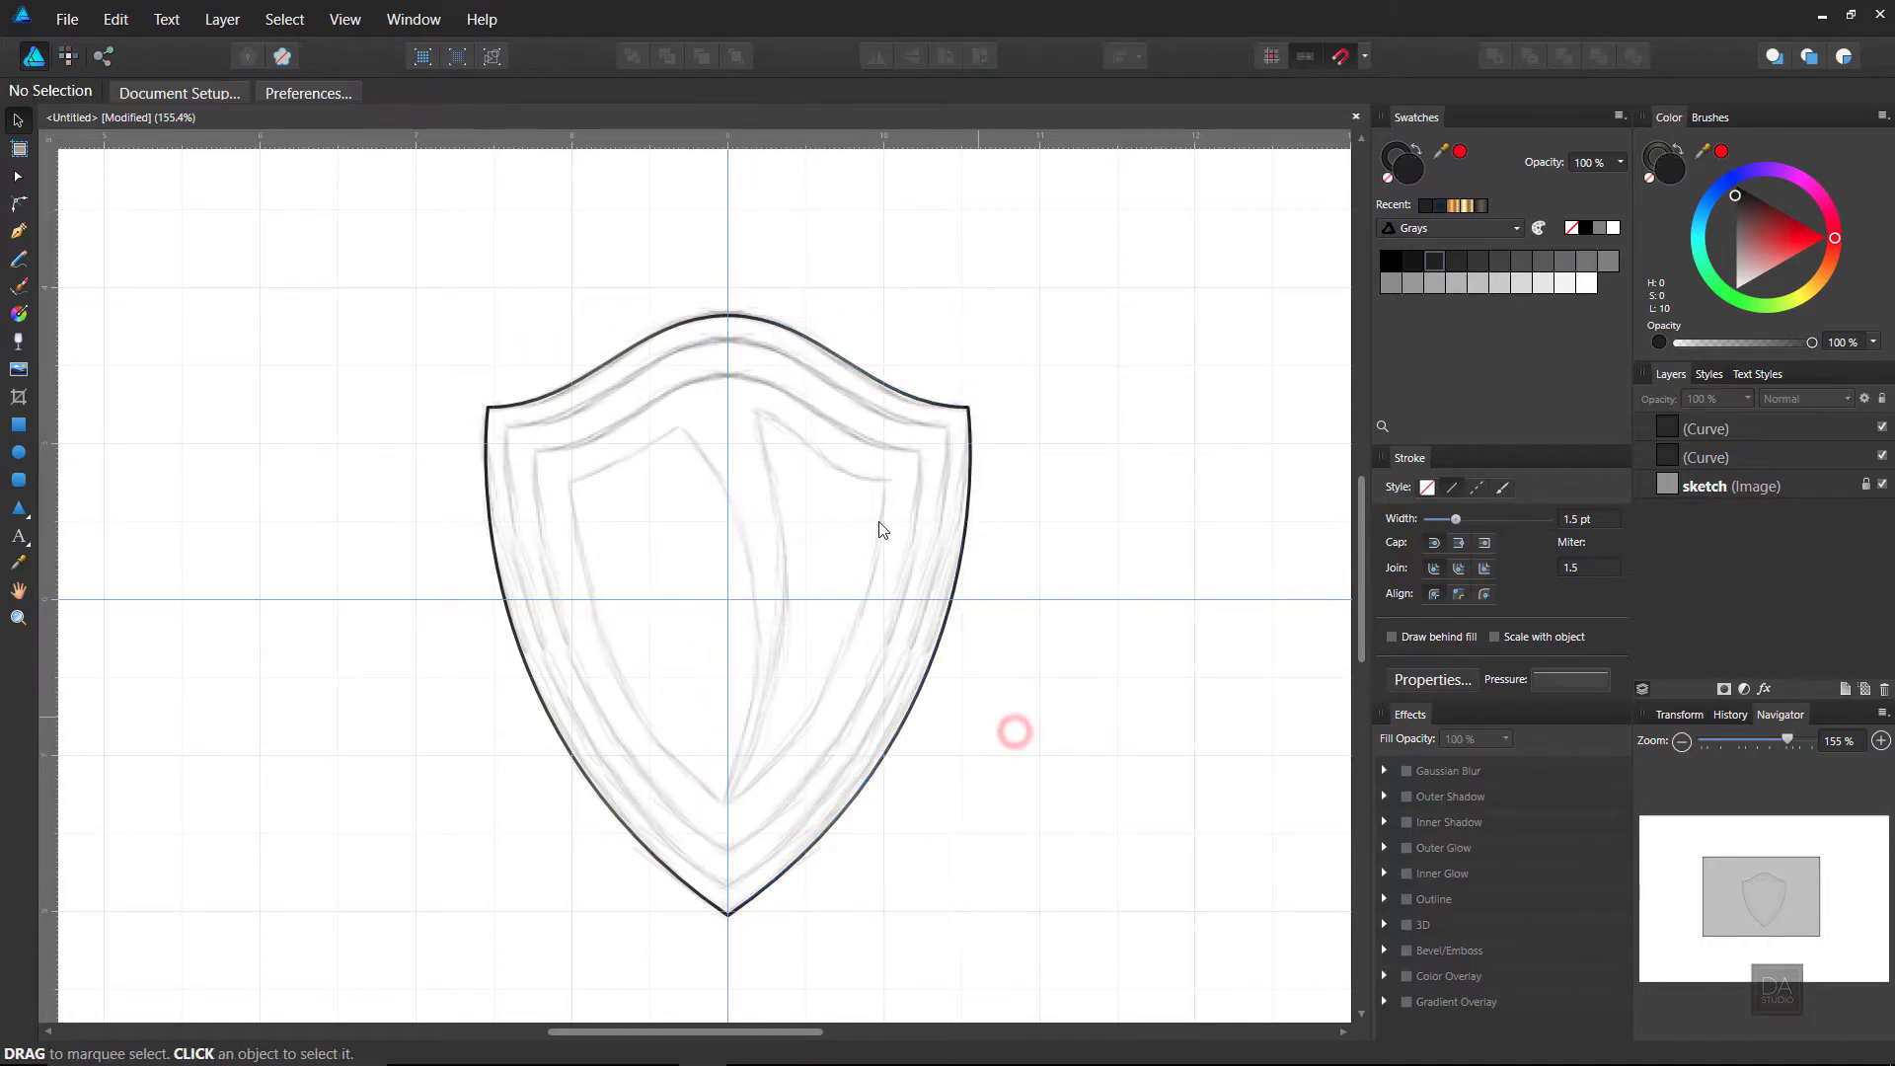
pyautogui.click(831, 362)
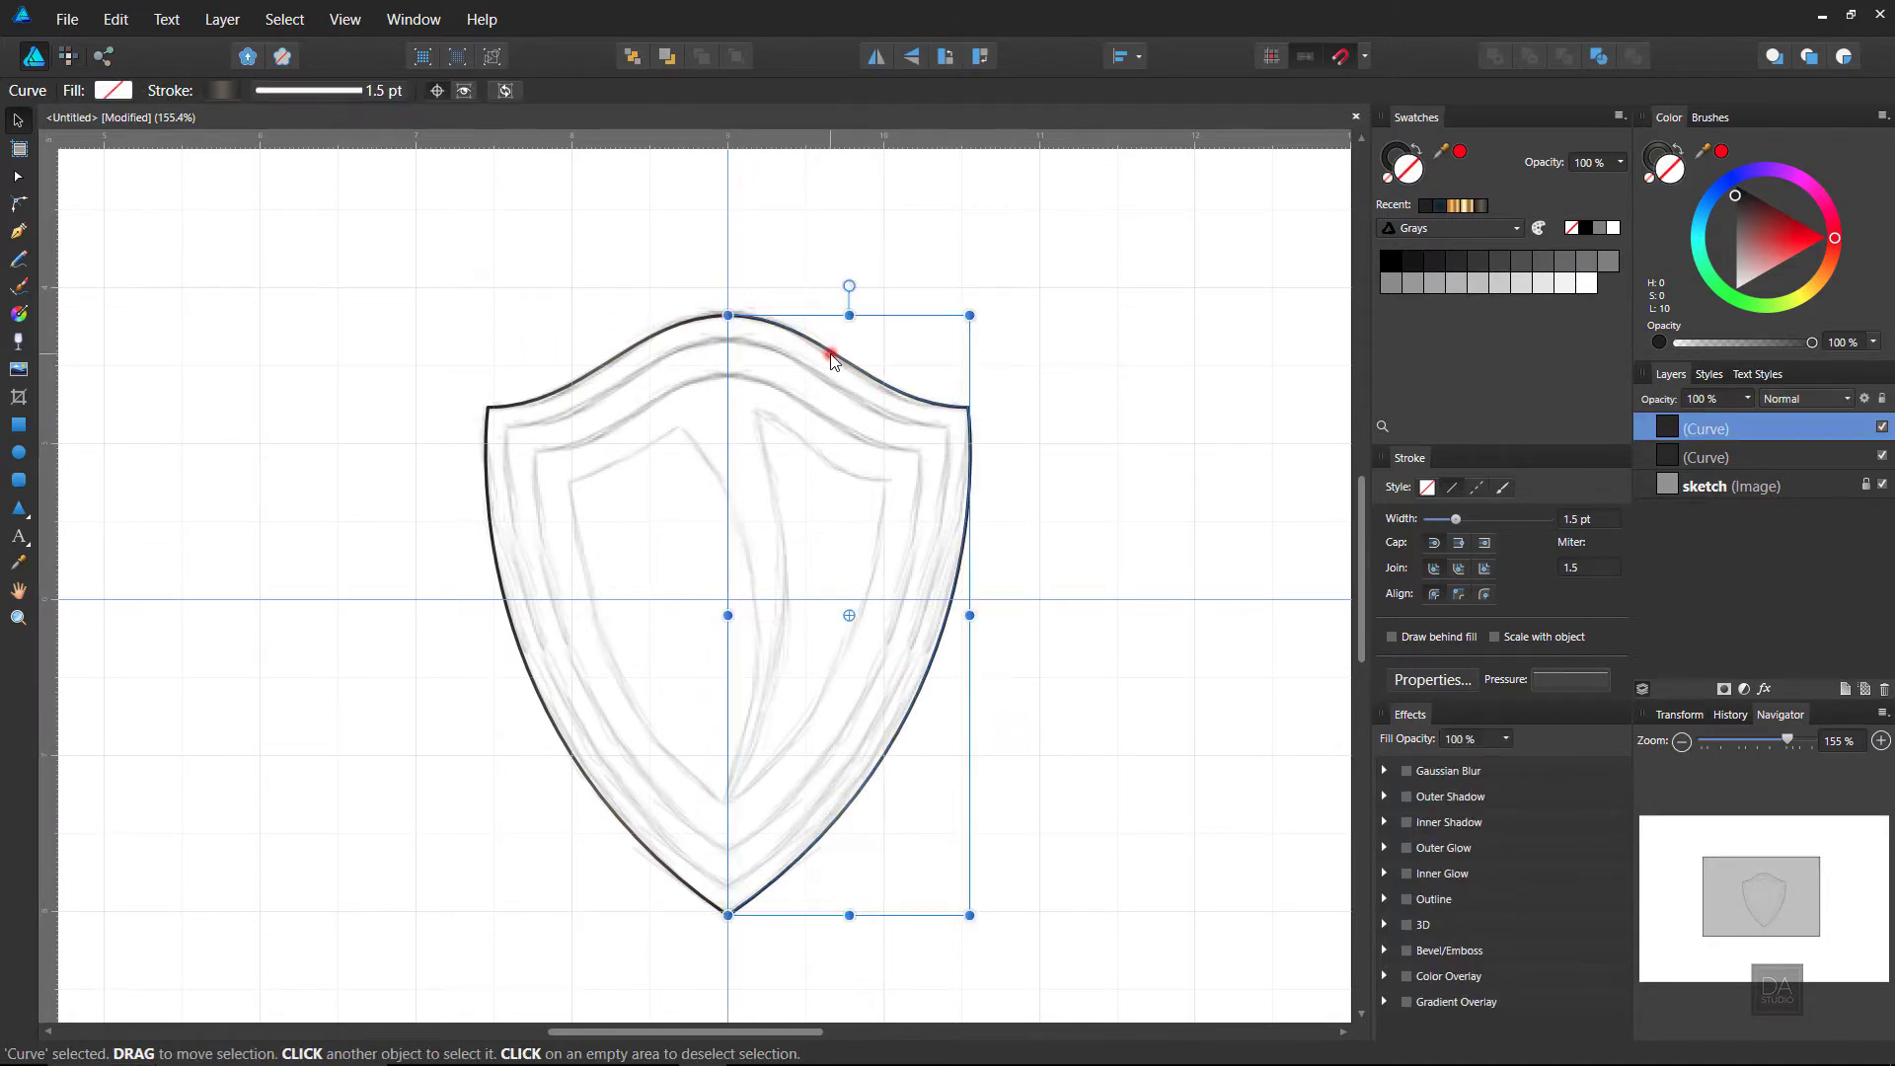
# Step: Join the left and right halves into a single shield curve
pyautogui.keyDown('shift'); pyautogui.click(660, 334); pyautogui.keyUp('shift')
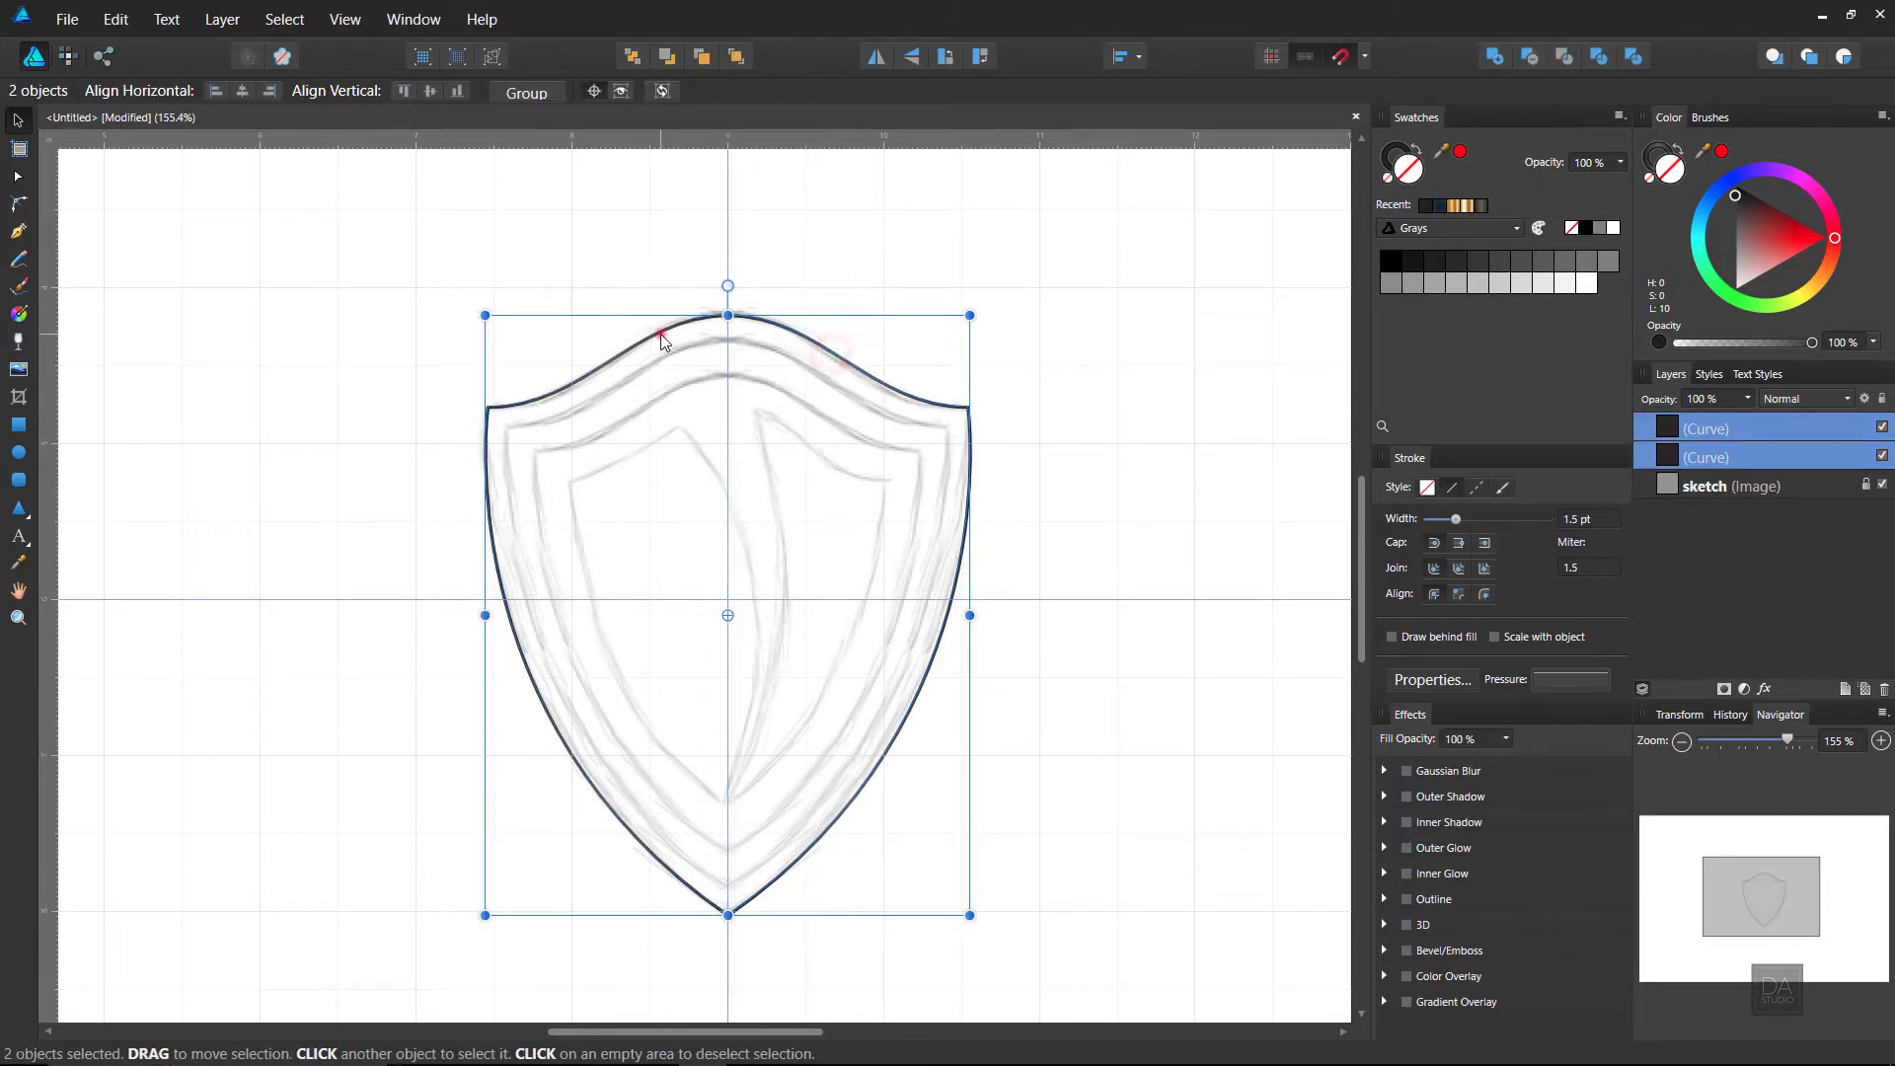
pyautogui.click(20, 181)
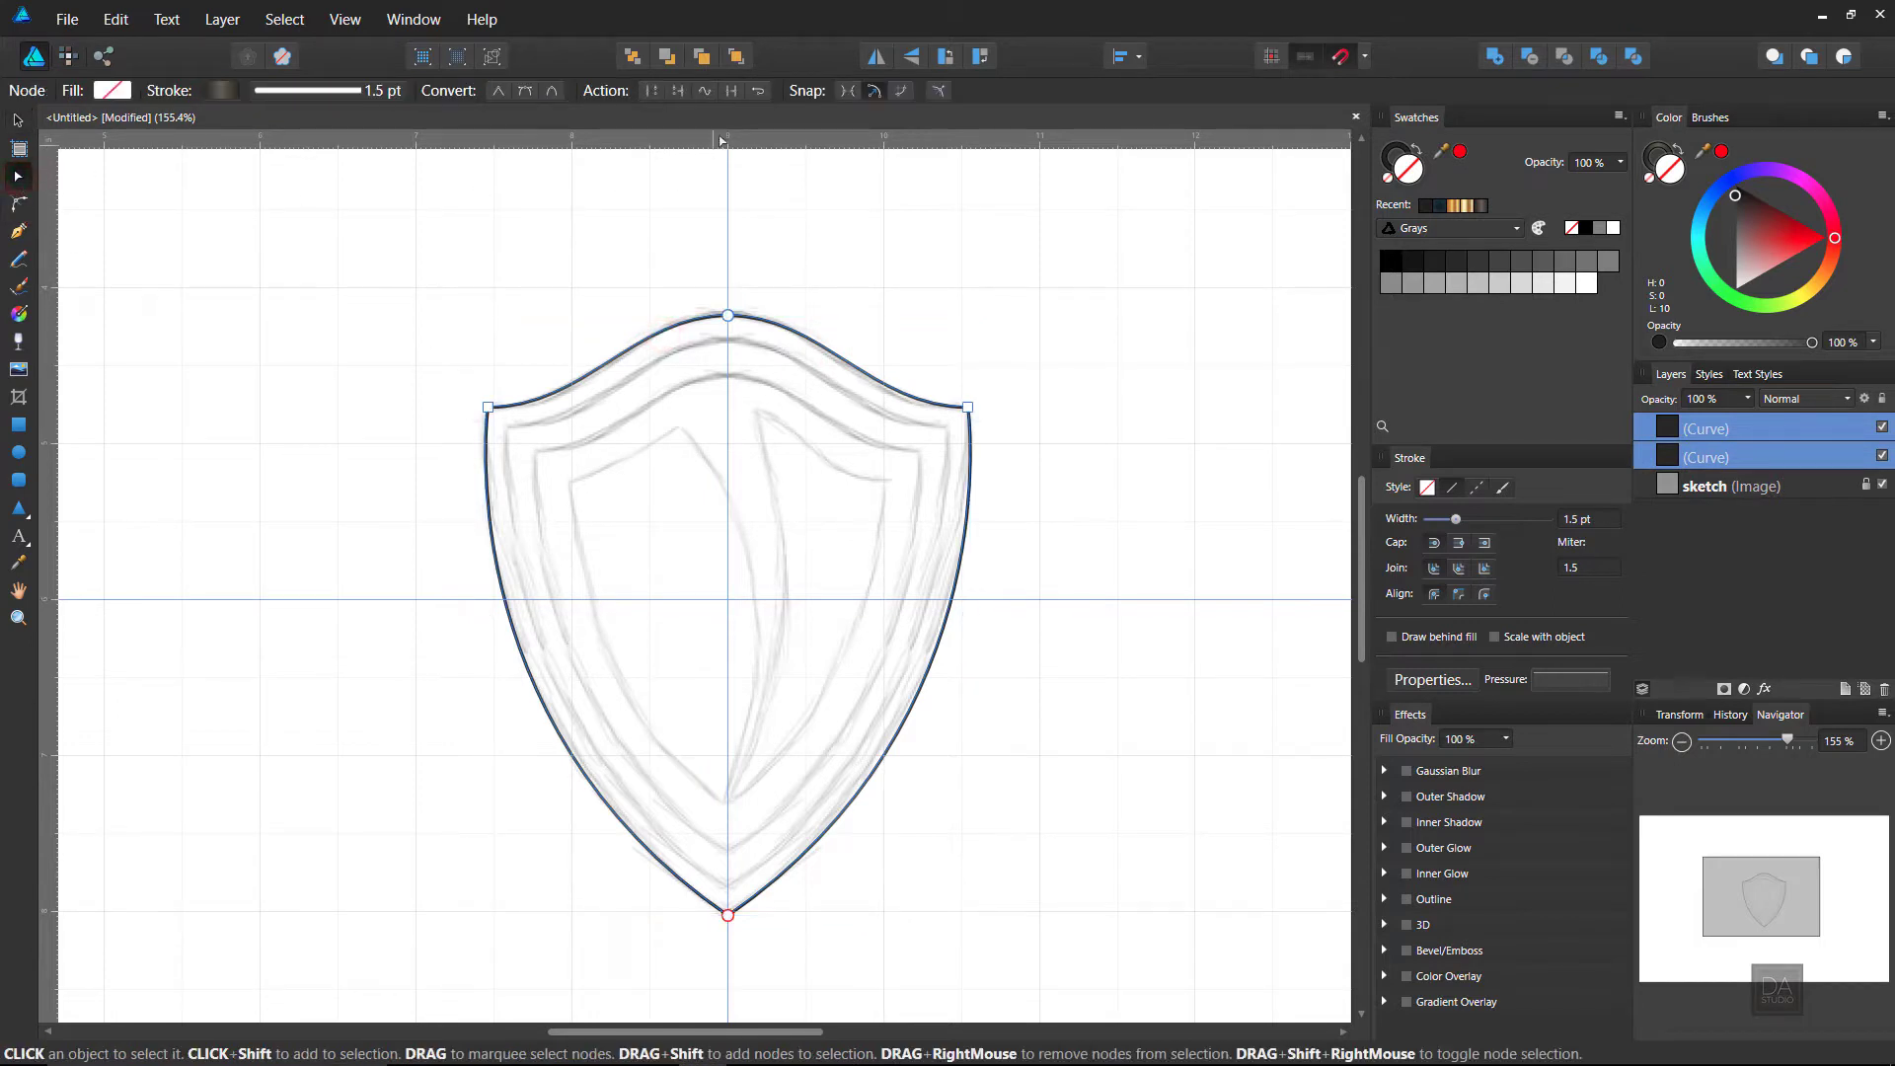
pyautogui.click(732, 91)
# Step: Reselect the joined shield outline and copy-paste it in place
pyautogui.click(18, 122)
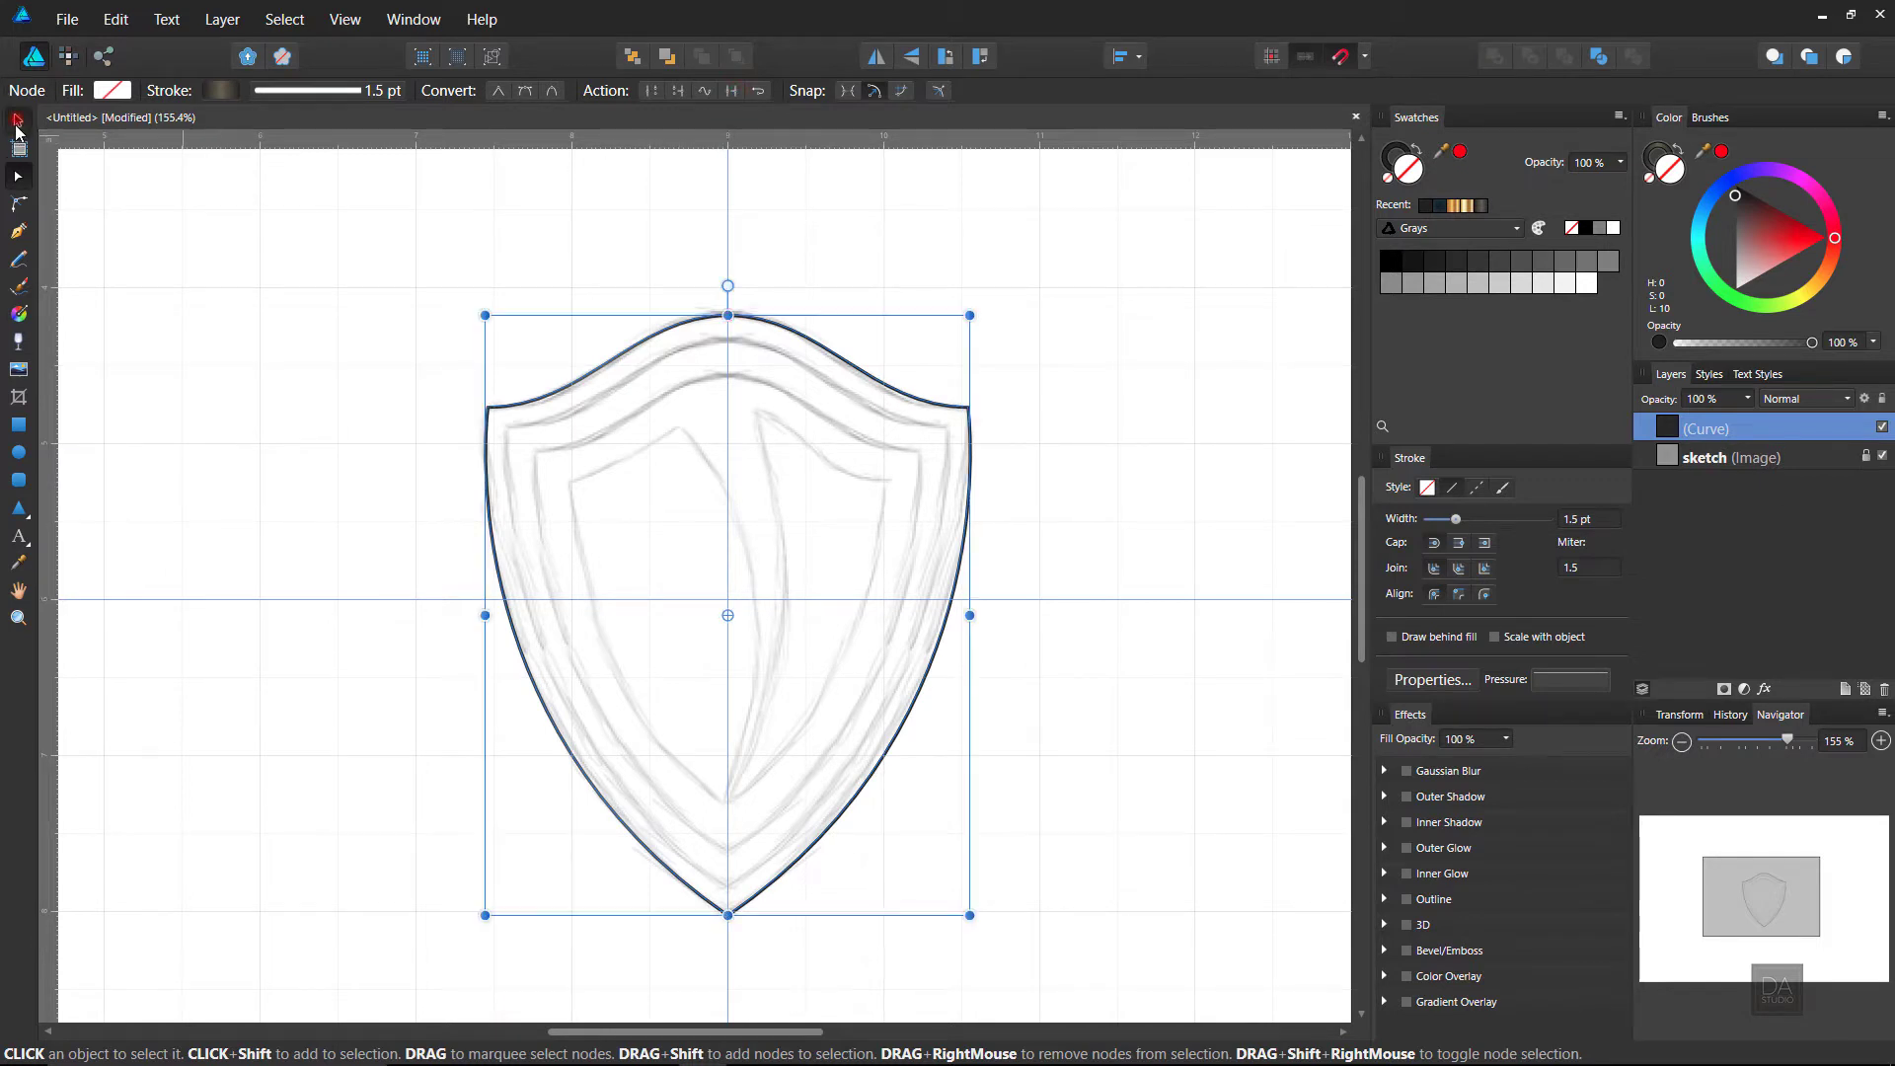
pyautogui.click(562, 363)
pyautogui.click(629, 348)
pyautogui.moveTo(604, 361); pyautogui.dragTo(460, 333)
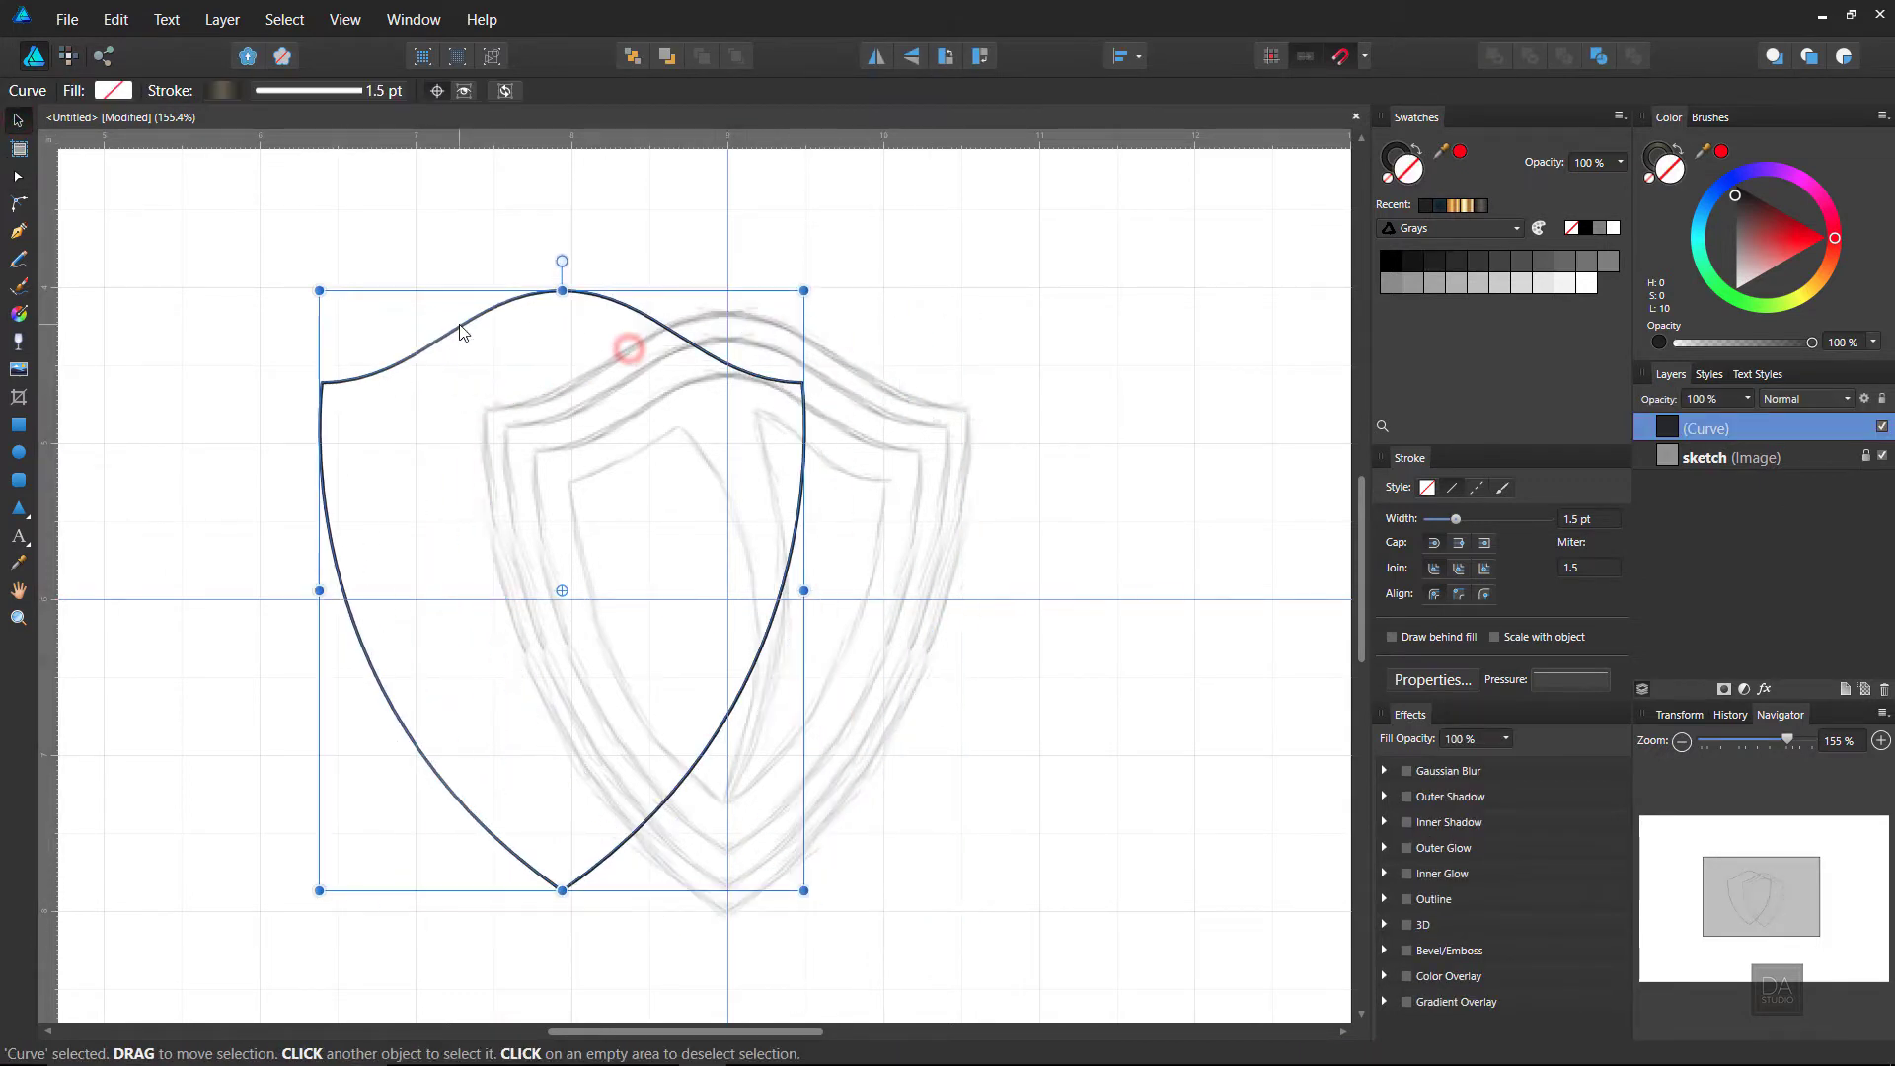
pyautogui.hotkey('ctrl', 'z')
pyautogui.click(422, 387)
pyautogui.click(524, 406)
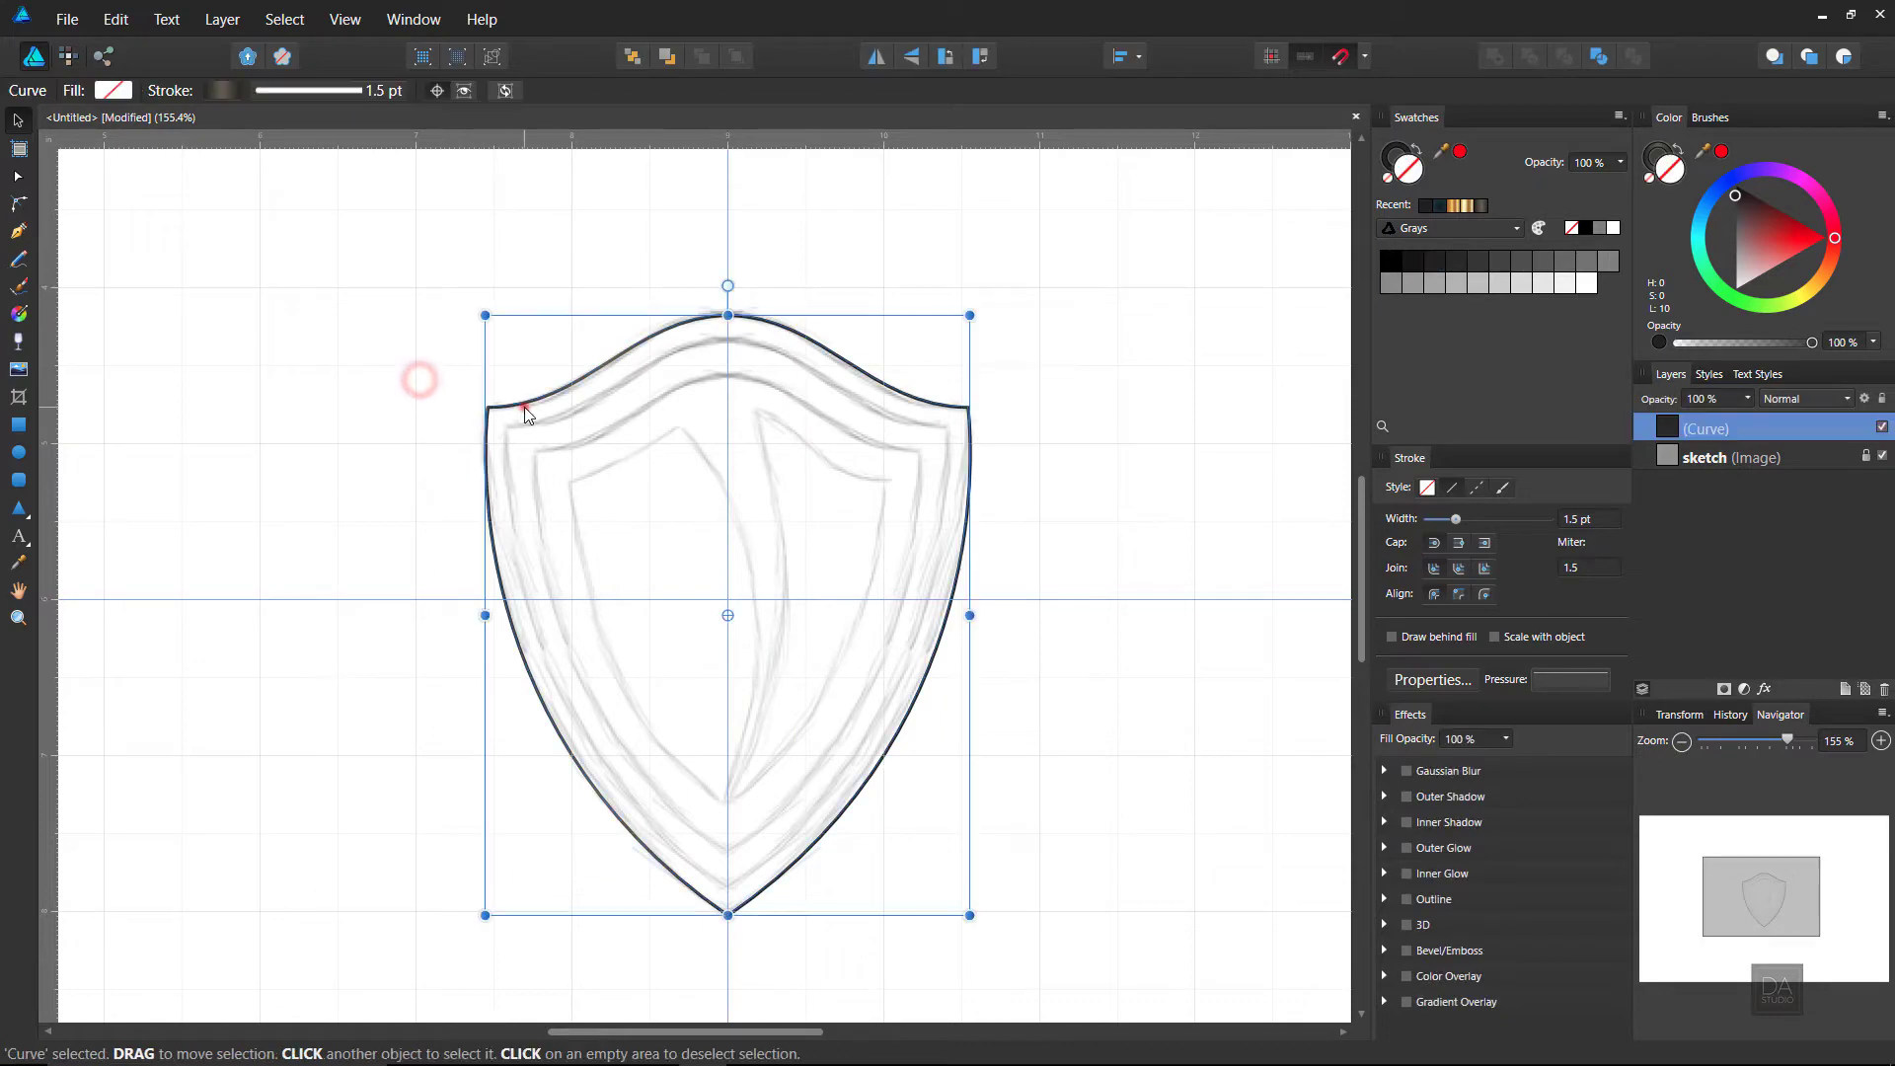
pyautogui.click(116, 18)
pyautogui.click(97, 114)
pyautogui.click(118, 22)
pyautogui.click(98, 139)
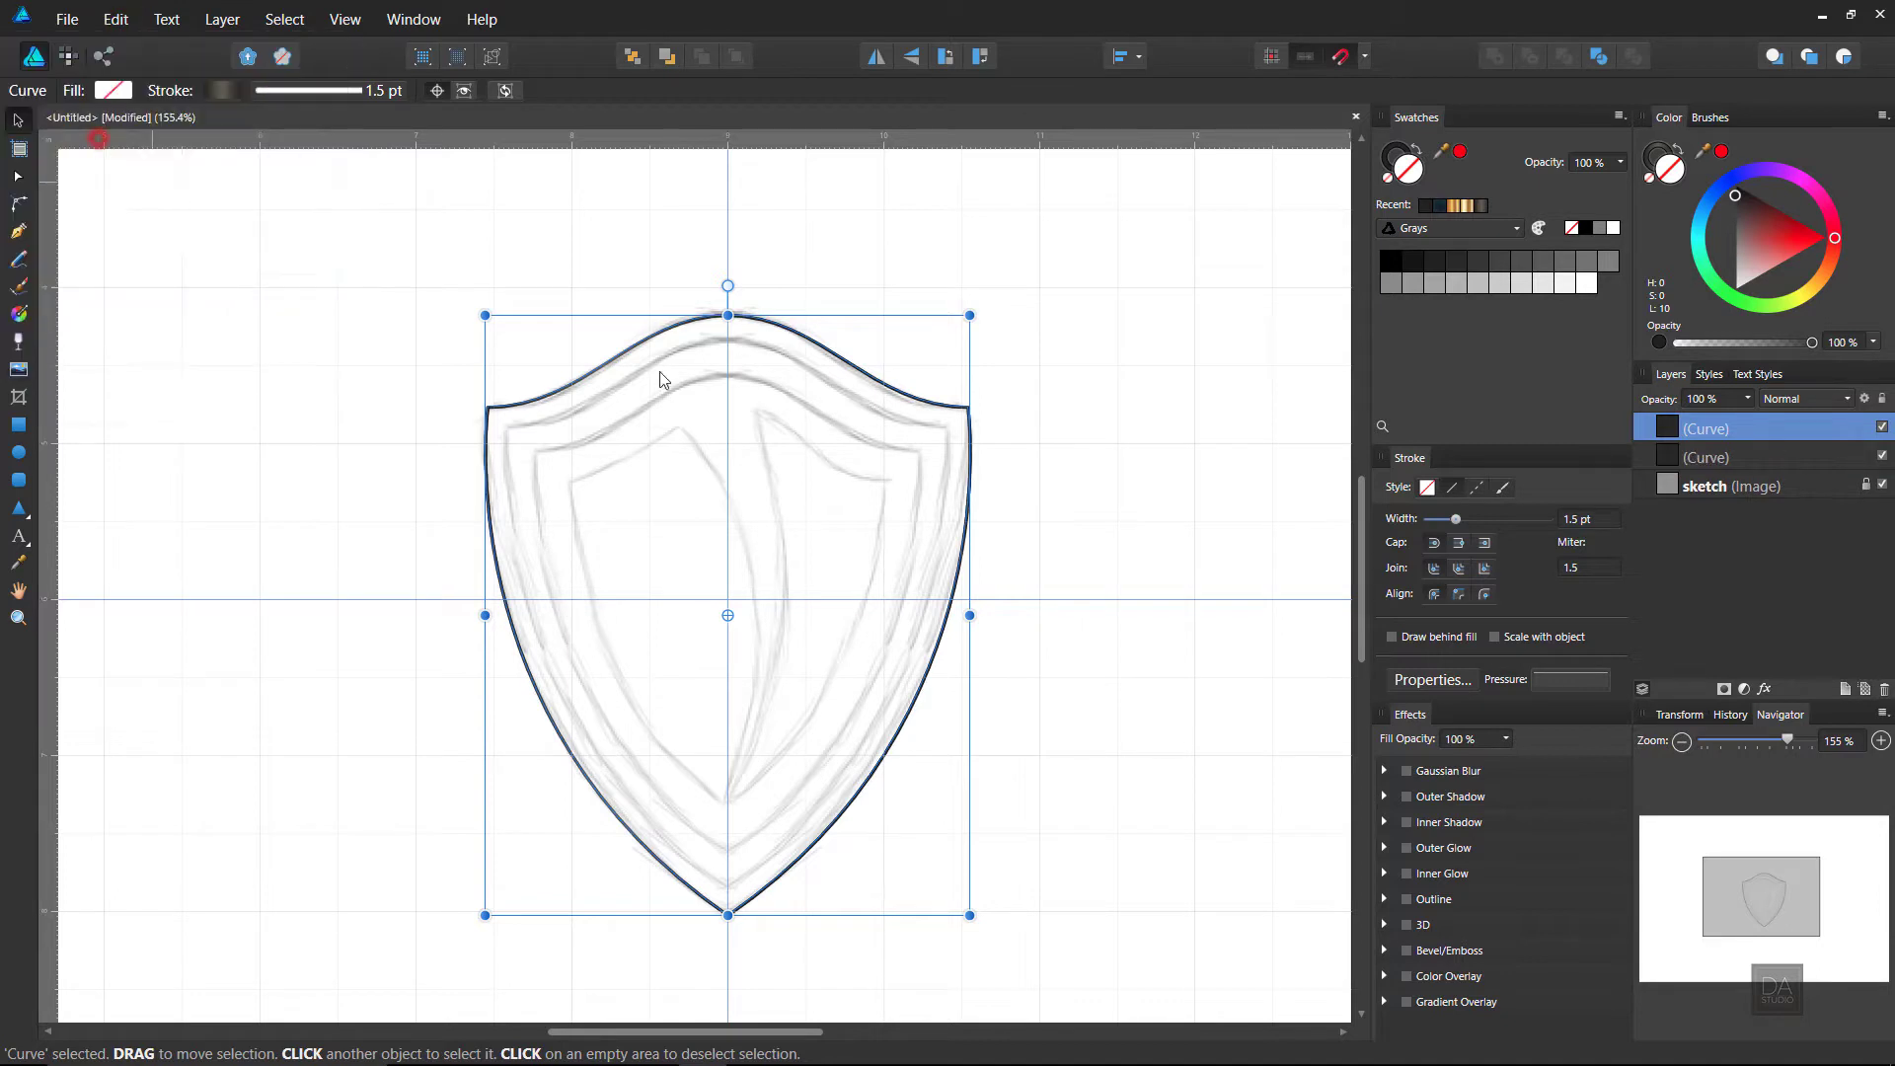
# Step: Scale the pasted outline inward, then copy, paste and shrink it again for a third nested outline
pyautogui.moveTo(967, 317); pyautogui.dragTo(937, 340)
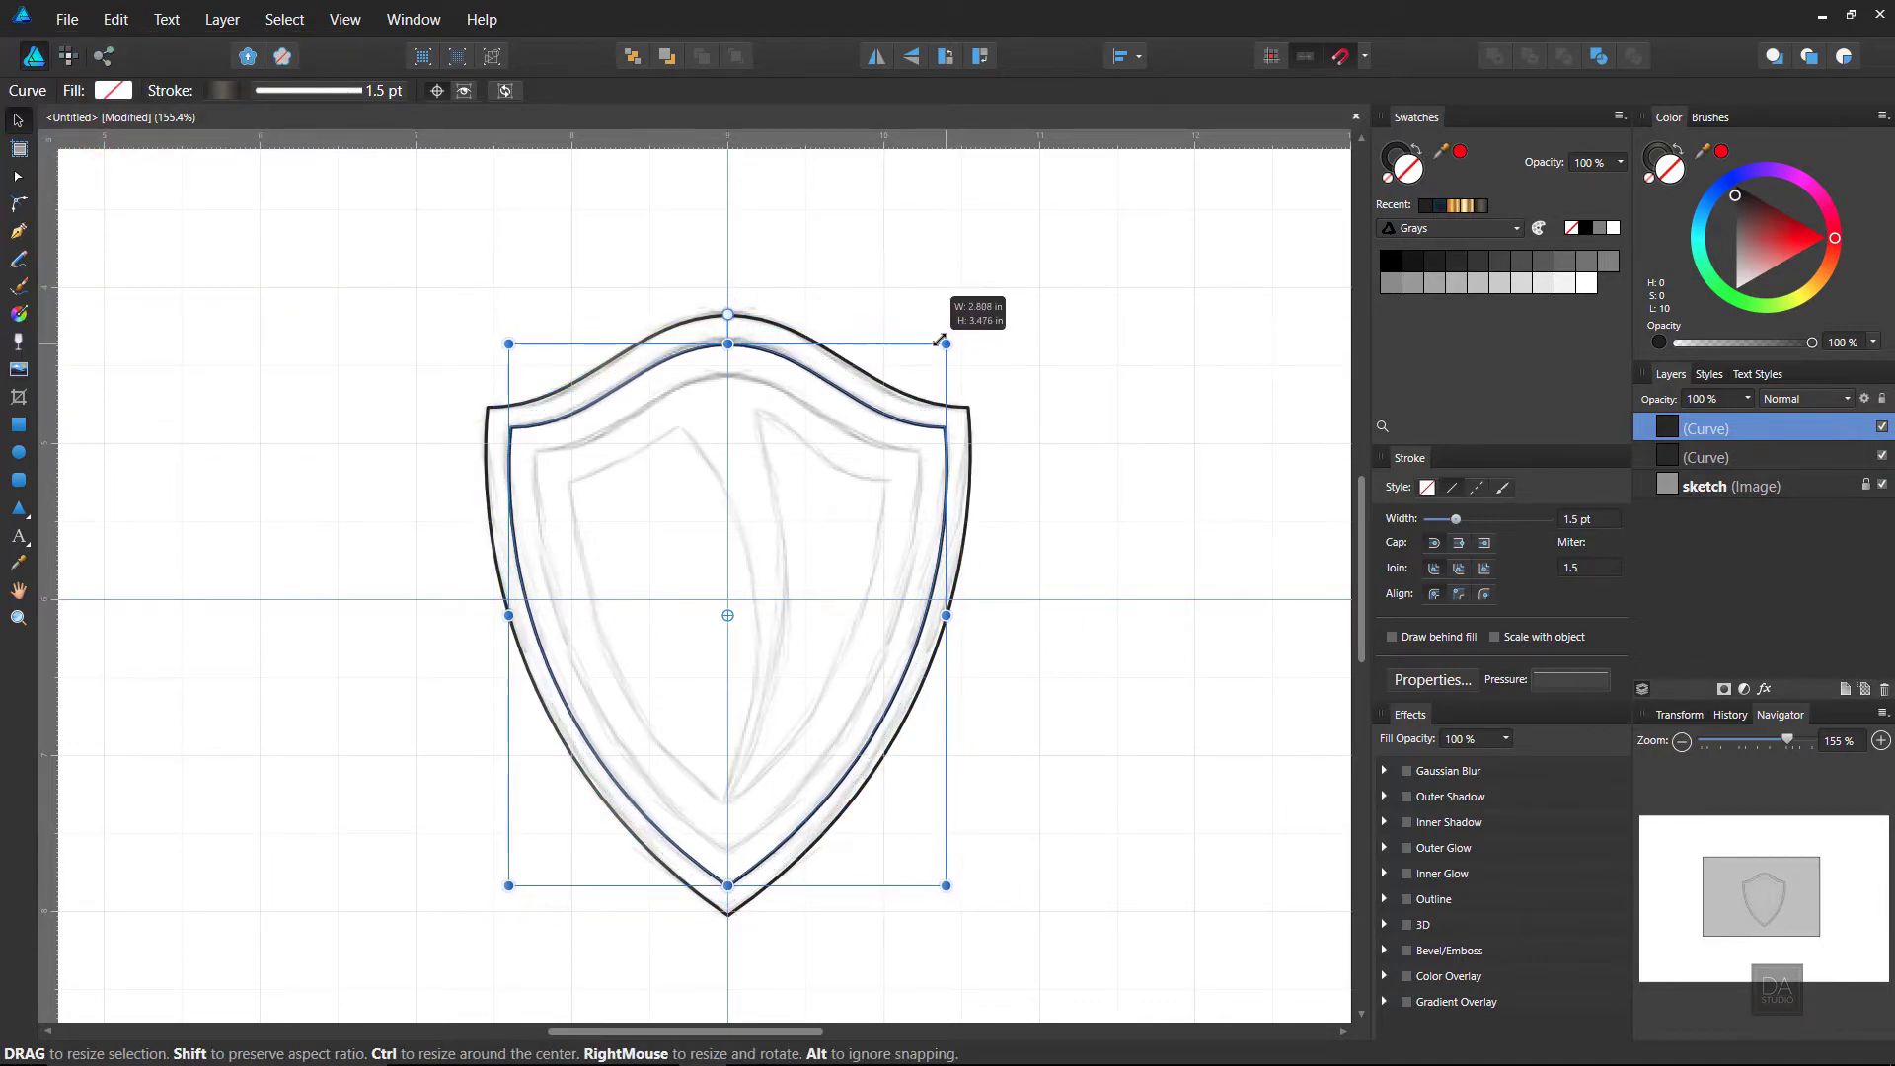
pyautogui.click(900, 291)
pyautogui.click(871, 411)
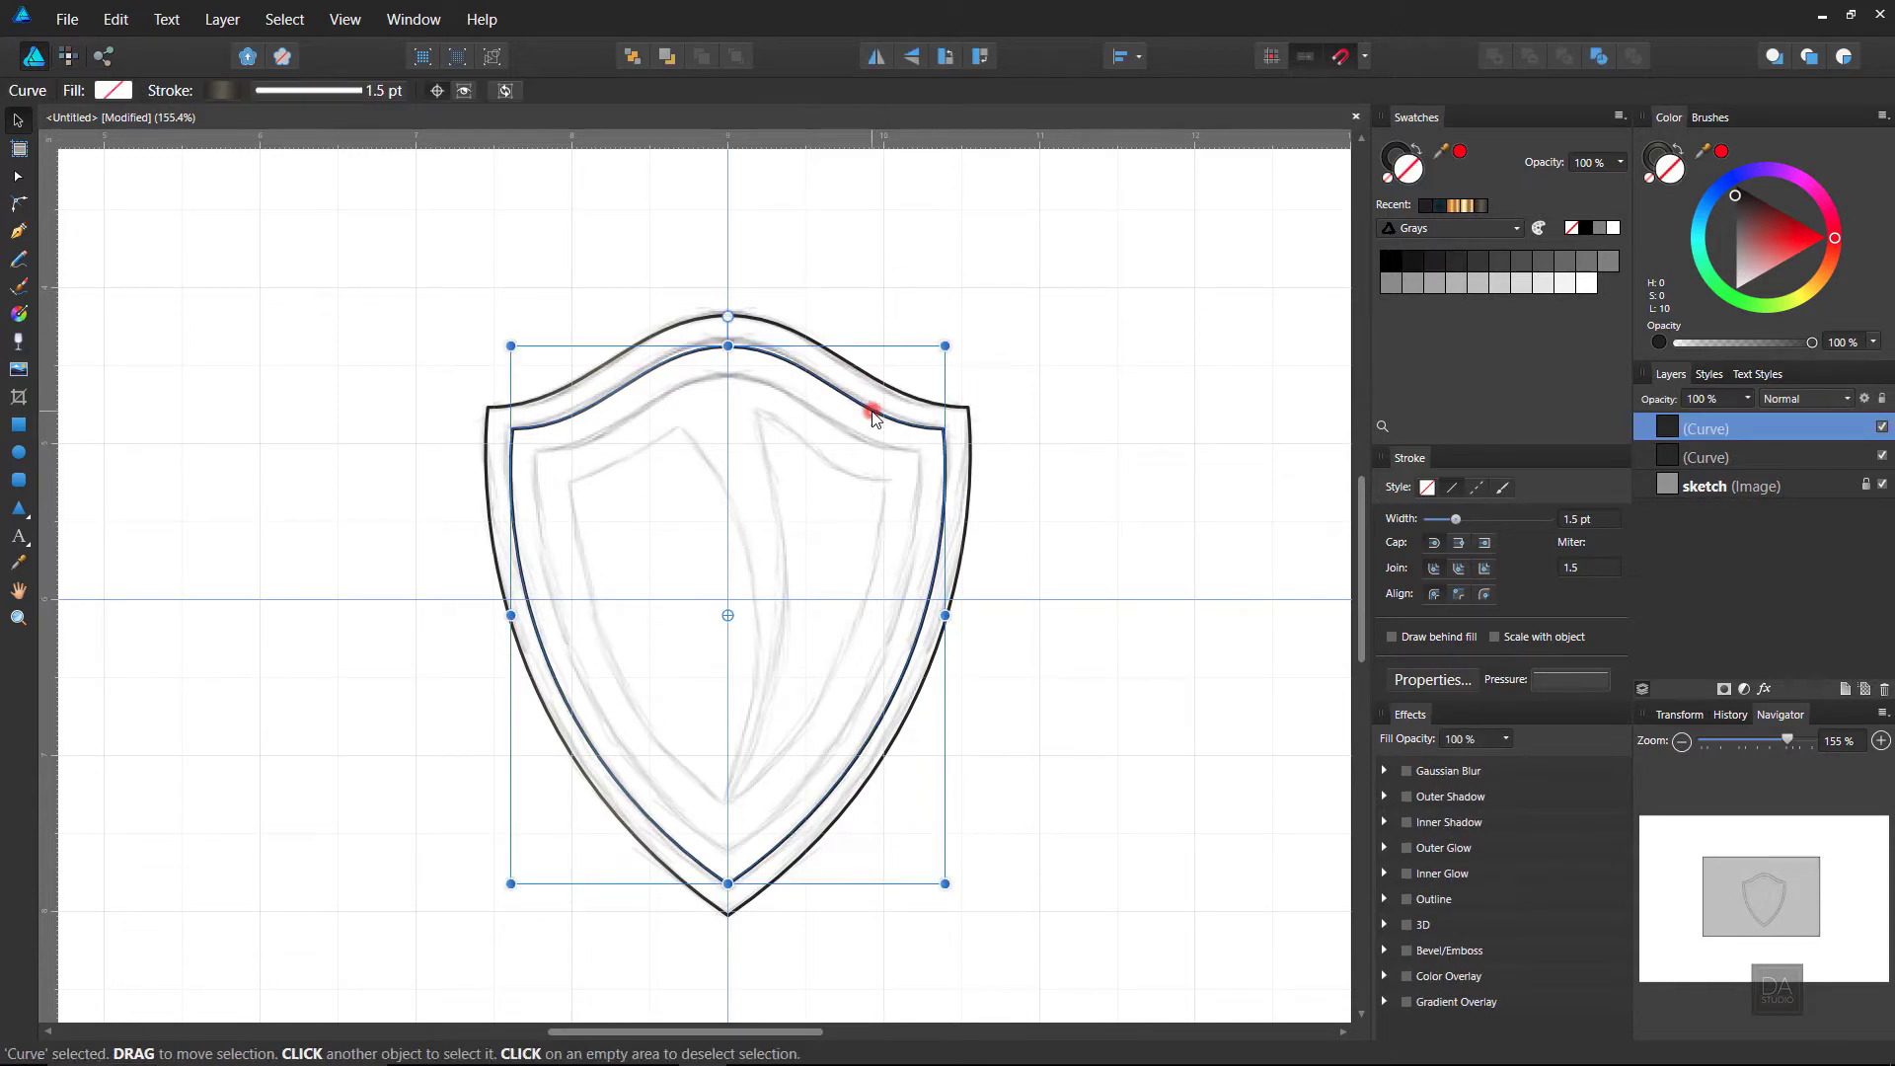
pyautogui.click(122, 27)
pyautogui.click(111, 22)
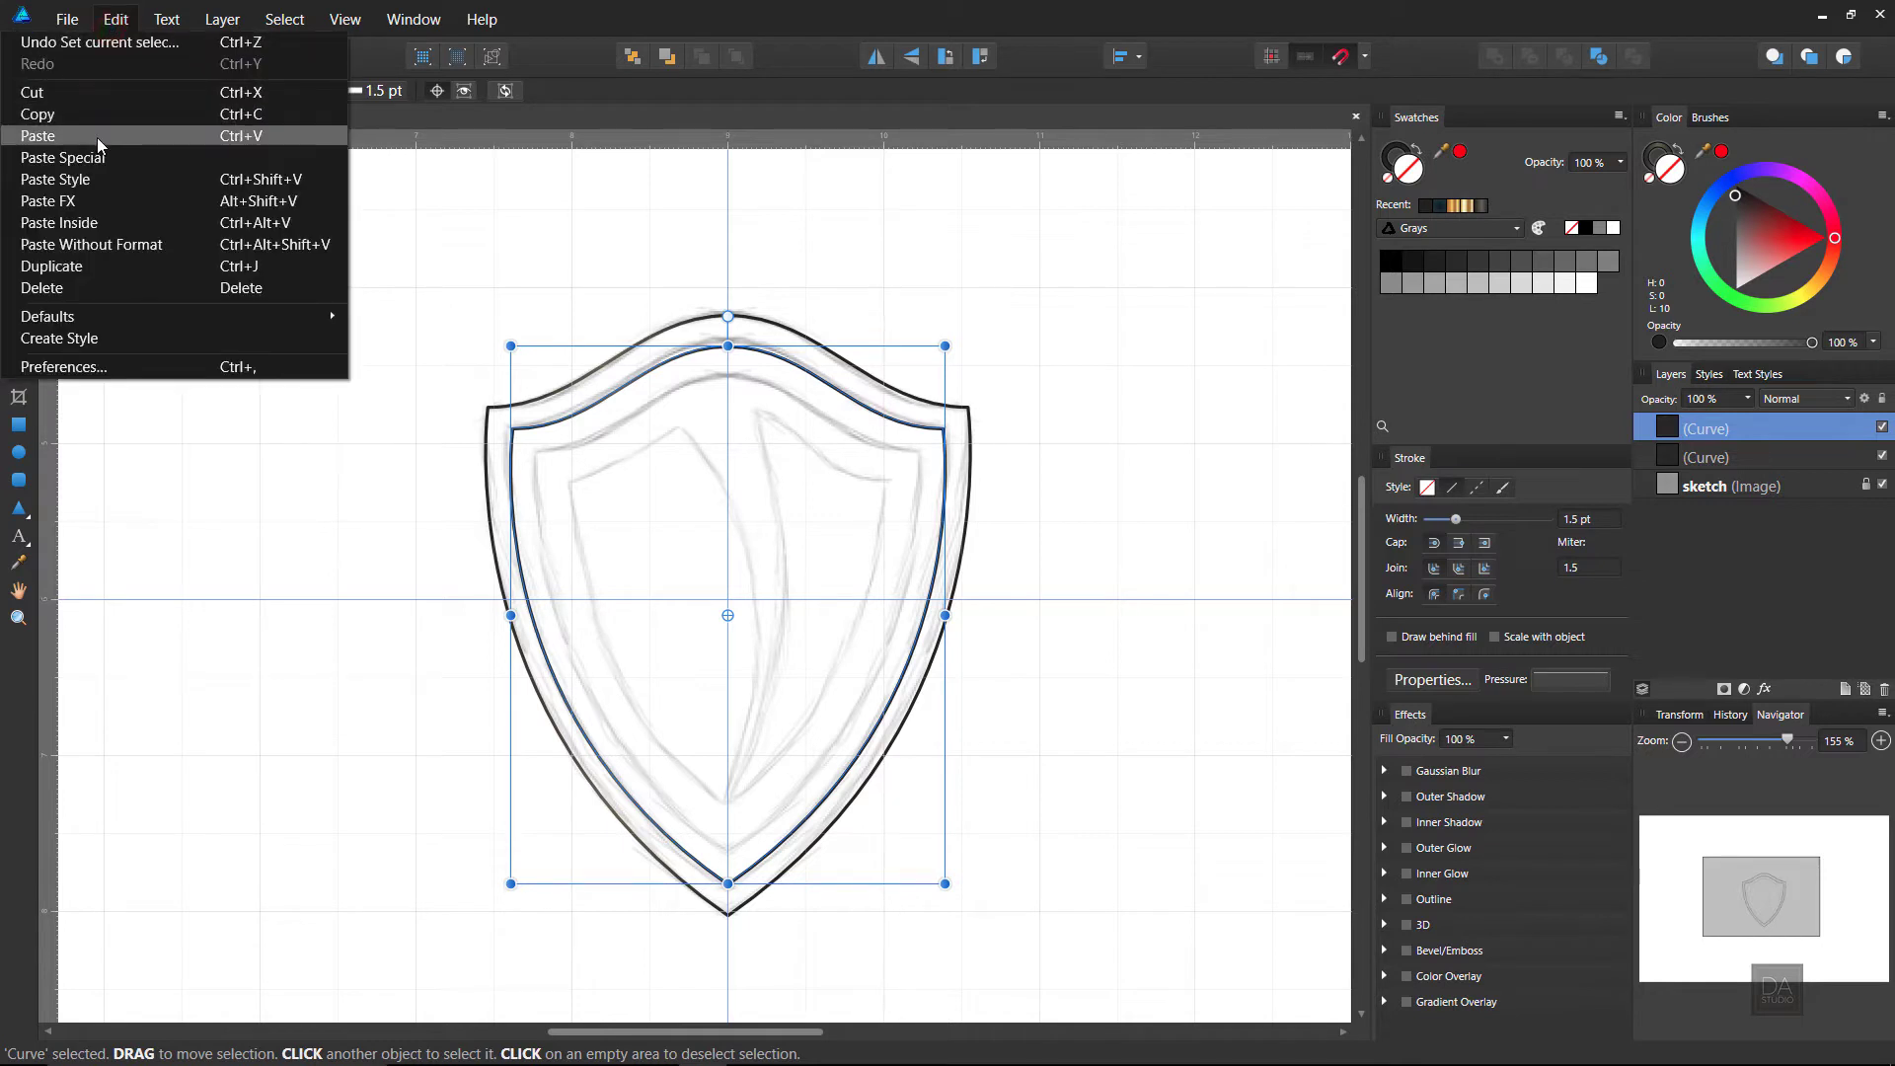
pyautogui.click(97, 138)
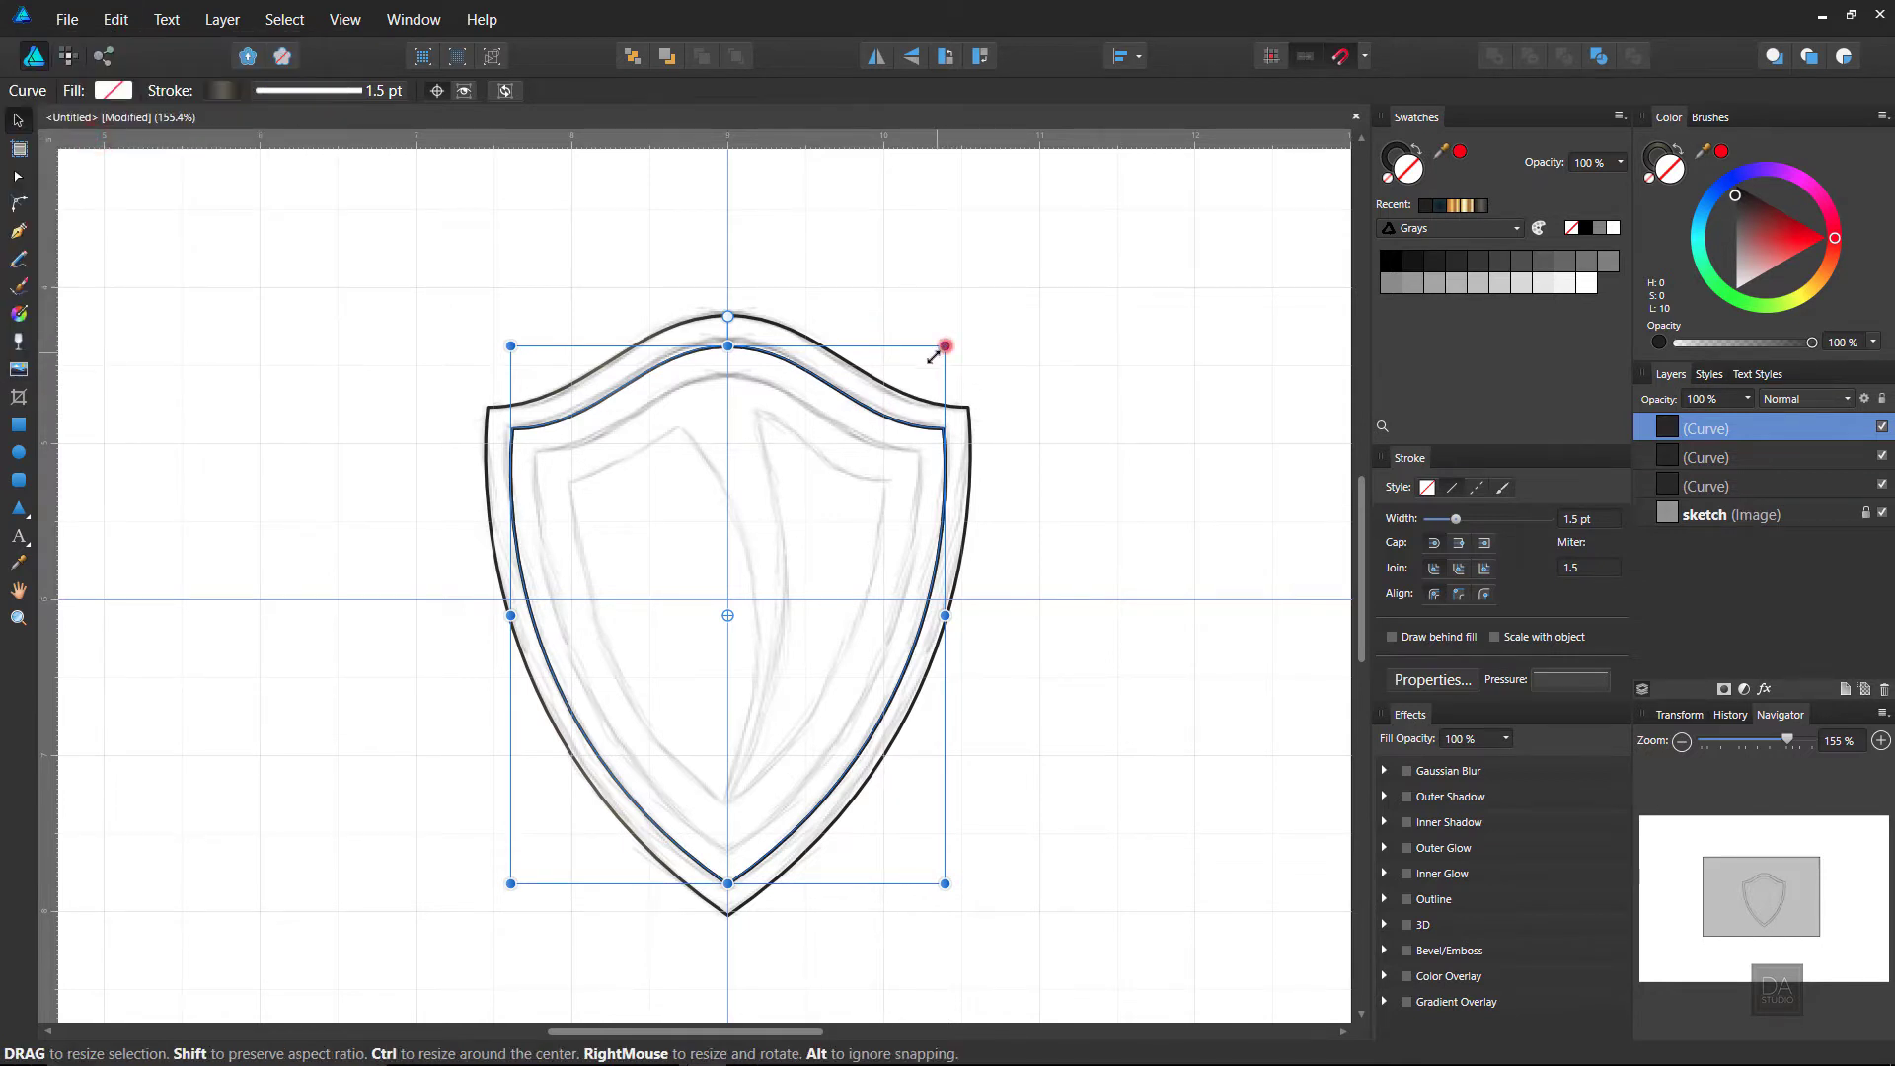
pyautogui.moveTo(934, 357); pyautogui.dragTo(916, 377)
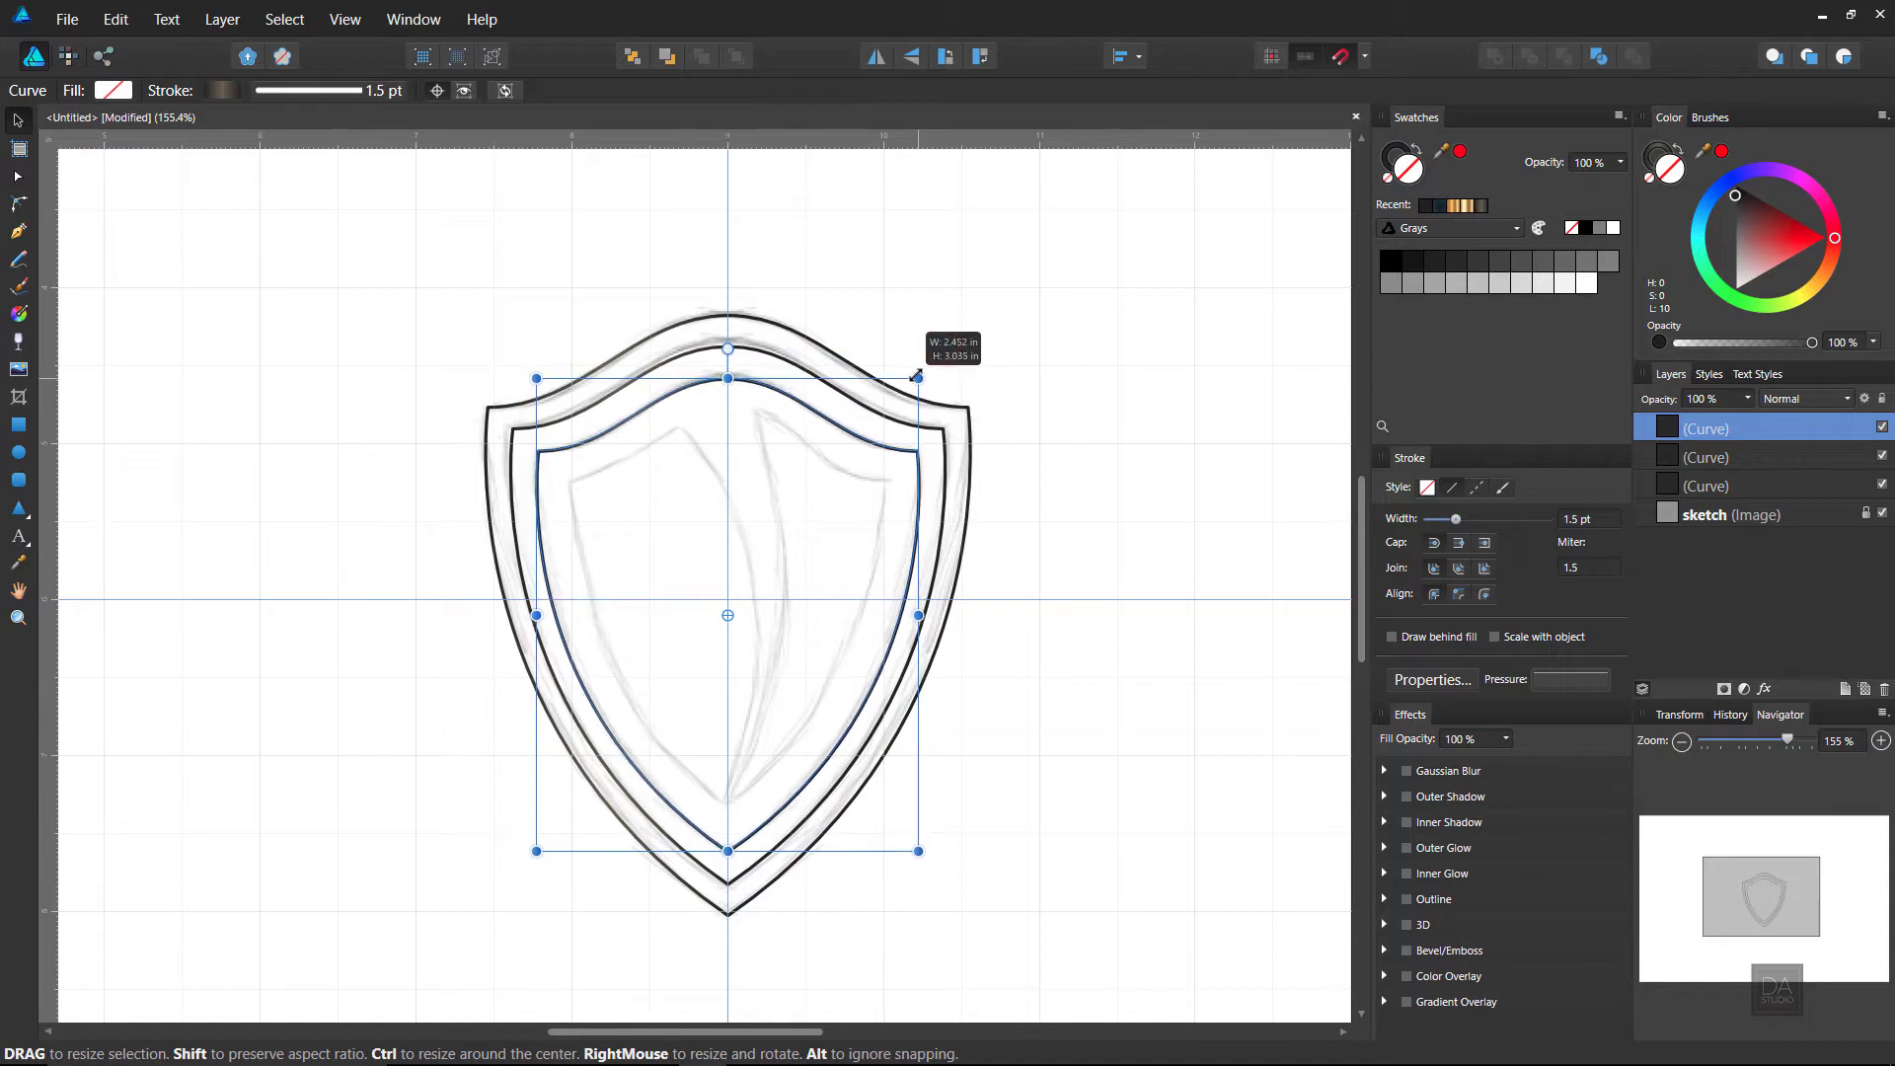
pyautogui.click(997, 373)
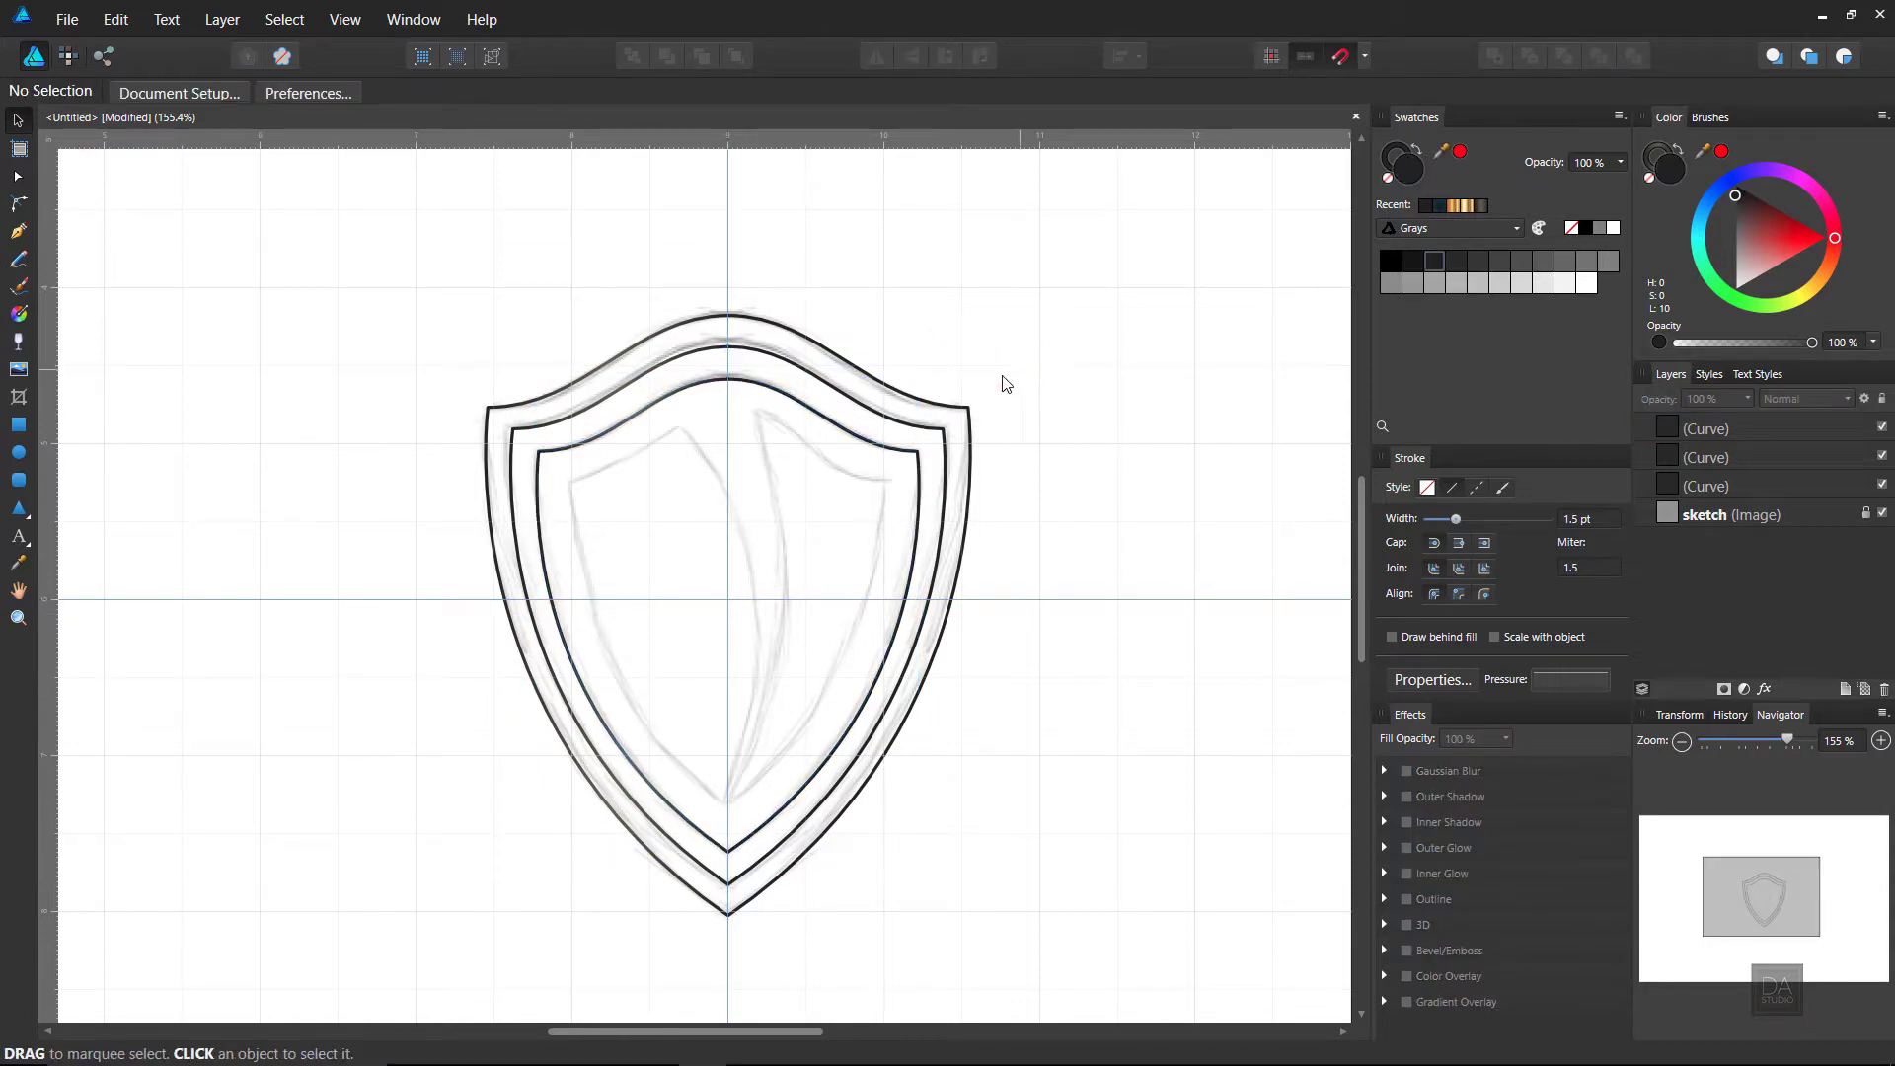
# Step: Pen-trace the left panel from its top-left corner to the bottom tip and top centre, closing at the start
pyautogui.click(19, 237)
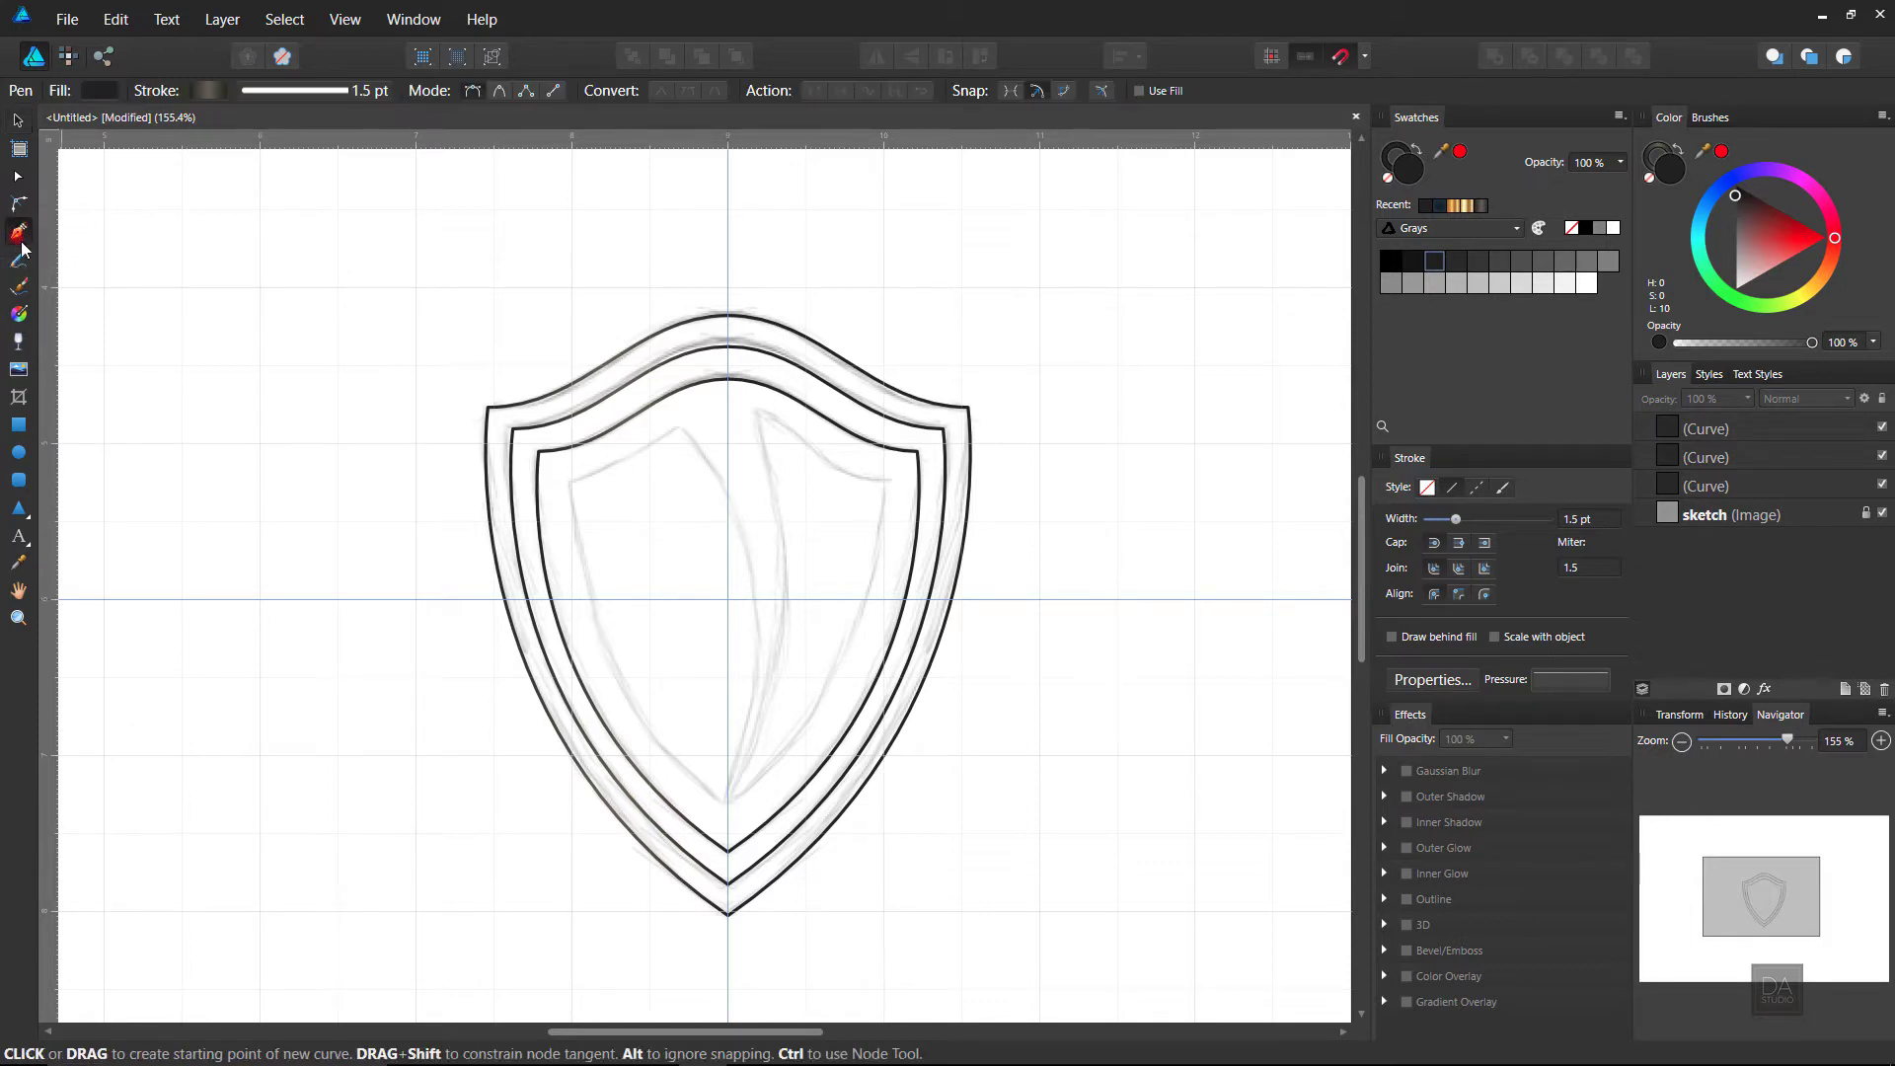
pyautogui.moveTo(715, 633); pyautogui.dragTo(753, 716)
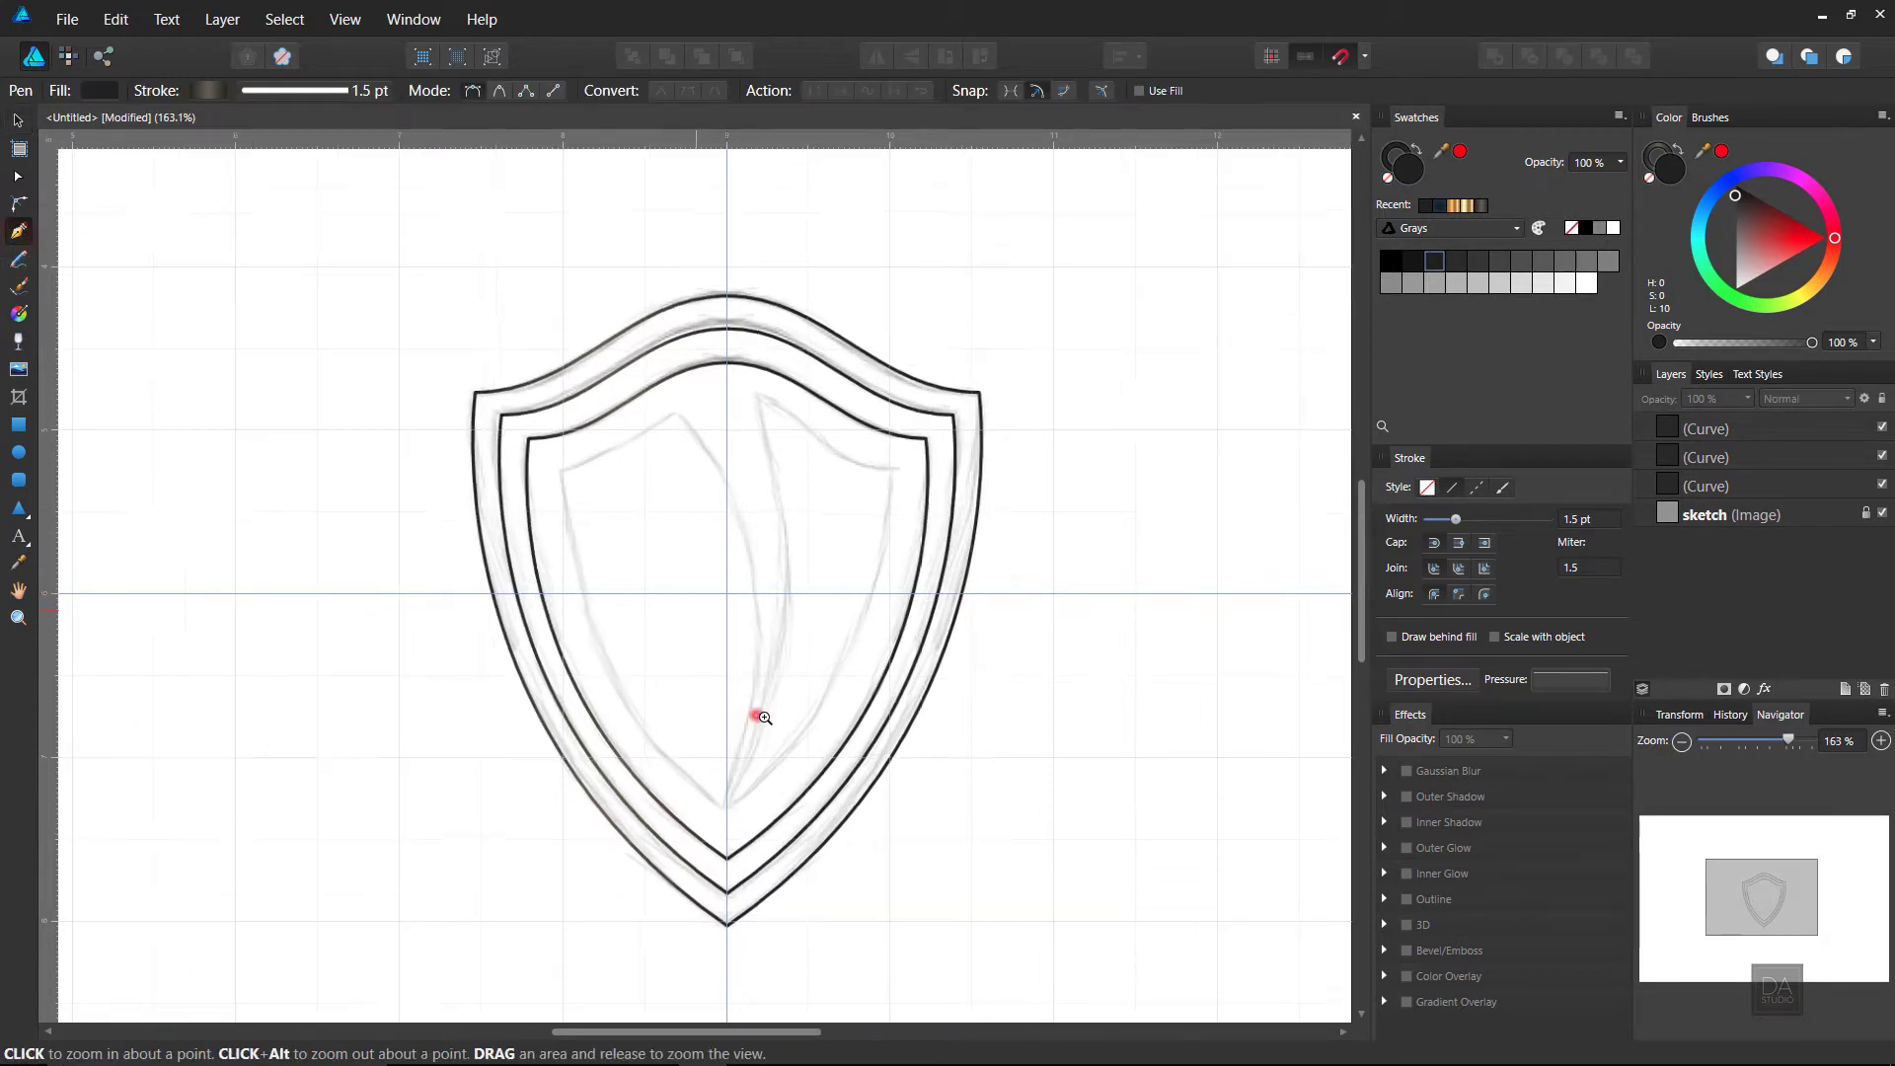
pyautogui.moveTo(668, 605); pyautogui.dragTo(671, 575)
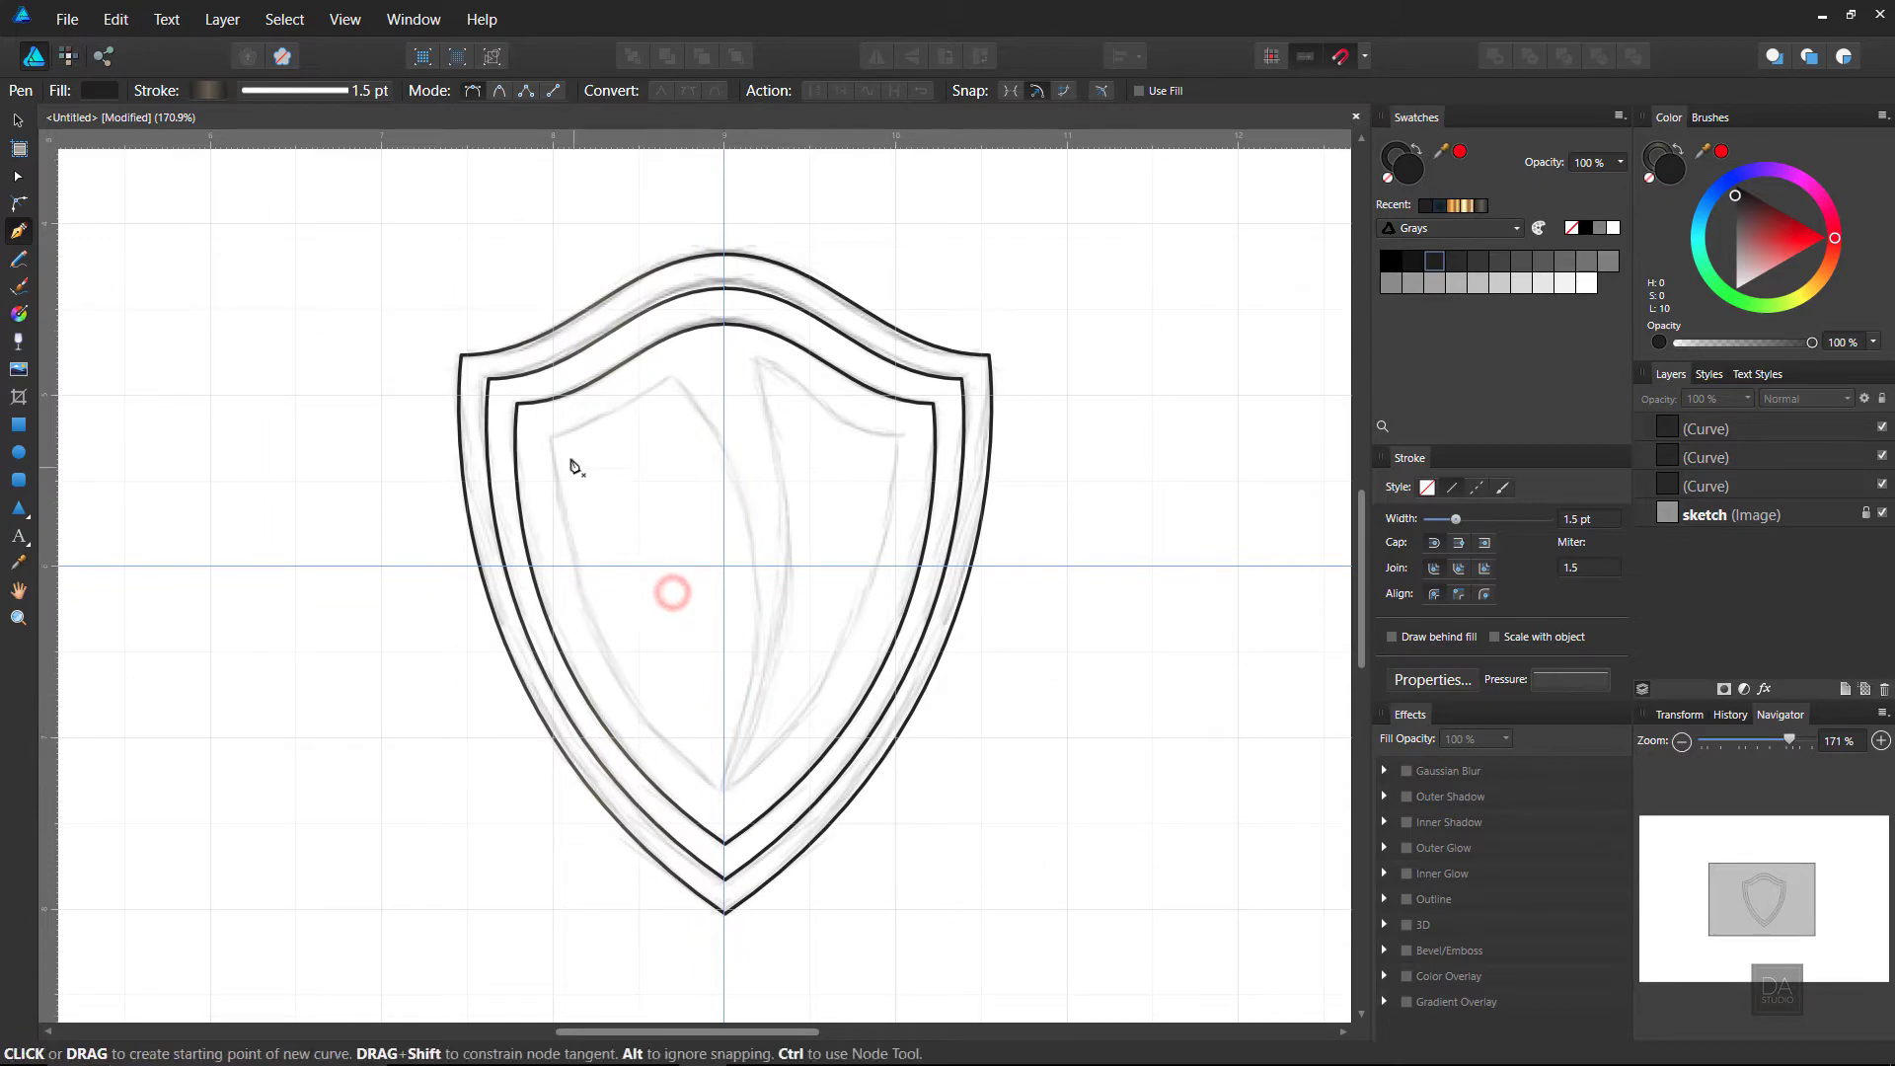
pyautogui.click(550, 435)
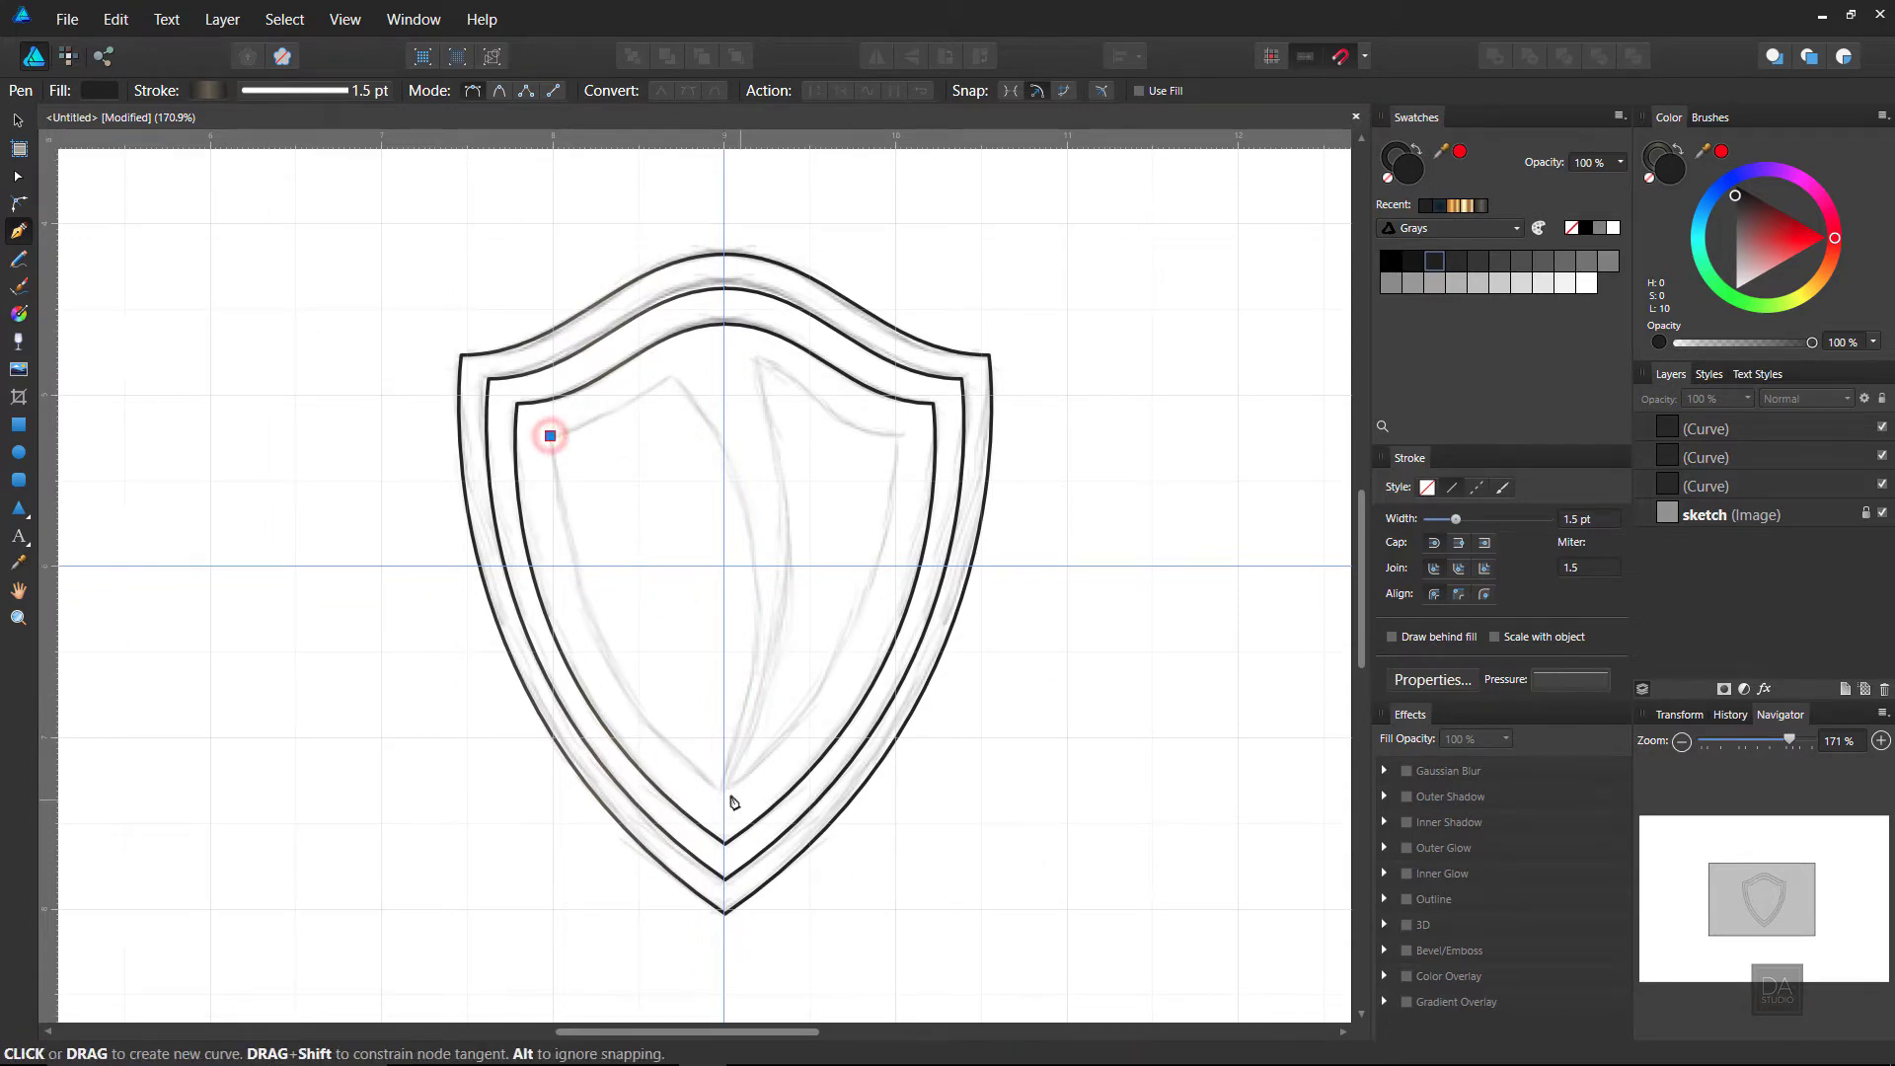
pyautogui.moveTo(724, 794); pyautogui.dragTo(908, 937)
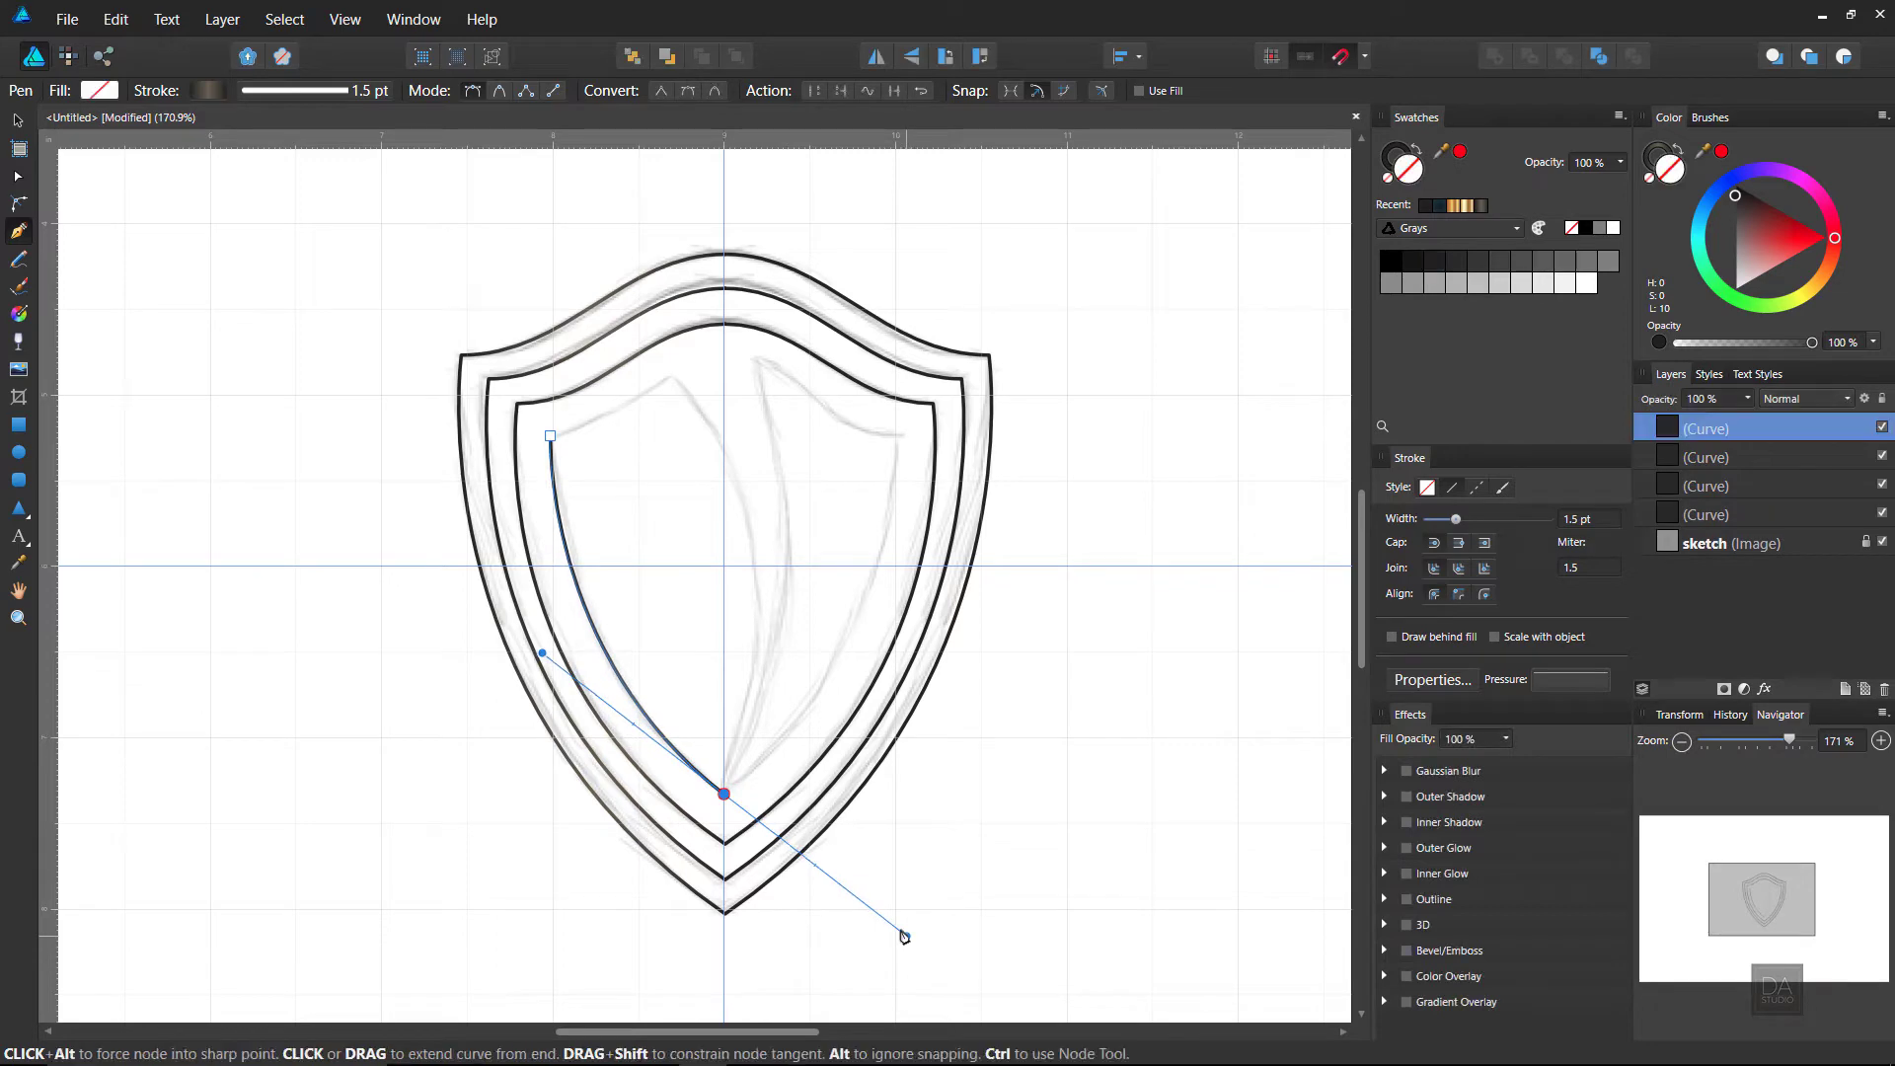
pyautogui.click(724, 794)
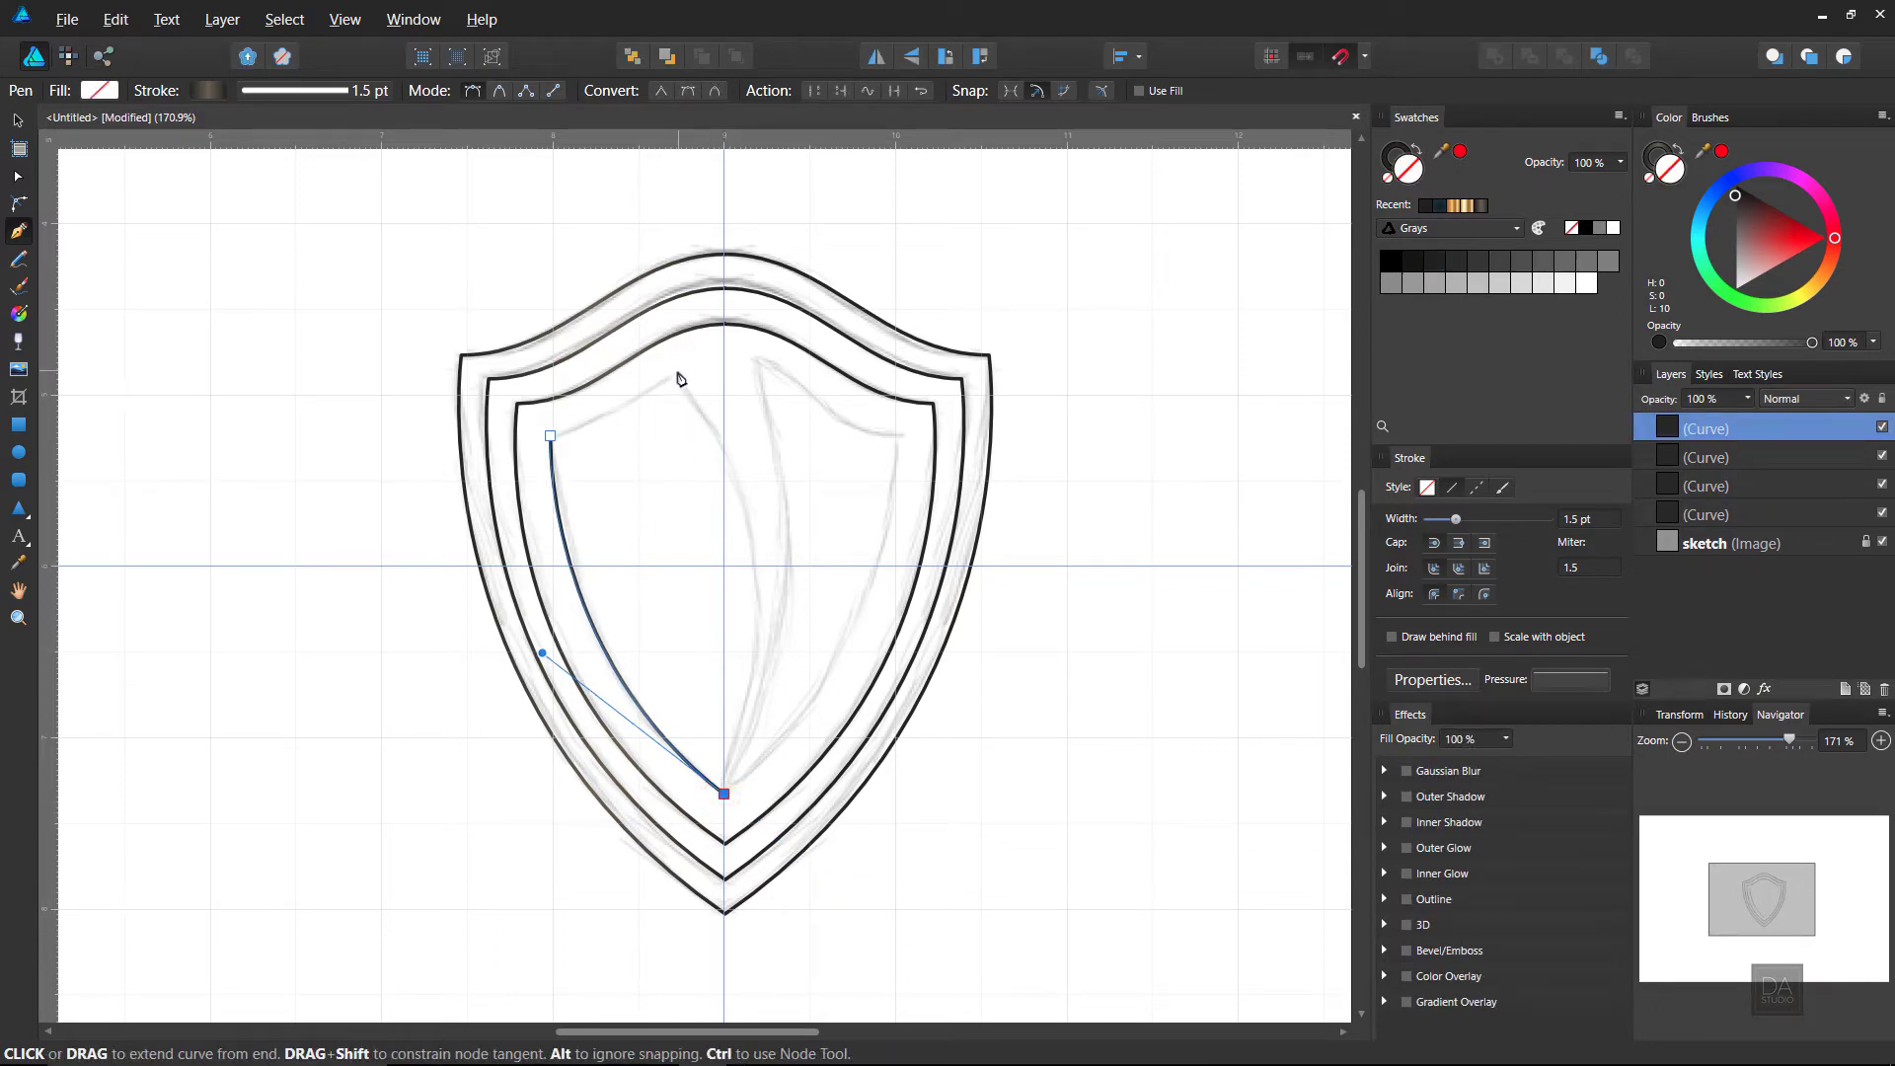
pyautogui.moveTo(679, 372); pyautogui.dragTo(536, 208)
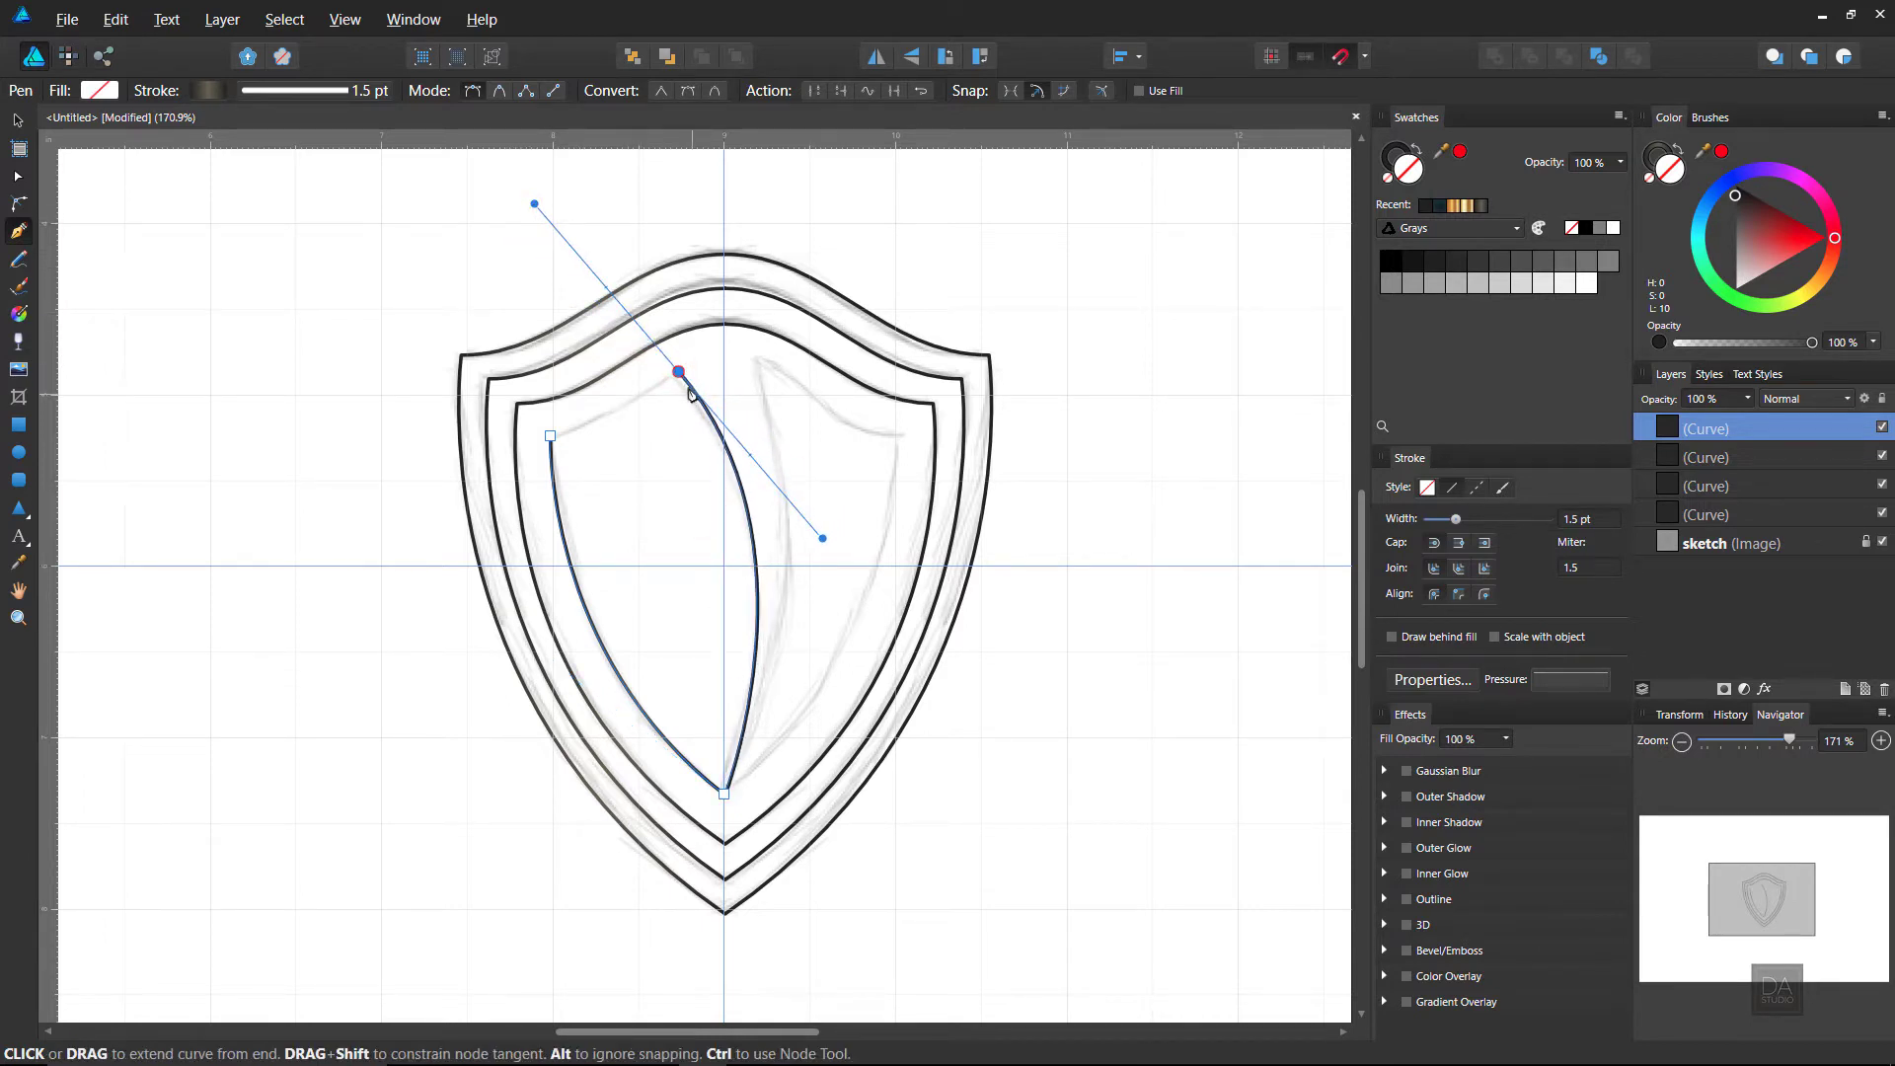
pyautogui.click(679, 372)
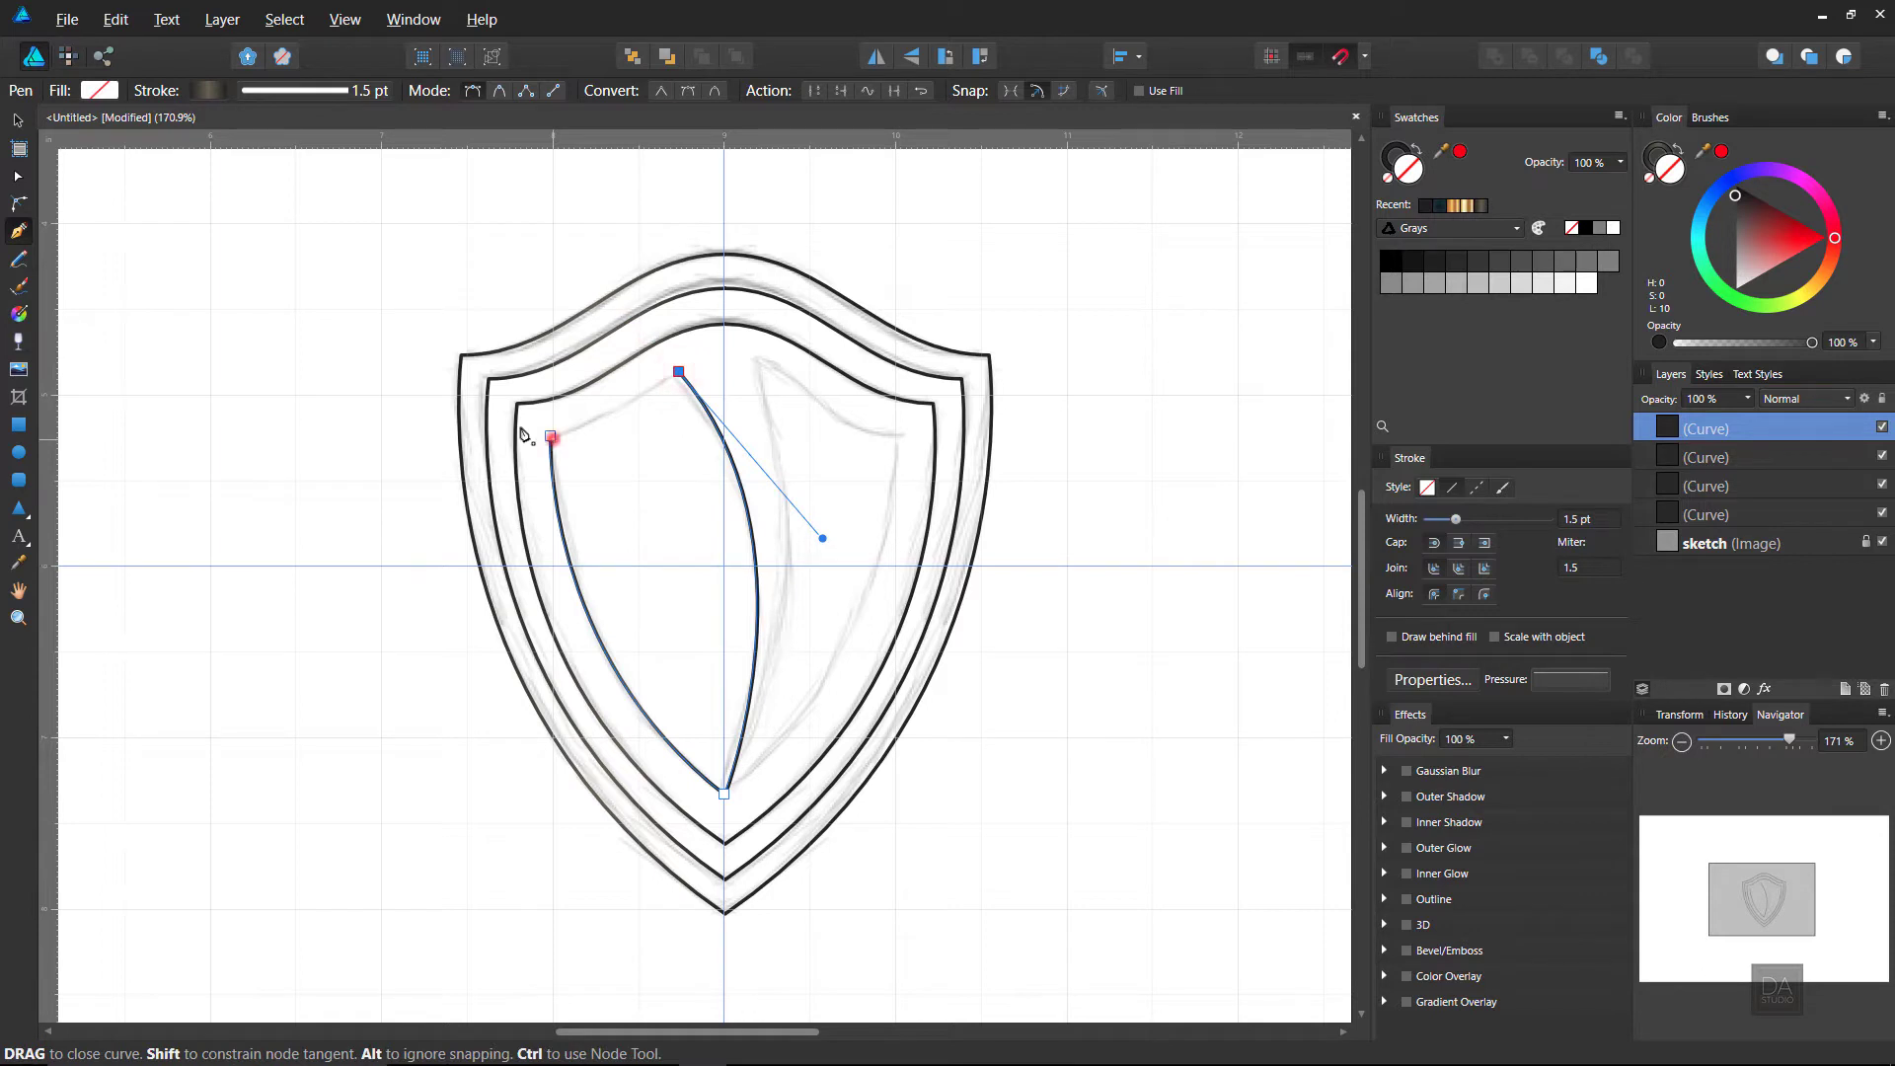
pyautogui.moveTo(523, 436); pyautogui.dragTo(491, 453)
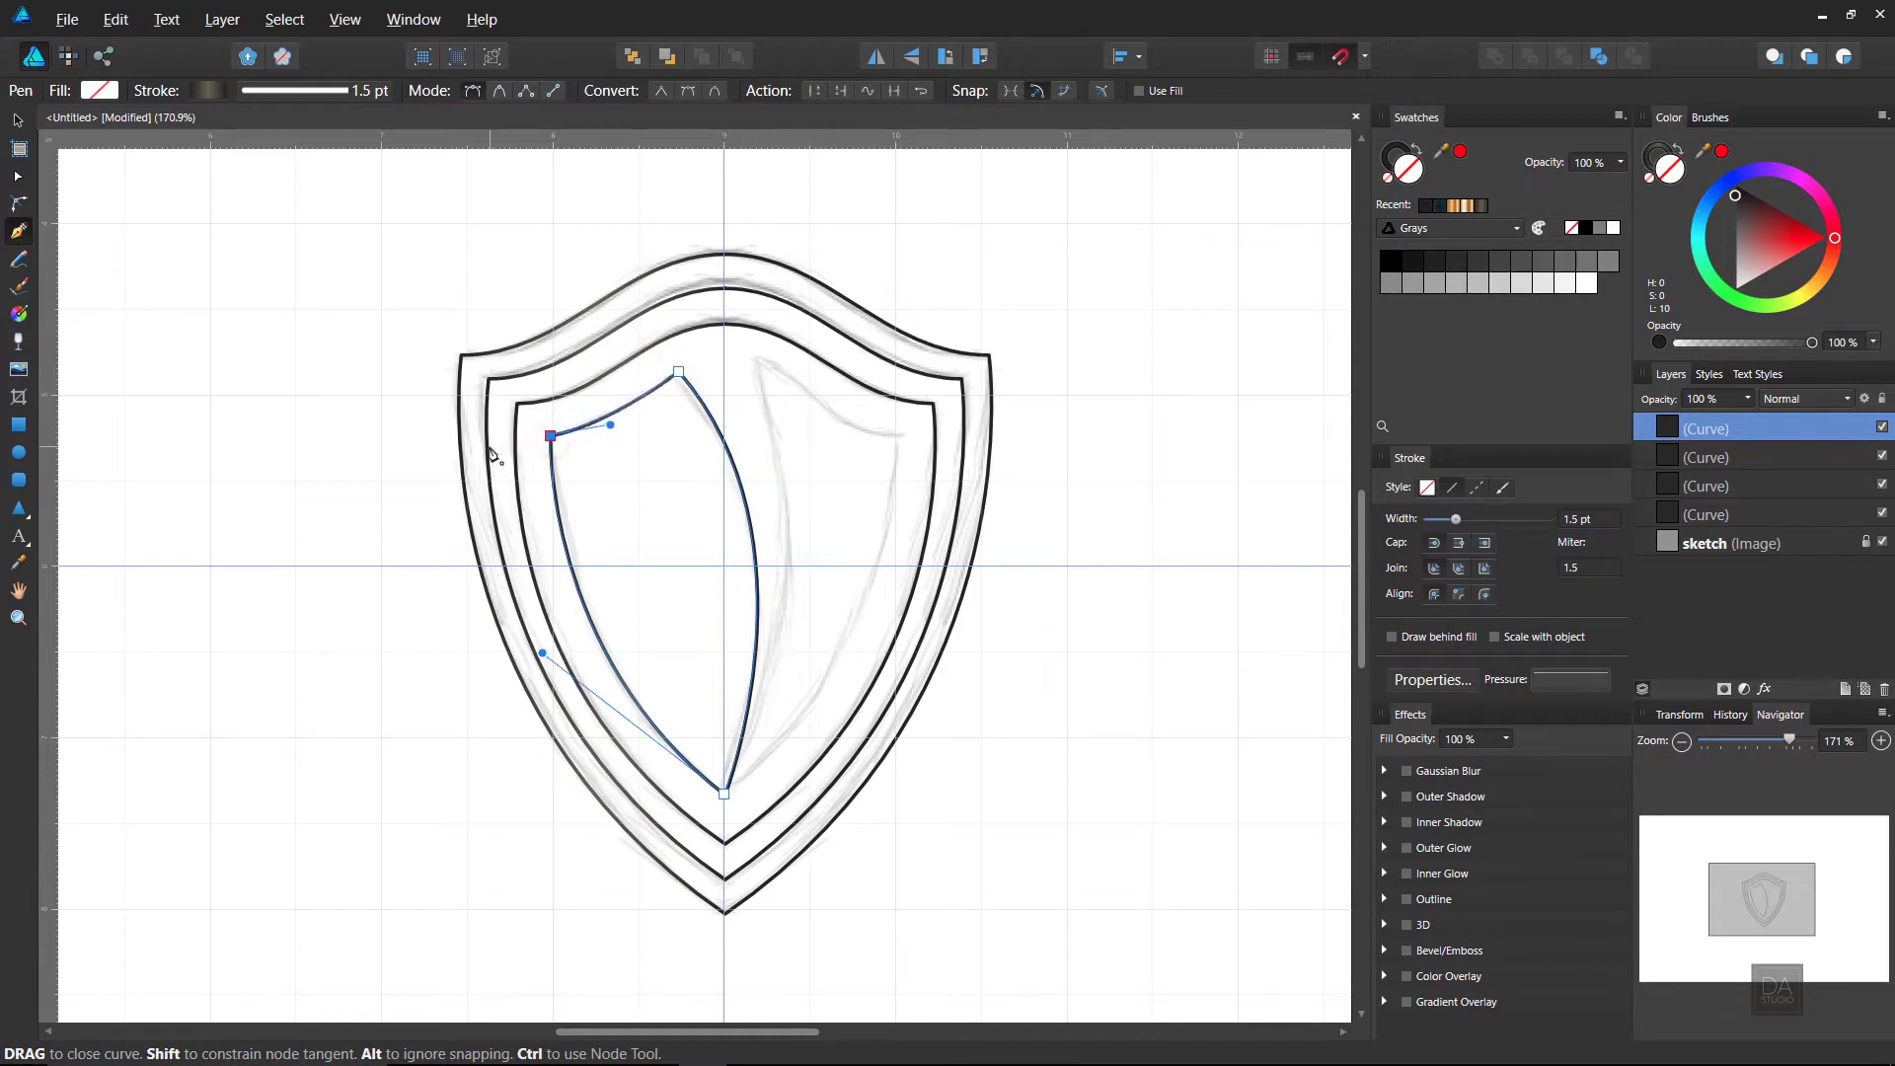
pyautogui.click(324, 505)
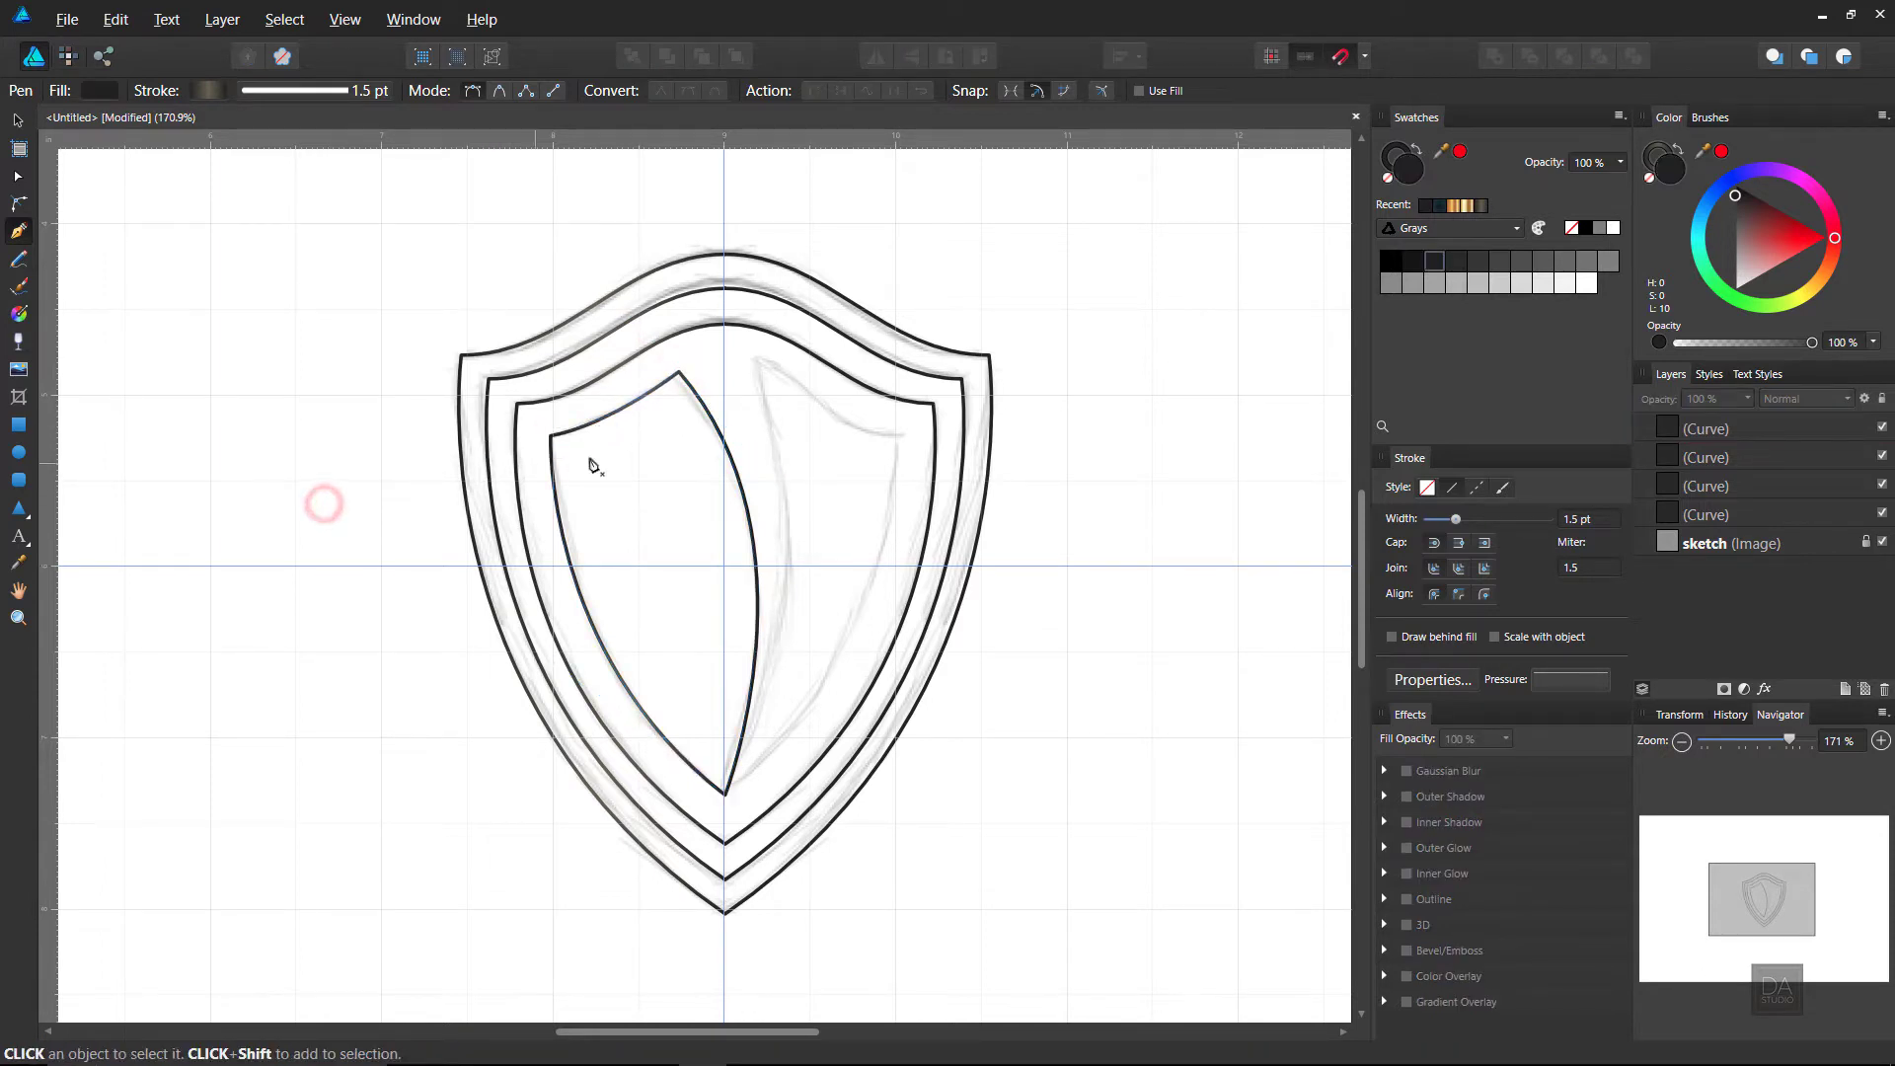
# Step: Start the right panel at the top centre, curve it to the bottom tip and up to the top-right corner
pyautogui.click(756, 358)
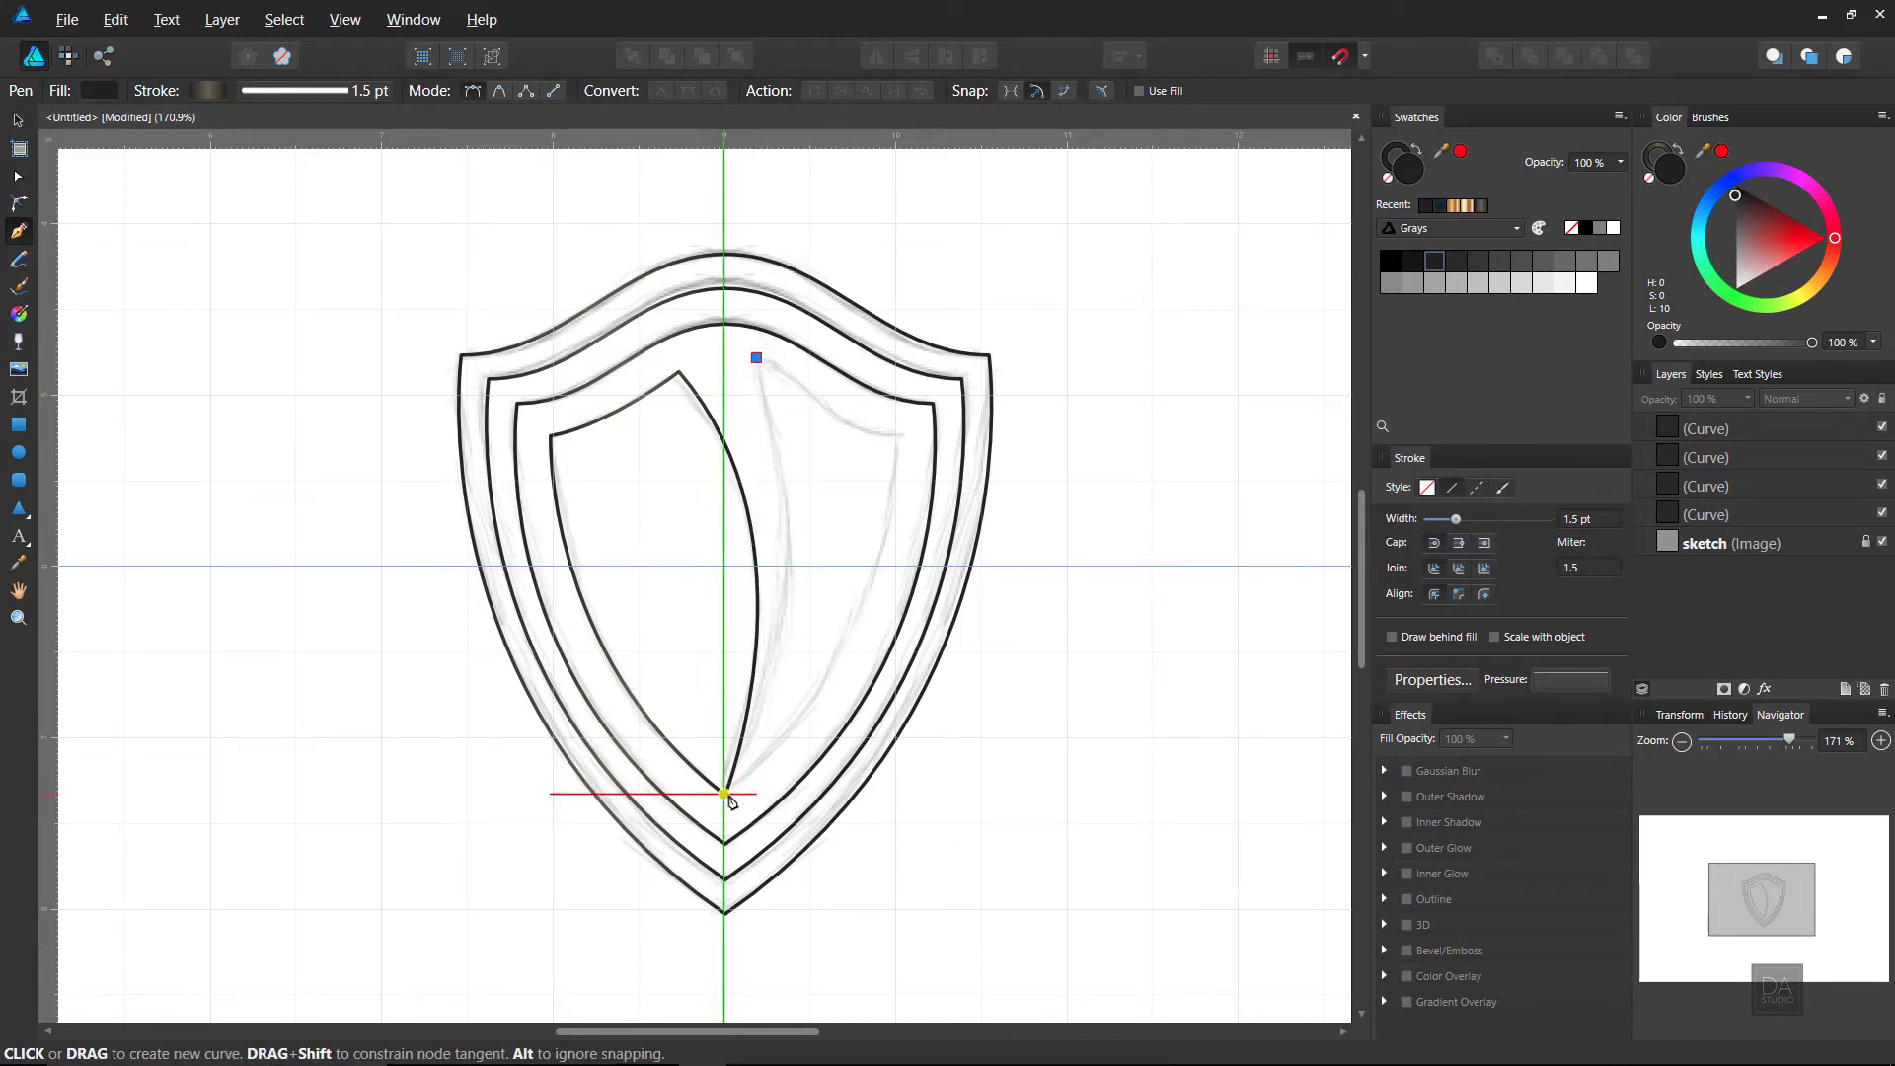
pyautogui.moveTo(723, 818); pyautogui.dragTo(624, 1021)
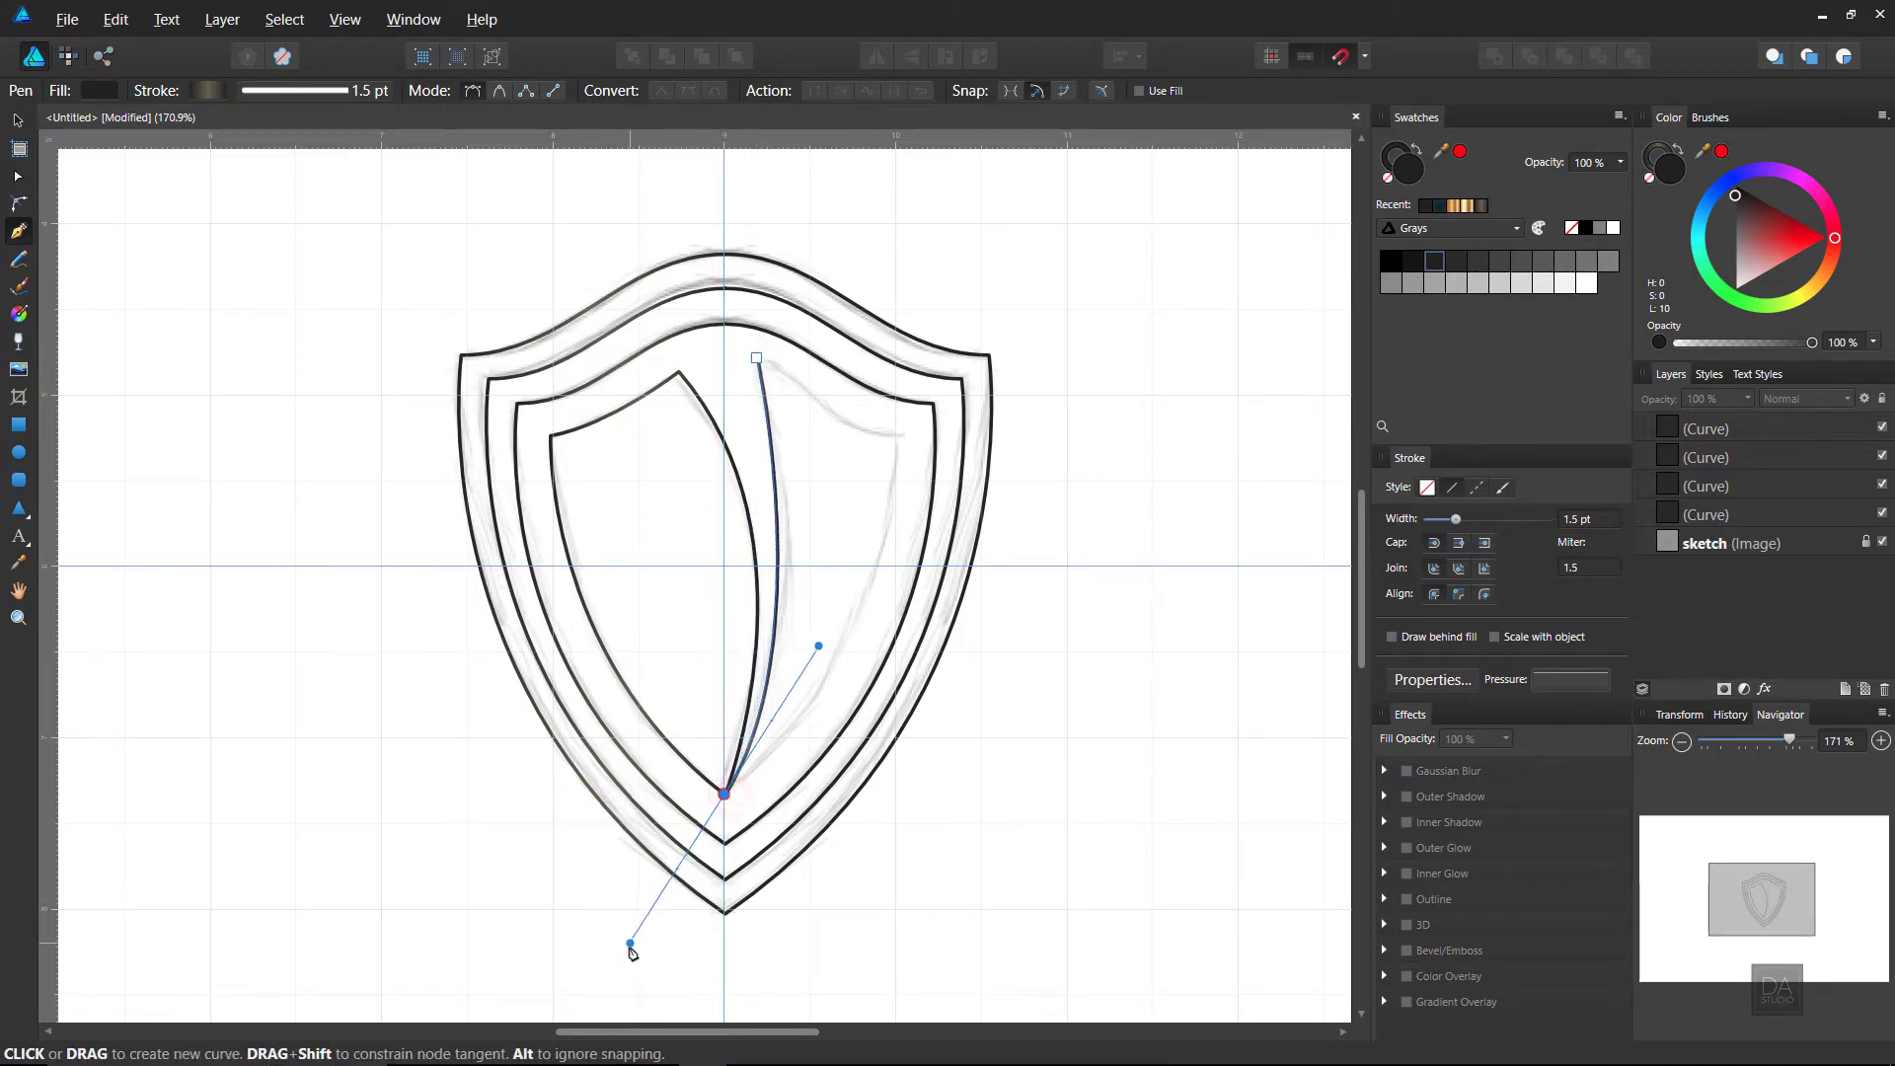
pyautogui.press('Escape')
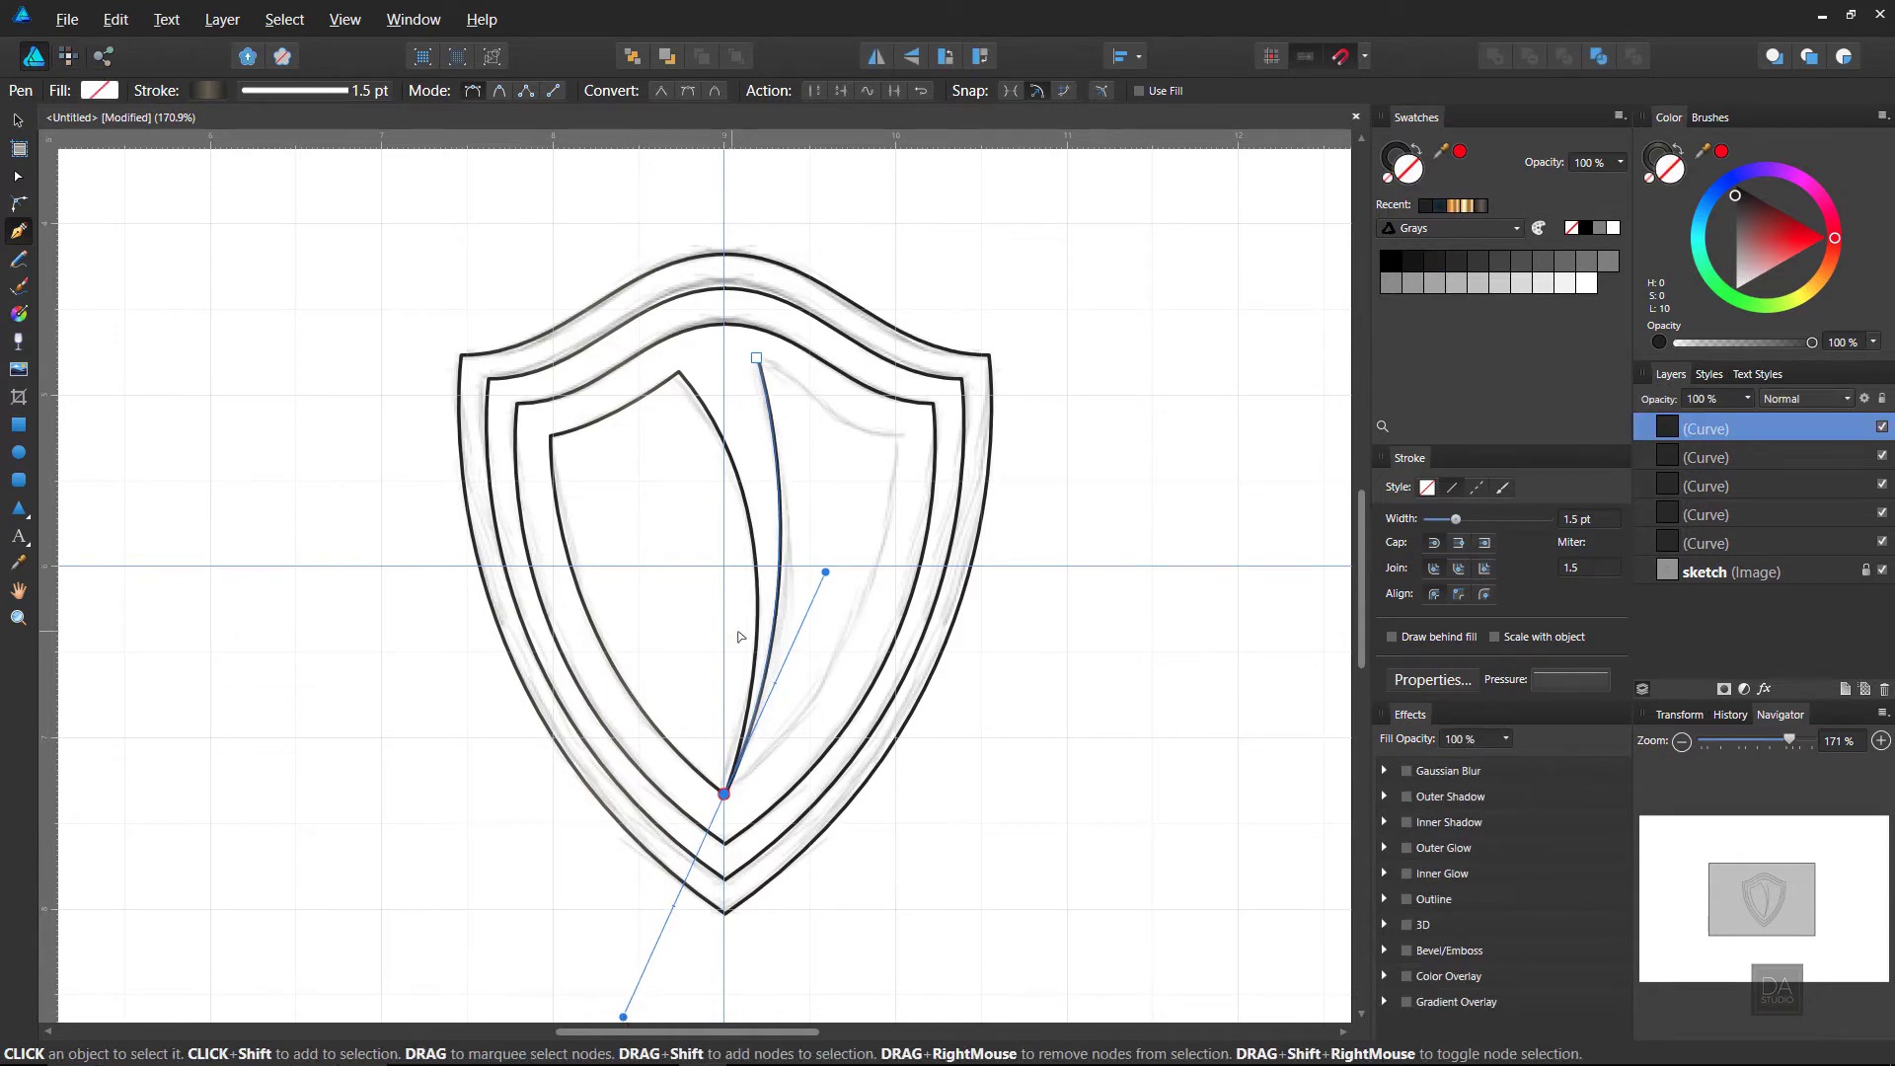
pyautogui.moveTo(826, 572); pyautogui.dragTo(841, 568)
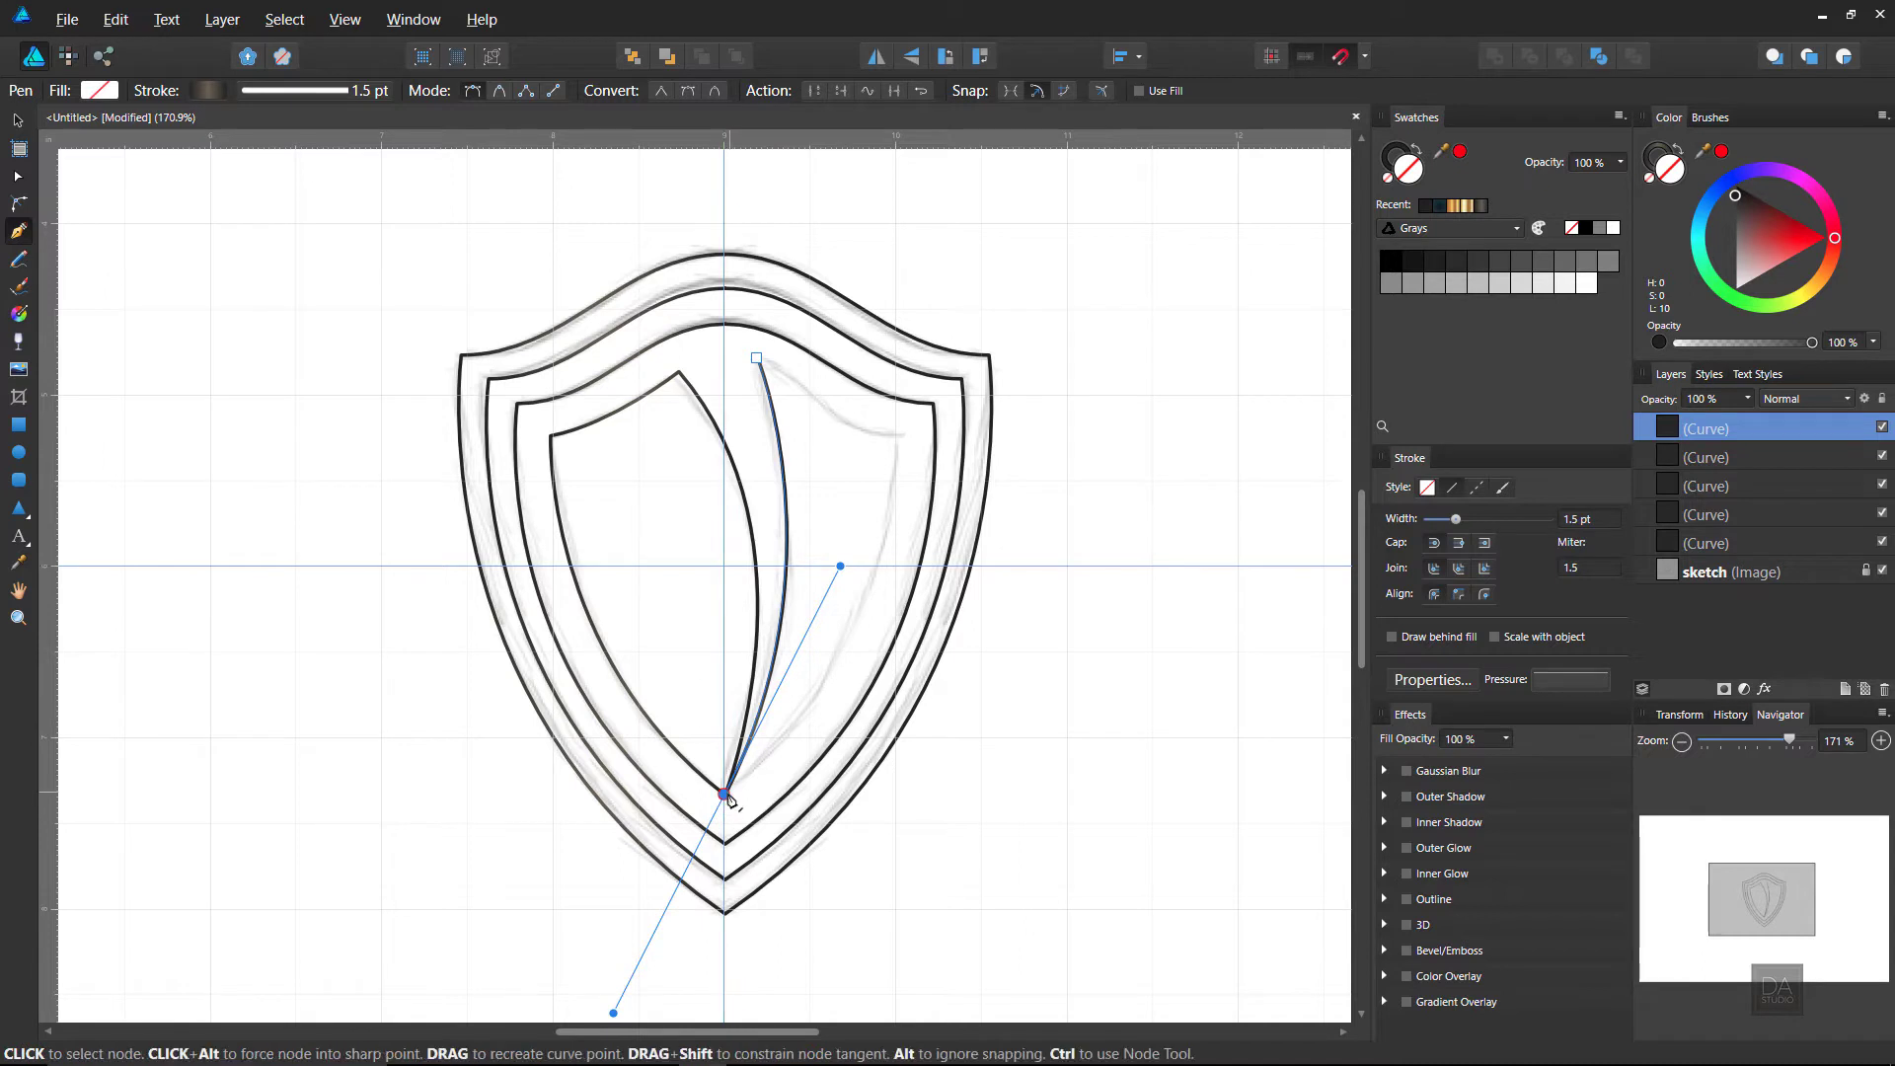
pyautogui.click(740, 791)
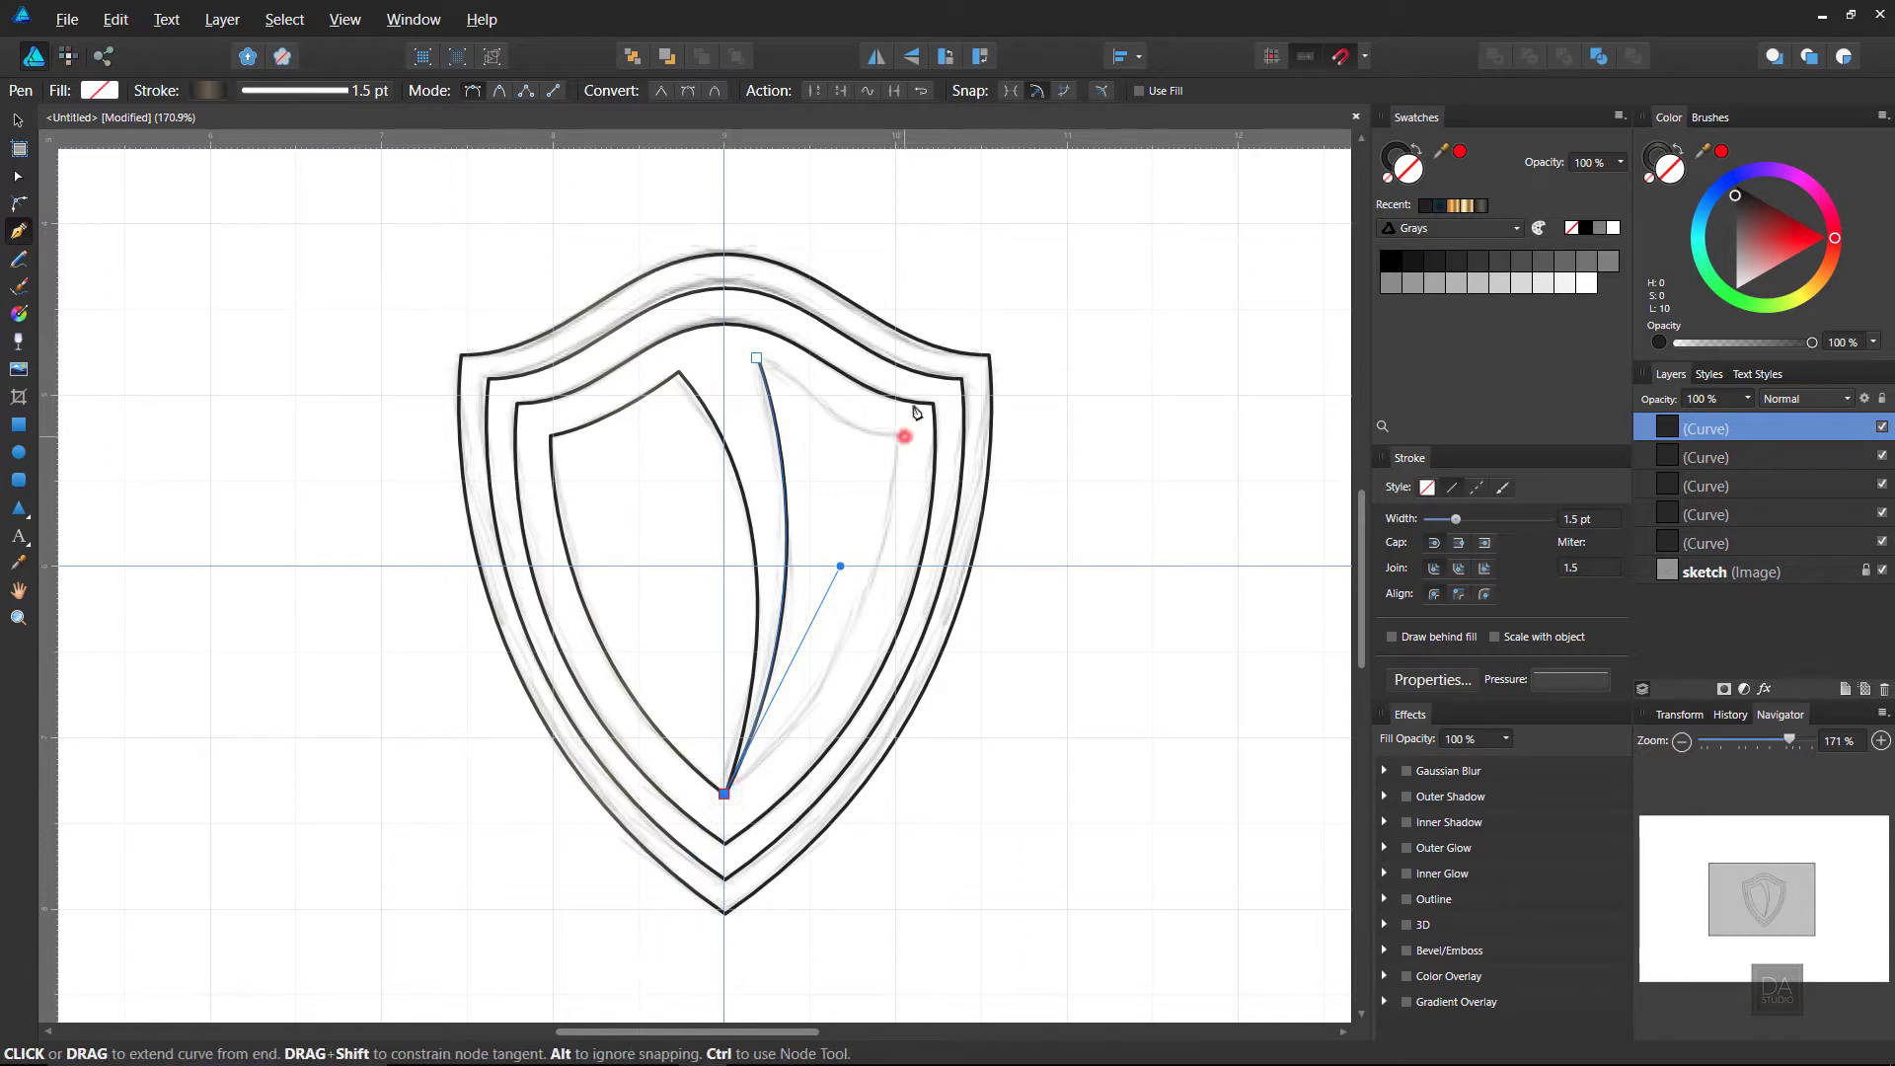
pyautogui.moveTo(904, 435); pyautogui.dragTo(873, 711)
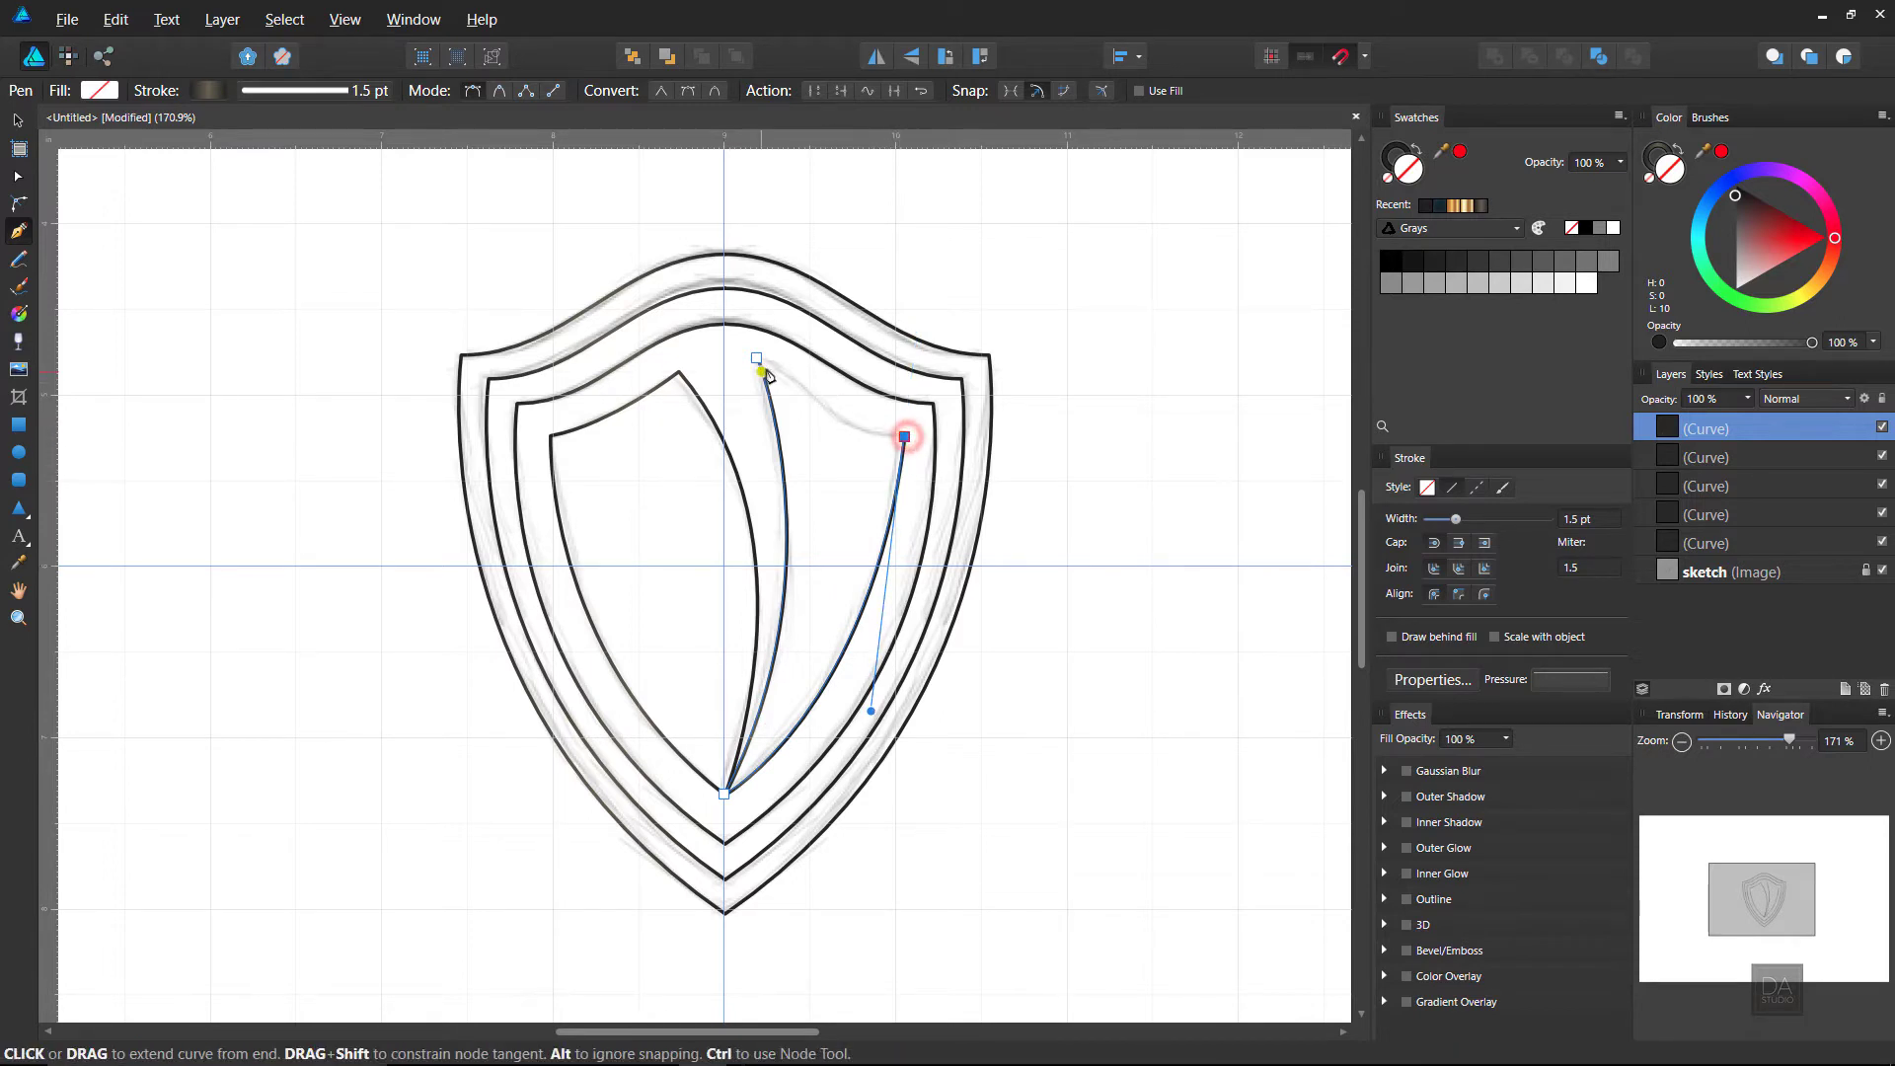
# Step: Draw the right panel's top edge back to the start and refine its curves
pyautogui.moveTo(787, 371)
pyautogui.mouseDown()
pyautogui.moveTo(797, 392)
pyautogui.moveTo(724, 328)
pyautogui.mouseUp()
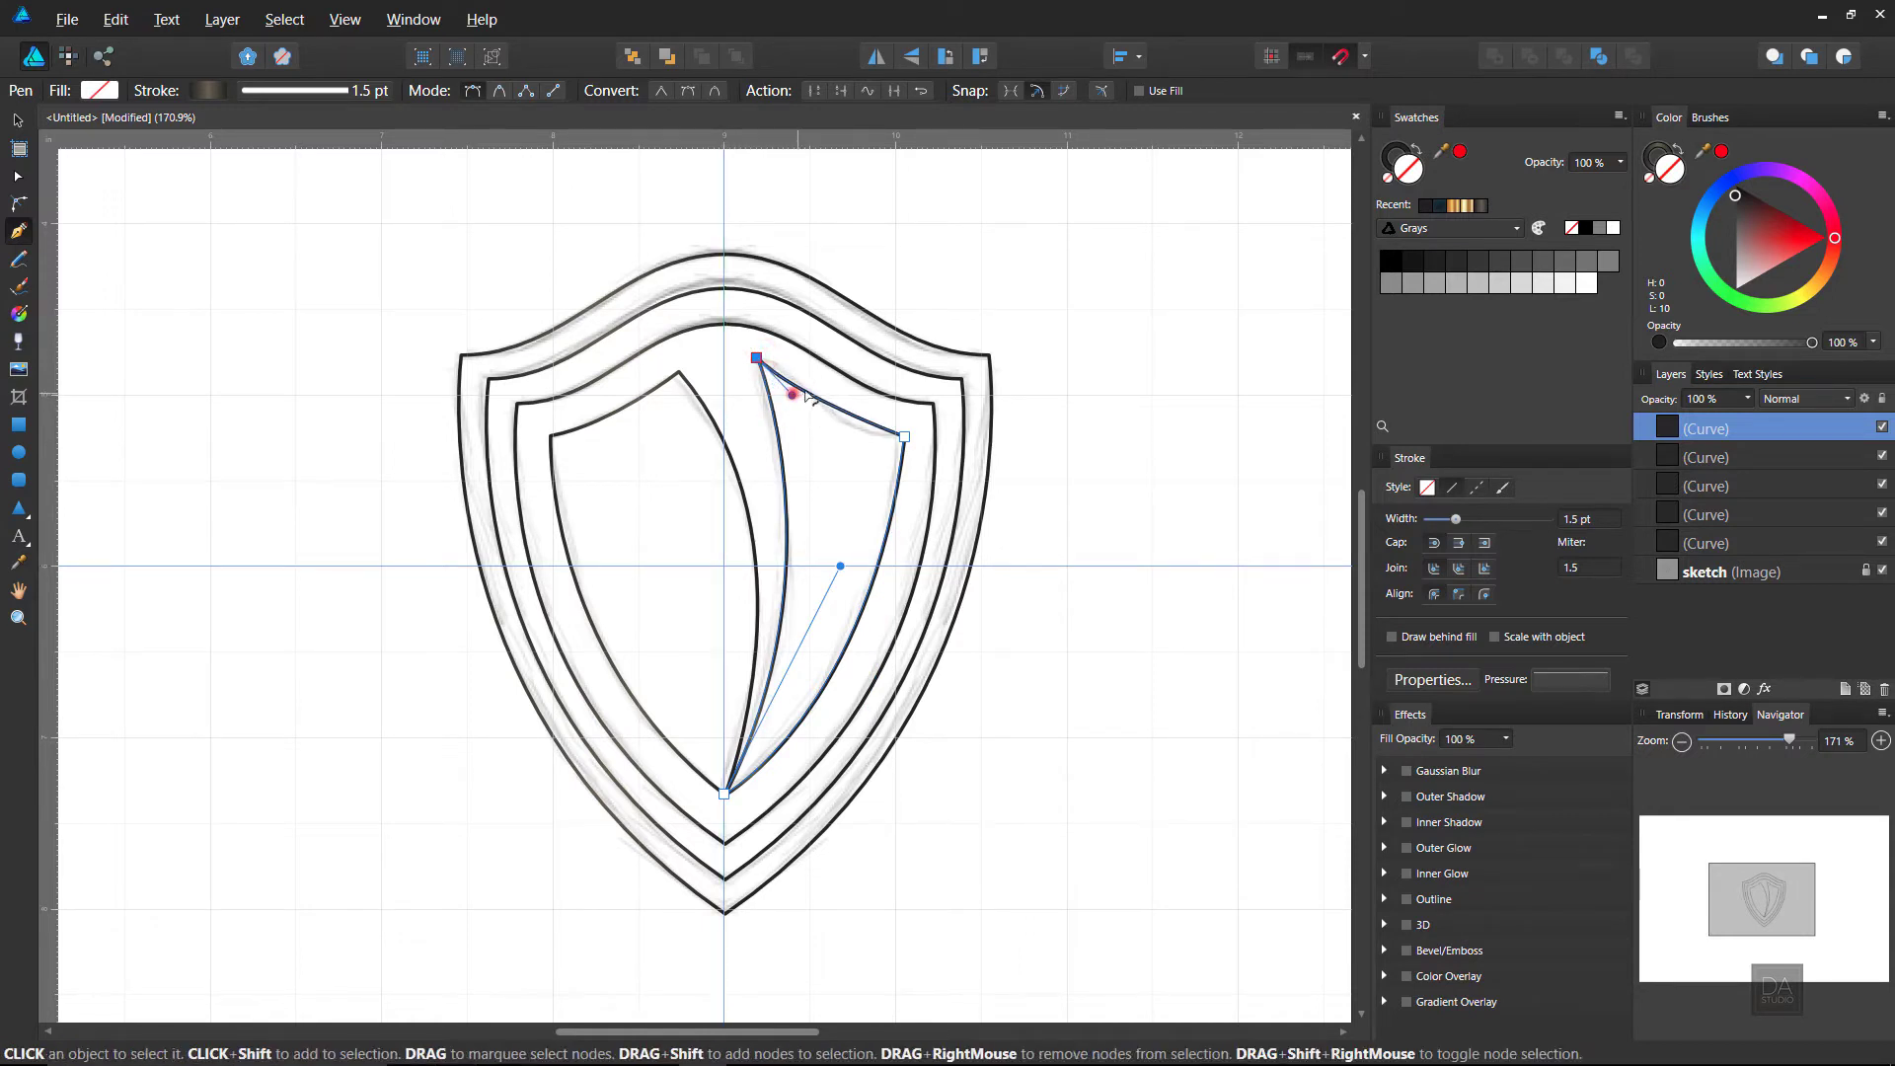
pyautogui.moveTo(791, 394); pyautogui.dragTo(779, 351)
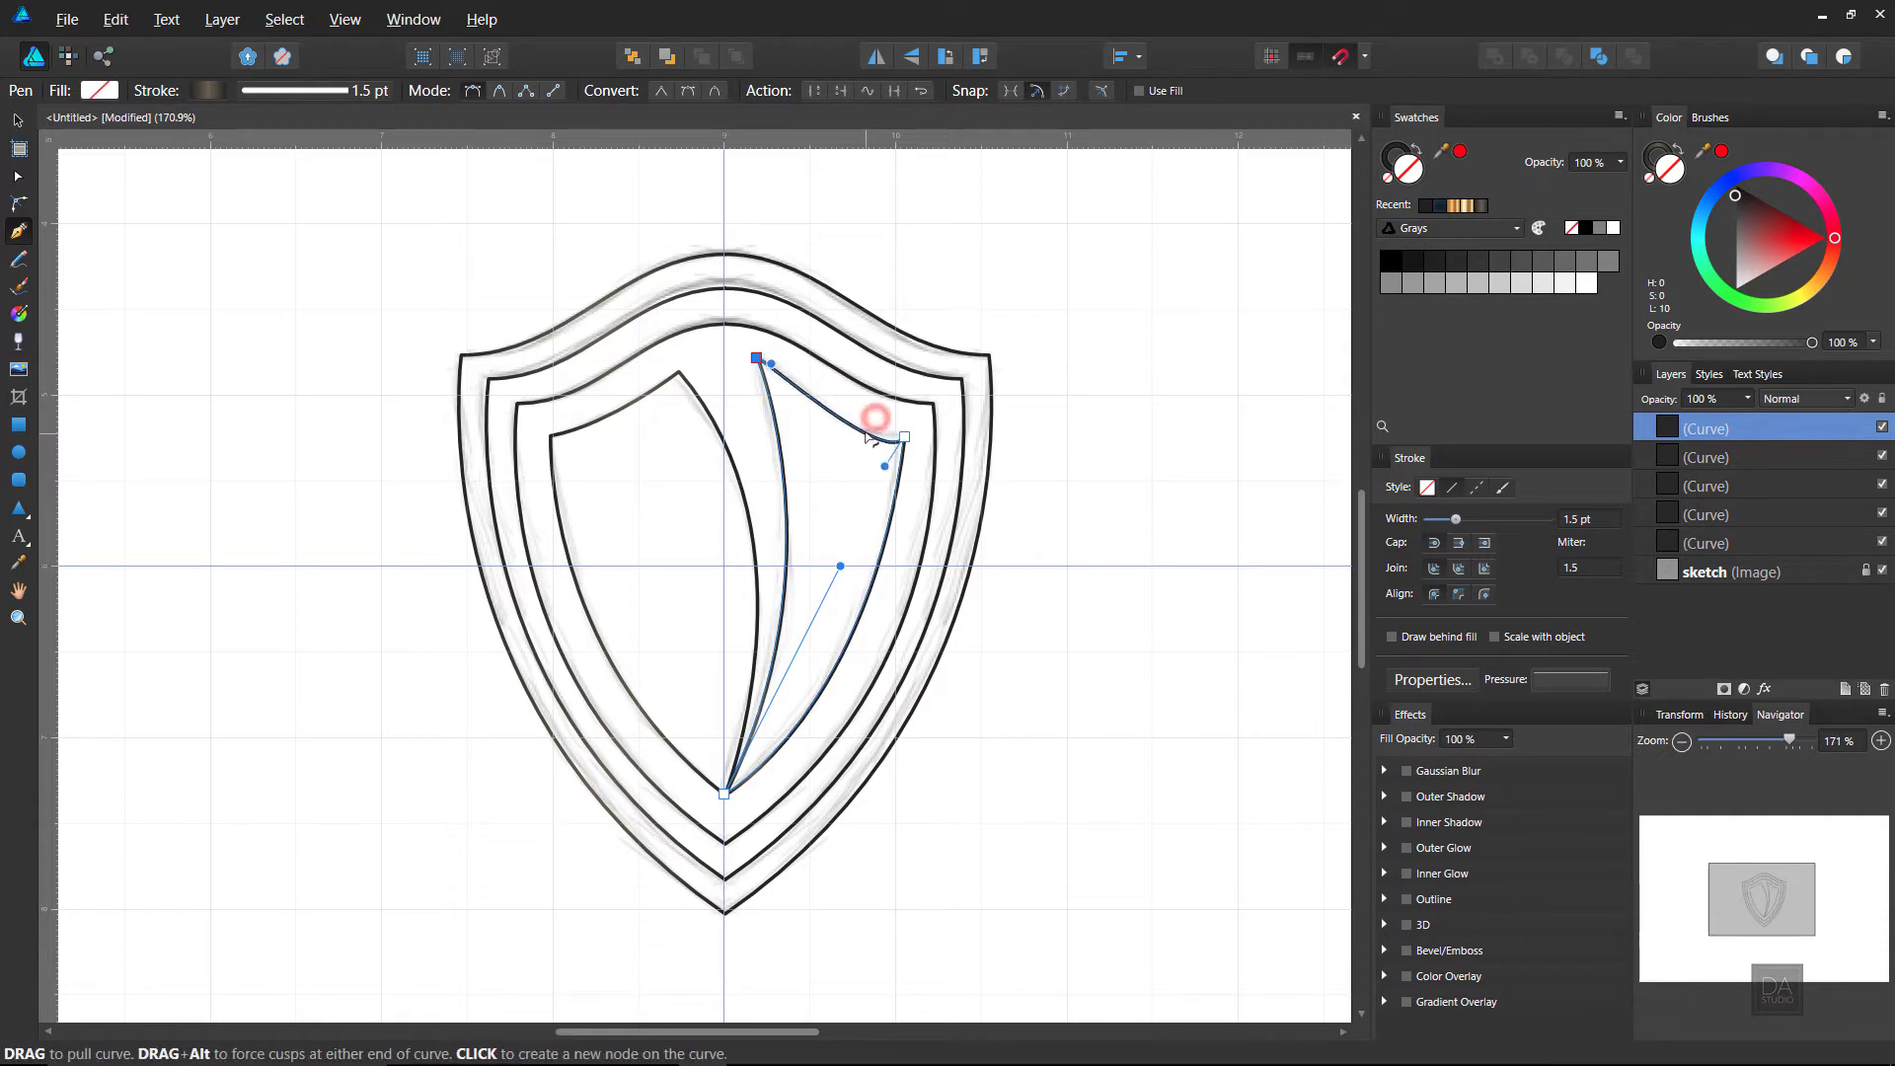
pyautogui.moveTo(877, 419)
pyautogui.mouseDown()
pyautogui.moveTo(891, 473)
pyautogui.moveTo(846, 438)
pyautogui.mouseUp()
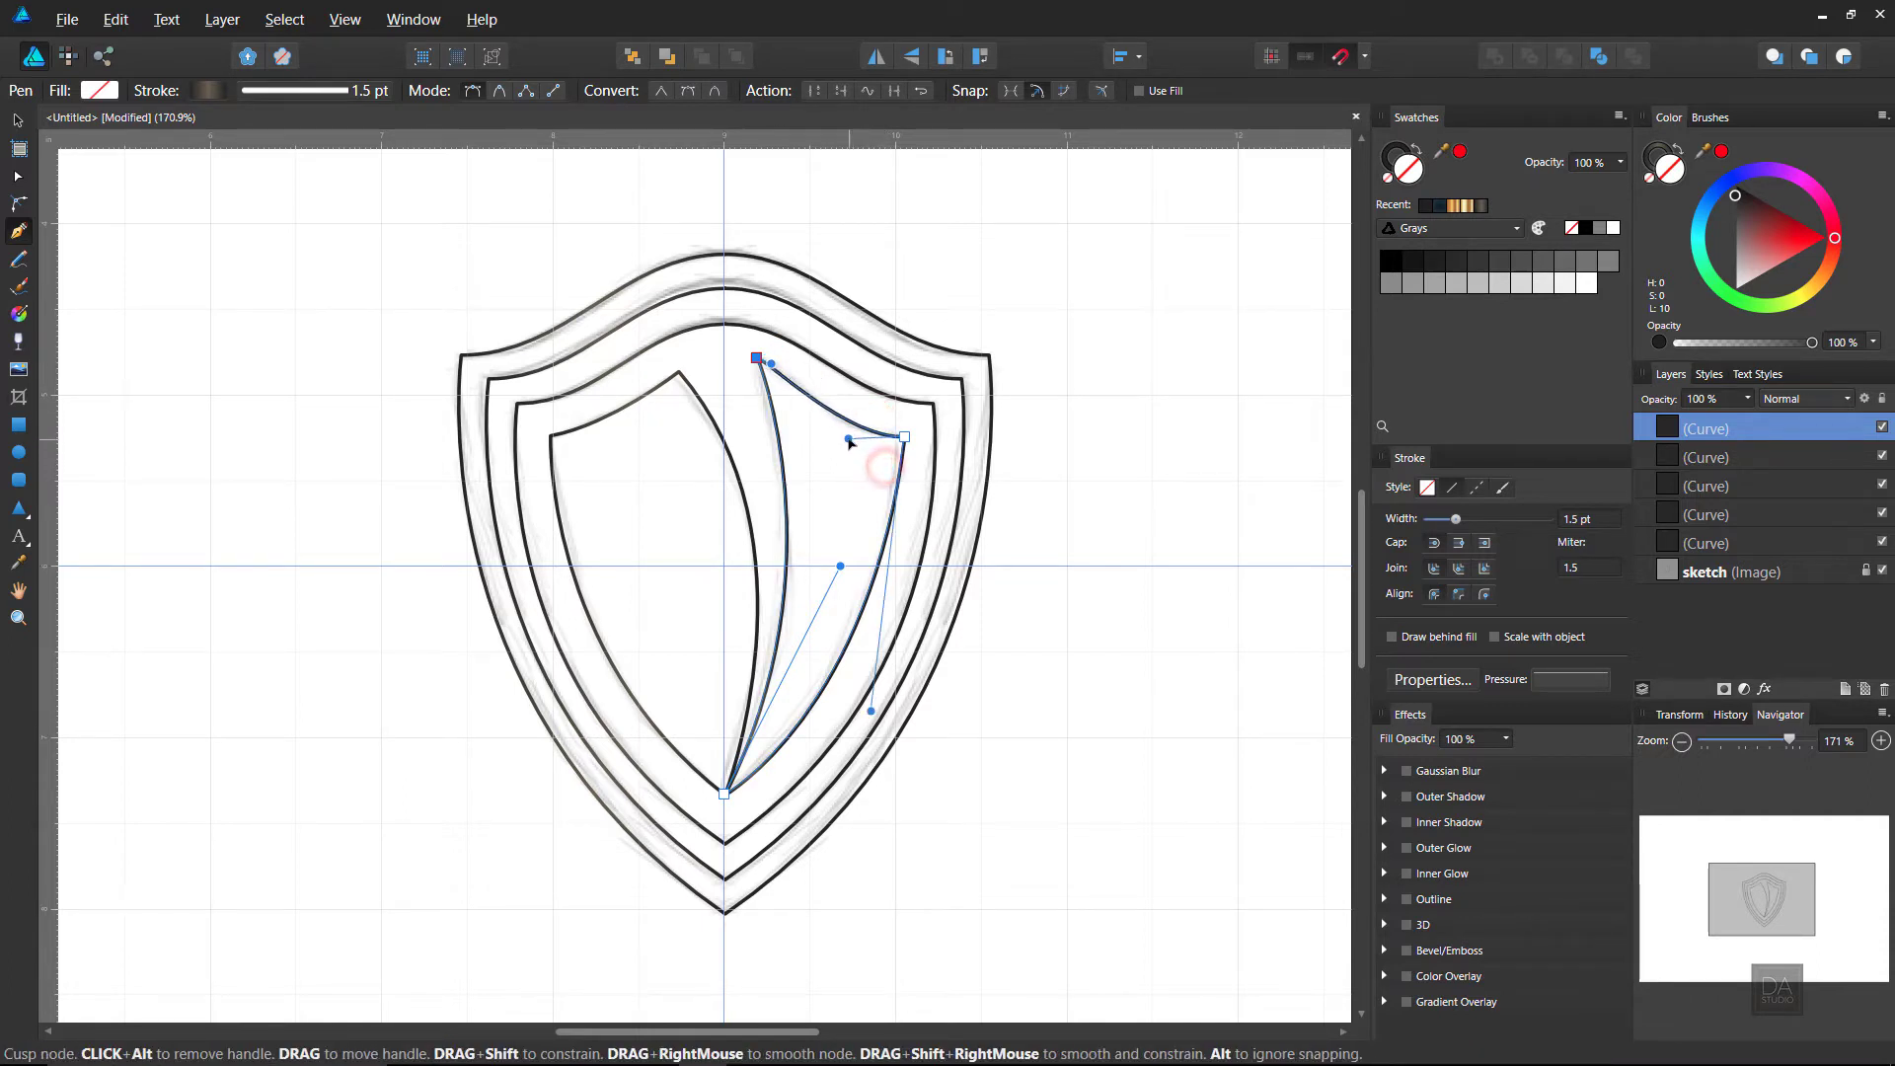
pyautogui.moveTo(775, 369); pyautogui.dragTo(791, 361)
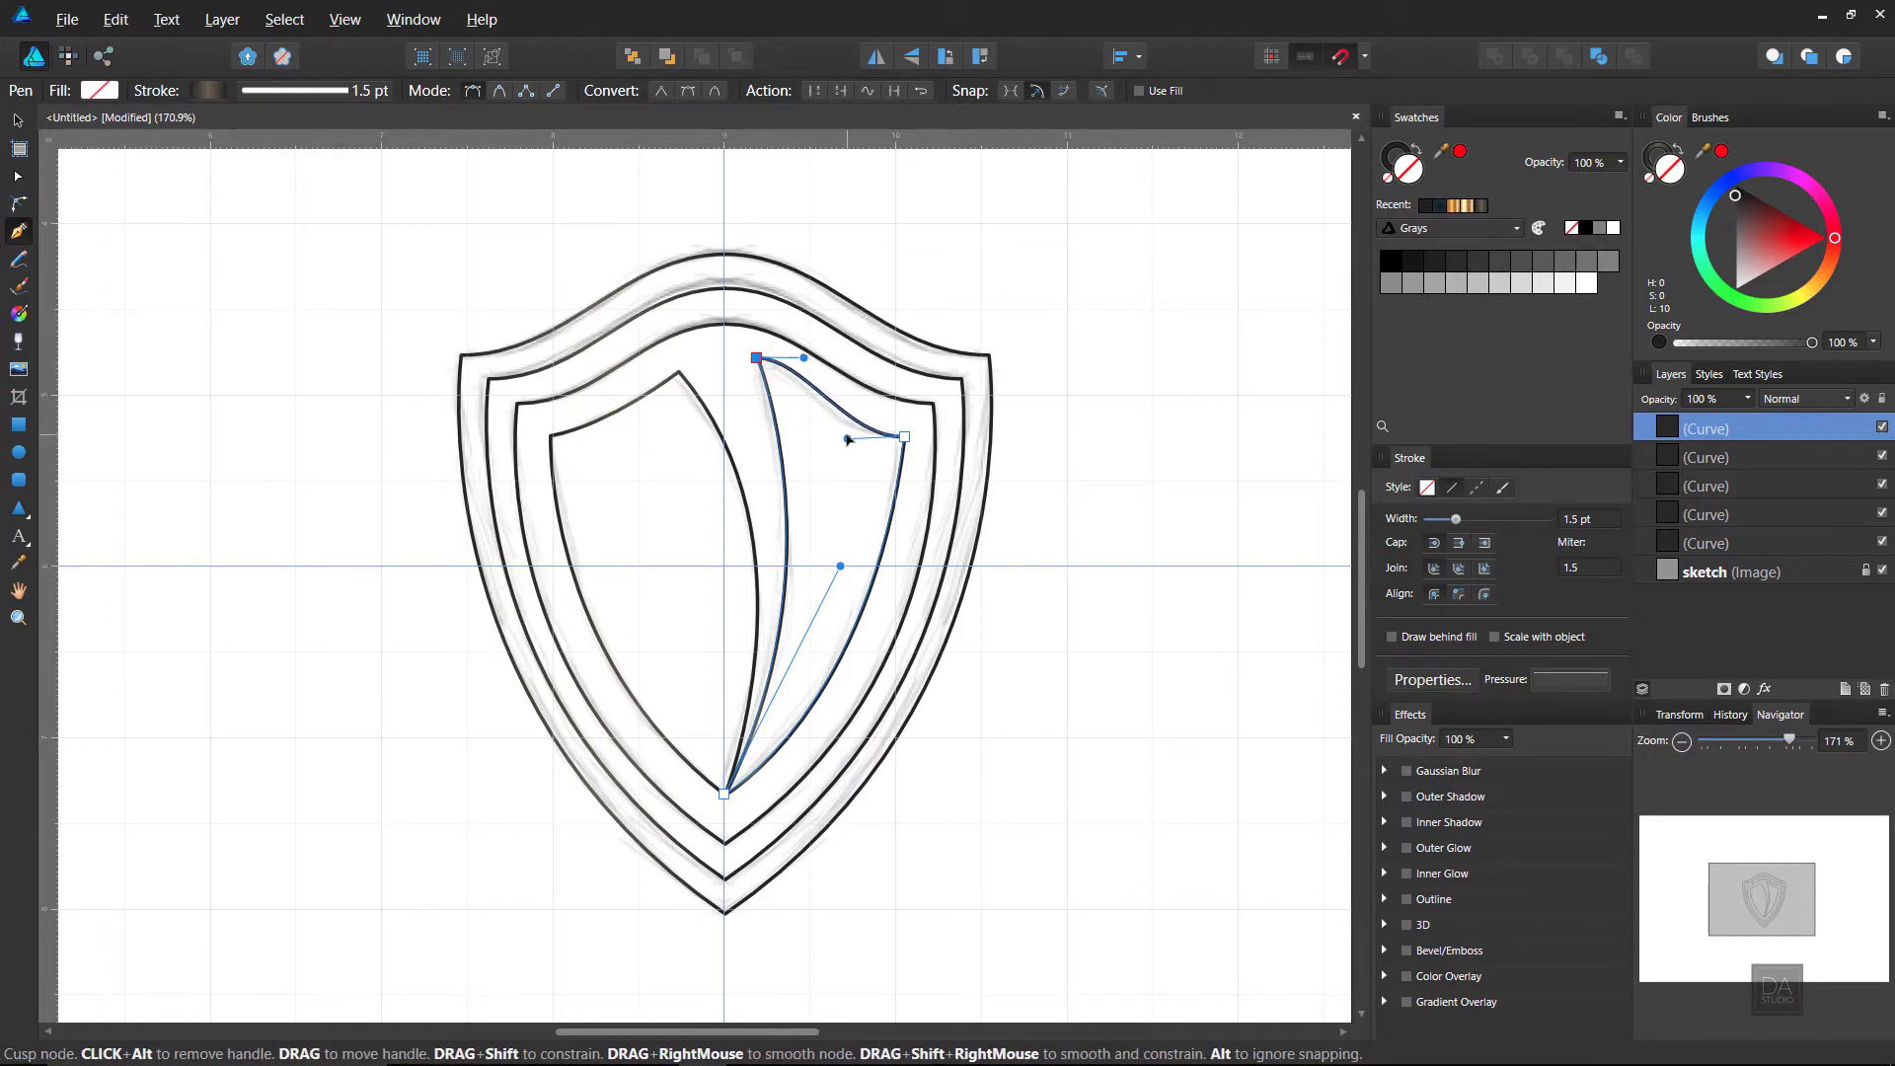
pyautogui.moveTo(846, 437); pyautogui.dragTo(822, 432)
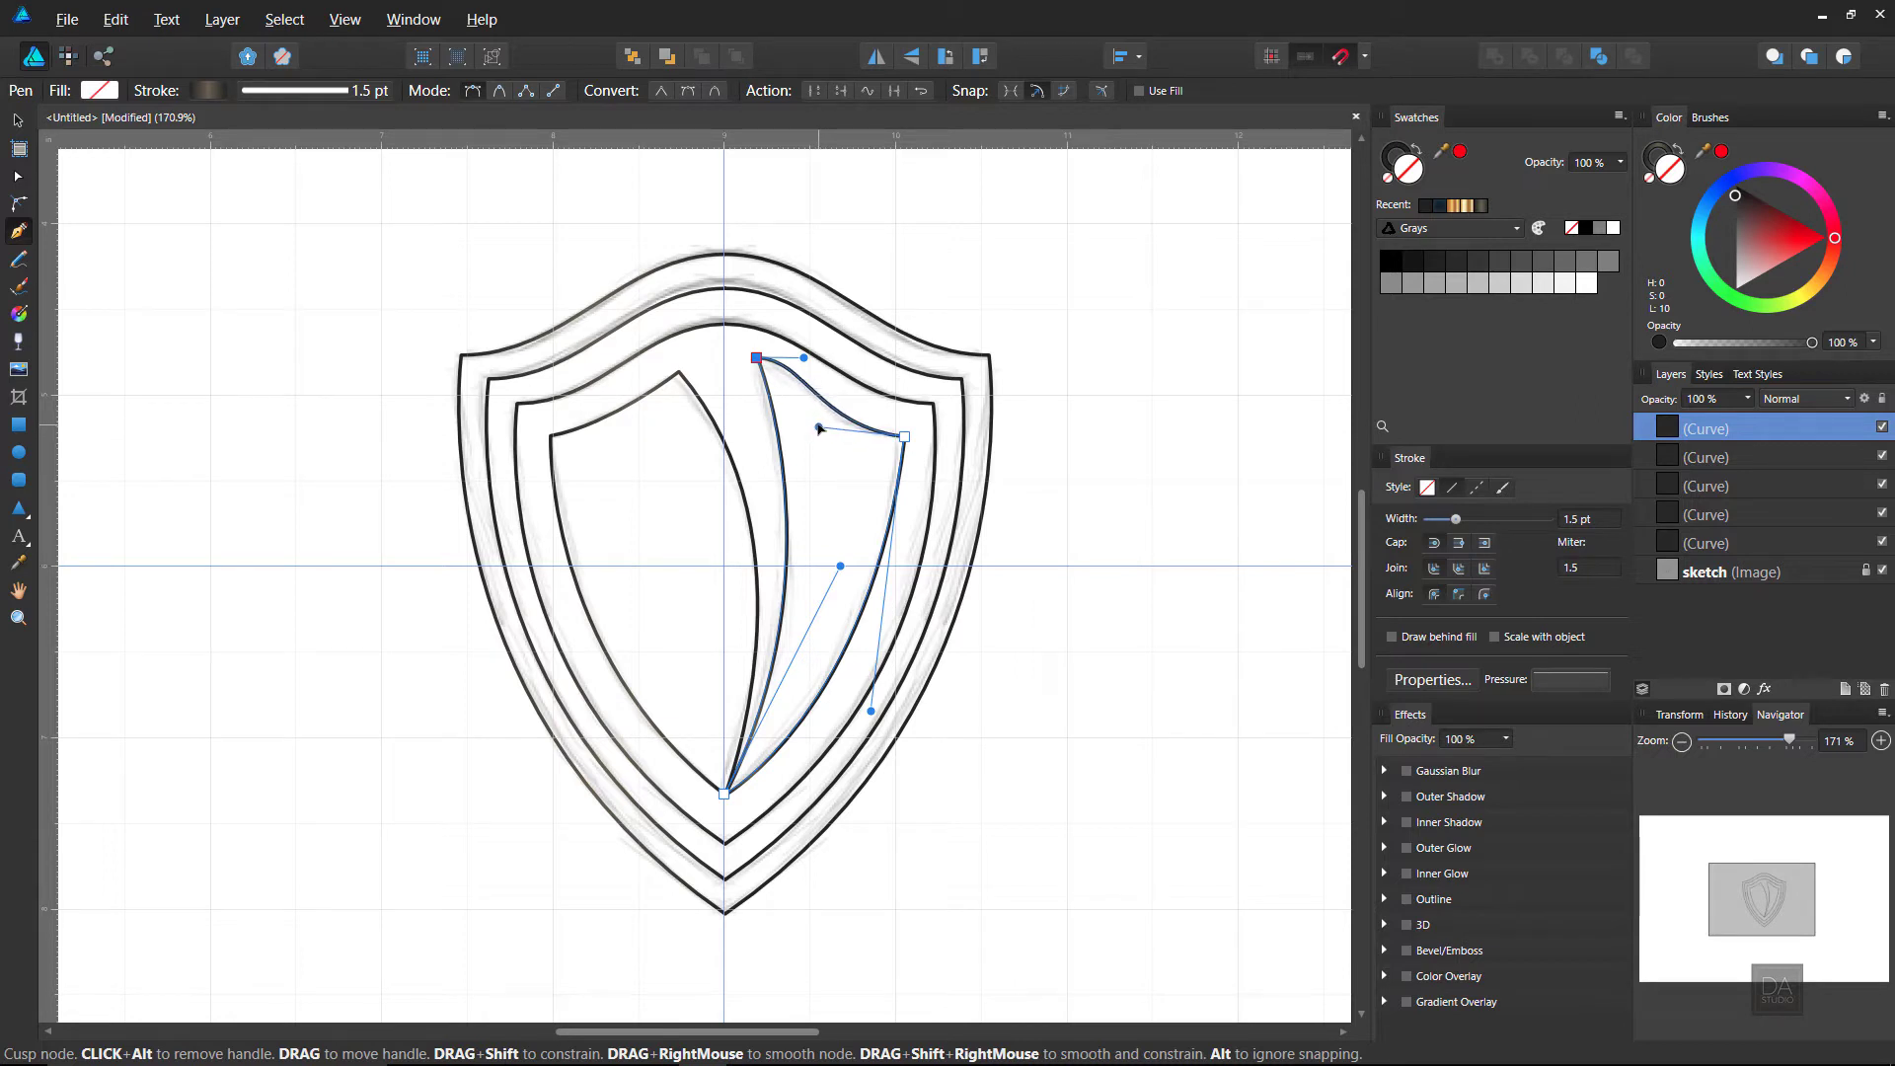
pyautogui.moveTo(803, 357); pyautogui.dragTo(819, 370)
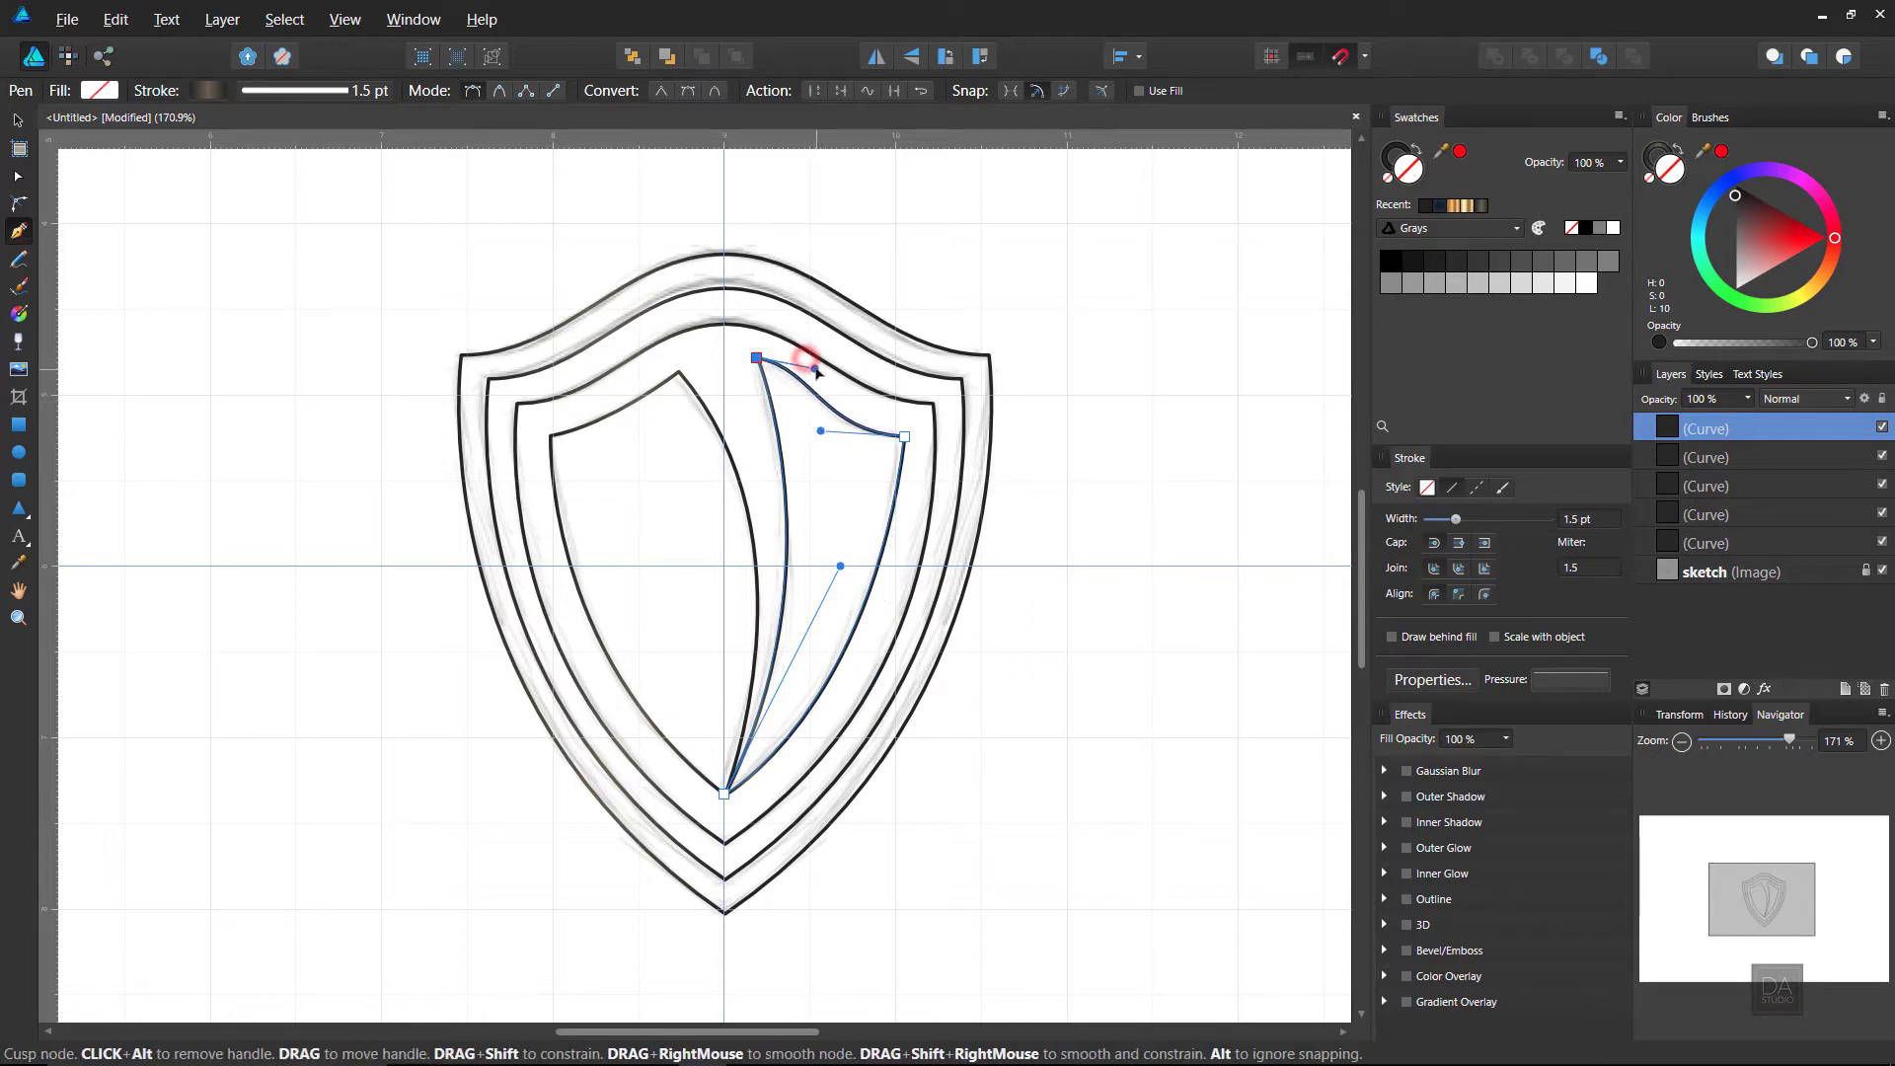
pyautogui.press('Escape')
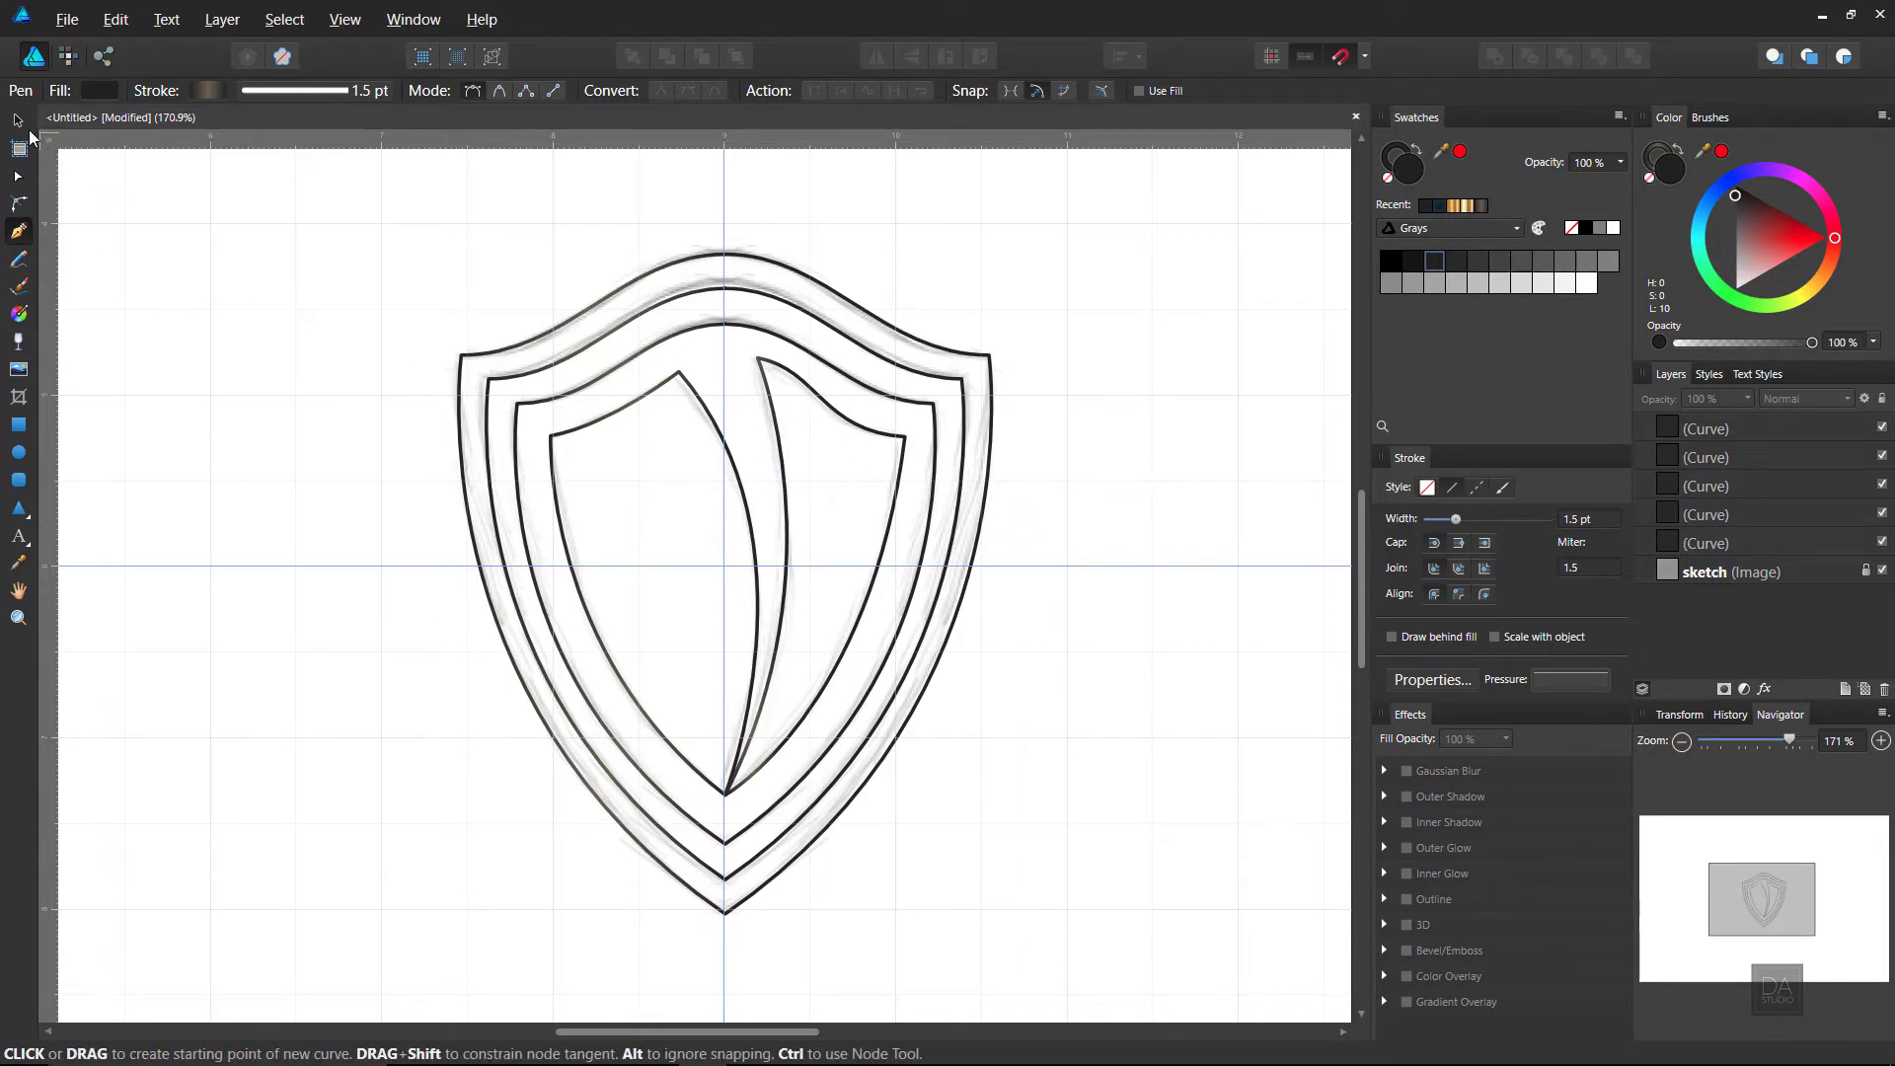
# Step: Hide the sketch layer and turn off the page grid
pyautogui.click(17, 119)
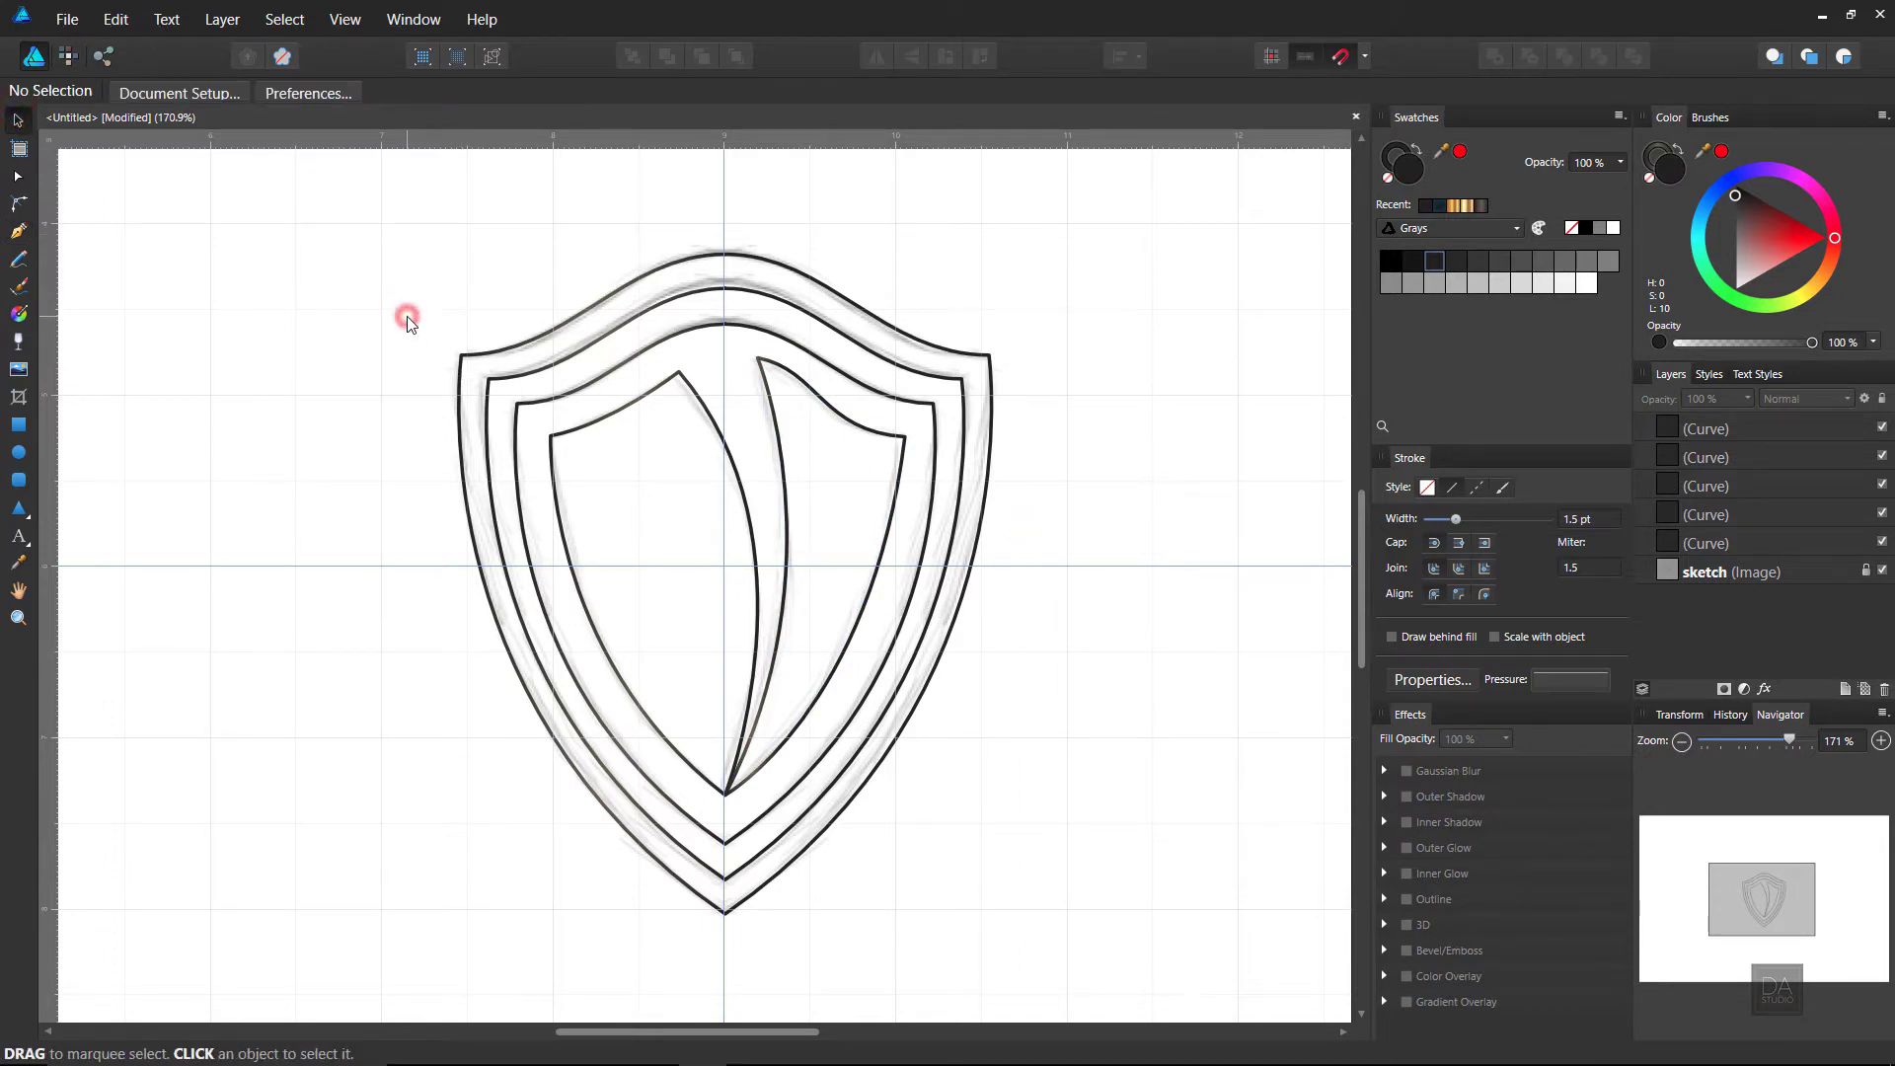
pyautogui.click(1881, 570)
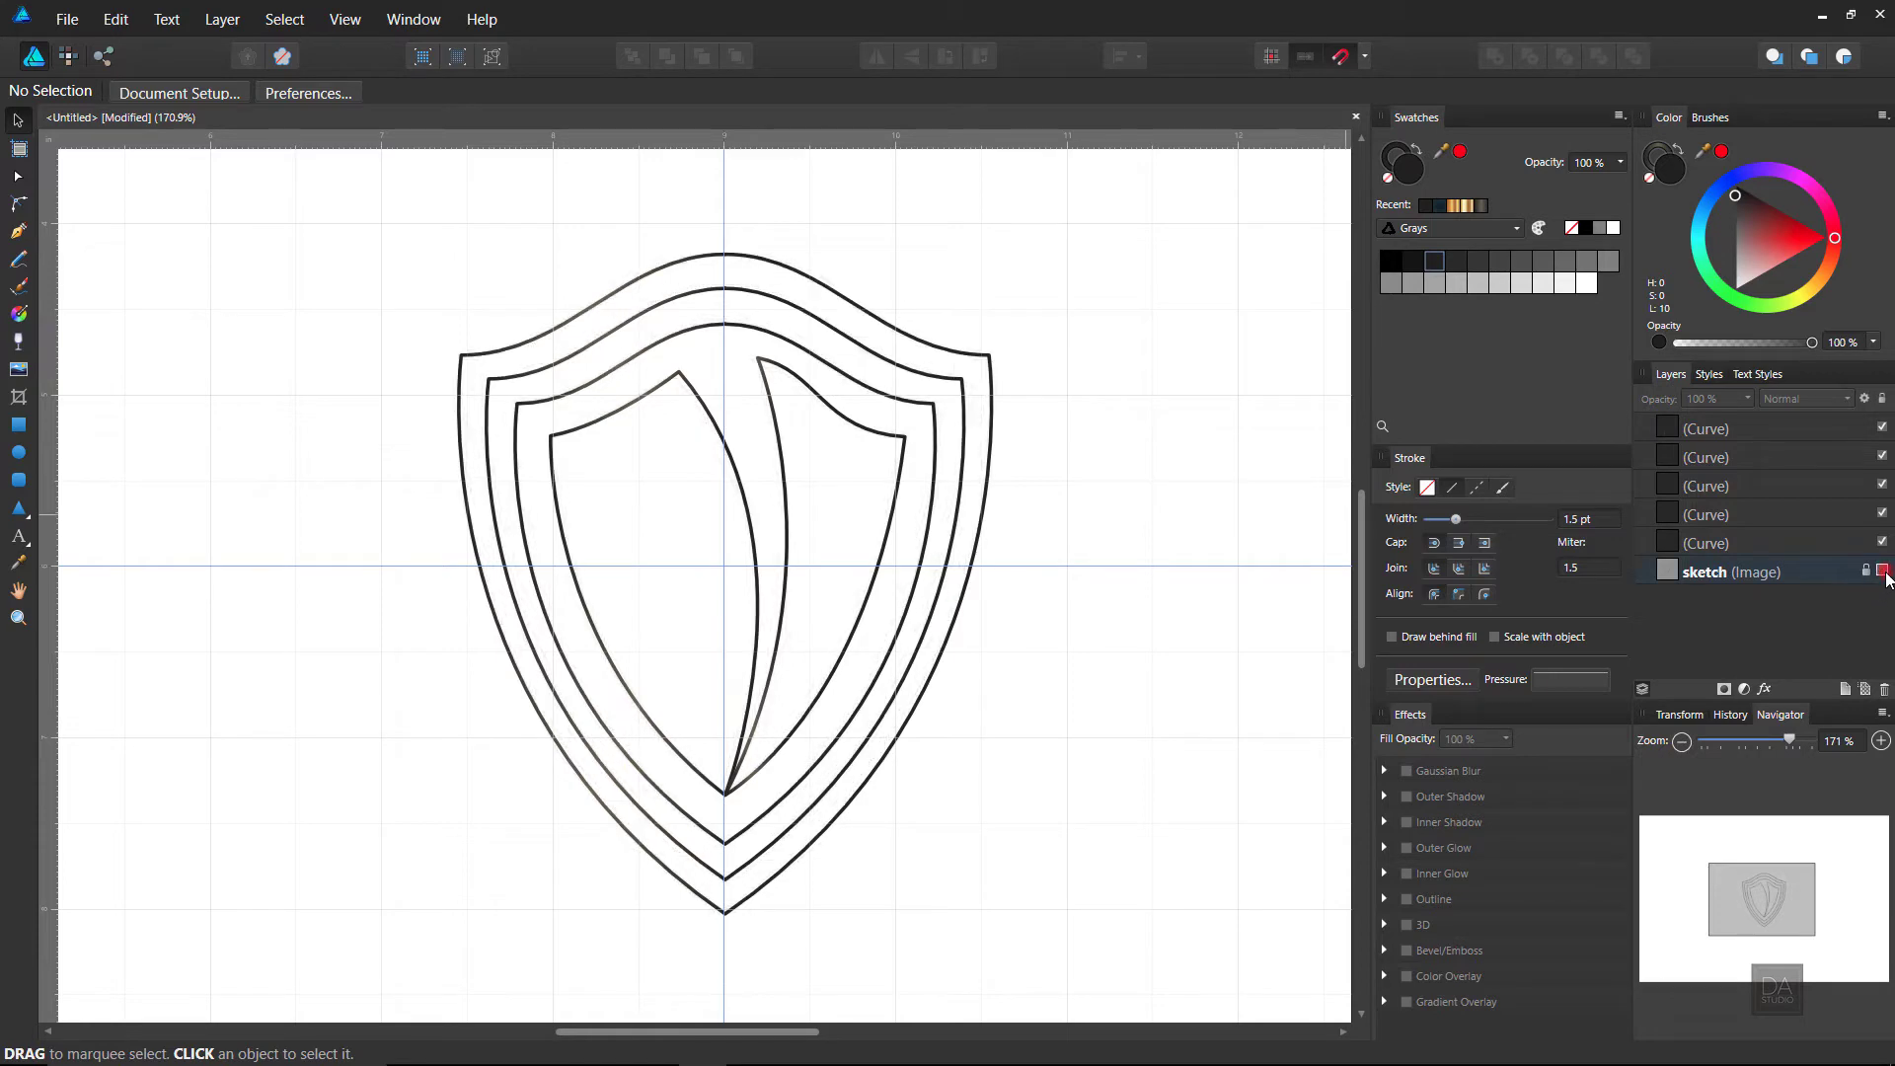
pyautogui.click(344, 19)
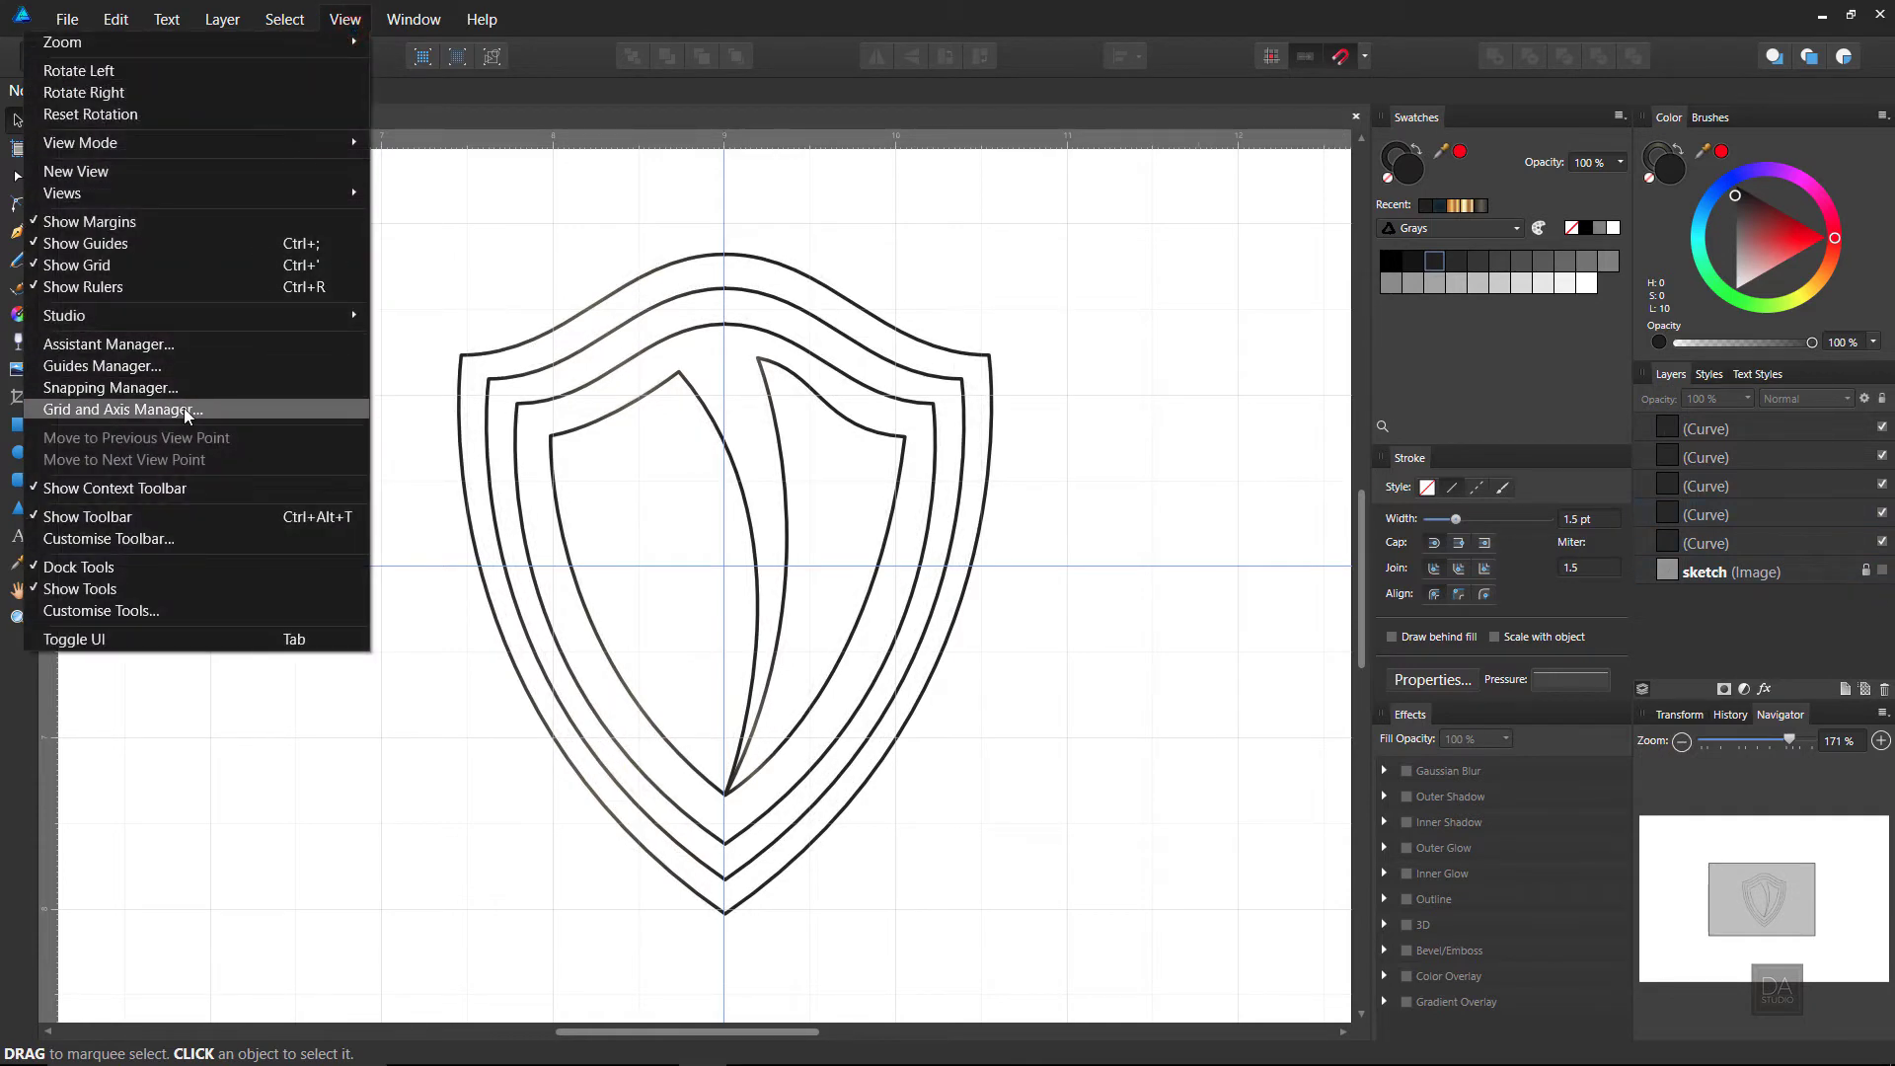
pyautogui.click(184, 406)
pyautogui.click(740, 436)
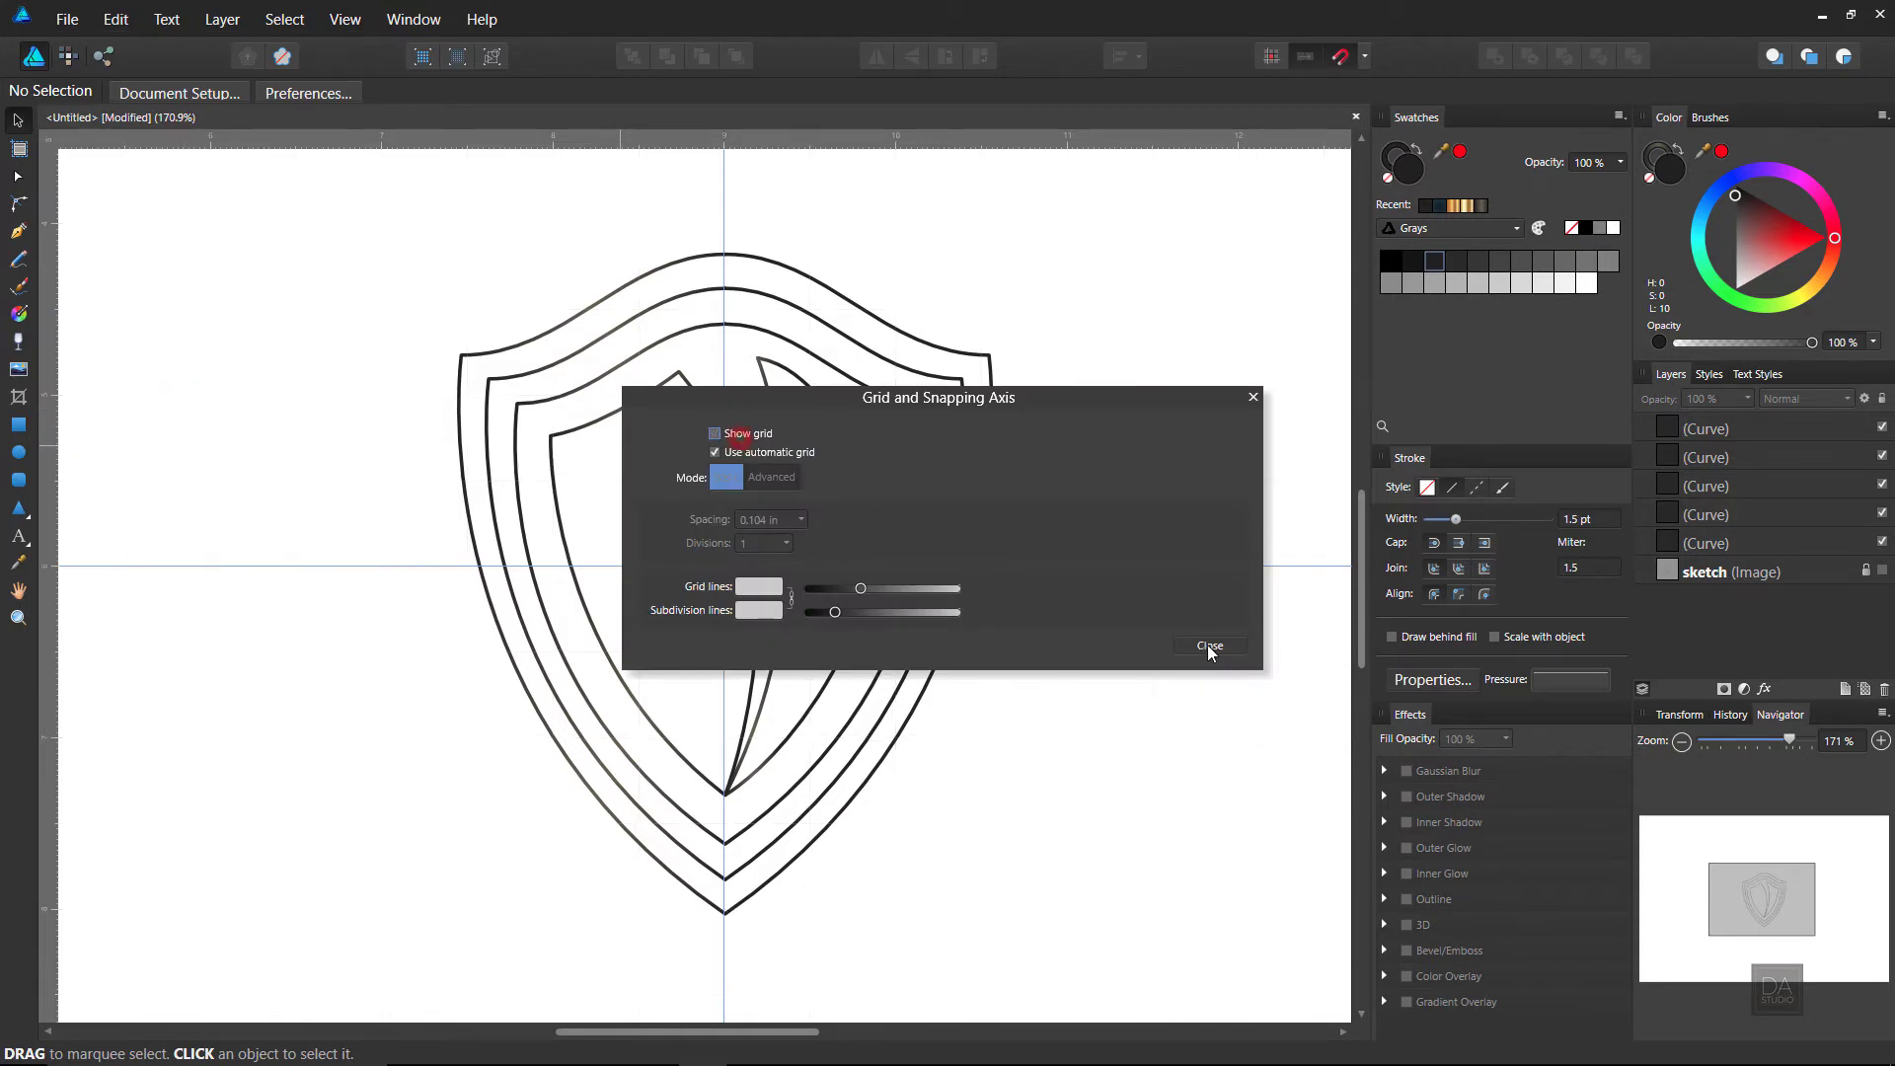
pyautogui.click(1214, 661)
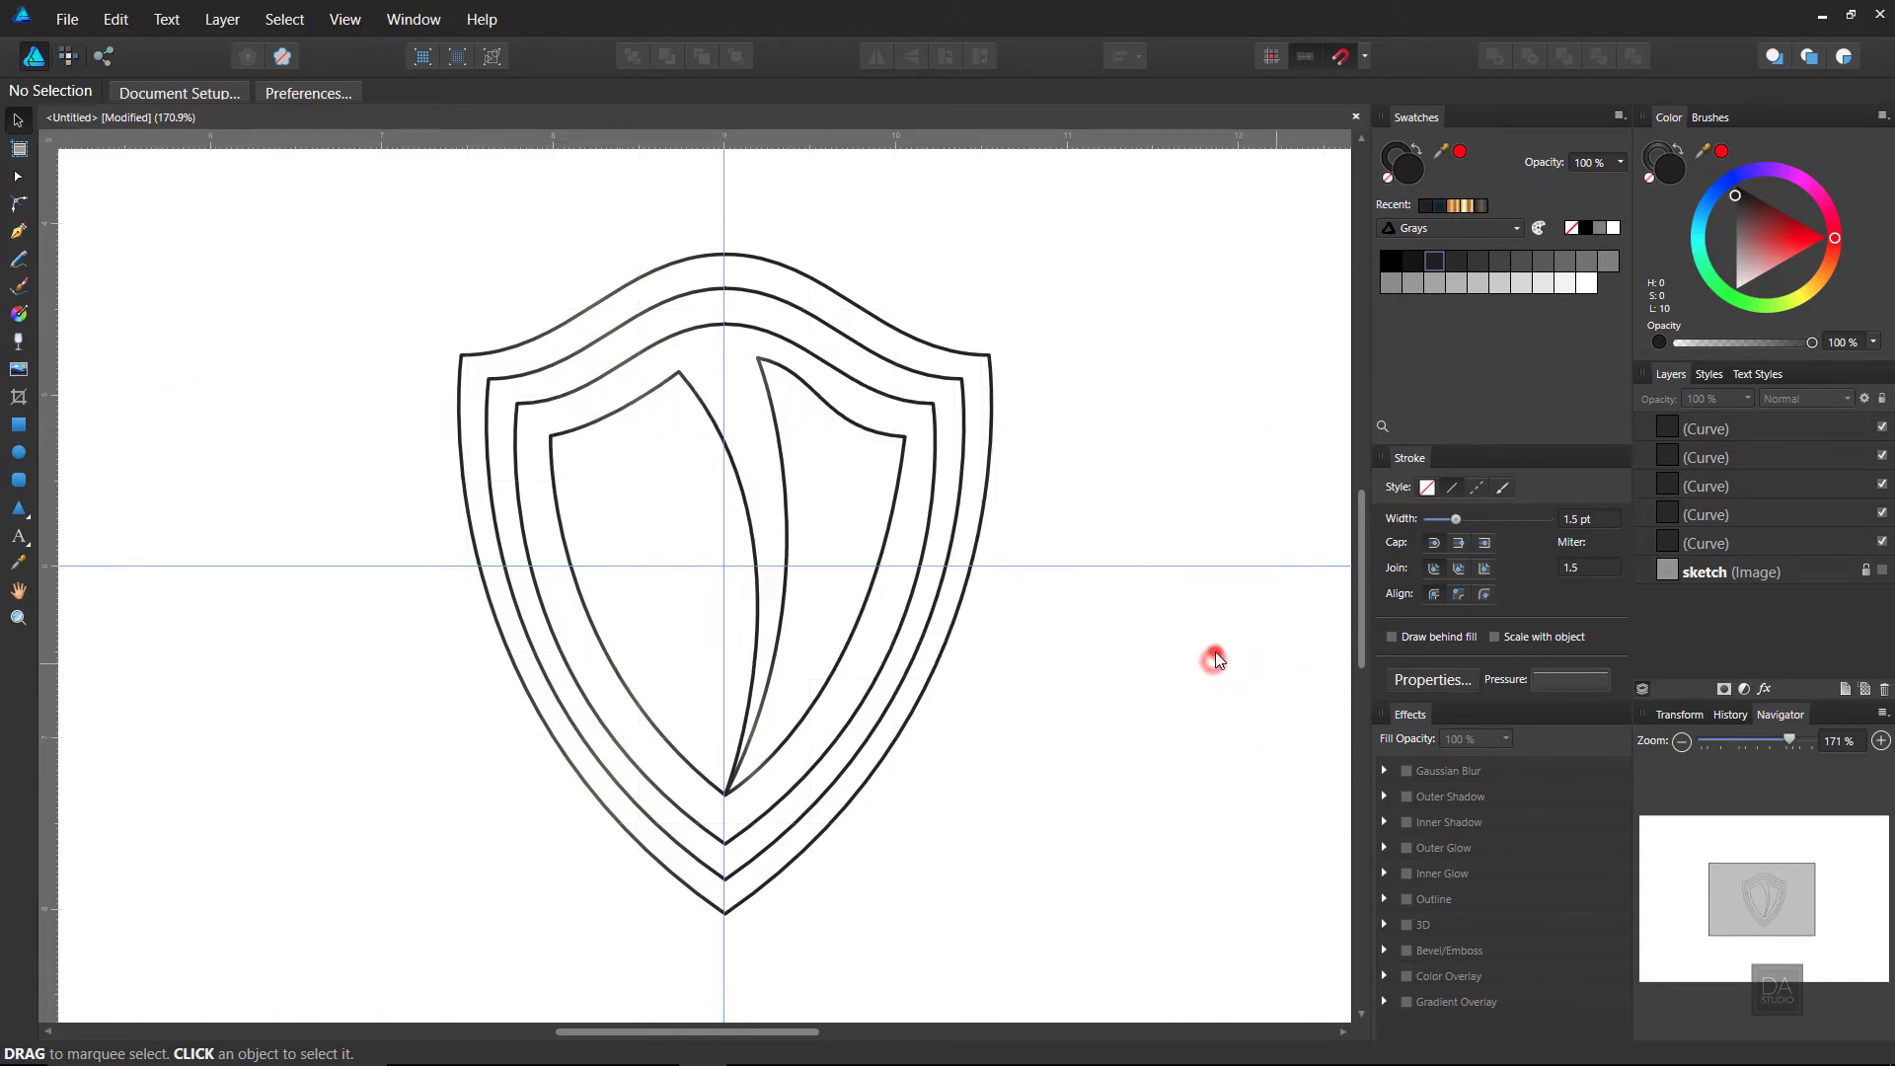
# Step: Remove all guides in the Guides Manager
pyautogui.click(348, 21)
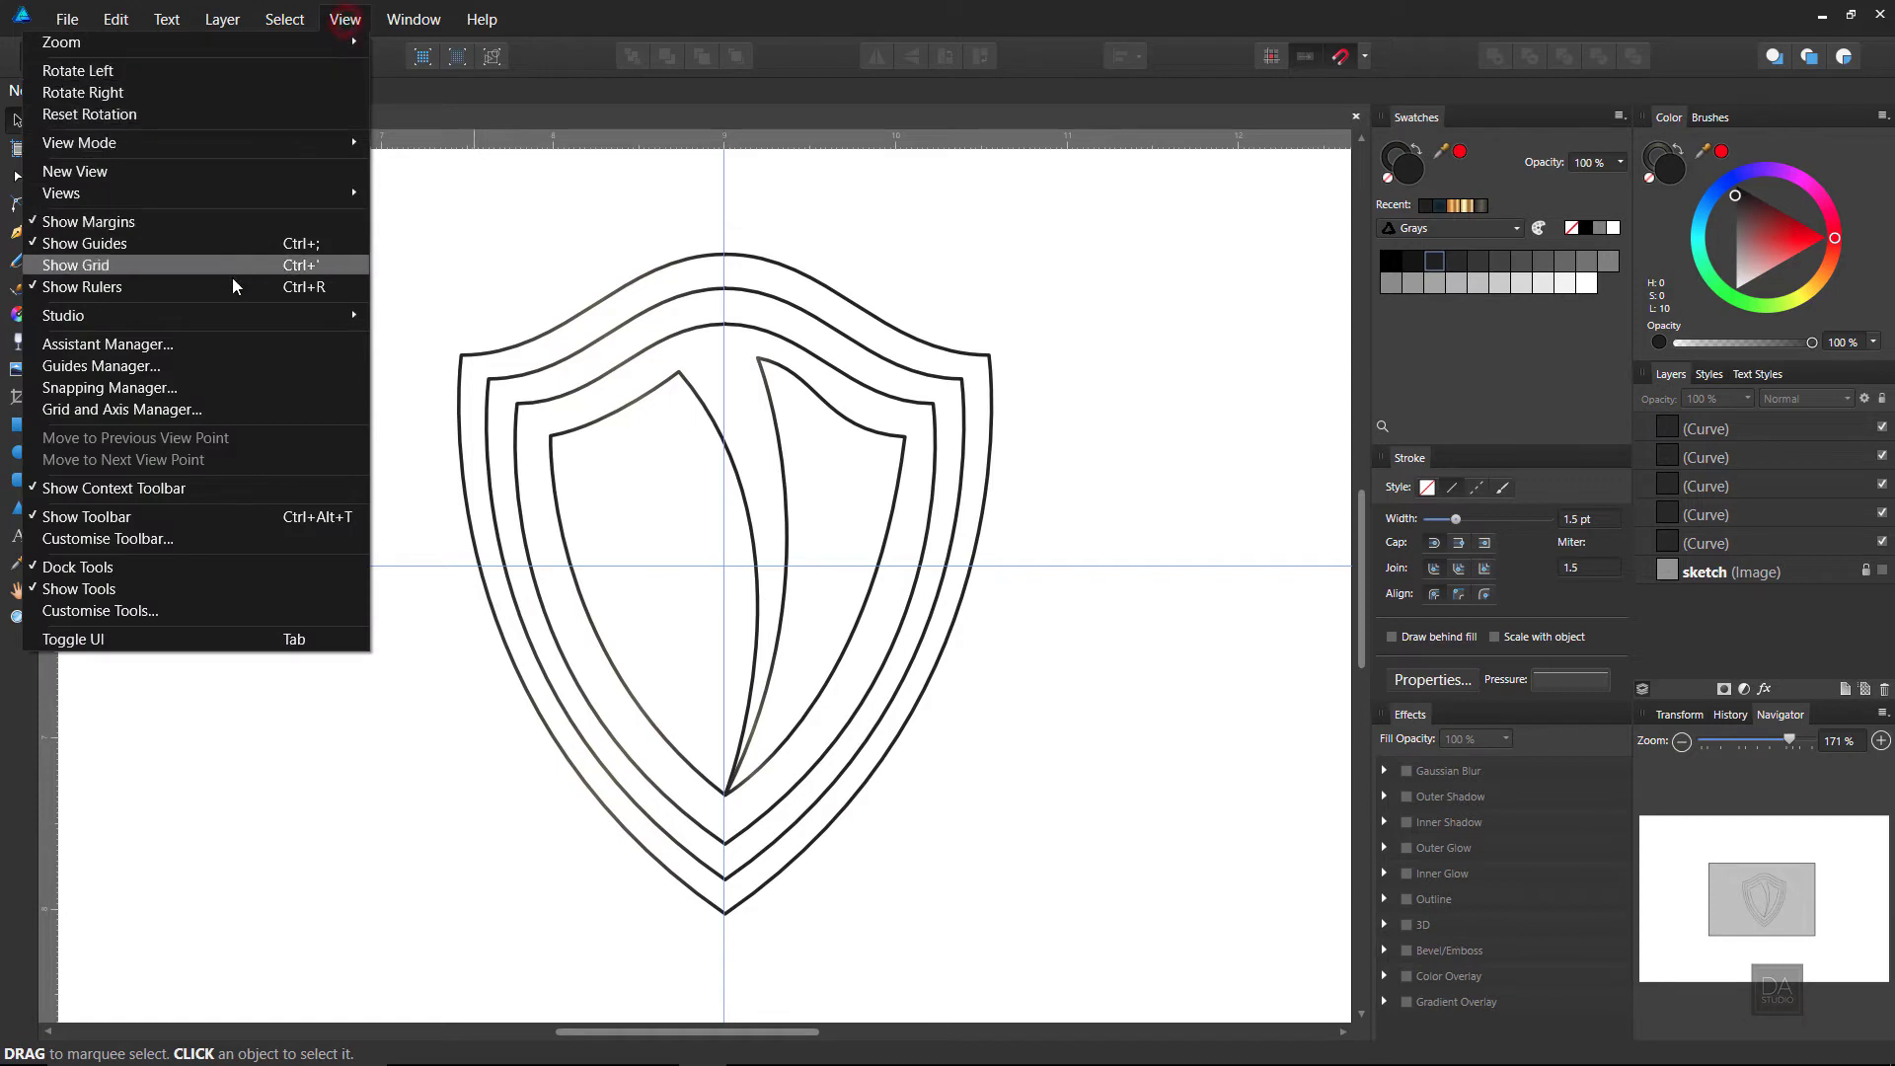
pyautogui.click(182, 365)
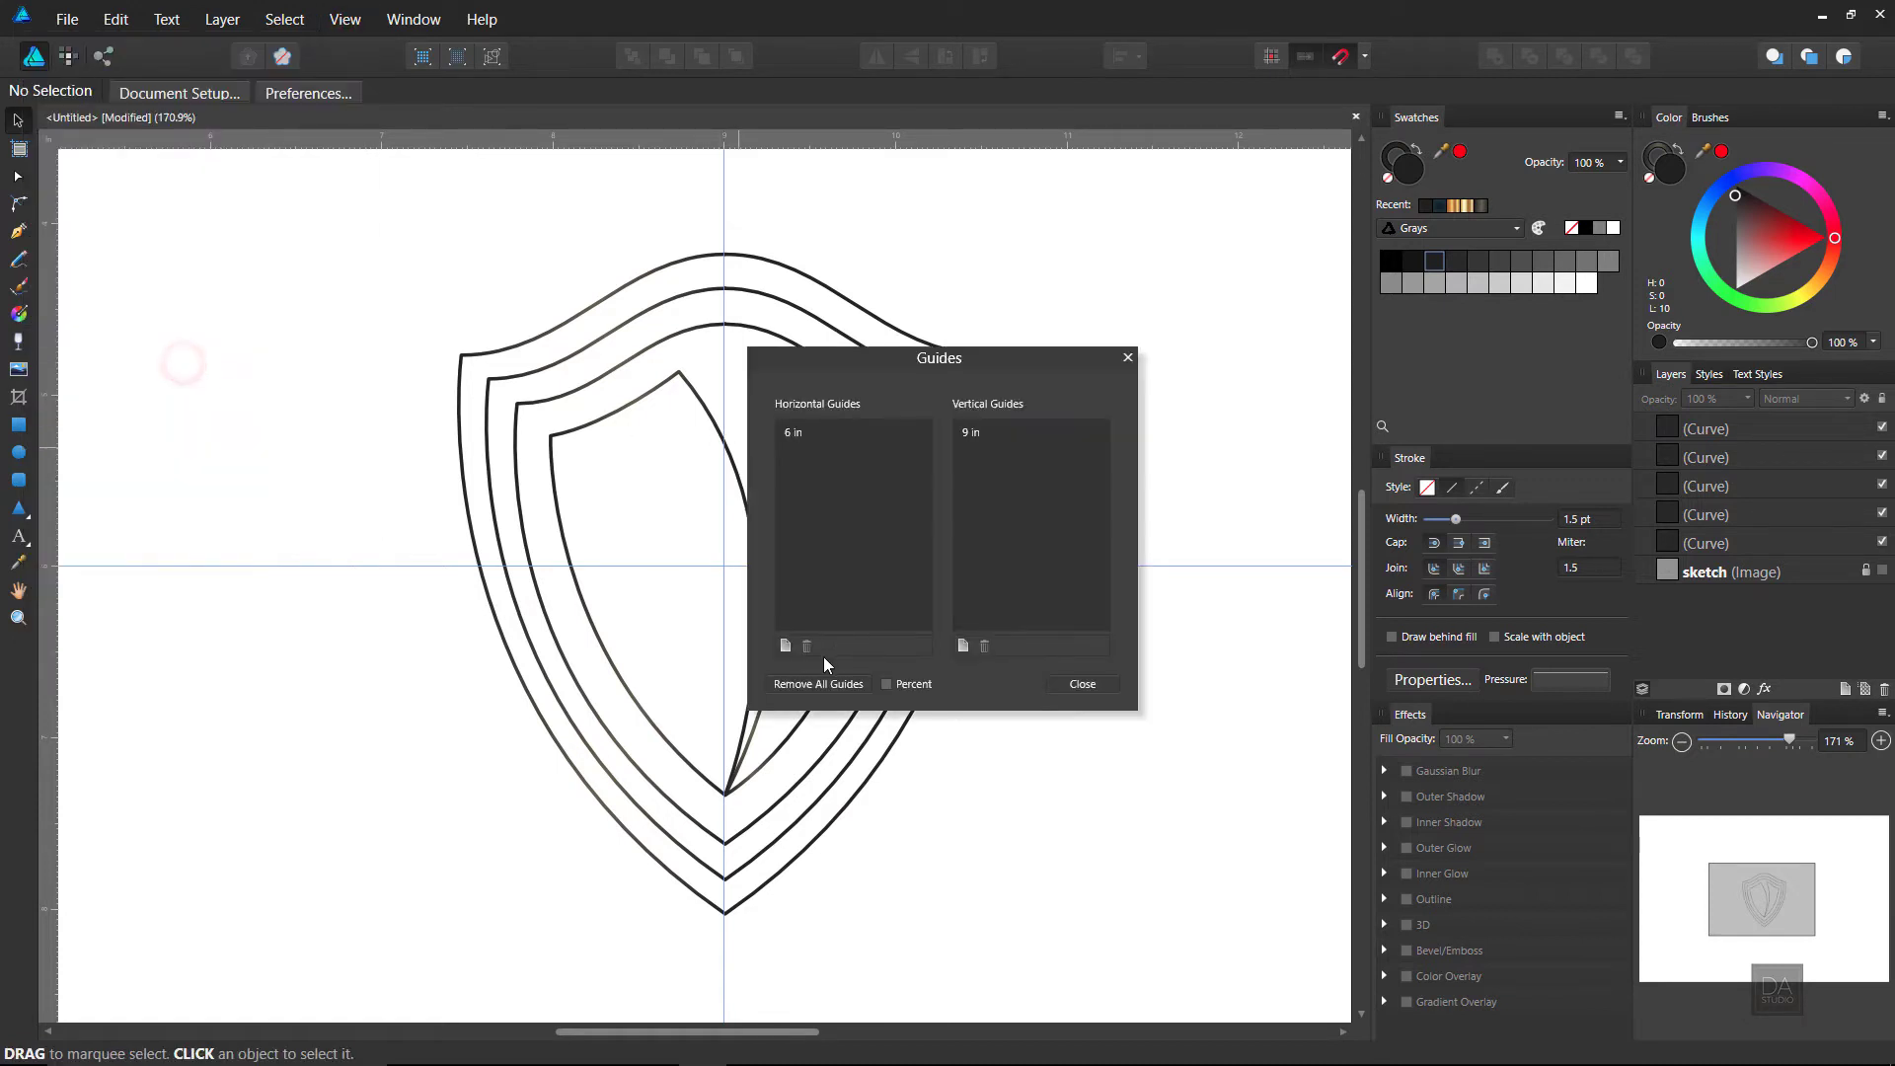
pyautogui.click(837, 685)
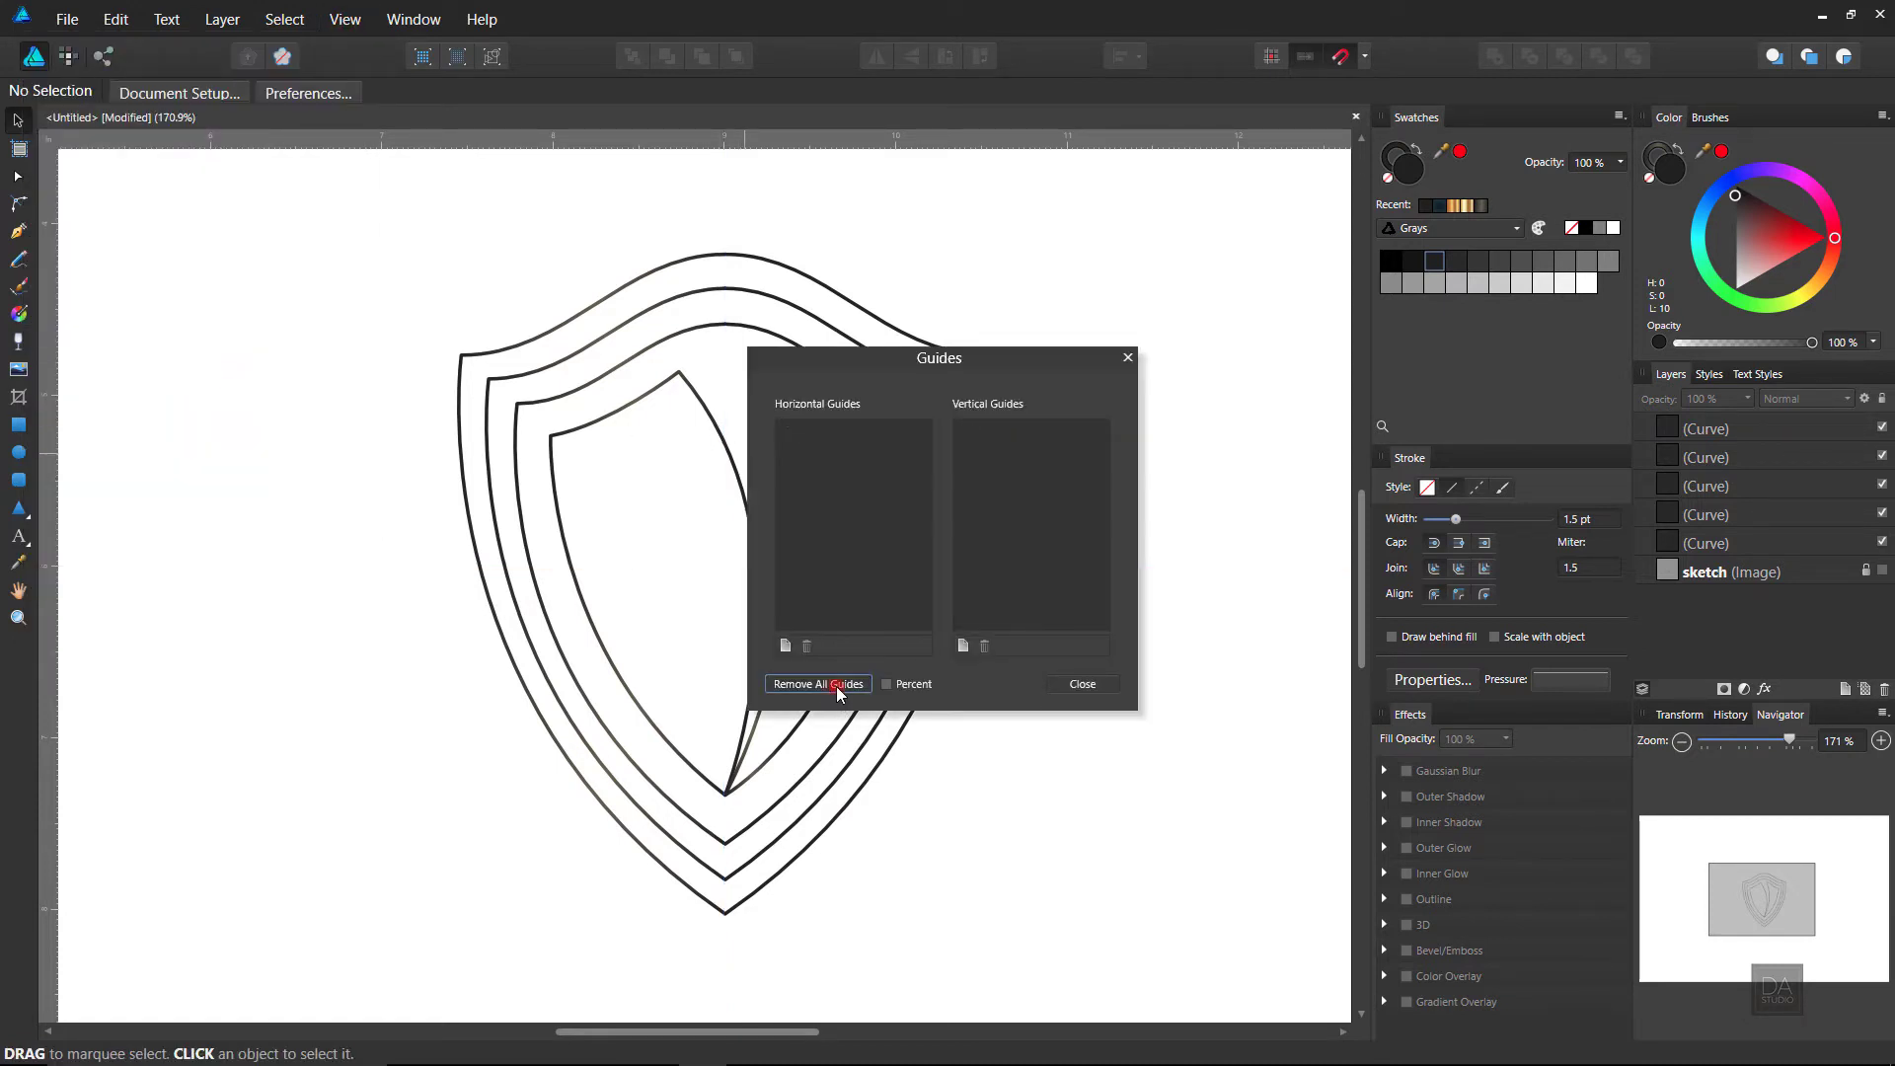
pyautogui.click(1083, 685)
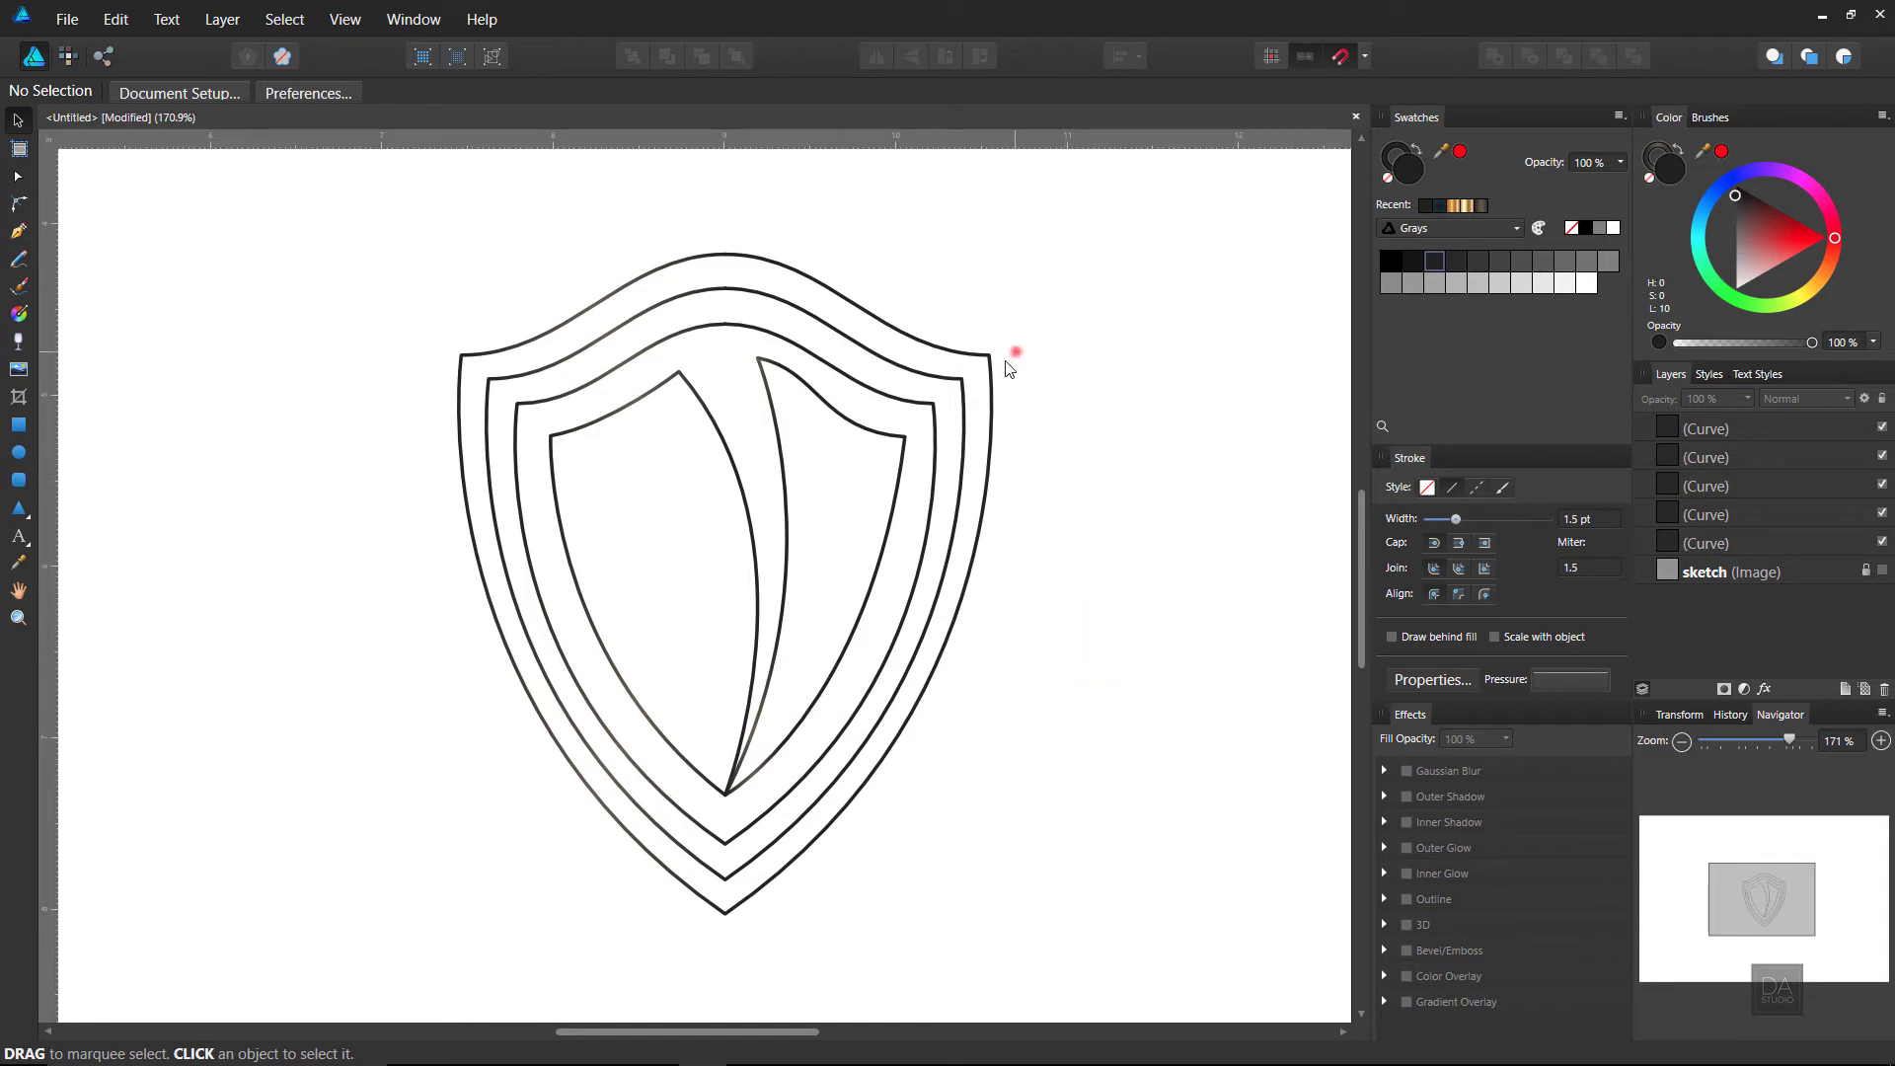
# Step: Fill the outer shield Black 60% grey and the next shield layer golden tan
pyautogui.click(990, 380)
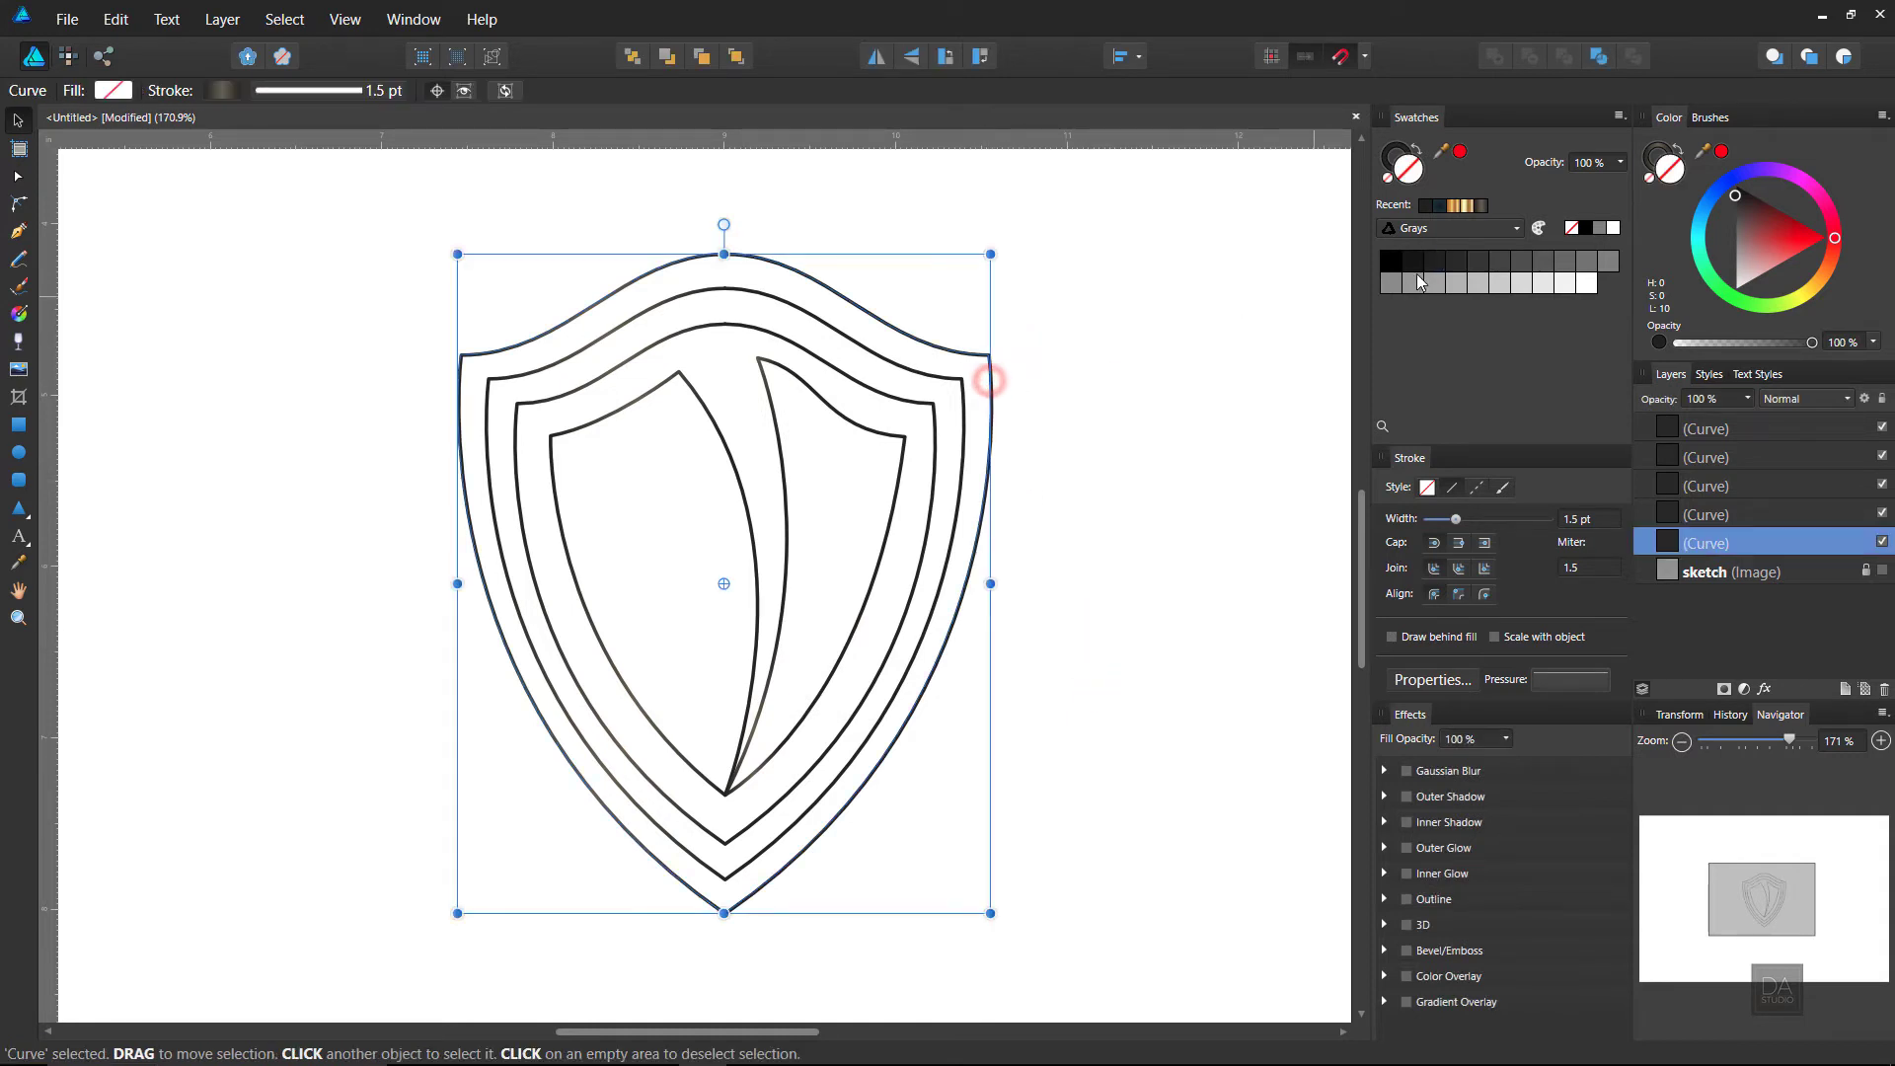
pyautogui.click(1571, 263)
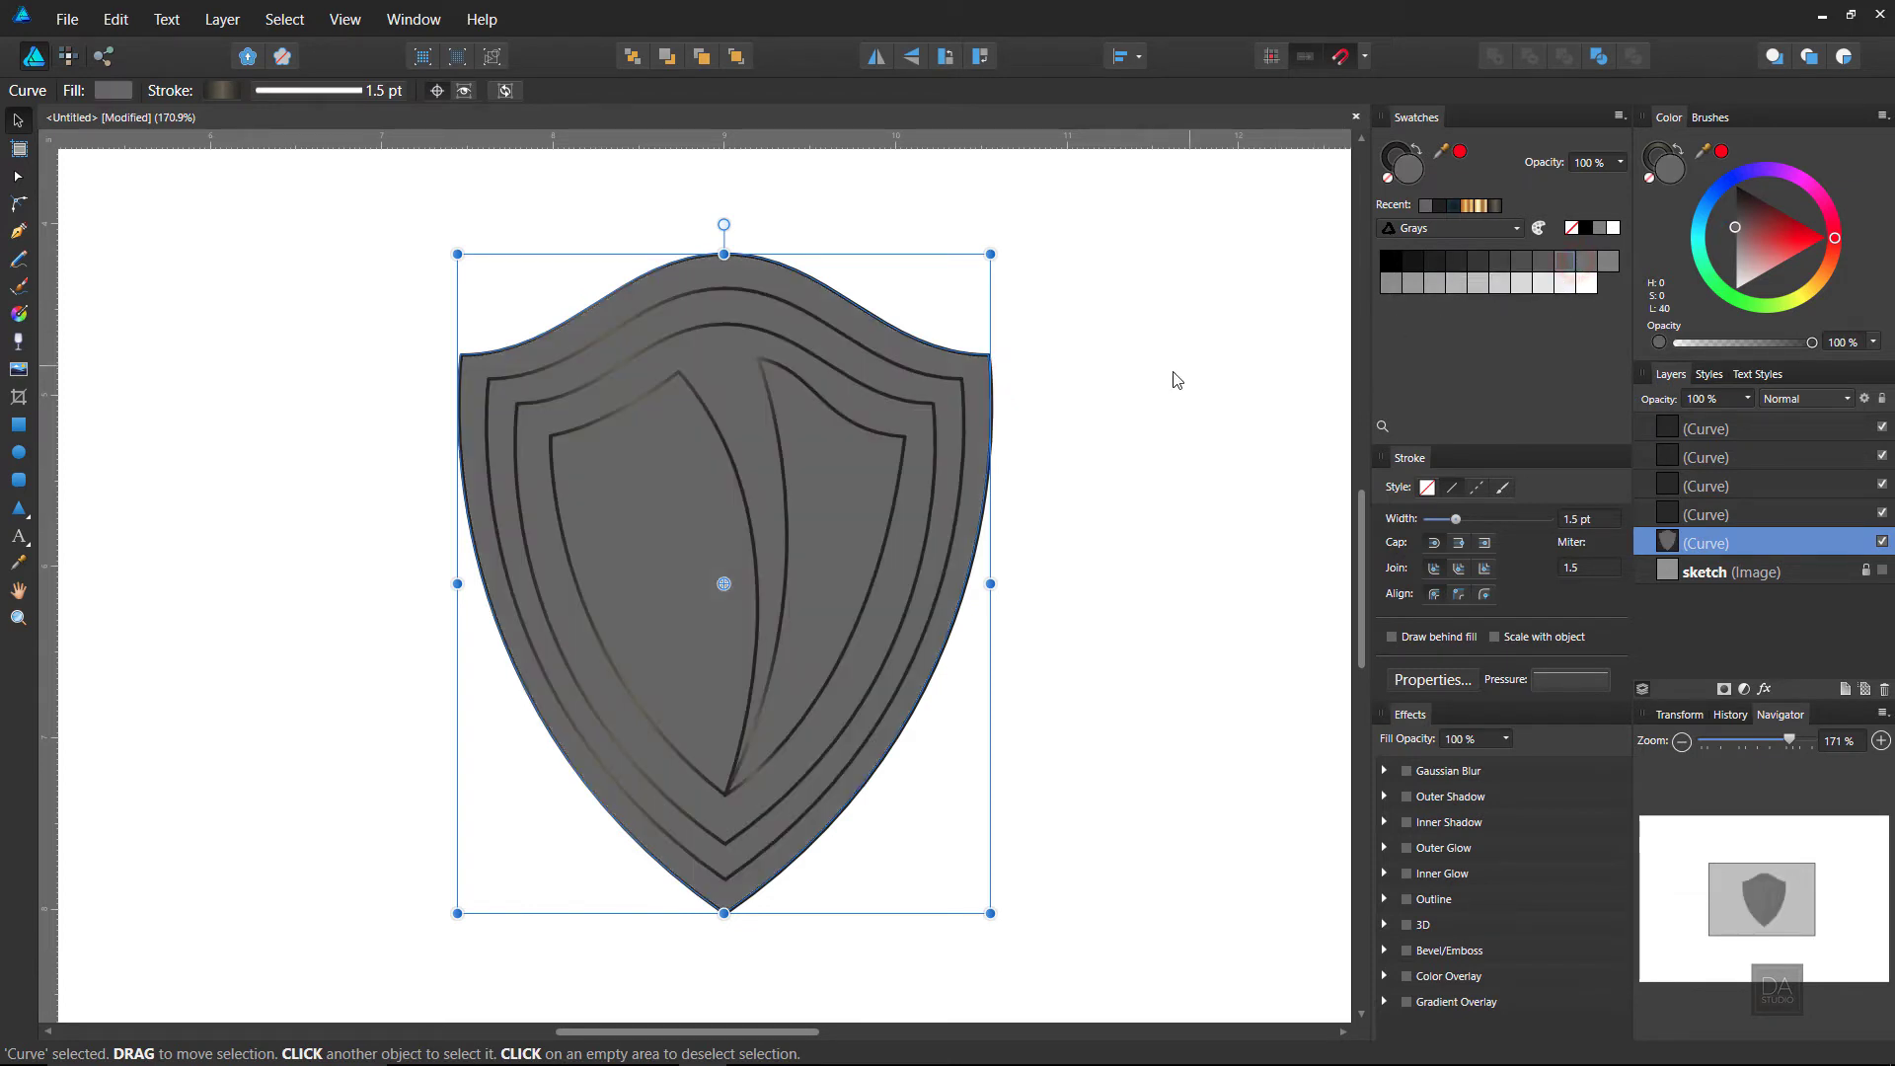
pyautogui.click(1101, 397)
pyautogui.click(951, 377)
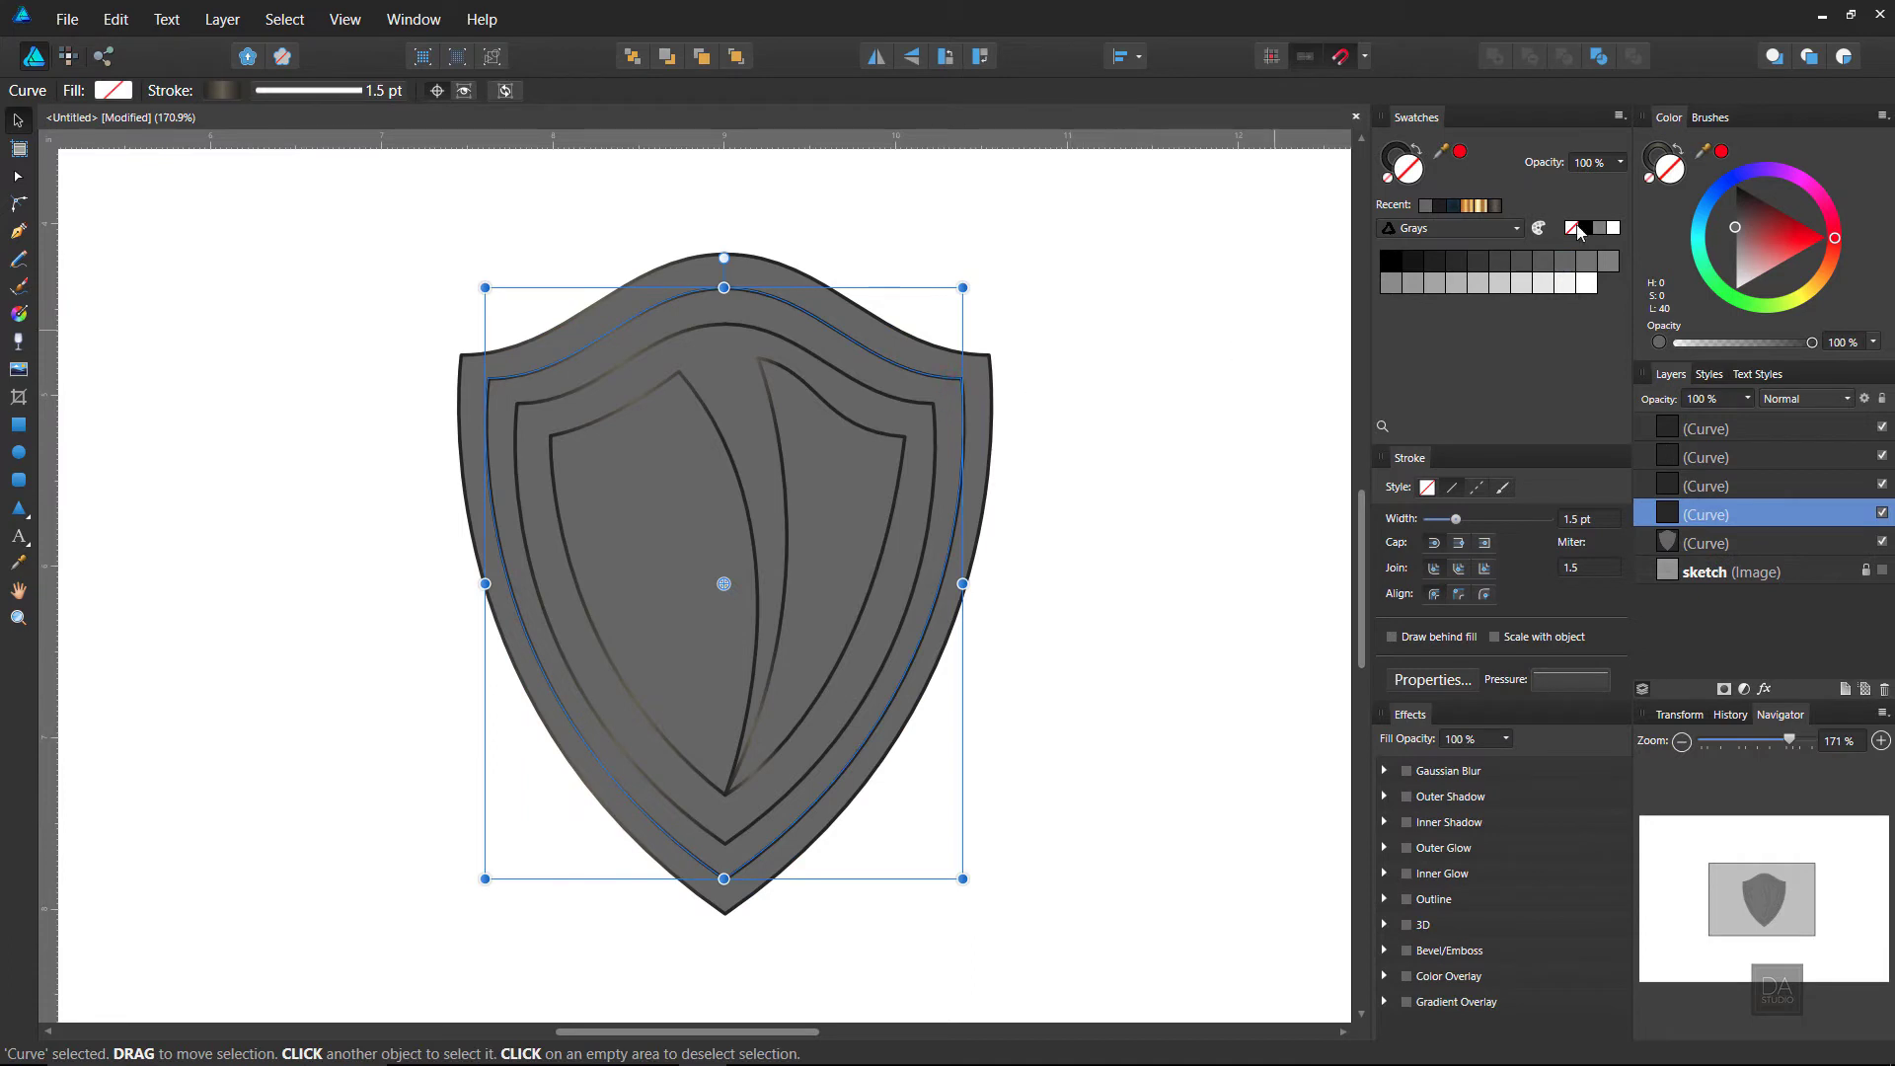
pyautogui.click(1416, 229)
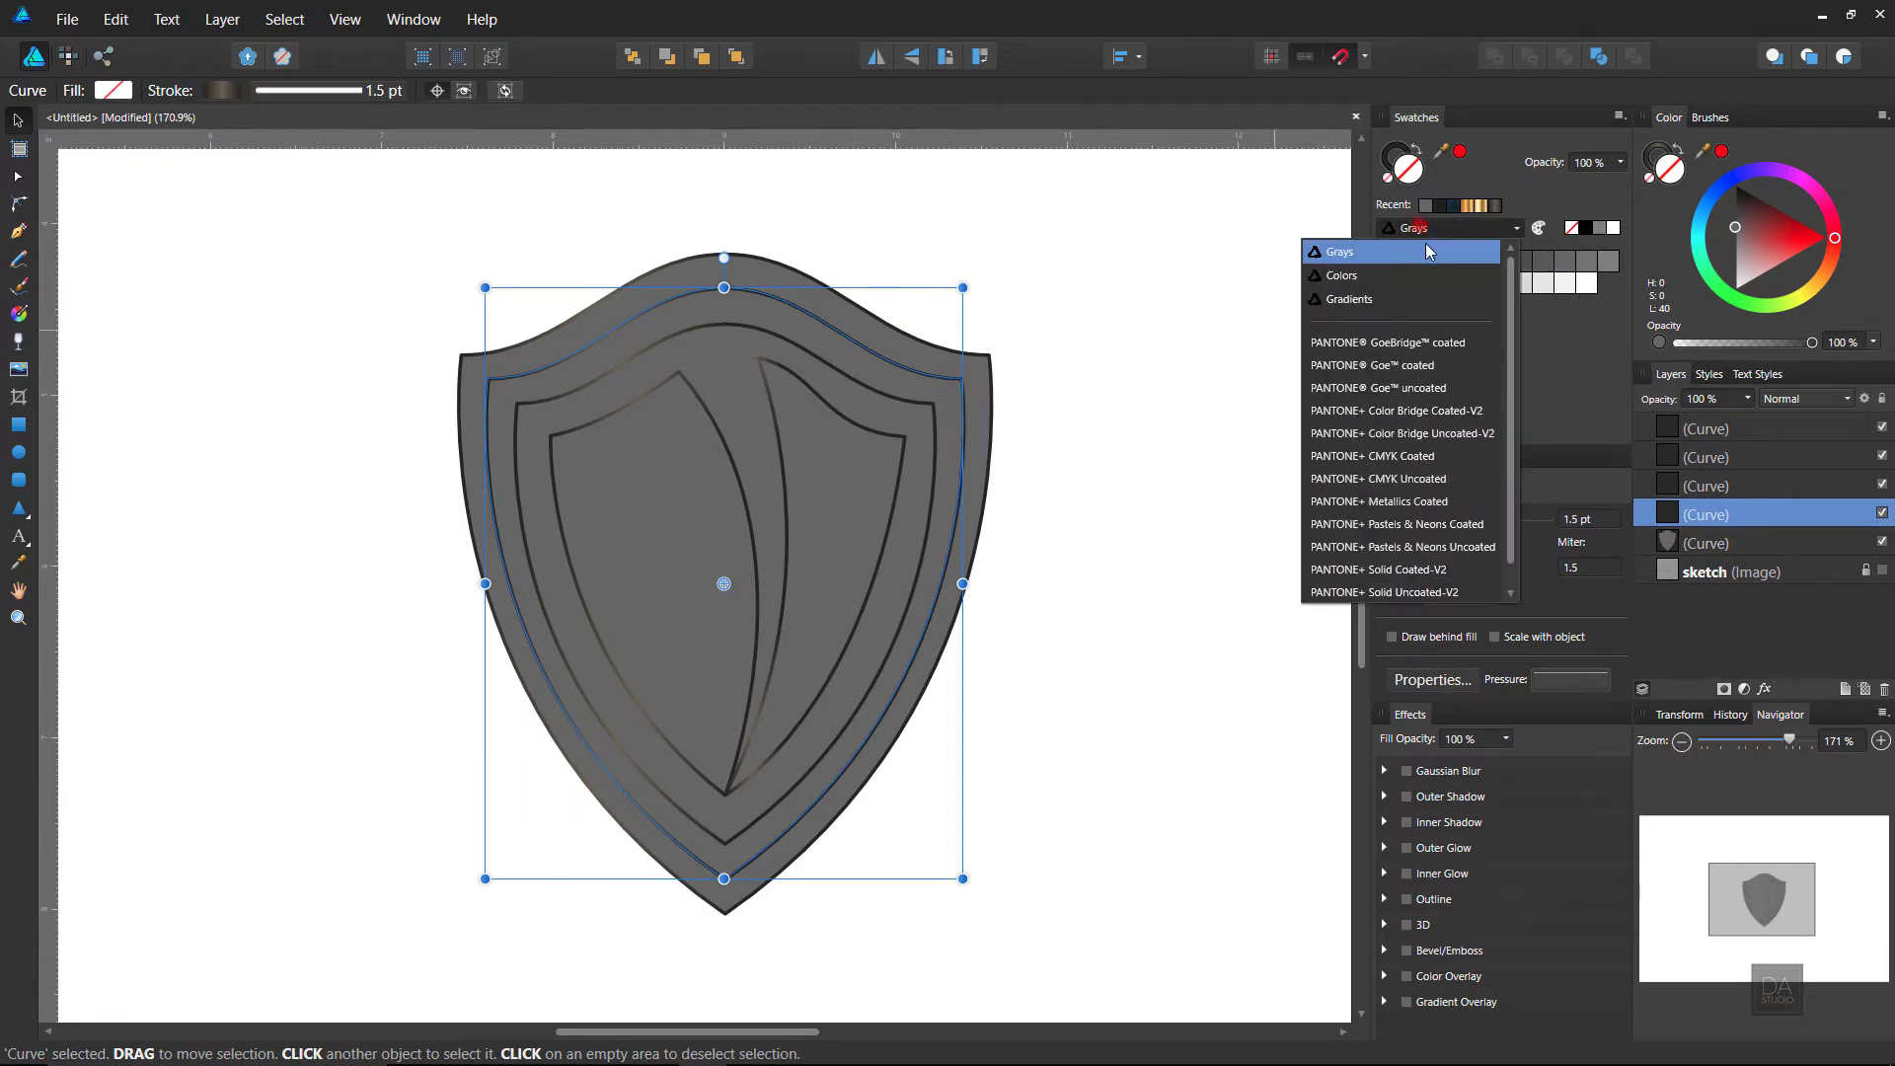
pyautogui.click(1395, 286)
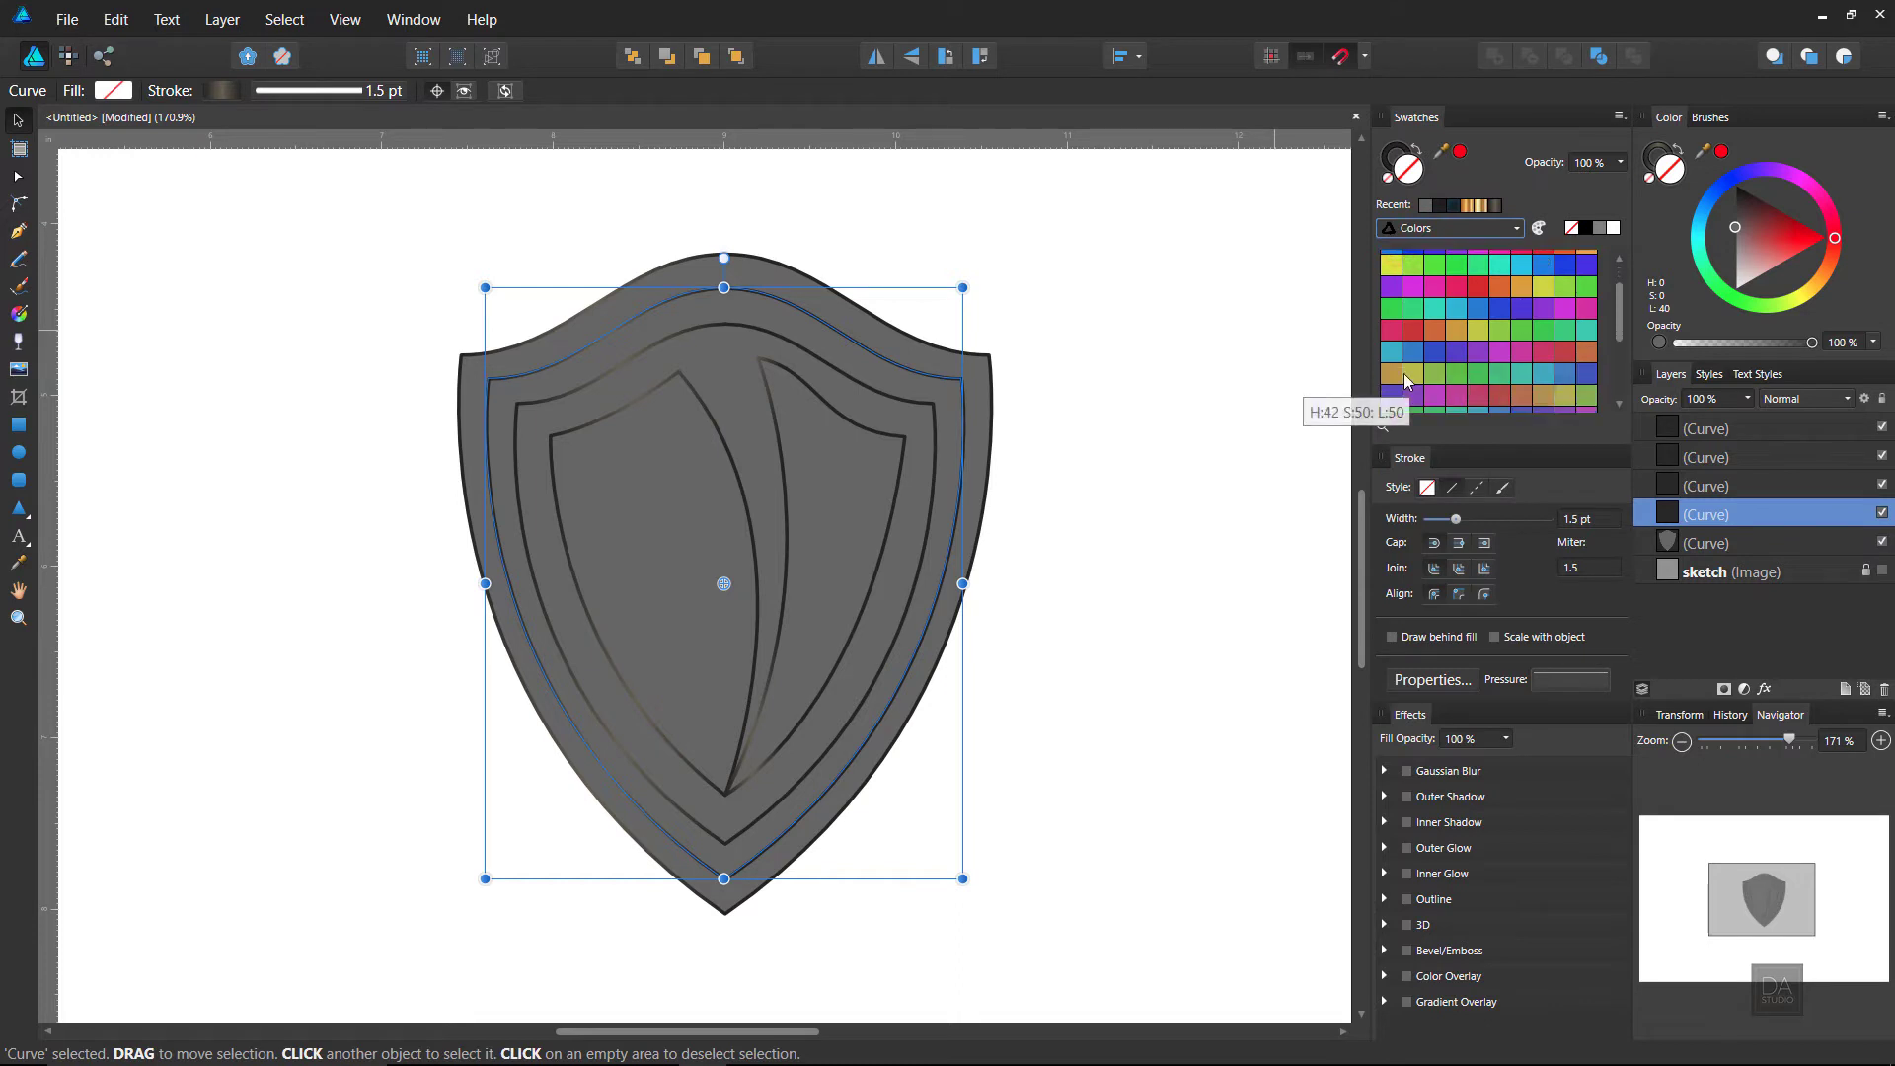
pyautogui.click(1406, 382)
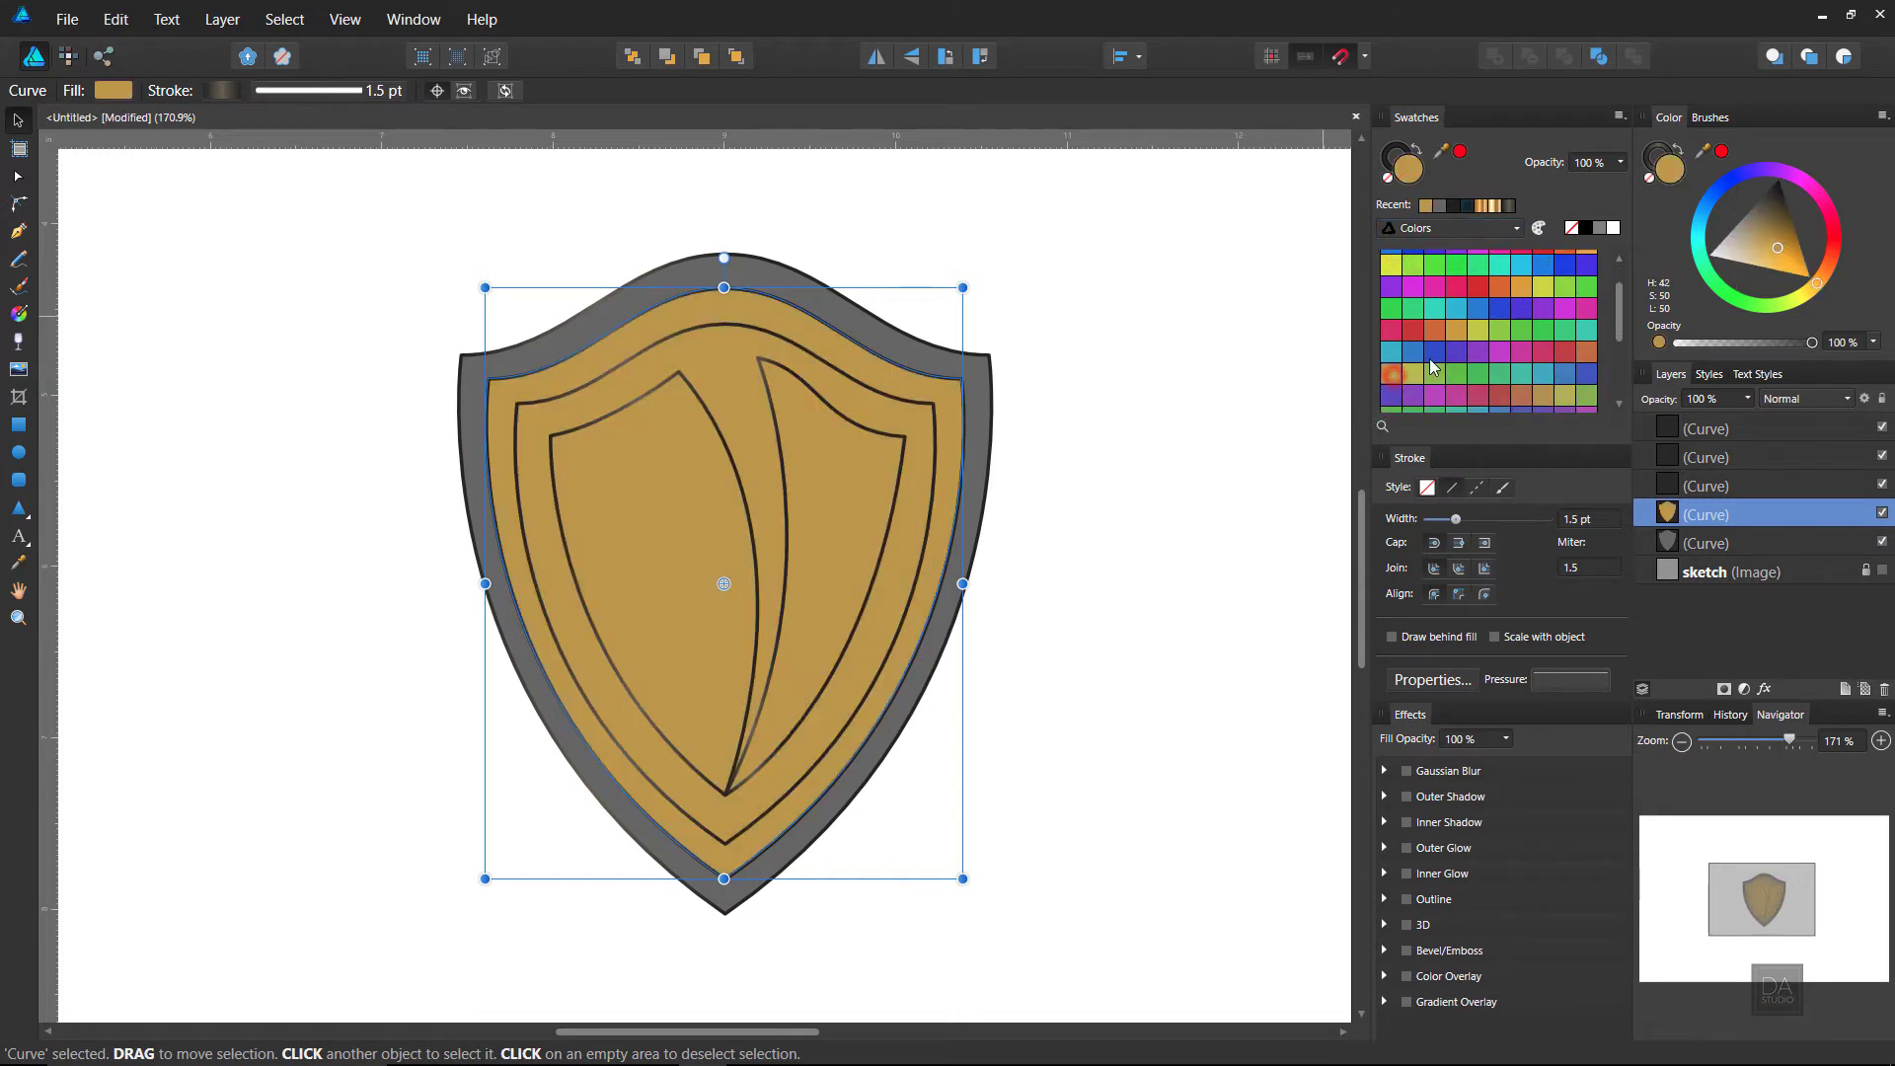
# Step: Fill the inner shield green and select one of the leaf panels
pyautogui.click(929, 425)
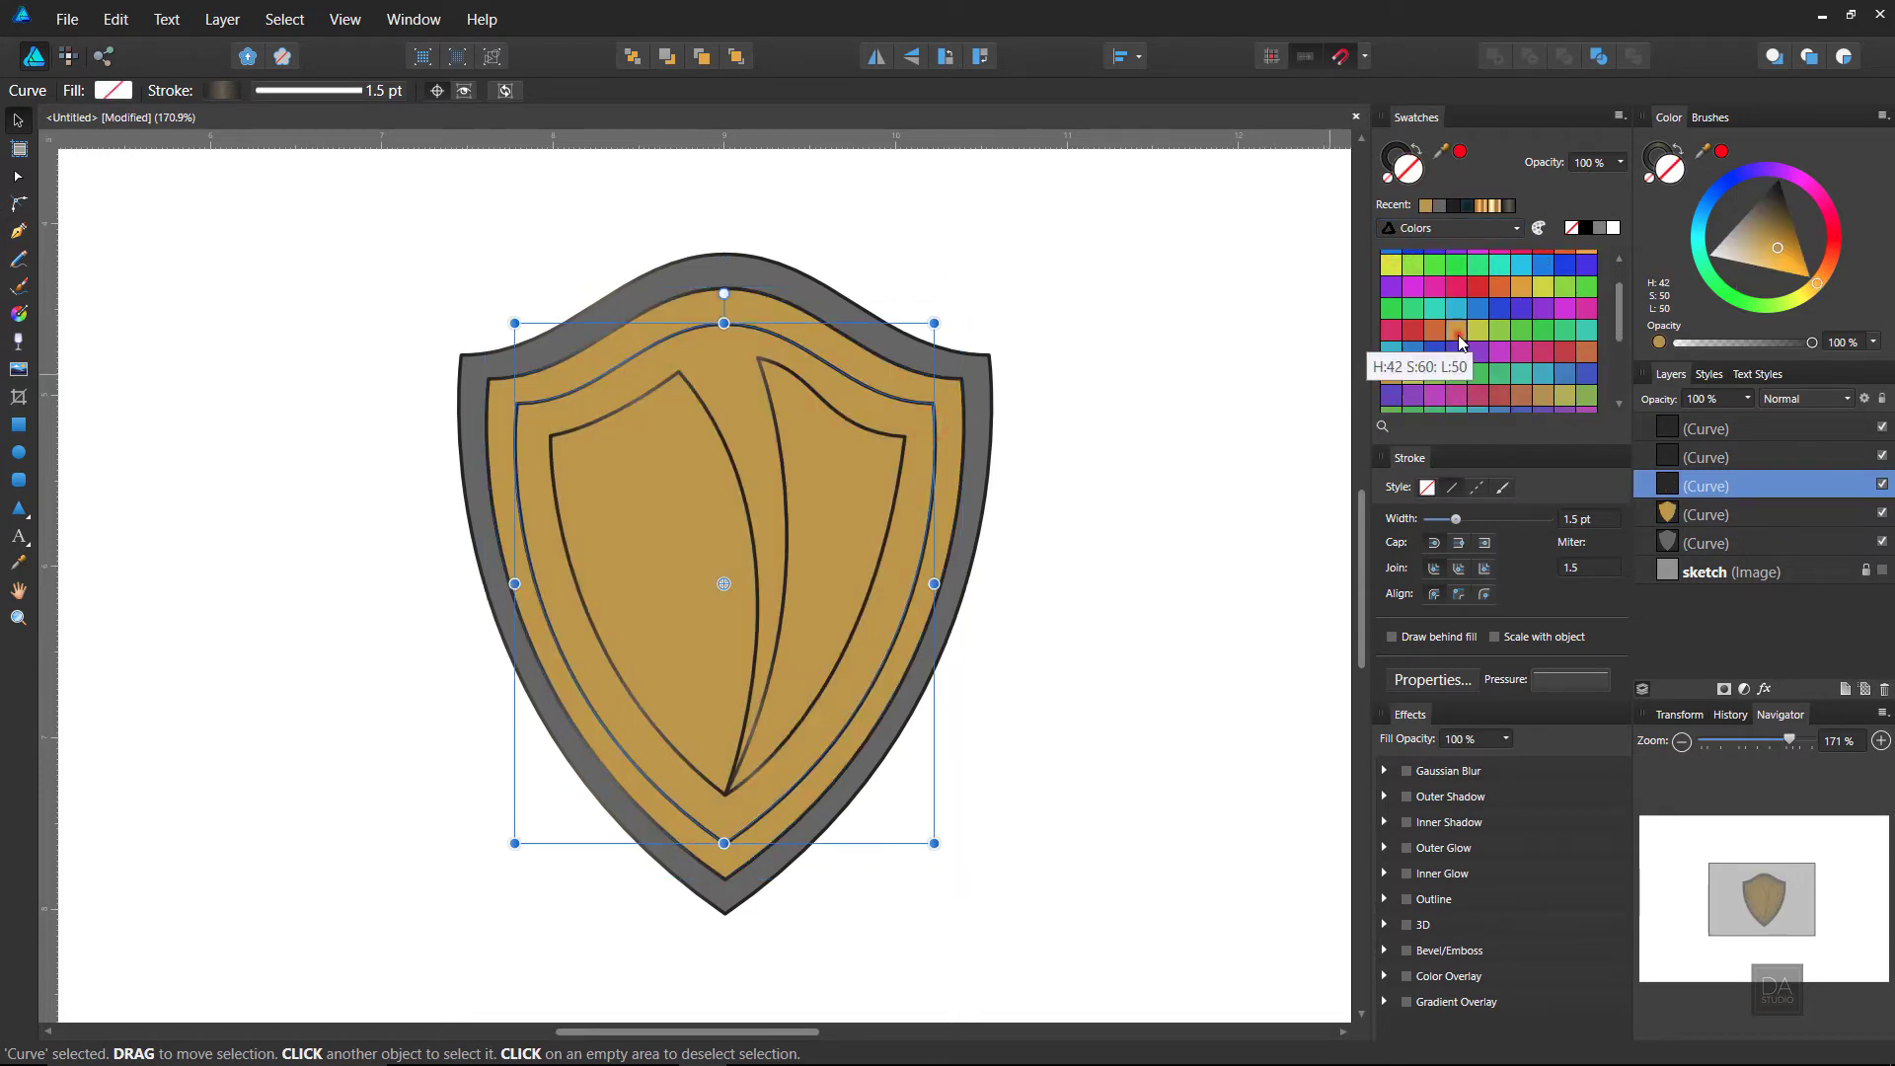
pyautogui.click(1423, 375)
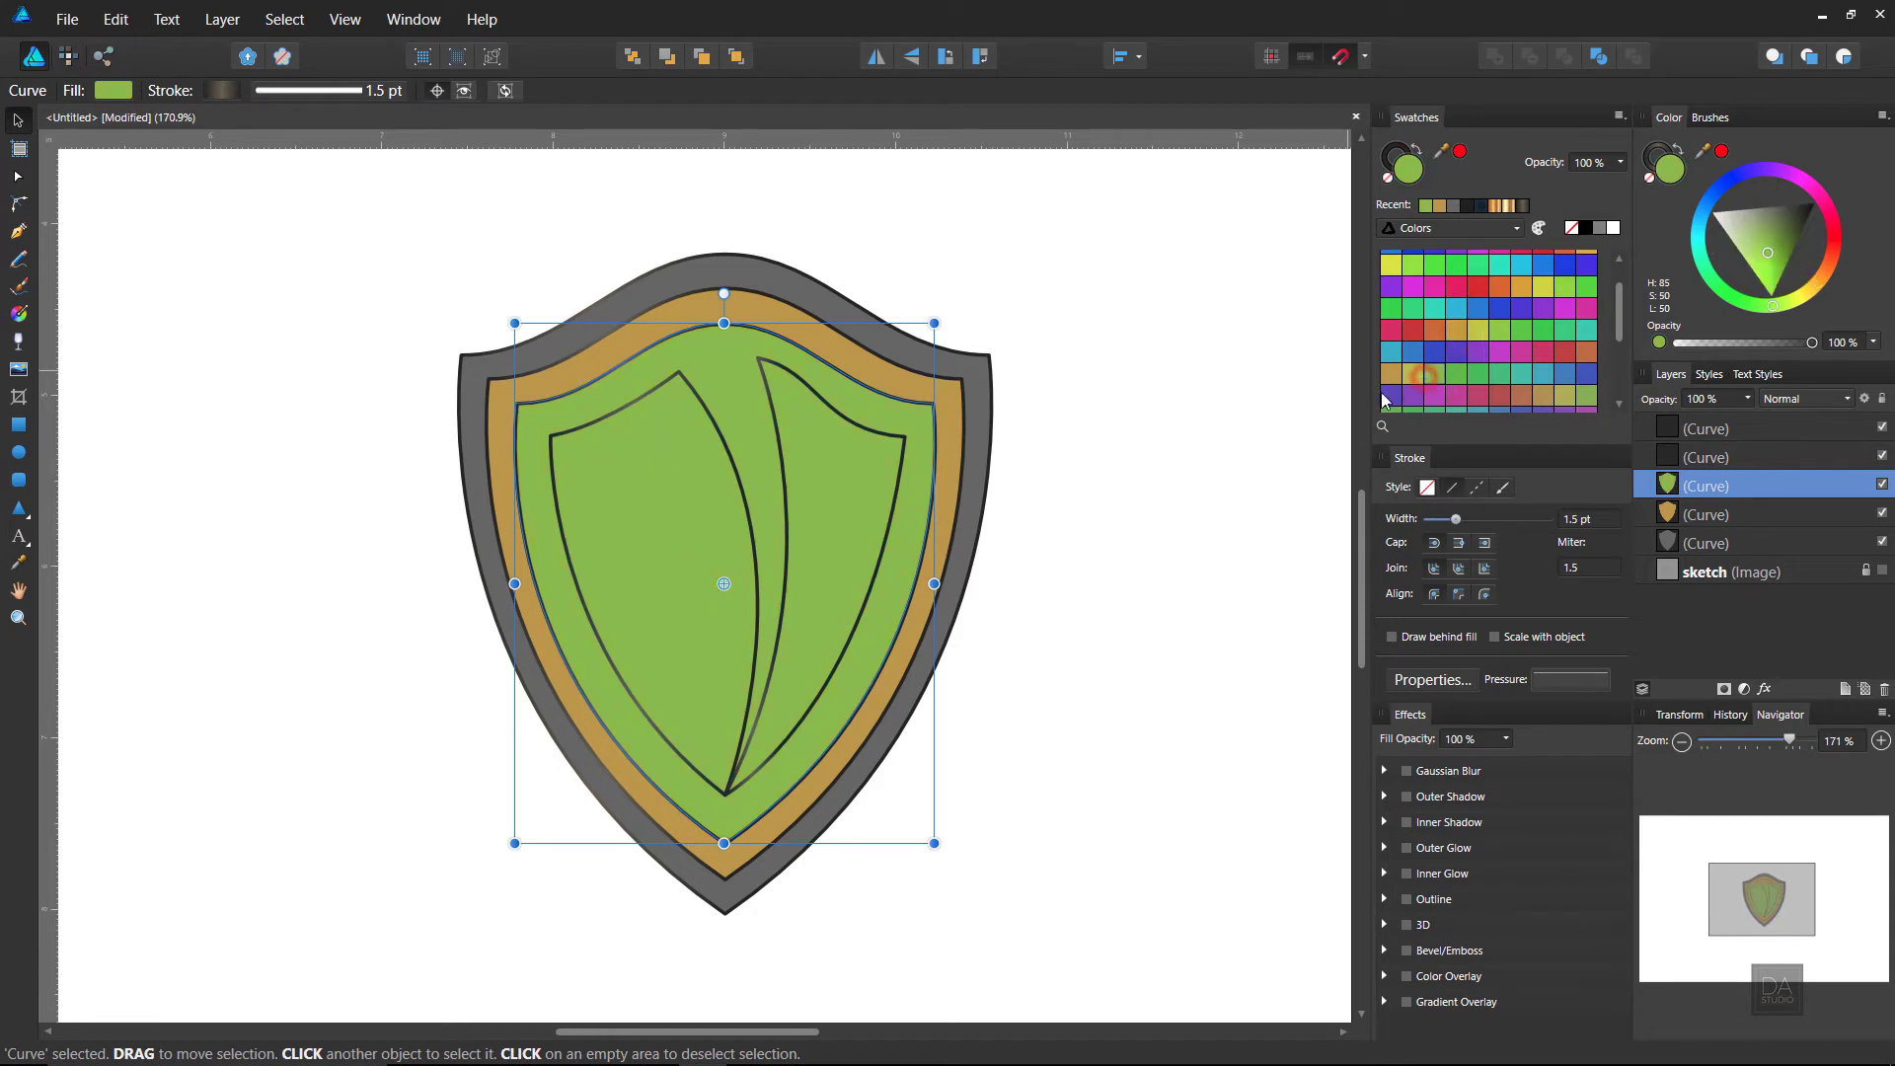
pyautogui.click(1108, 435)
pyautogui.click(892, 464)
pyautogui.click(903, 464)
pyautogui.keyDown('shift'); pyautogui.click(746, 519); pyautogui.keyUp('shift')
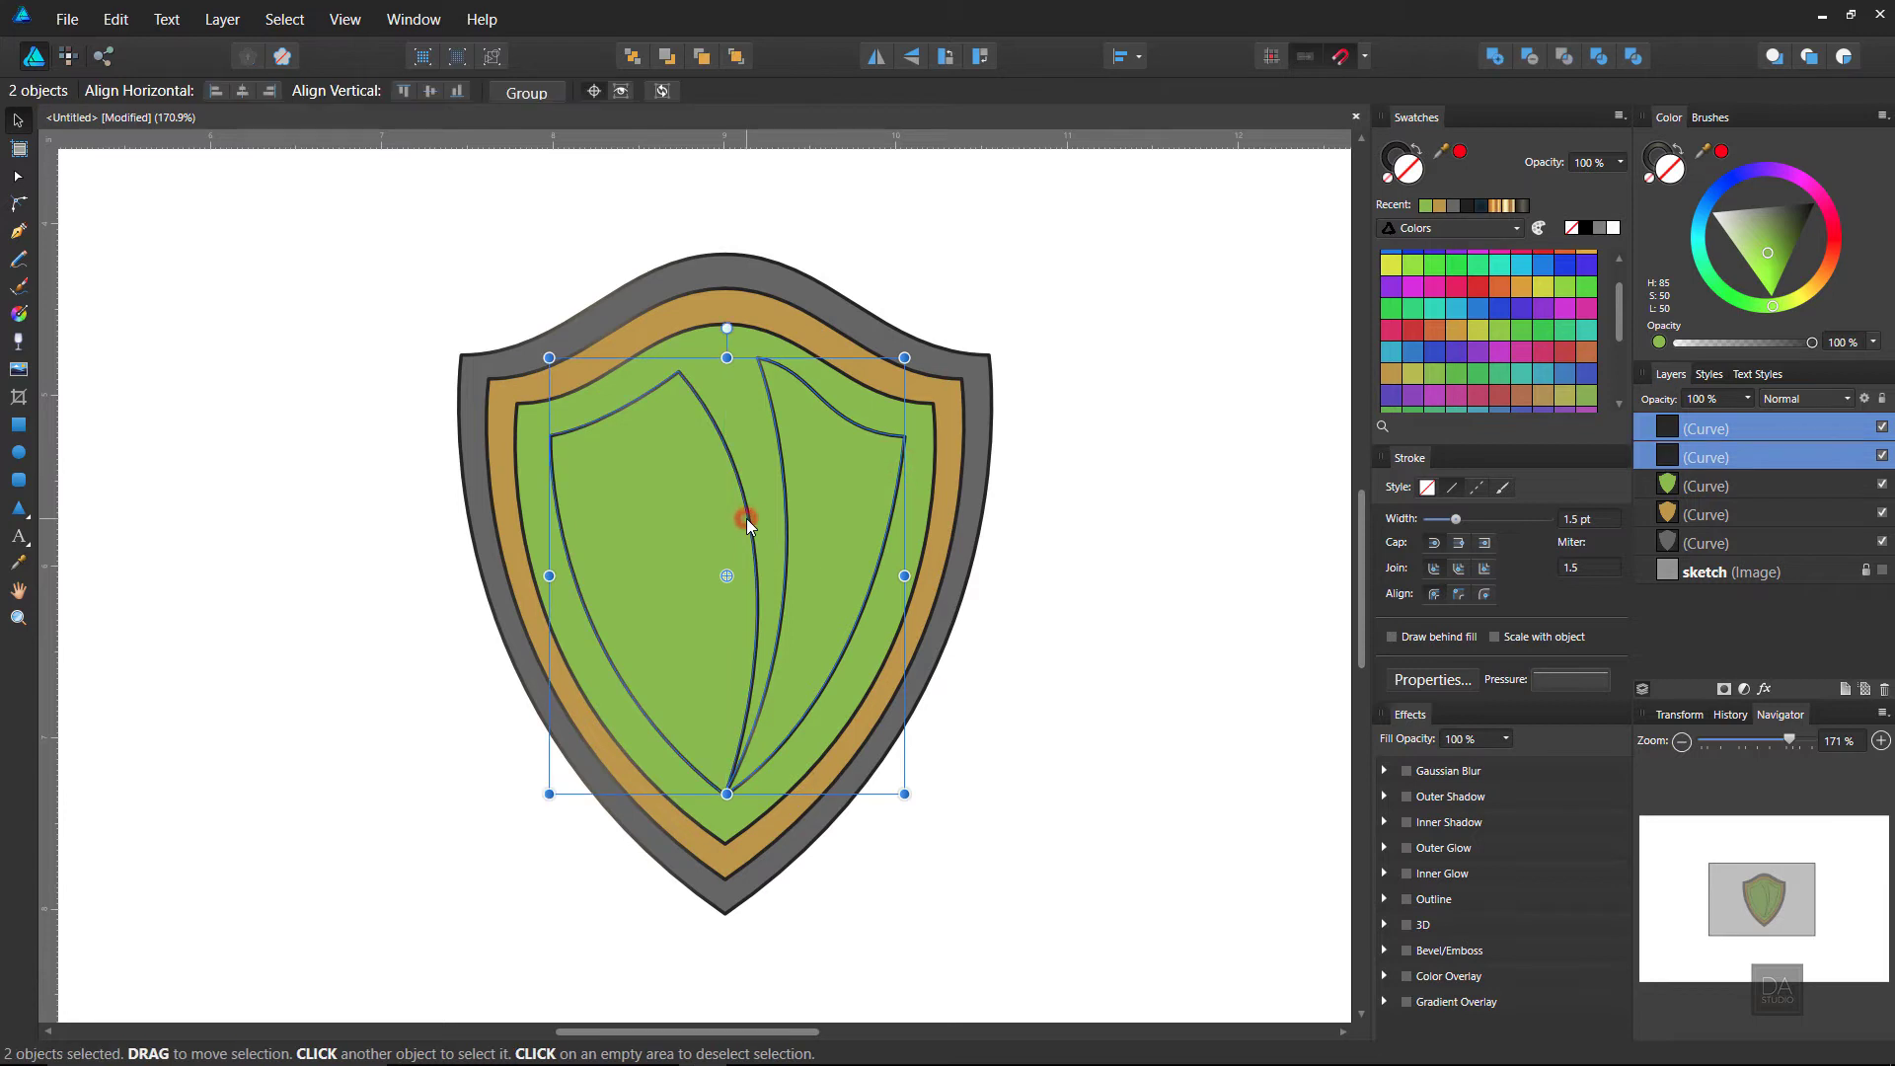
pyautogui.click(1512, 351)
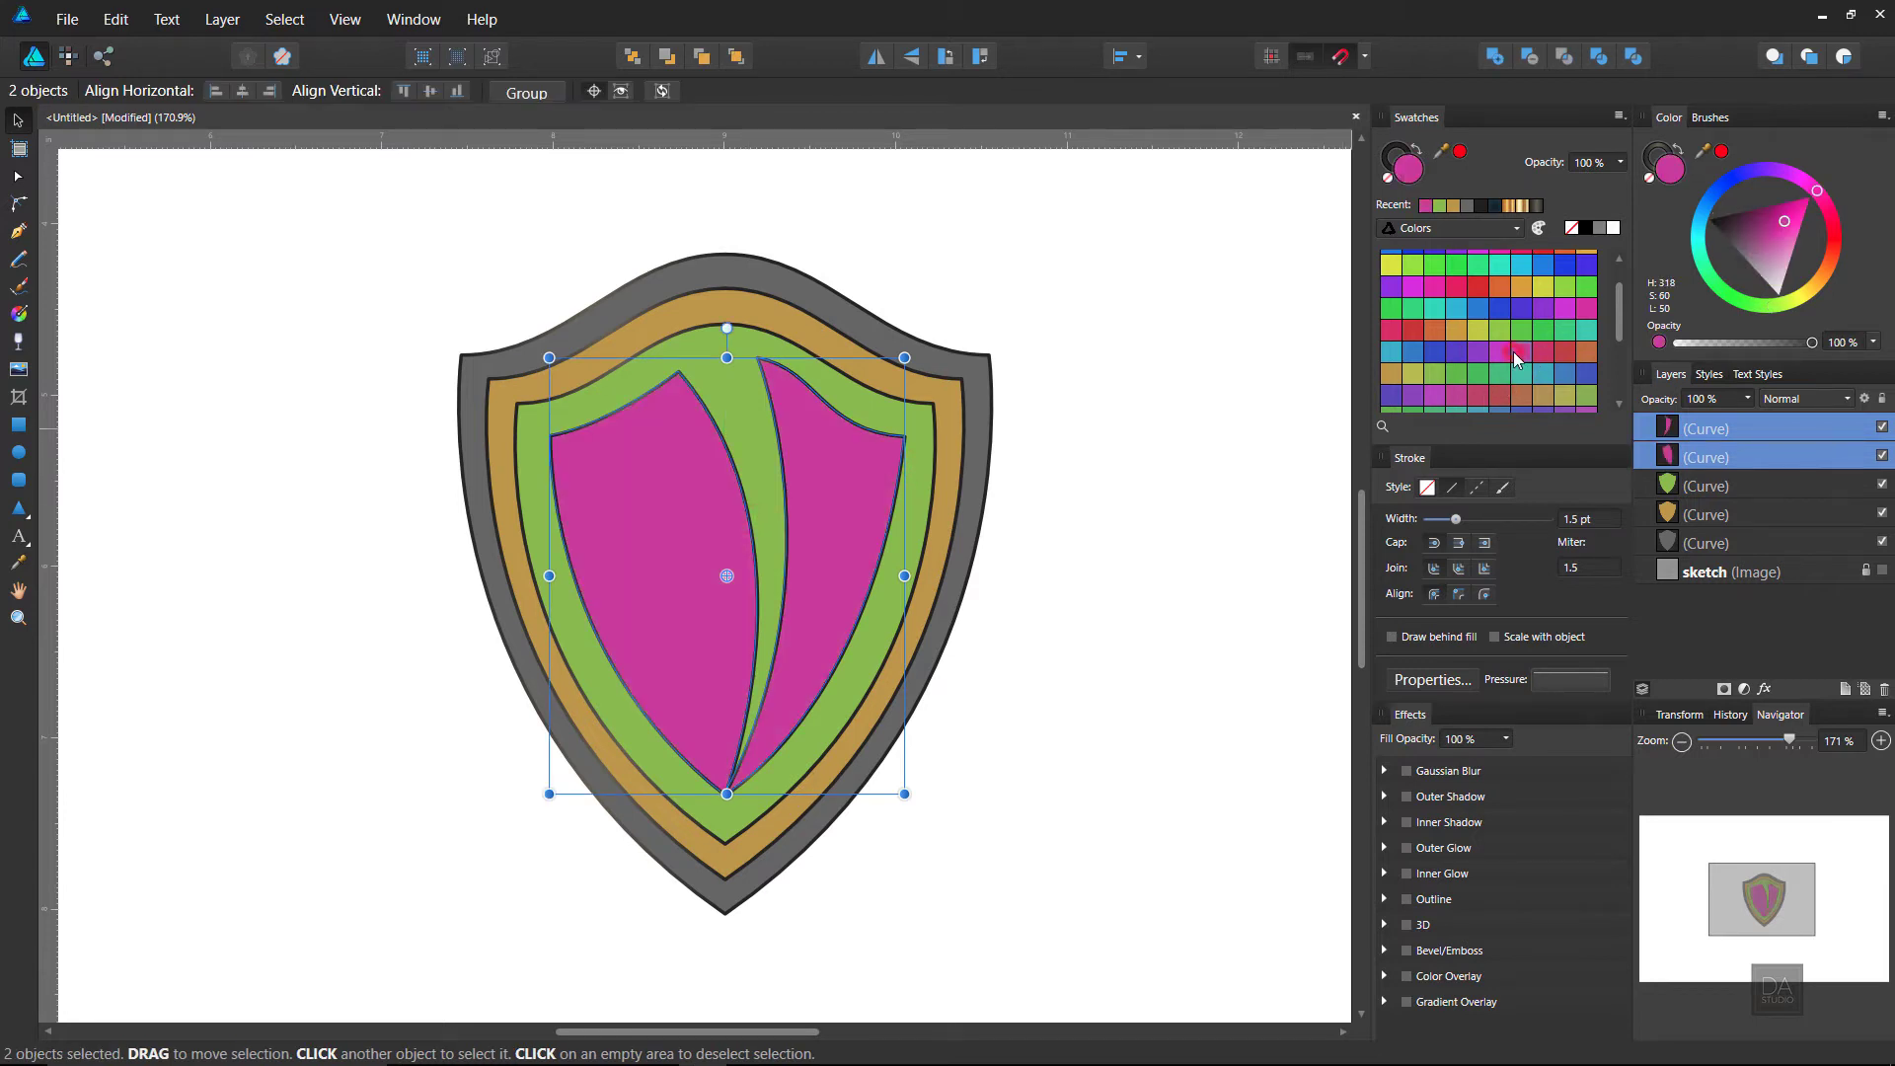
pyautogui.click(1163, 434)
pyautogui.click(949, 413)
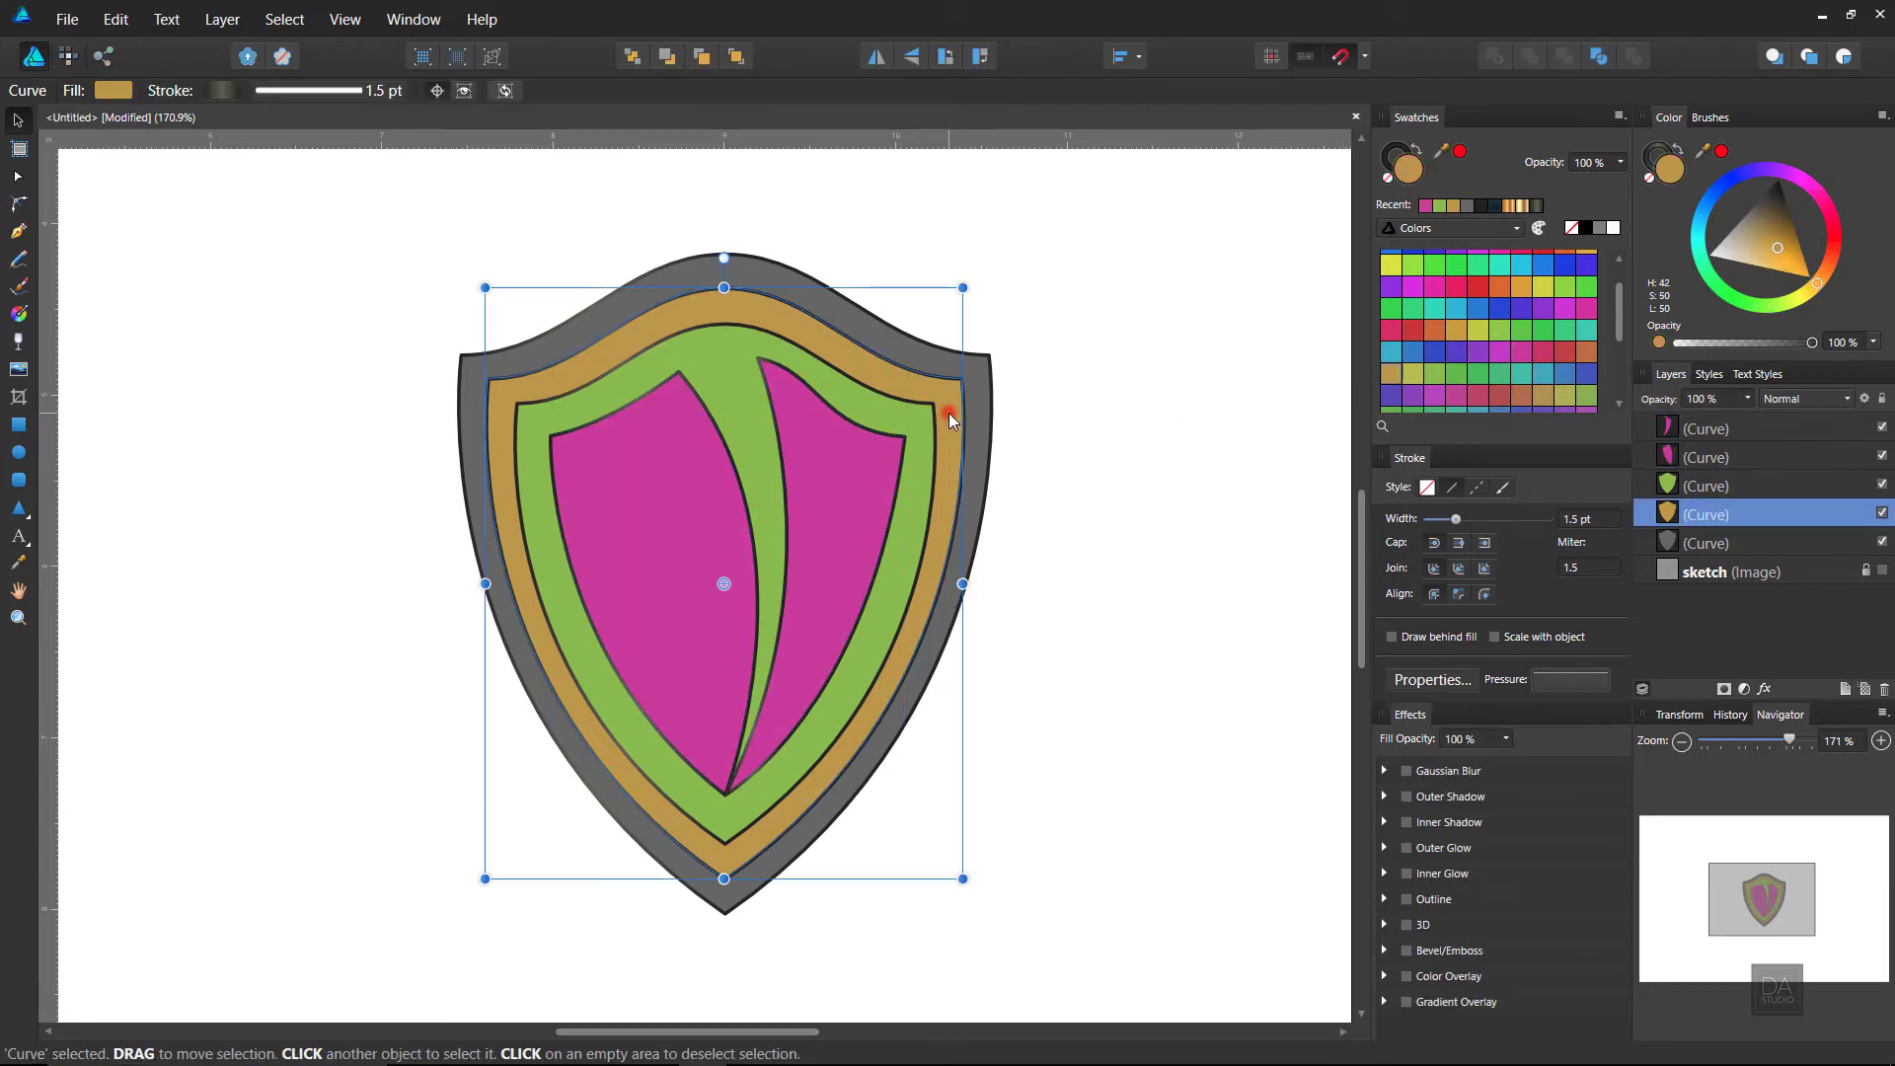
pyautogui.keyDown('shift'); pyautogui.click(908, 412); pyautogui.keyUp('shift')
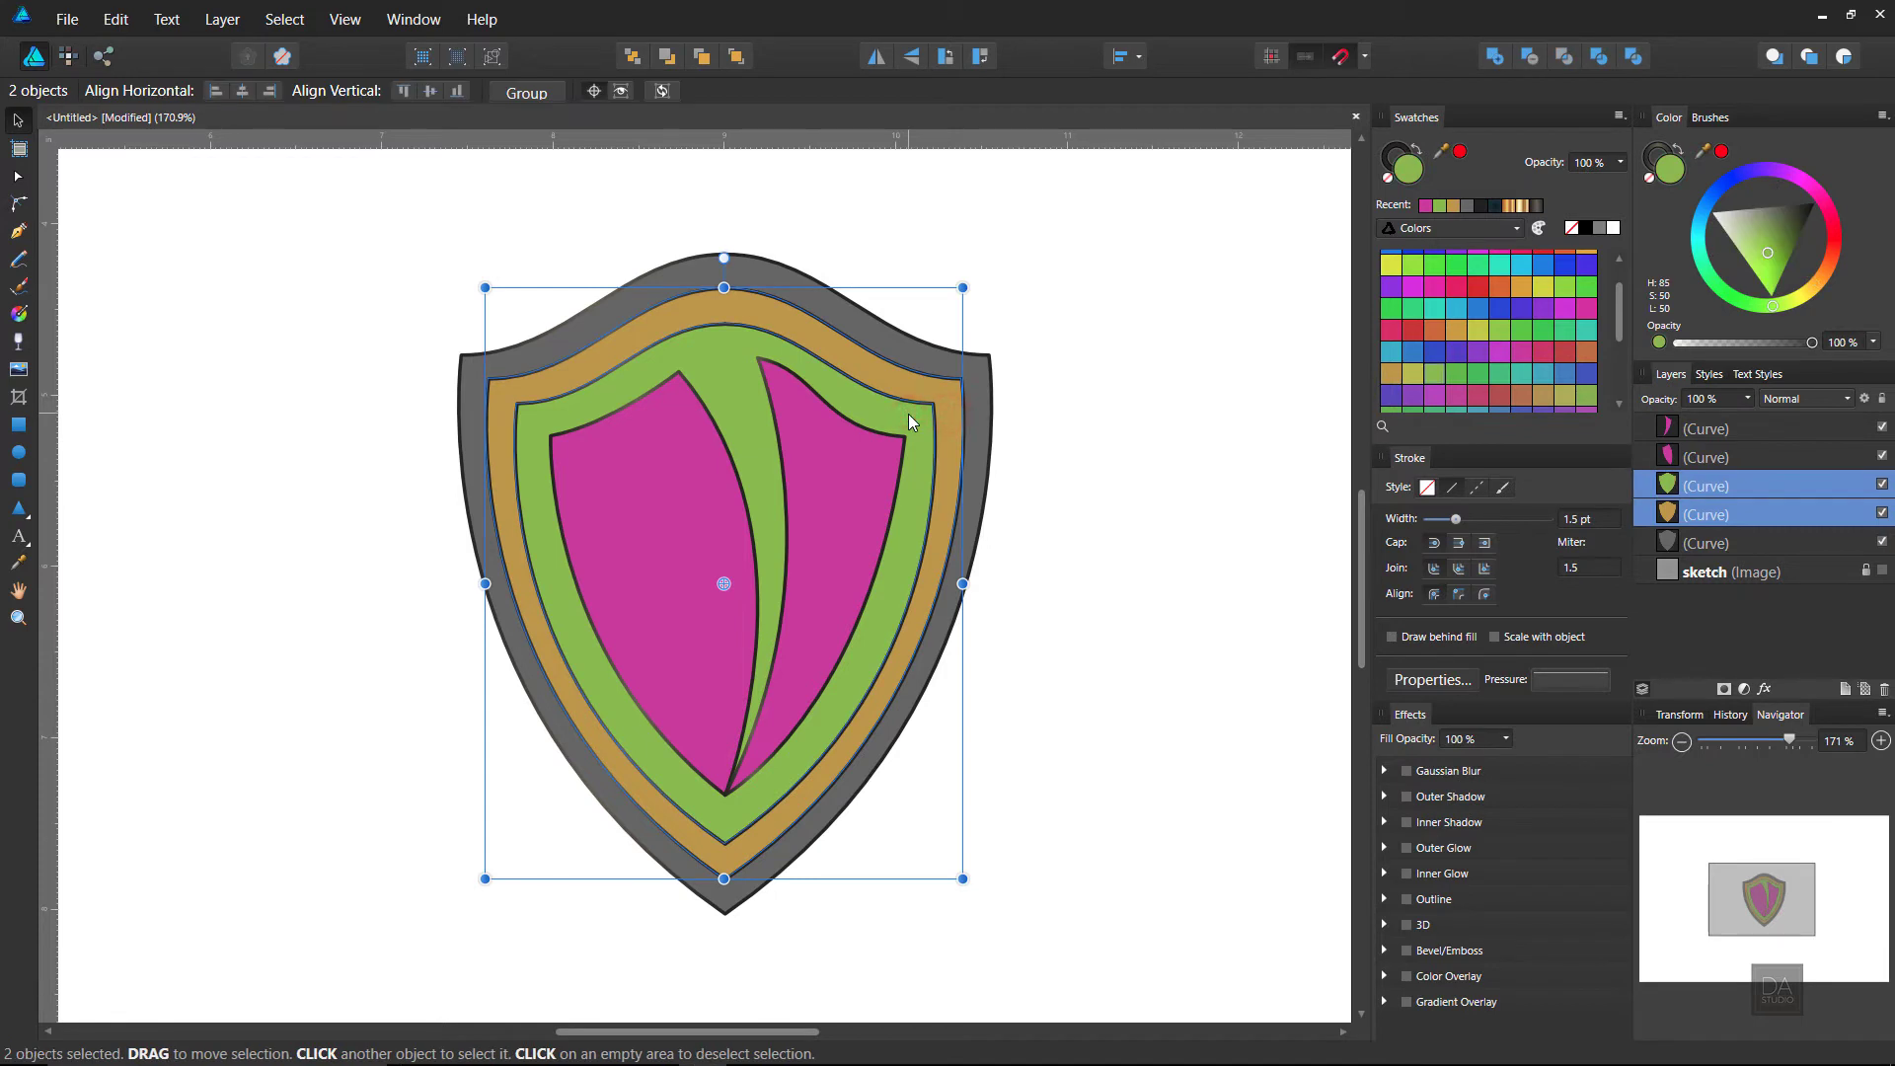
pyautogui.moveTo(910, 423); pyautogui.dragTo(1139, 440)
pyautogui.hotkey('ctrl', 'z')
pyautogui.click(1529, 57)
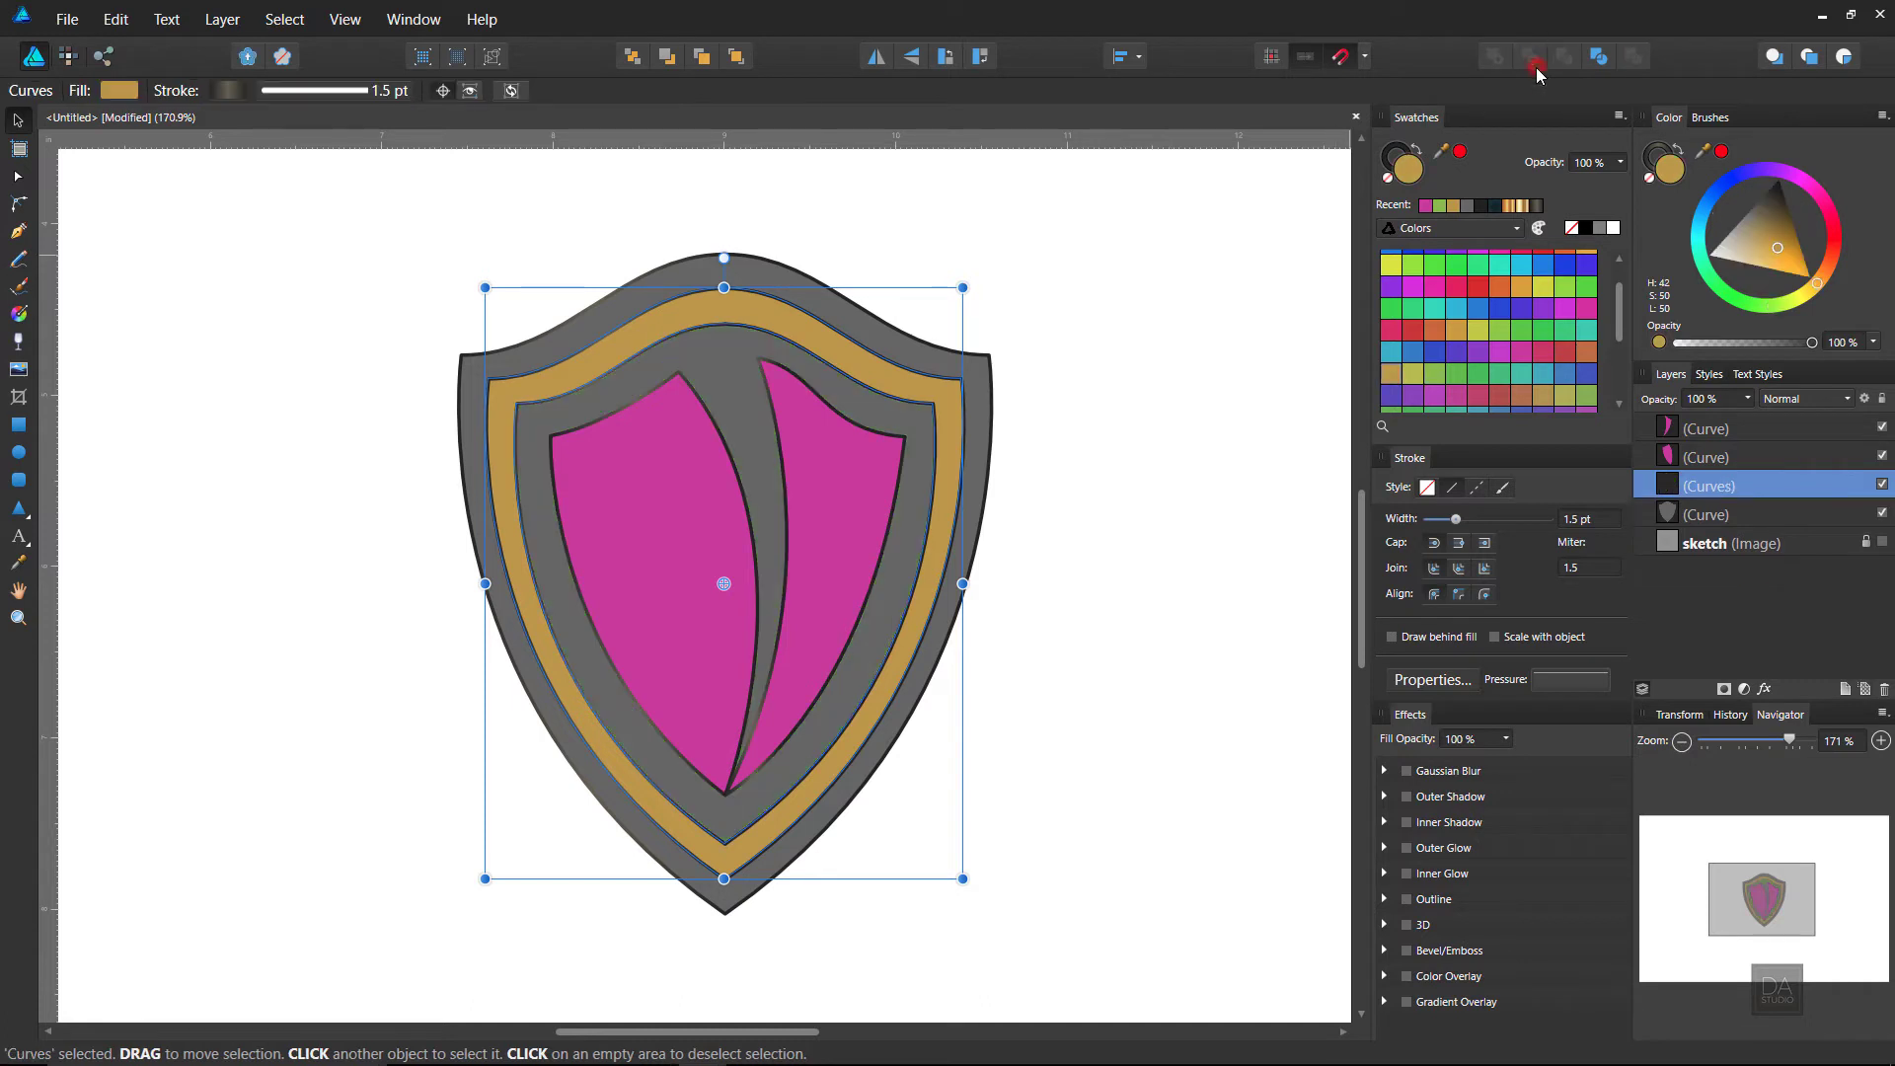
pyautogui.click(1191, 362)
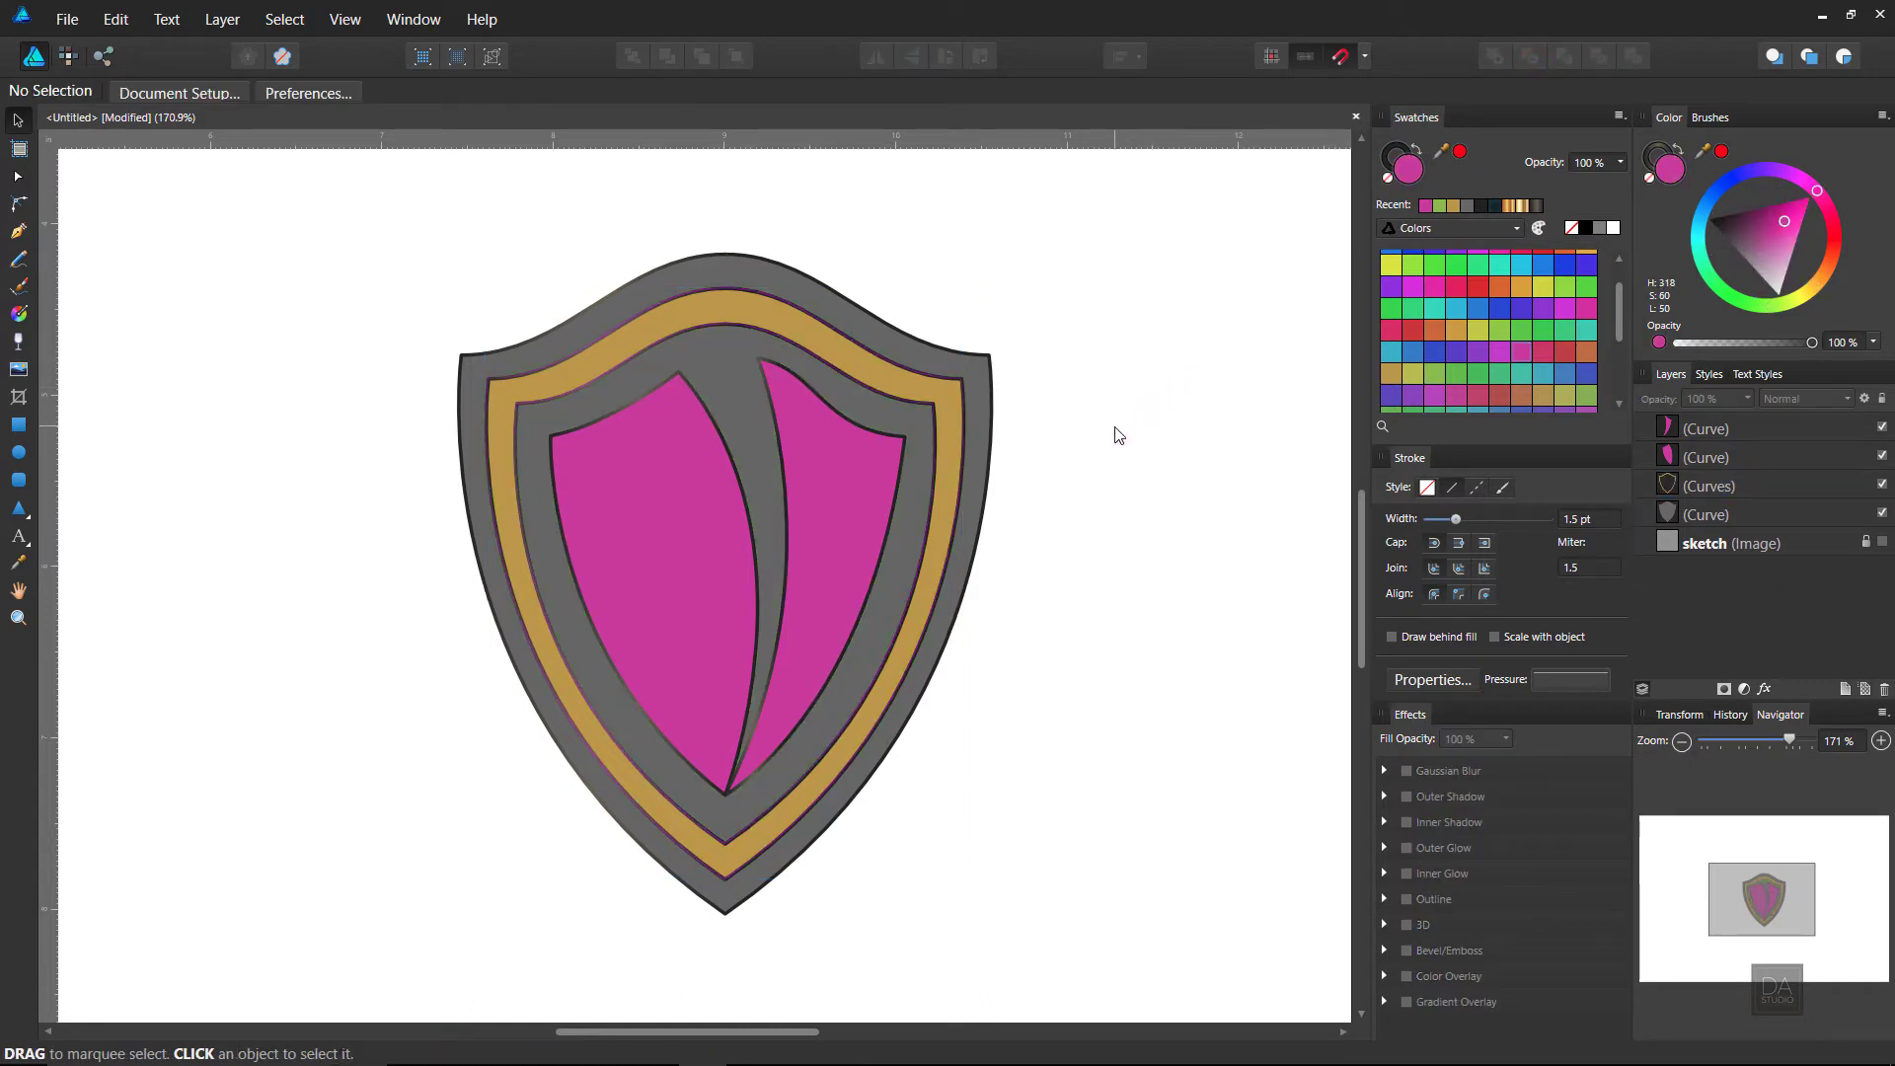
# Step: Give the outer shield a dark gradient running from its top to the bottom point
pyautogui.click(998, 440)
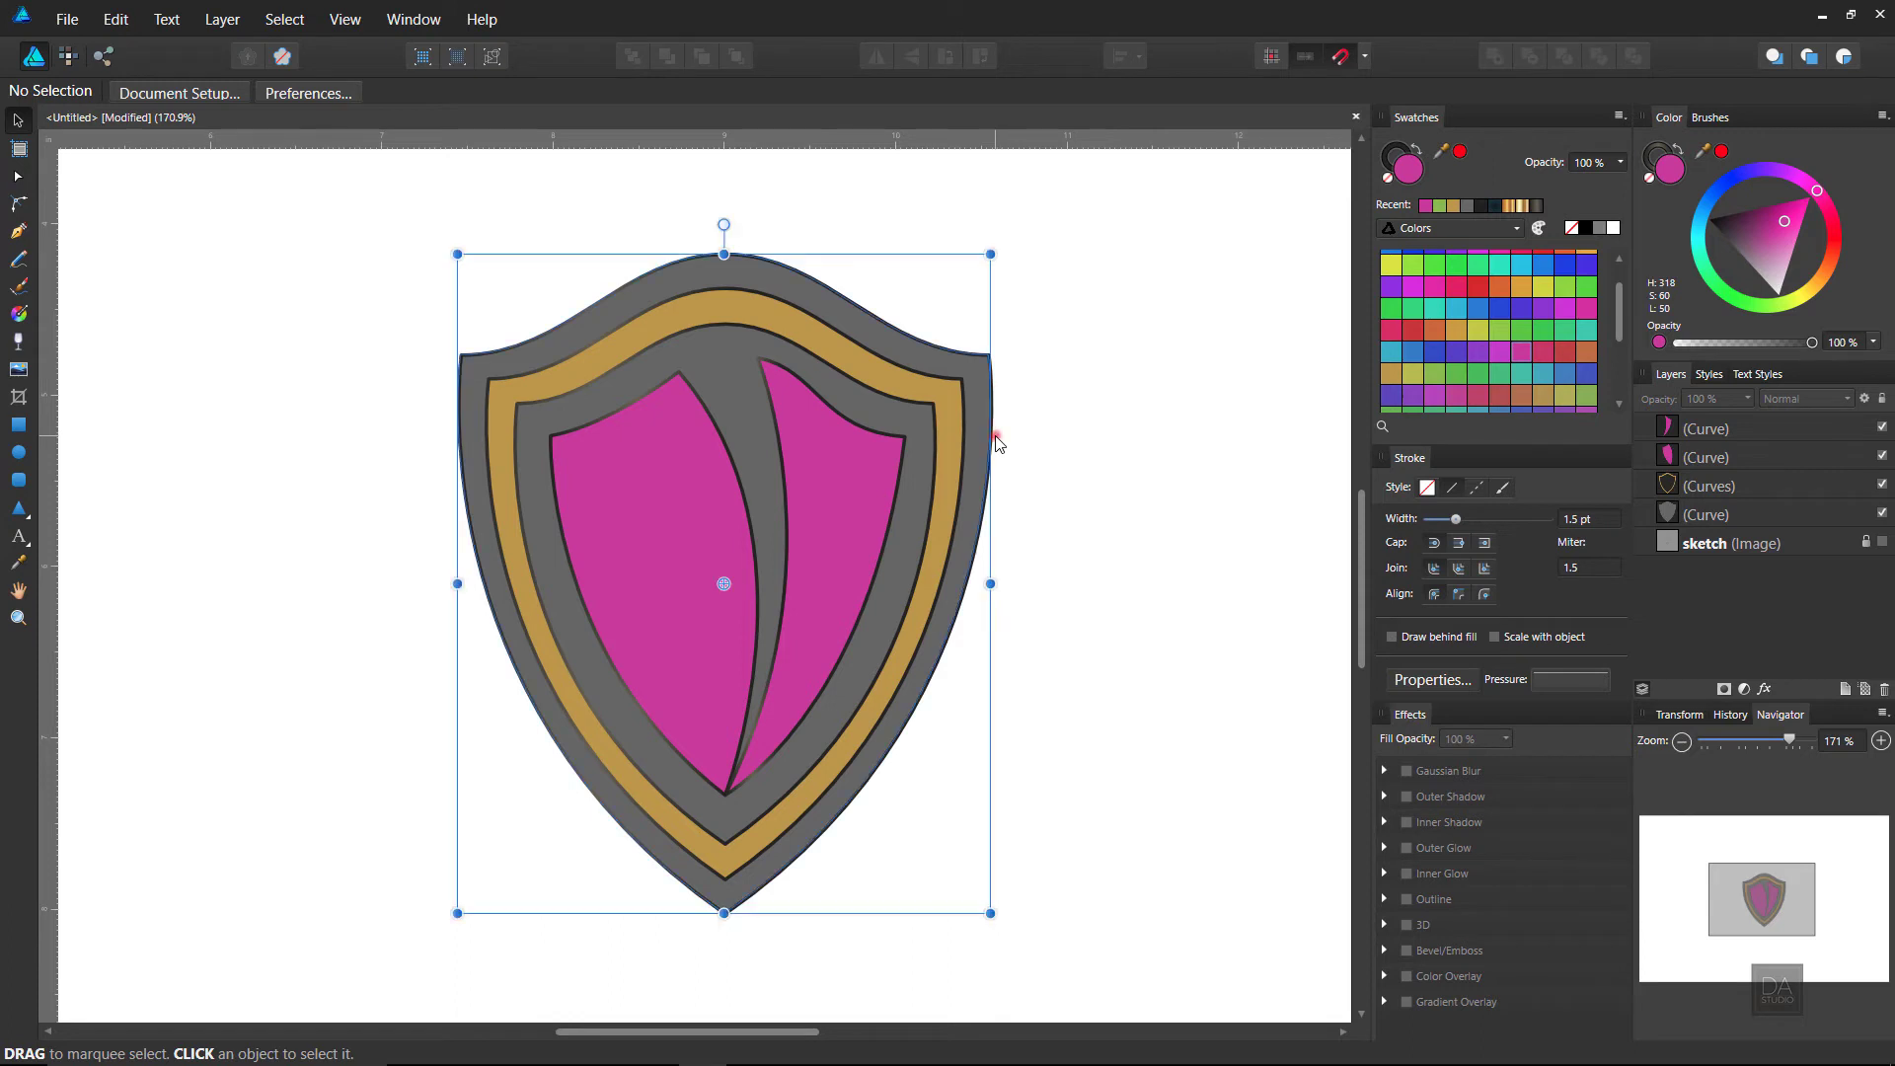
pyautogui.click(1439, 228)
pyautogui.click(1379, 299)
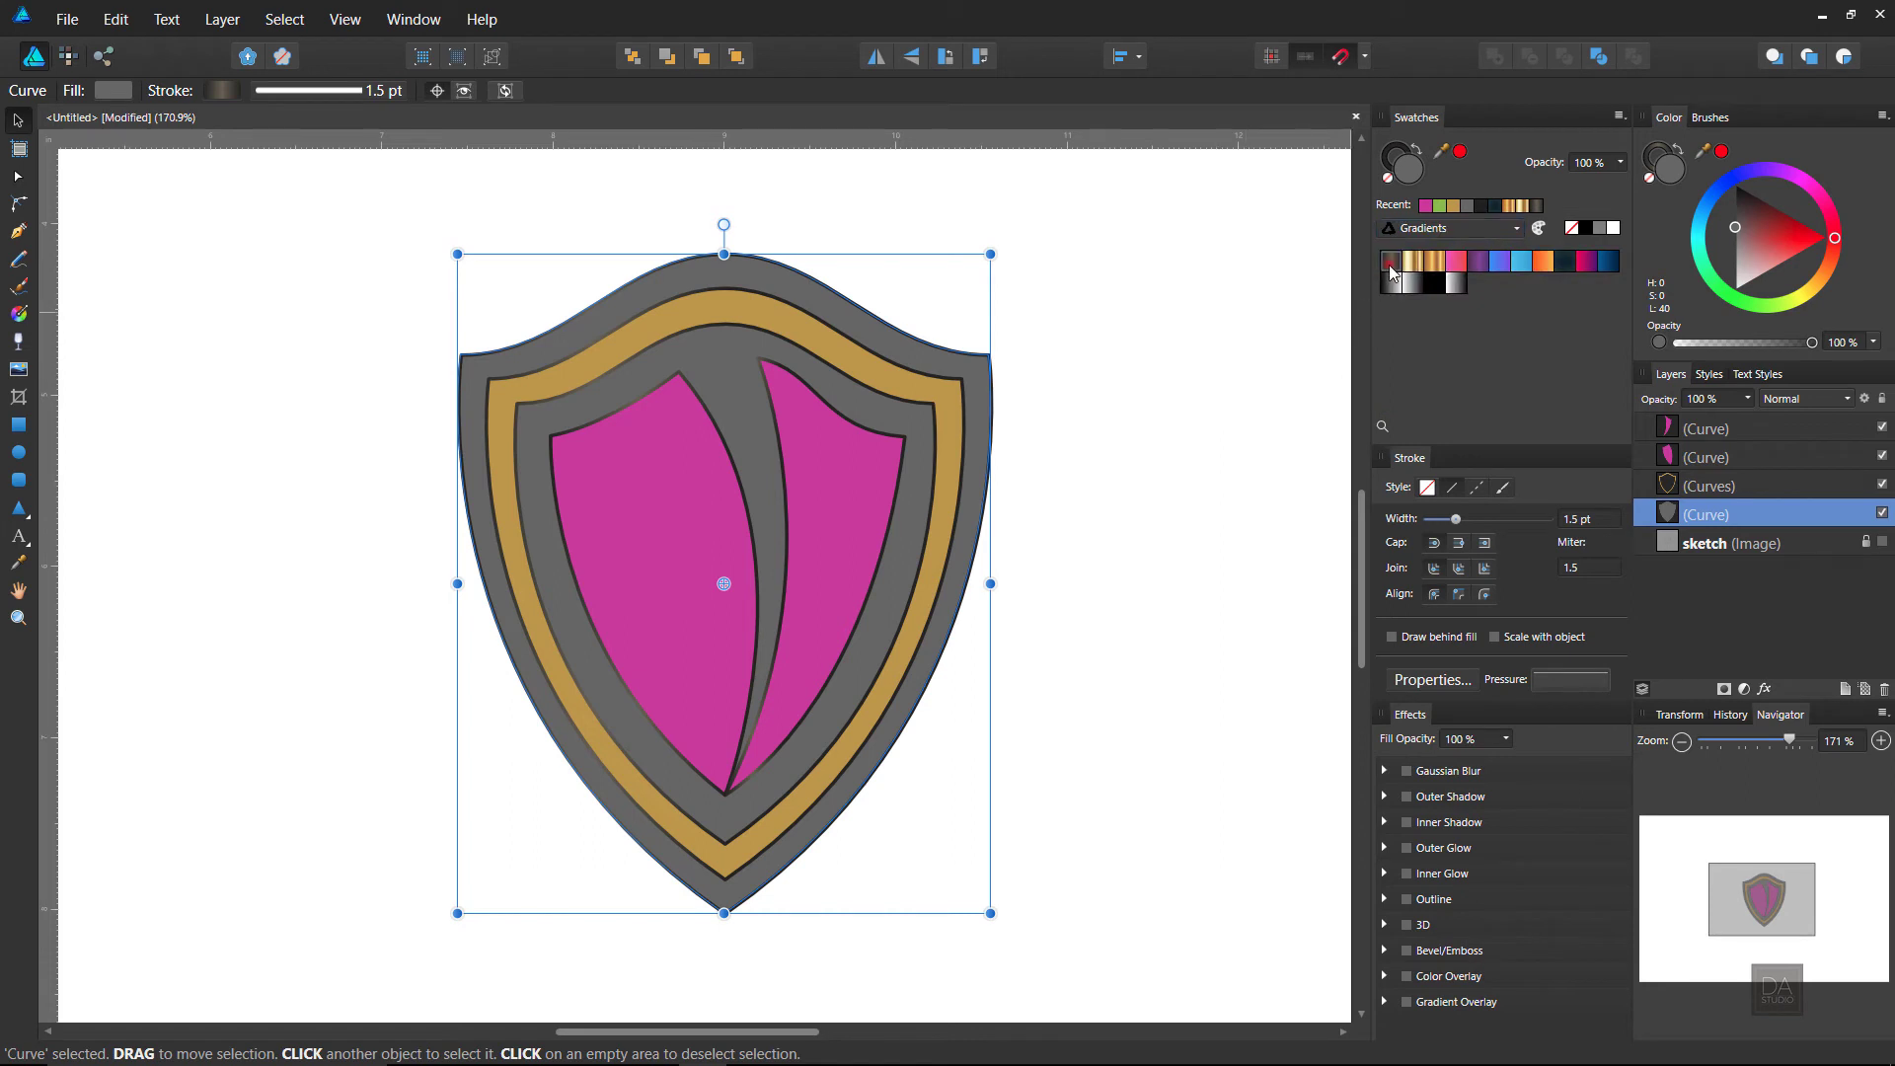
pyautogui.click(1391, 264)
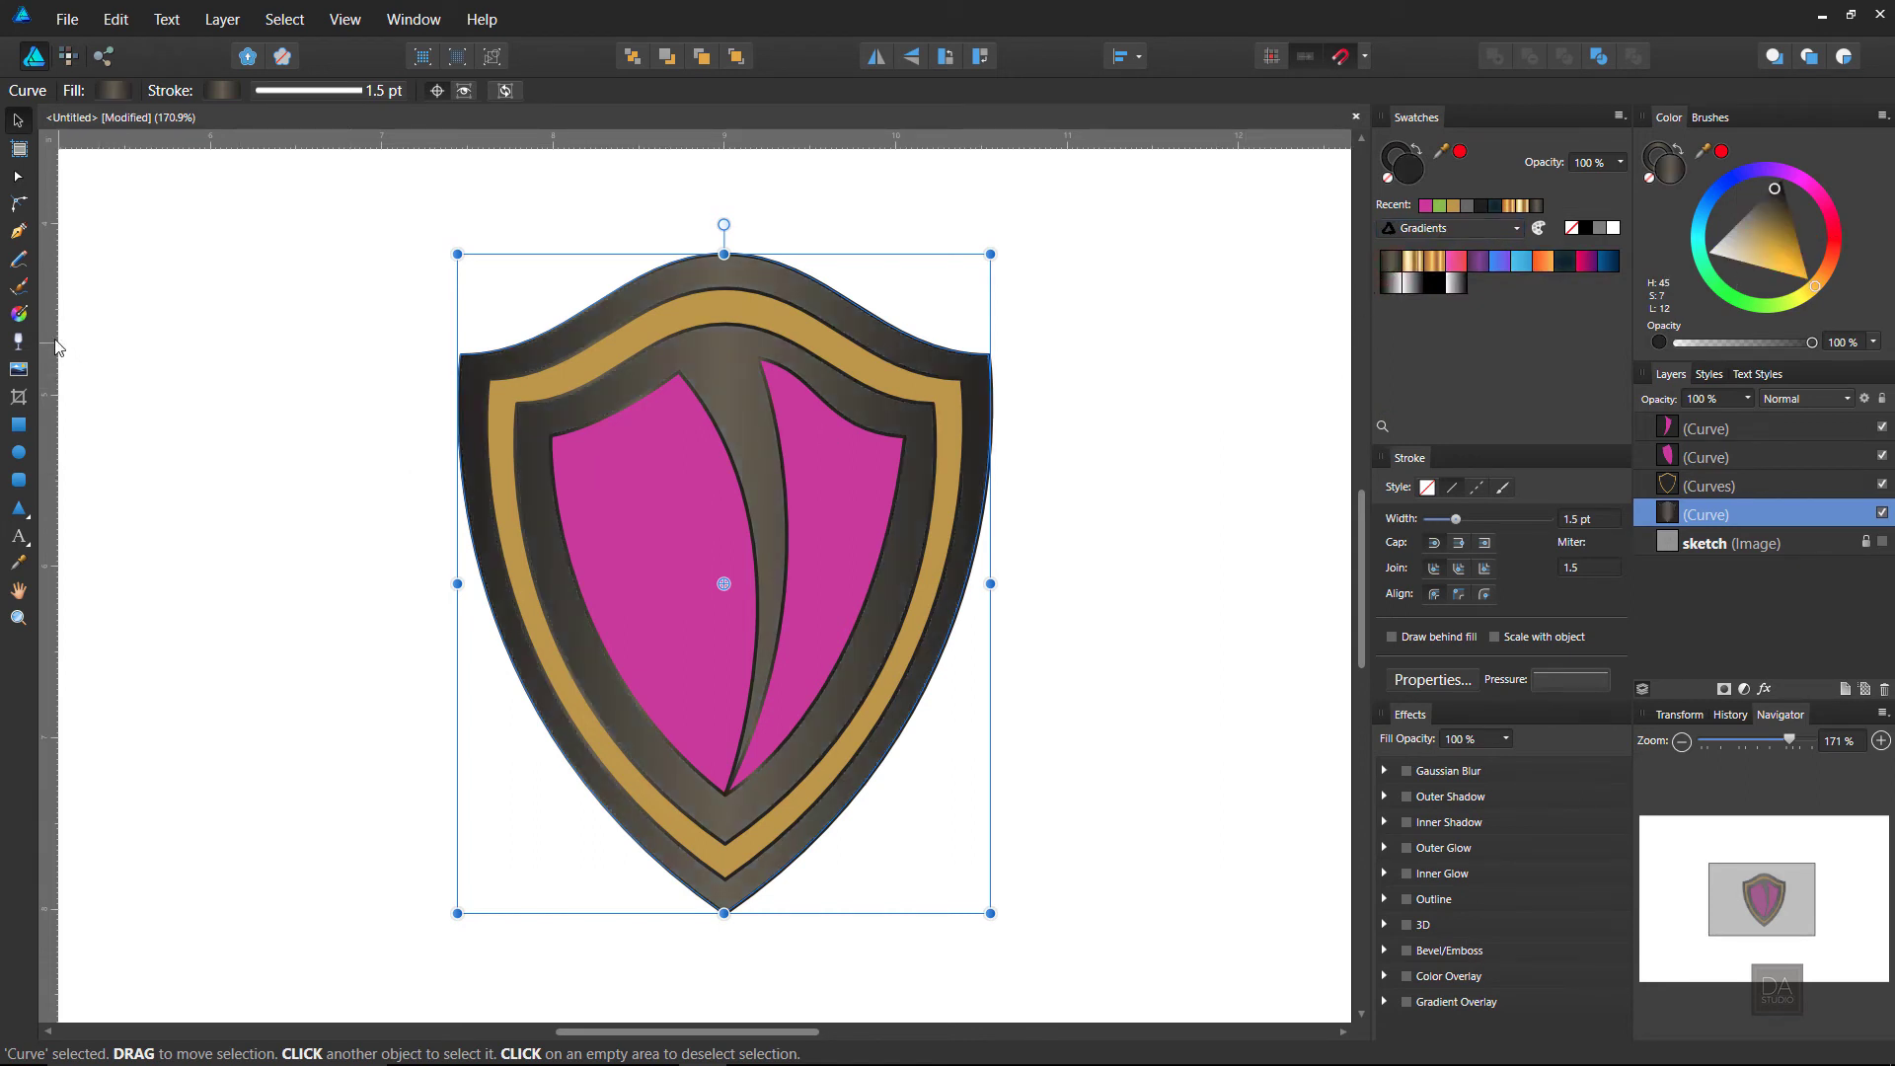
pyautogui.click(18, 314)
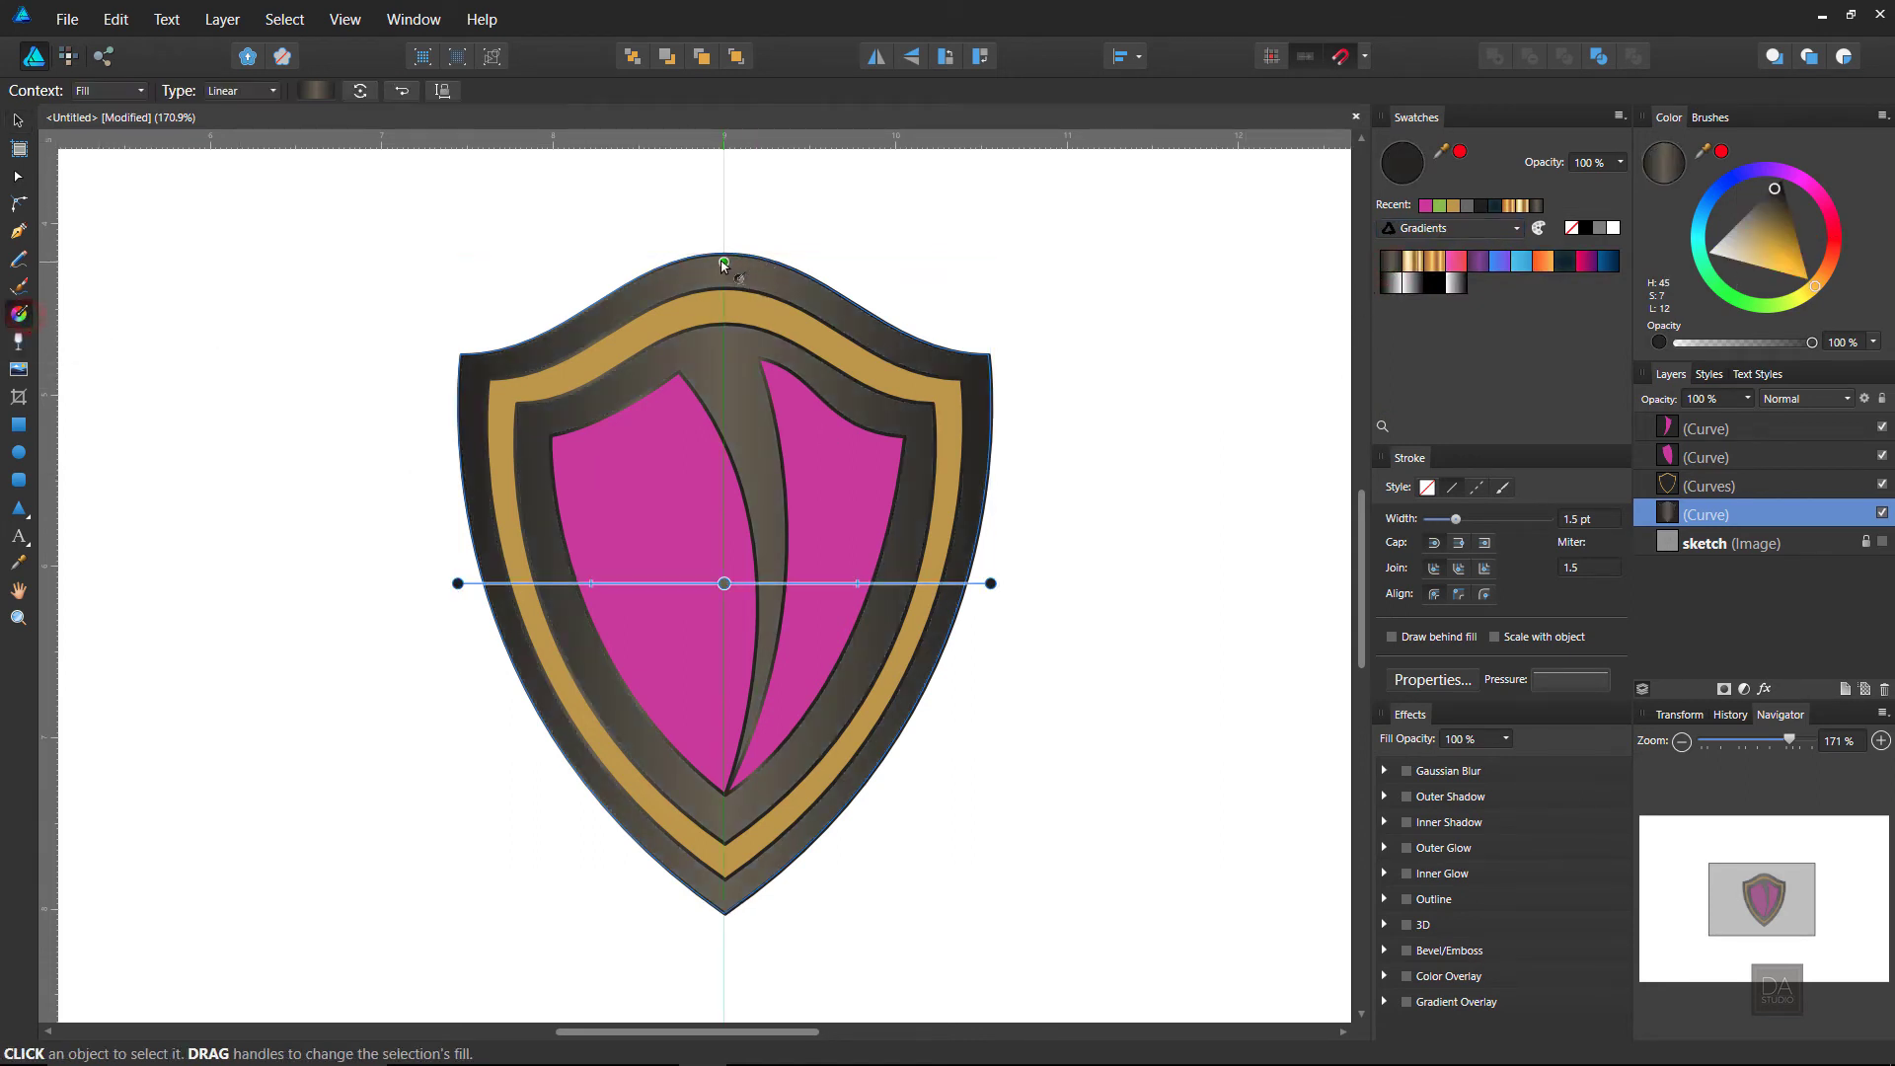
pyautogui.moveTo(723, 255); pyautogui.dragTo(725, 913)
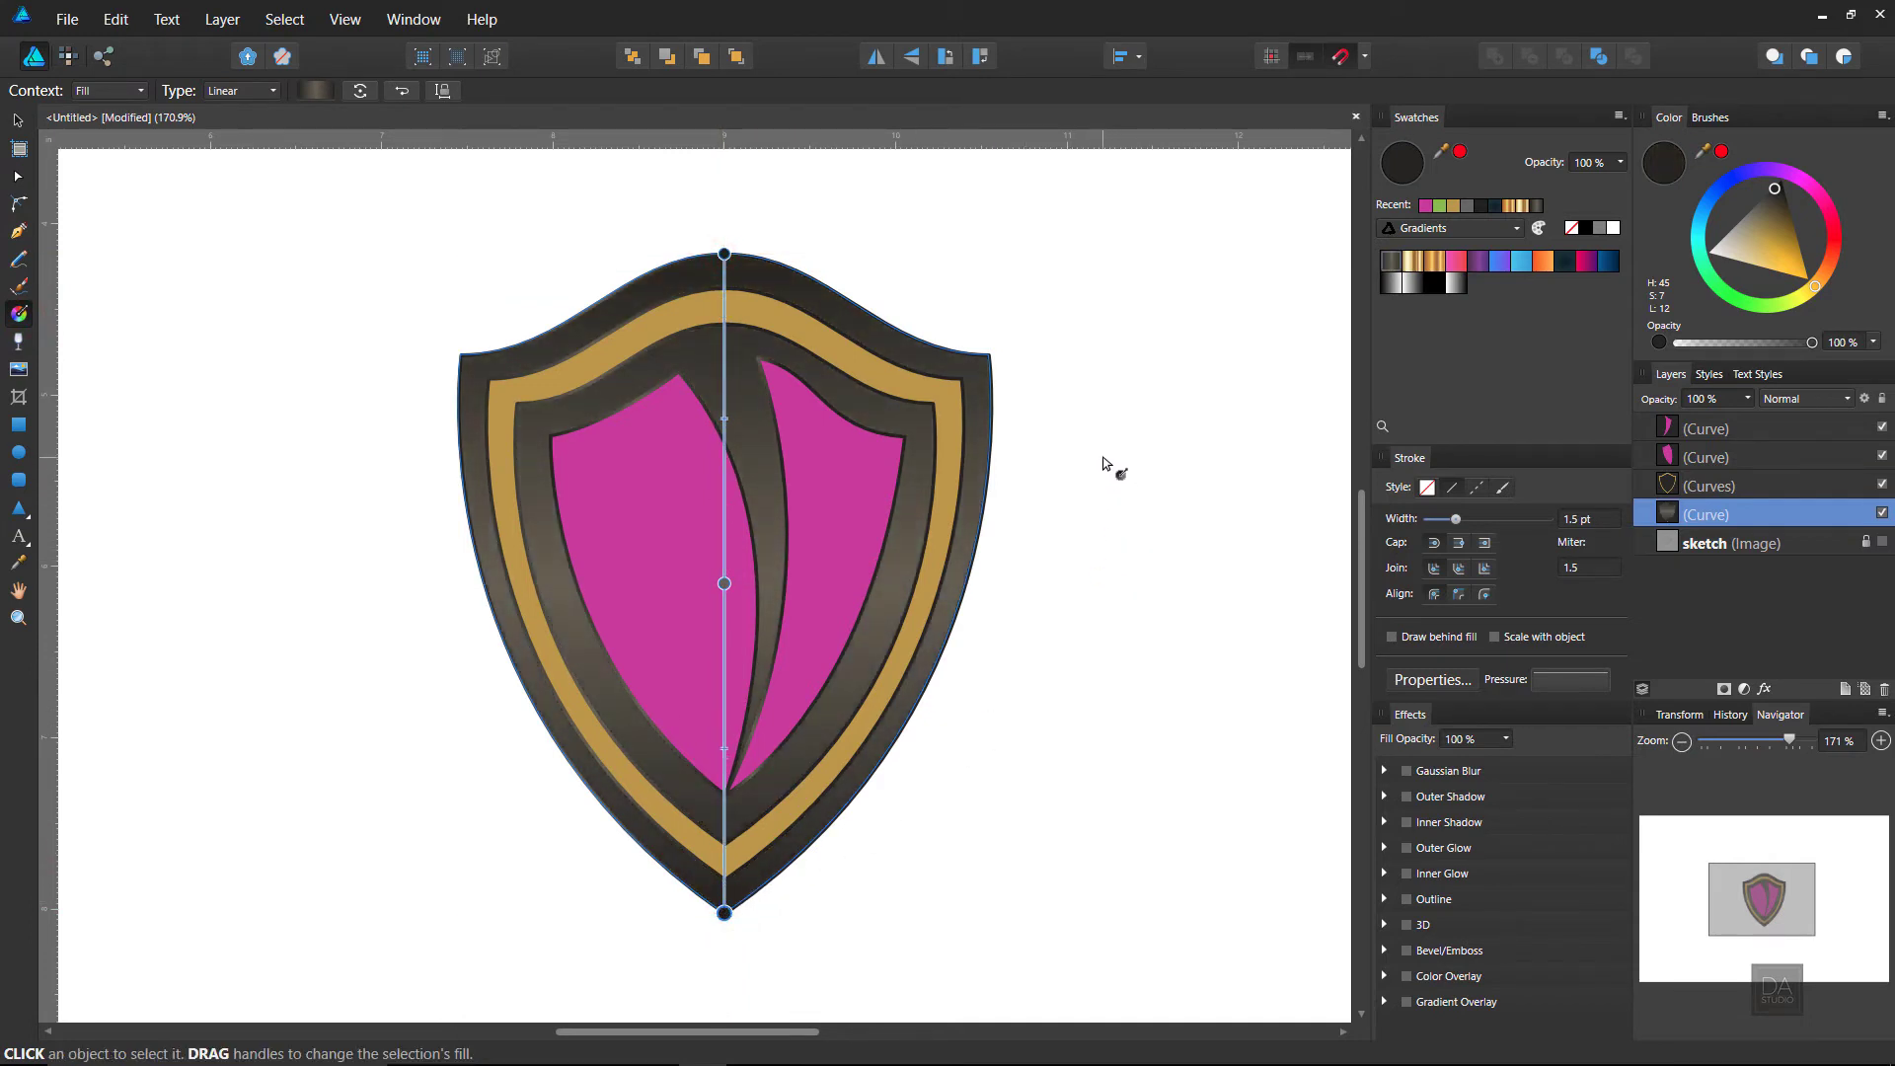
# Step: Fill the gold band with a vertical metallic gold gradient and give it a gold gradient outline
pyautogui.click(949, 415)
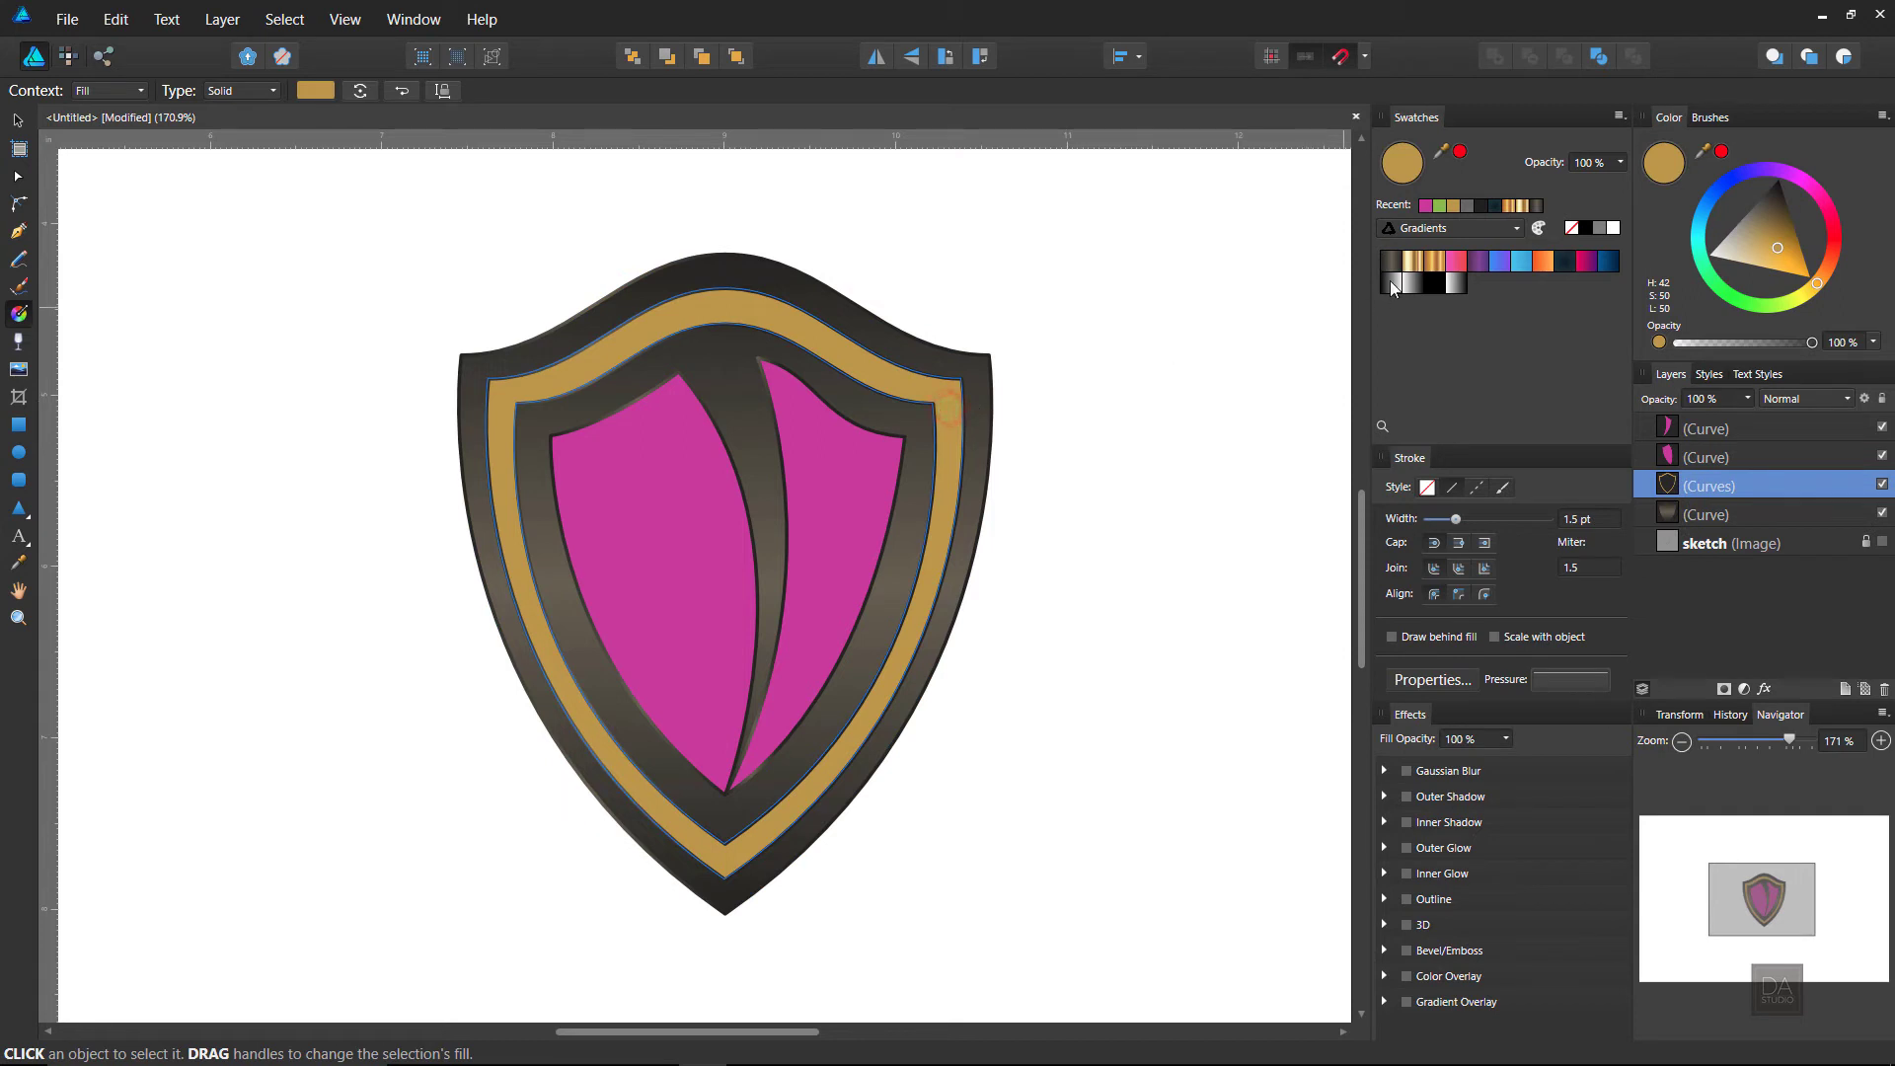
pyautogui.click(1433, 263)
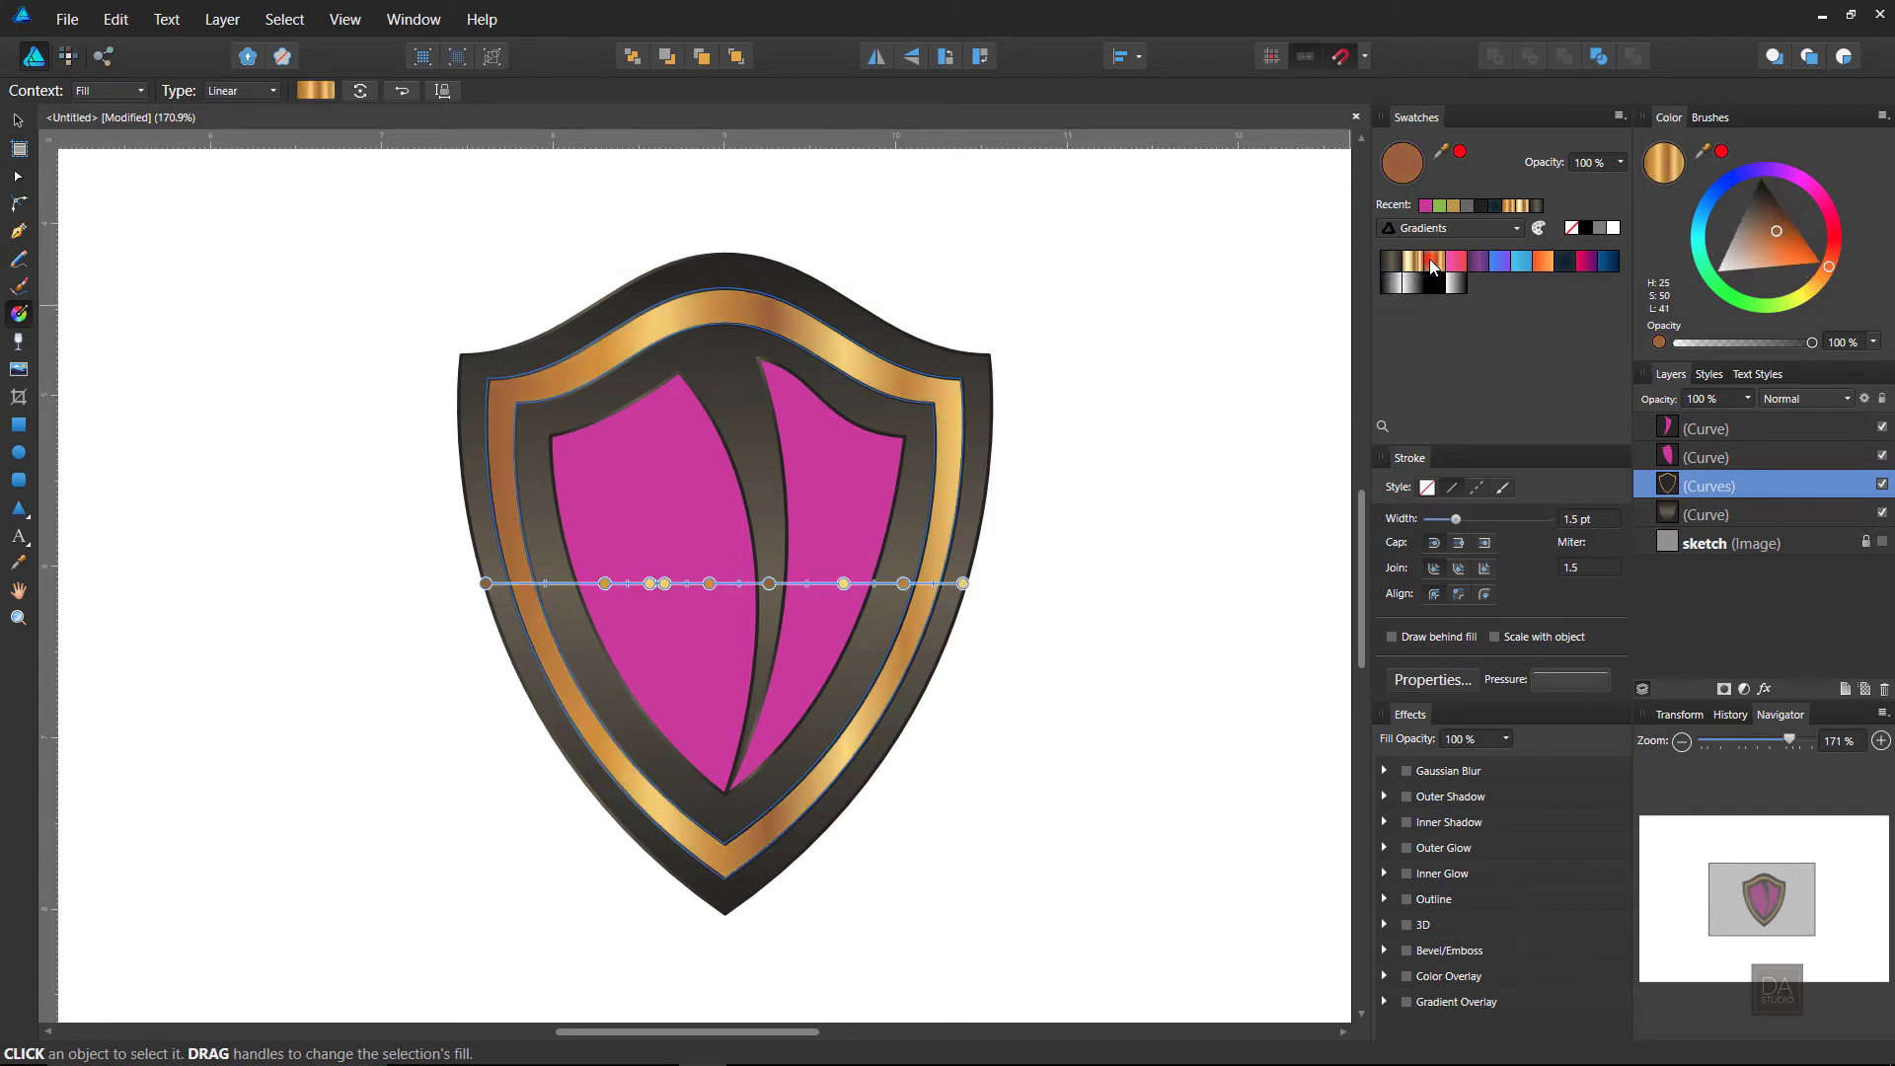
pyautogui.moveTo(724, 288); pyautogui.dragTo(724, 878)
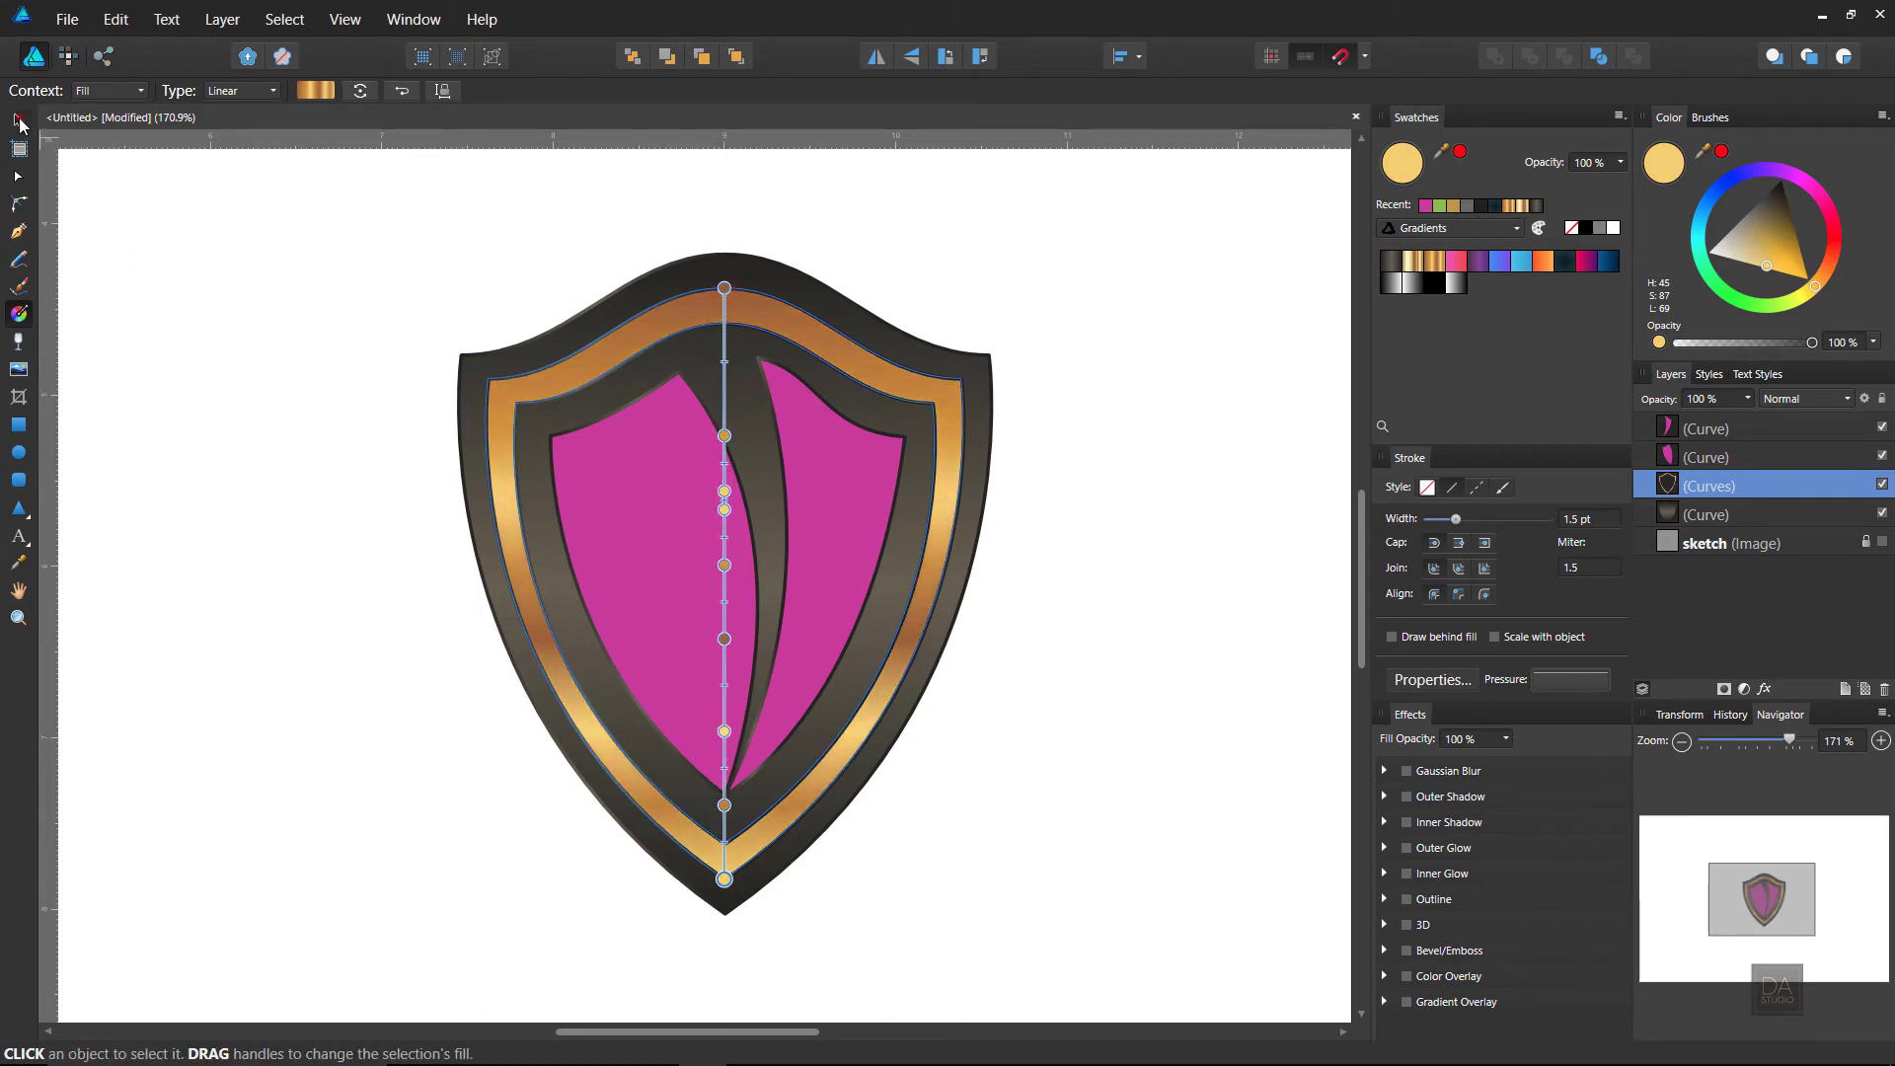
pyautogui.click(18, 120)
pyautogui.click(1386, 168)
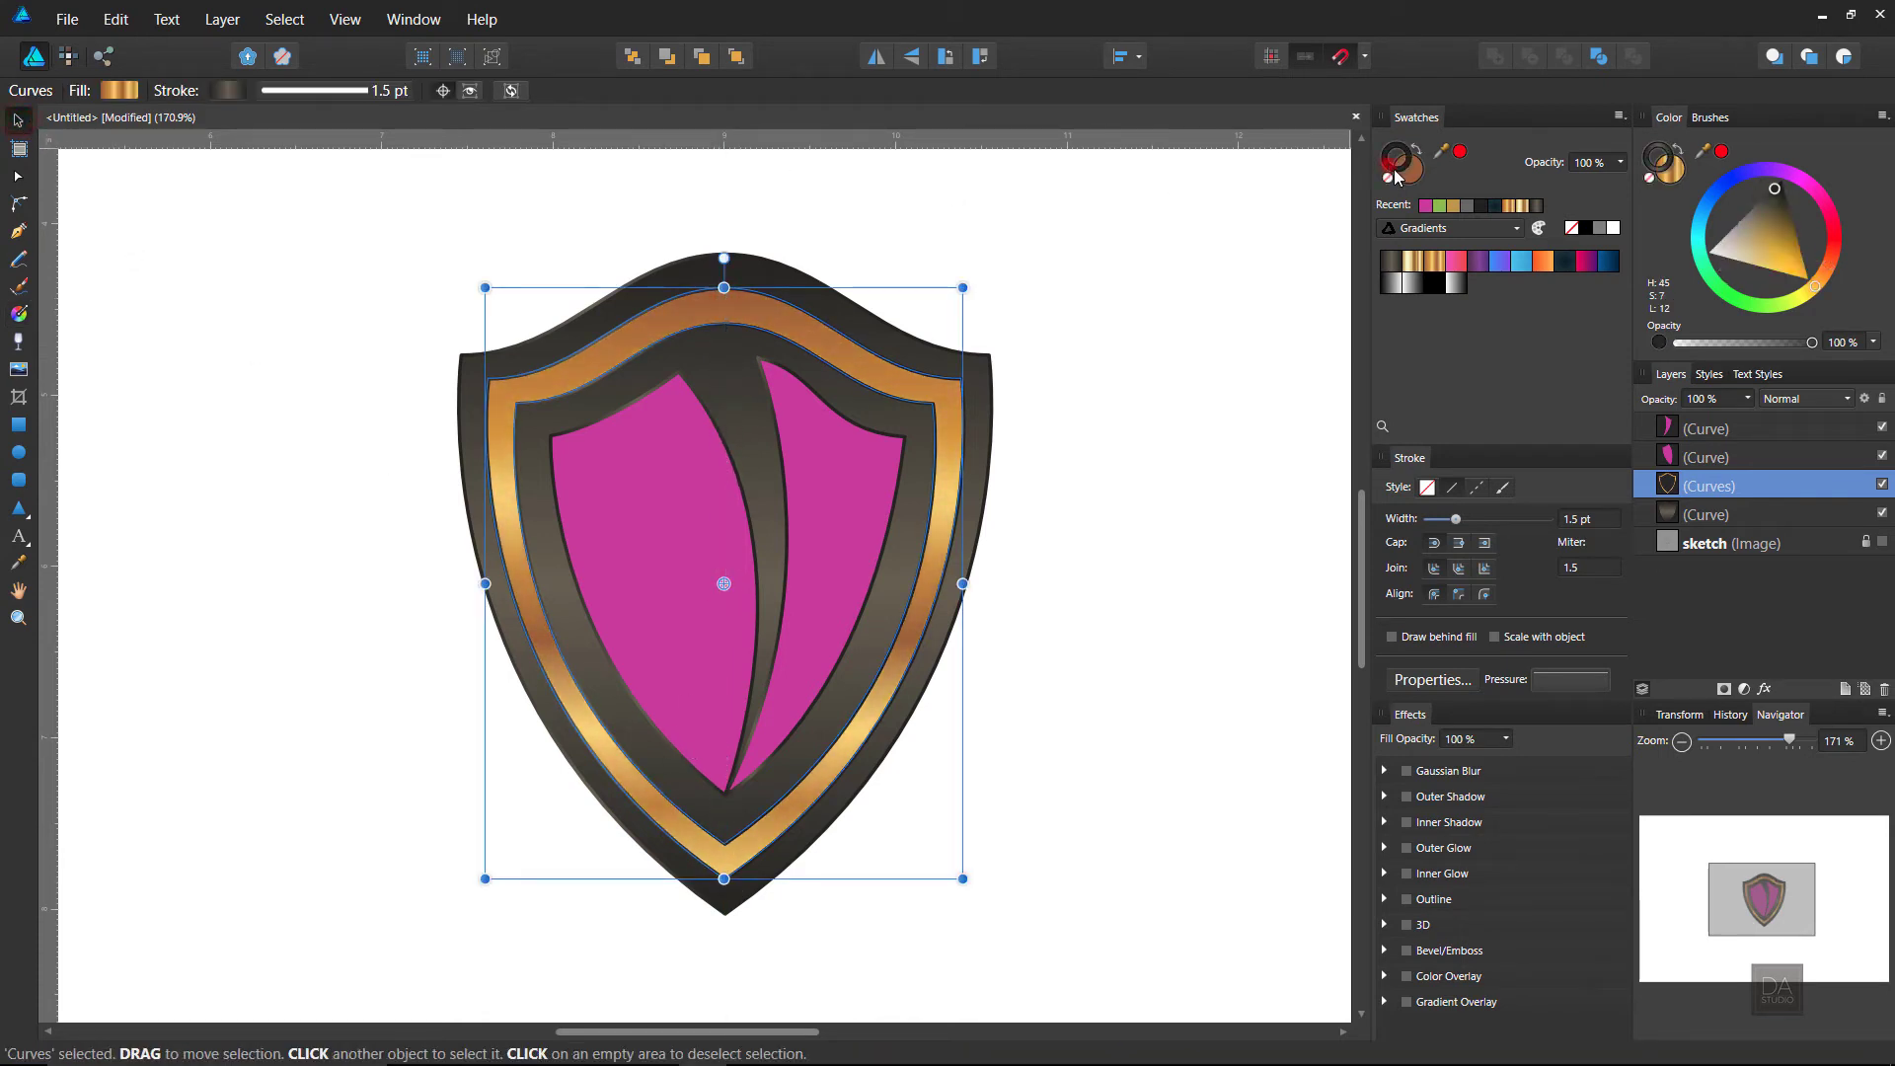
pyautogui.click(1413, 264)
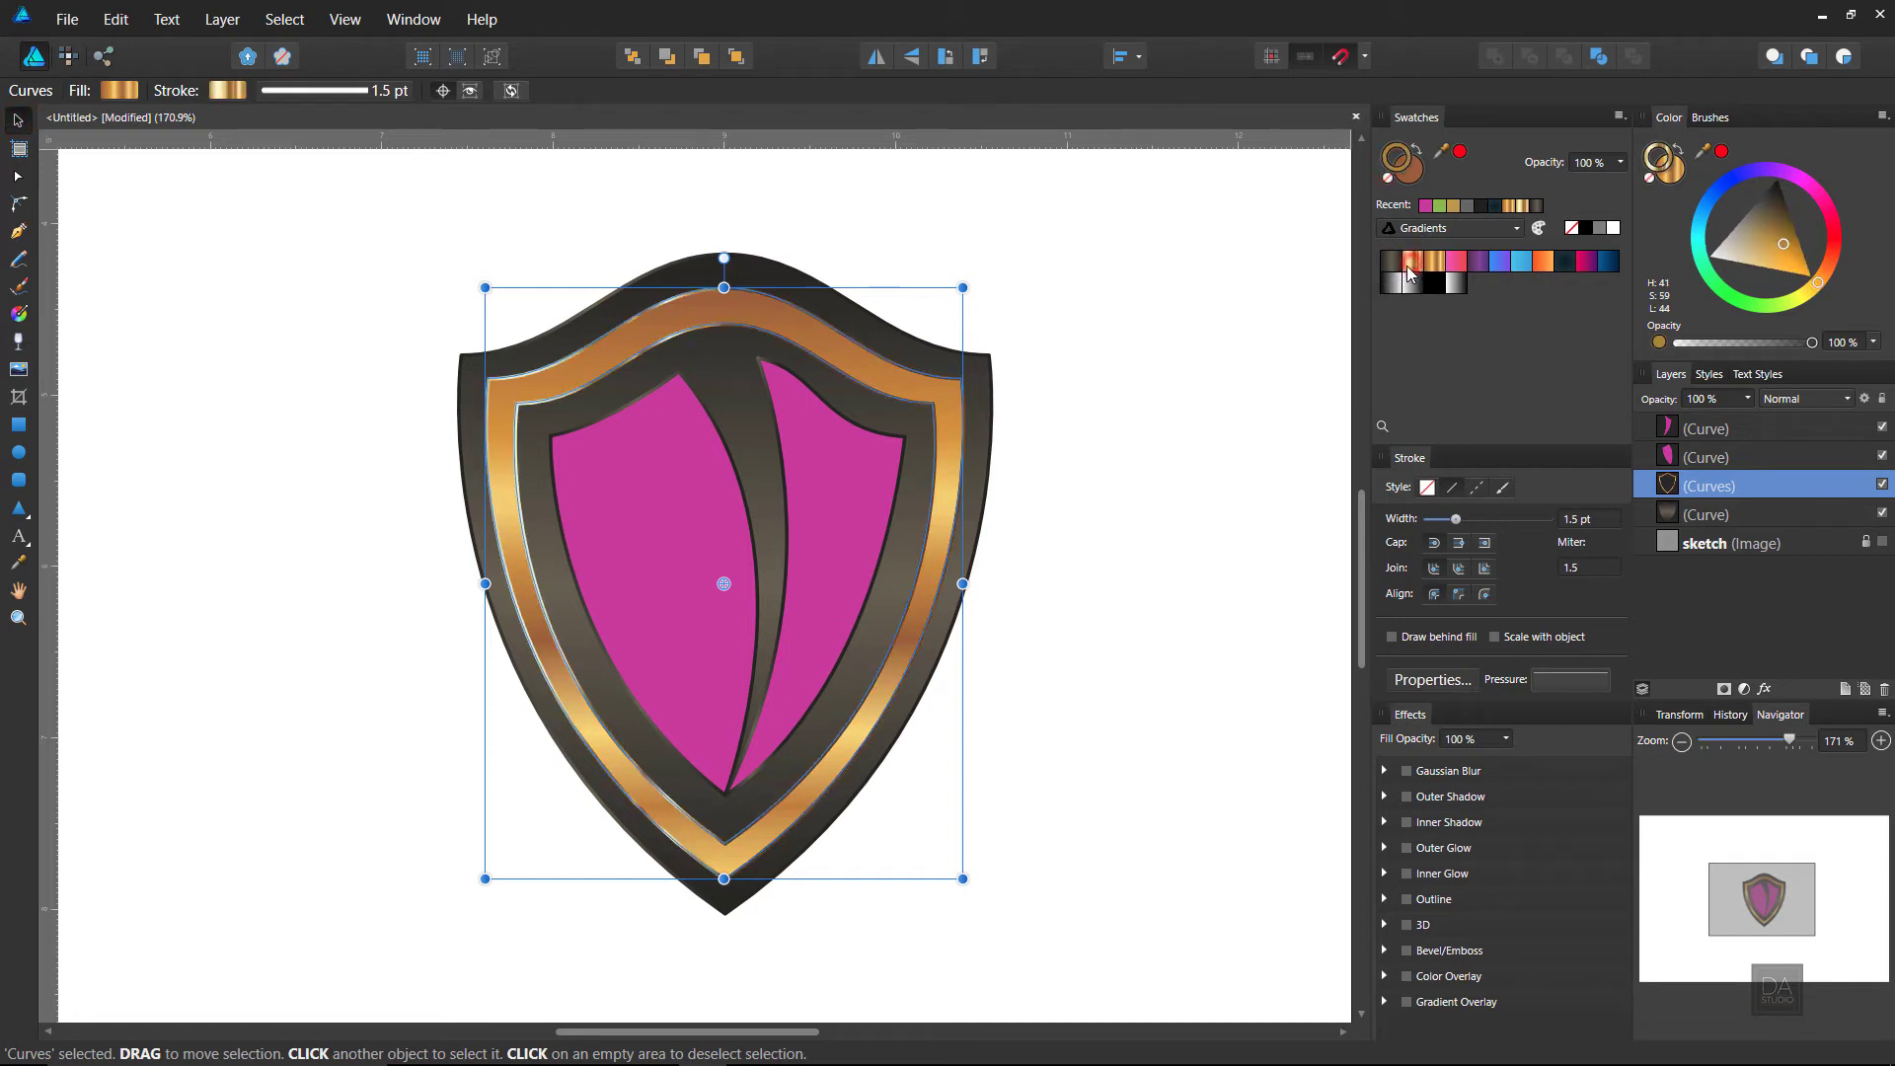
pyautogui.click(1217, 345)
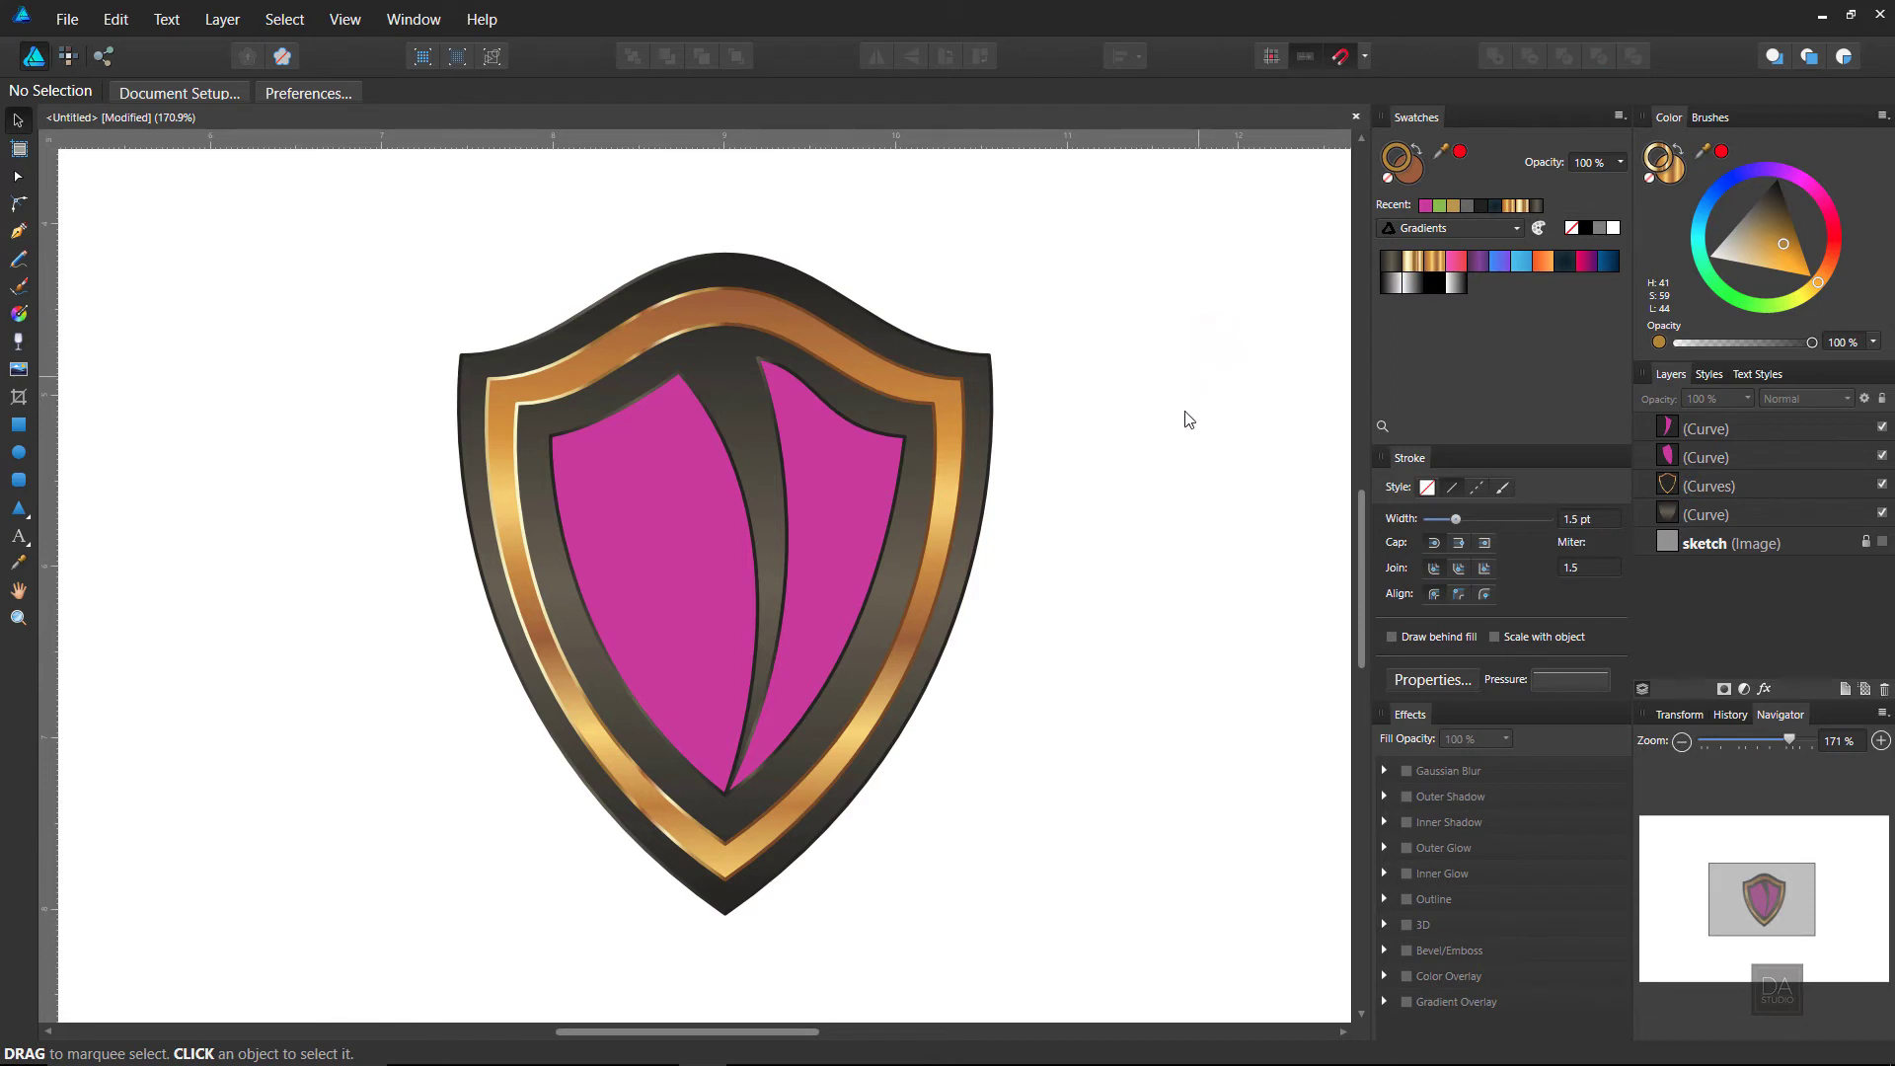
# Step: Give both magenta inner panels a light metallic gradient stroke and a gold gradient fill
pyautogui.click(832, 579)
pyautogui.keyDown('shift'); pyautogui.click(683, 618); pyautogui.keyUp('shift')
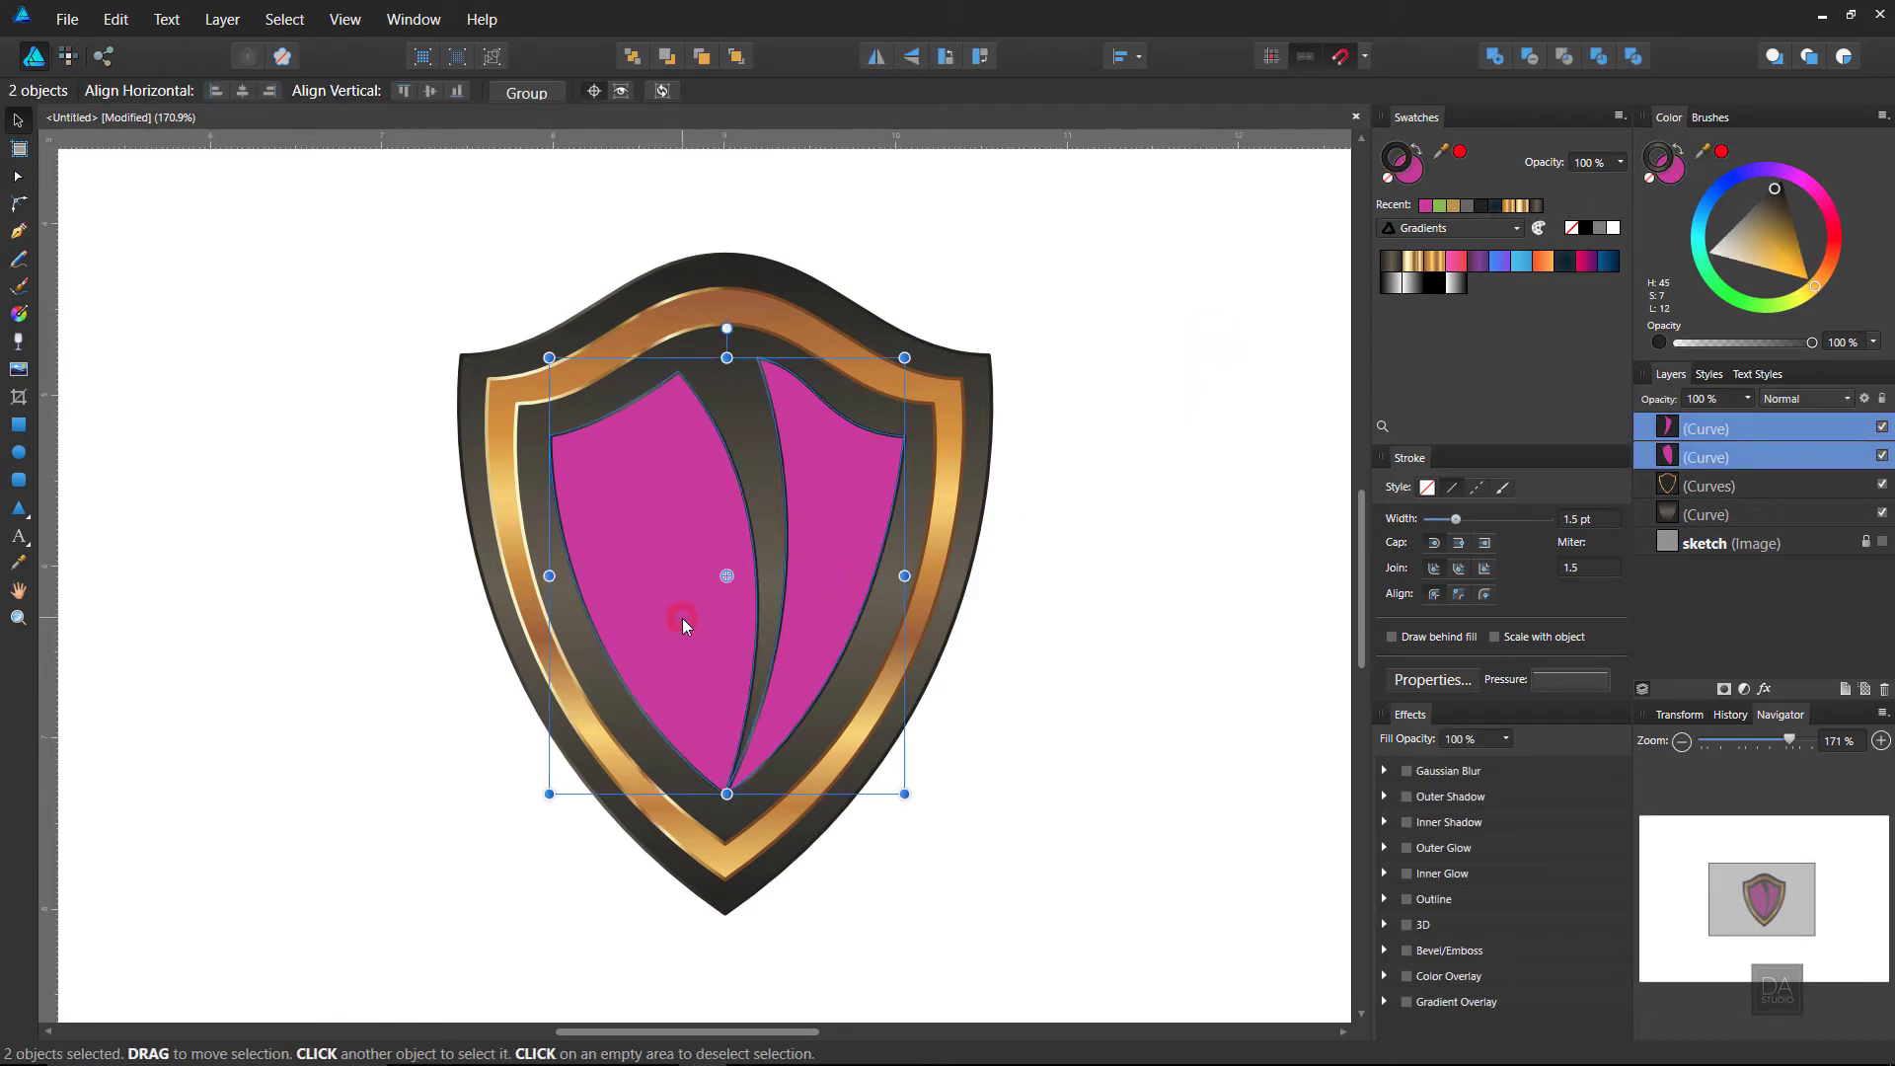
pyautogui.click(1442, 268)
pyautogui.click(1405, 181)
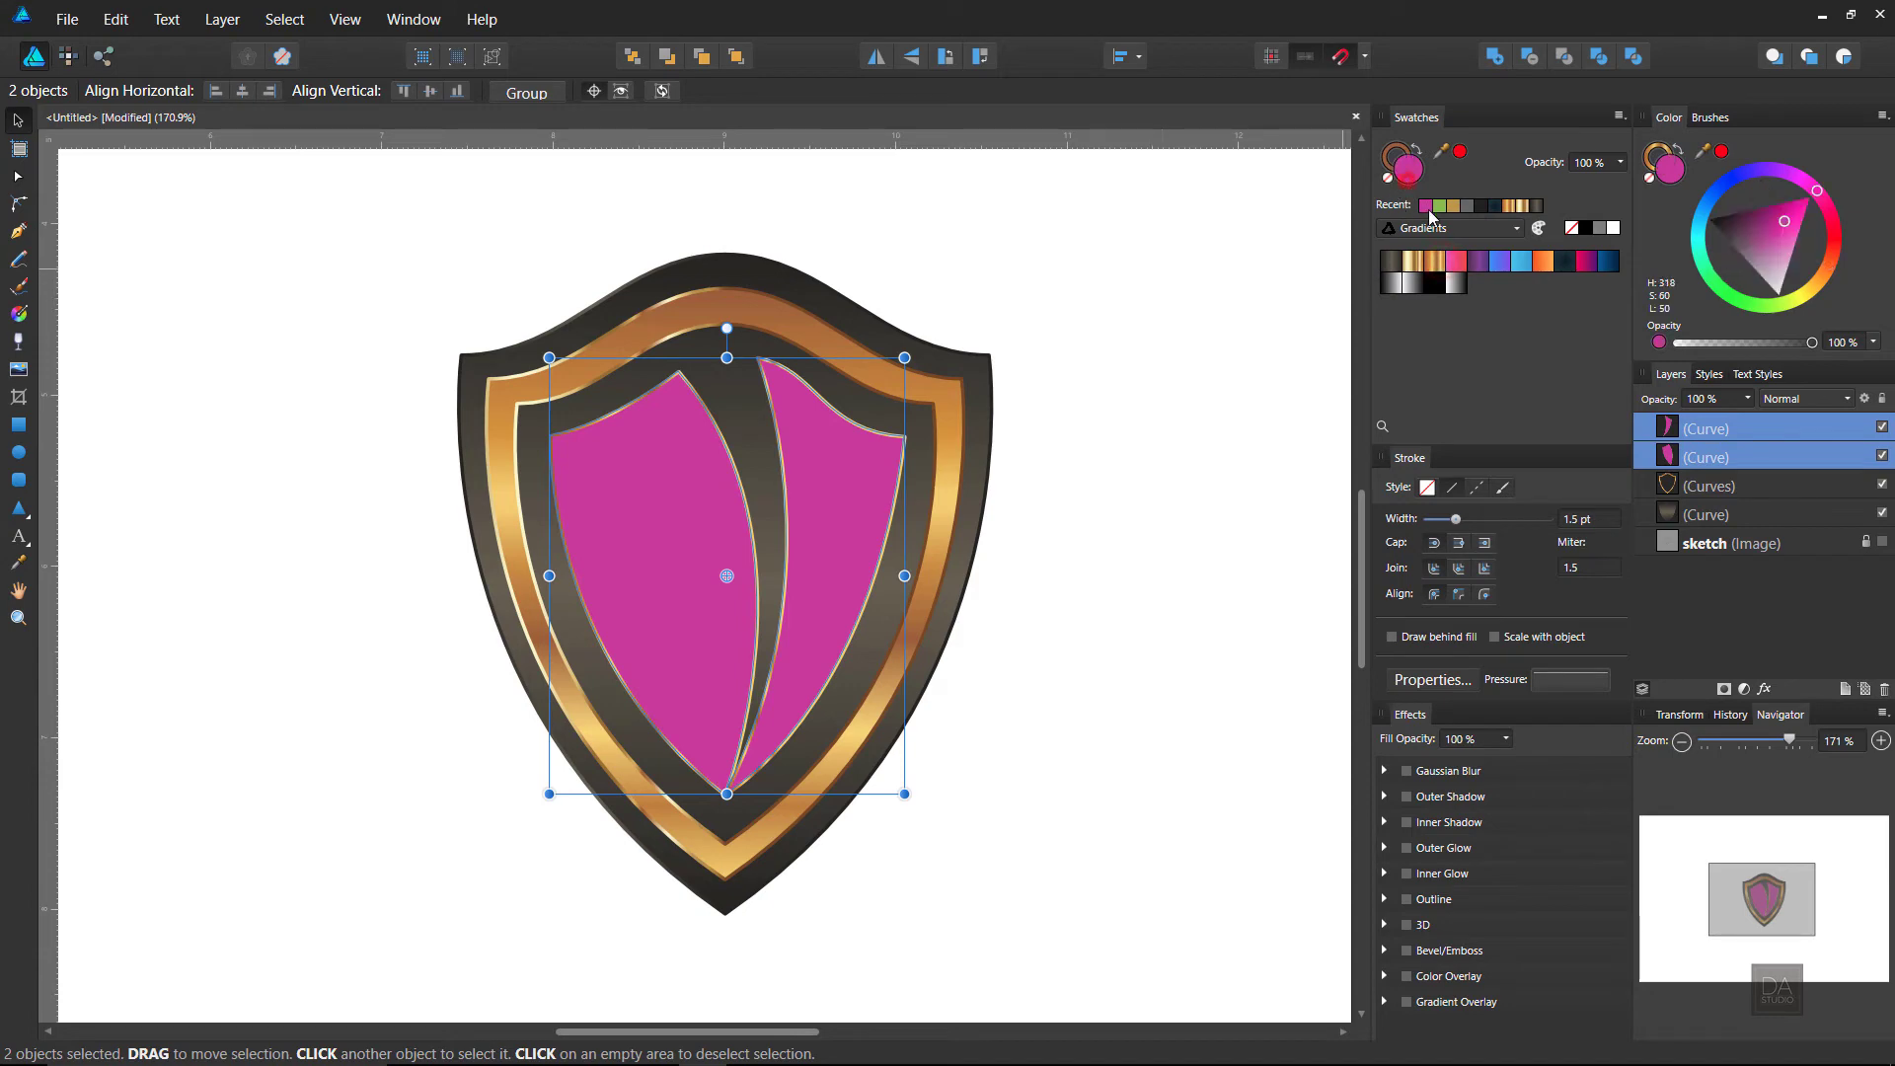
pyautogui.click(1438, 265)
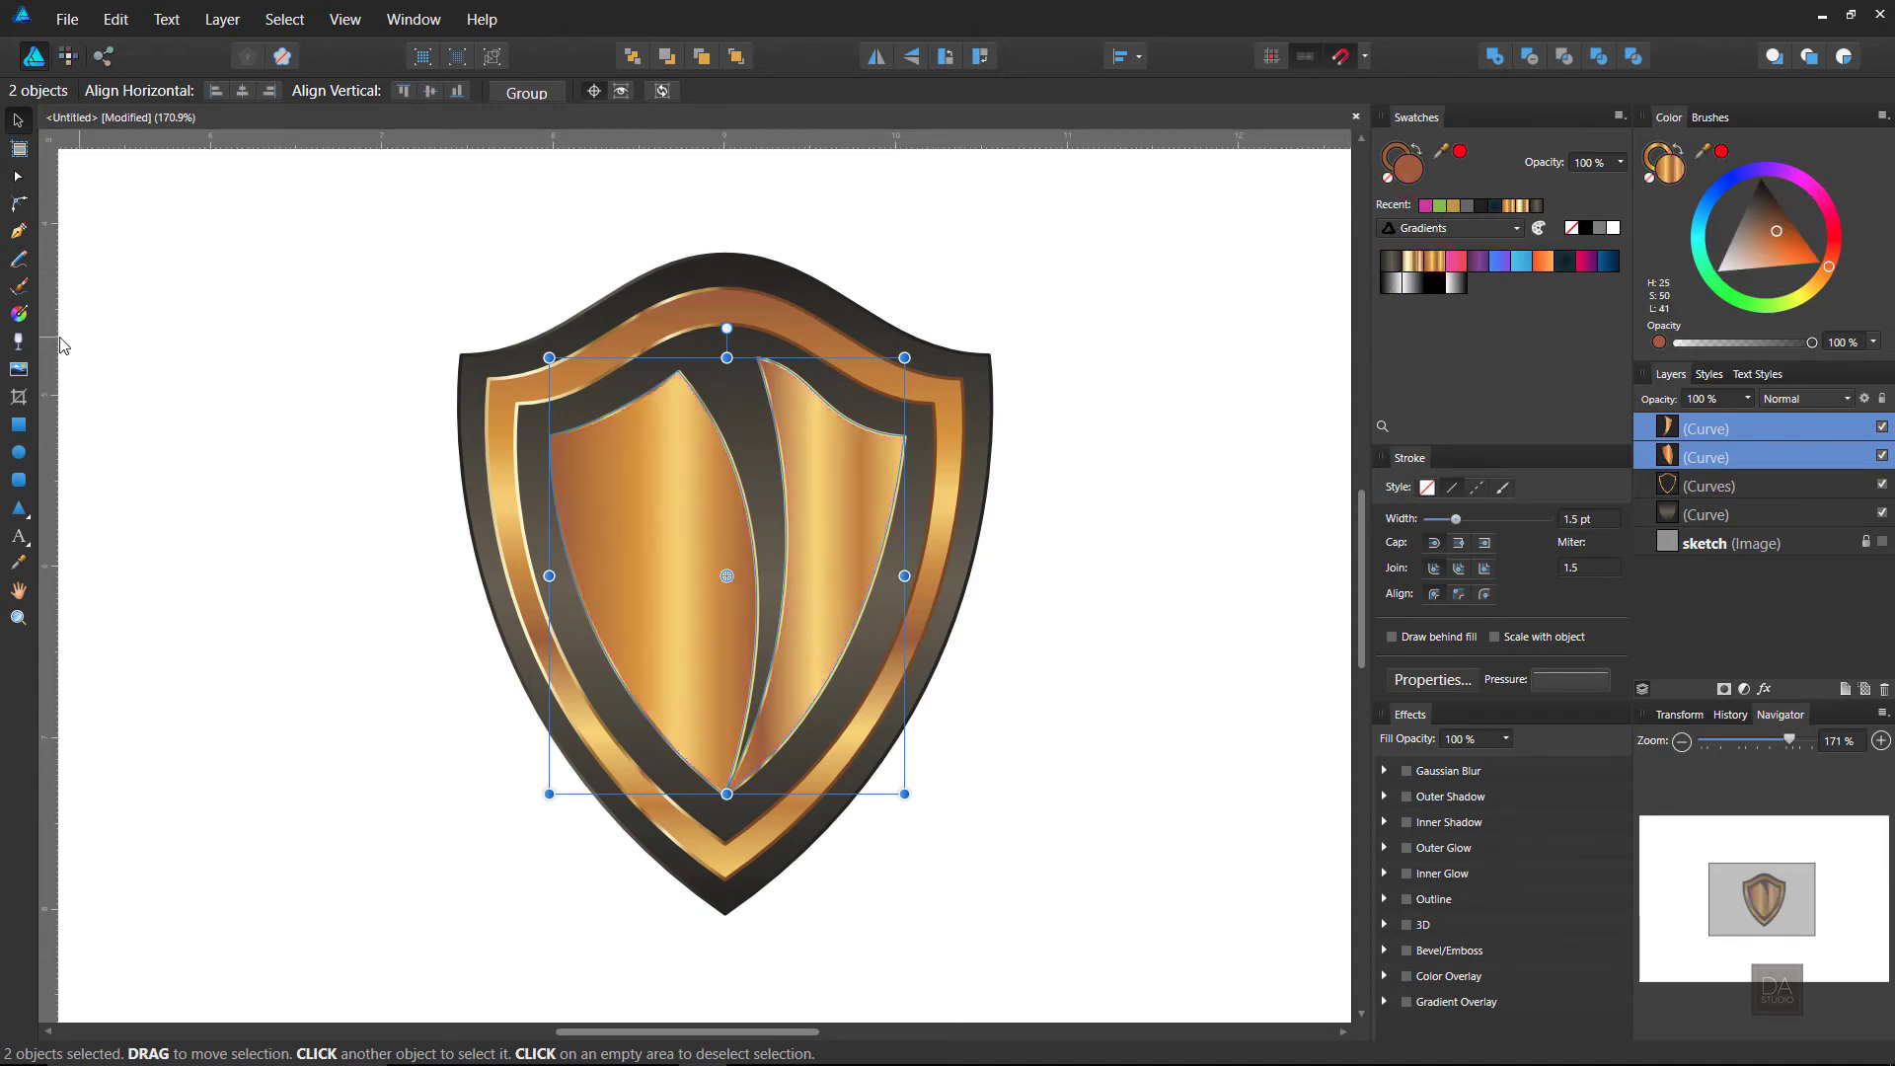
# Step: Run the panels' gold gradient vertically from top to bottom, then deselect
pyautogui.click(18, 314)
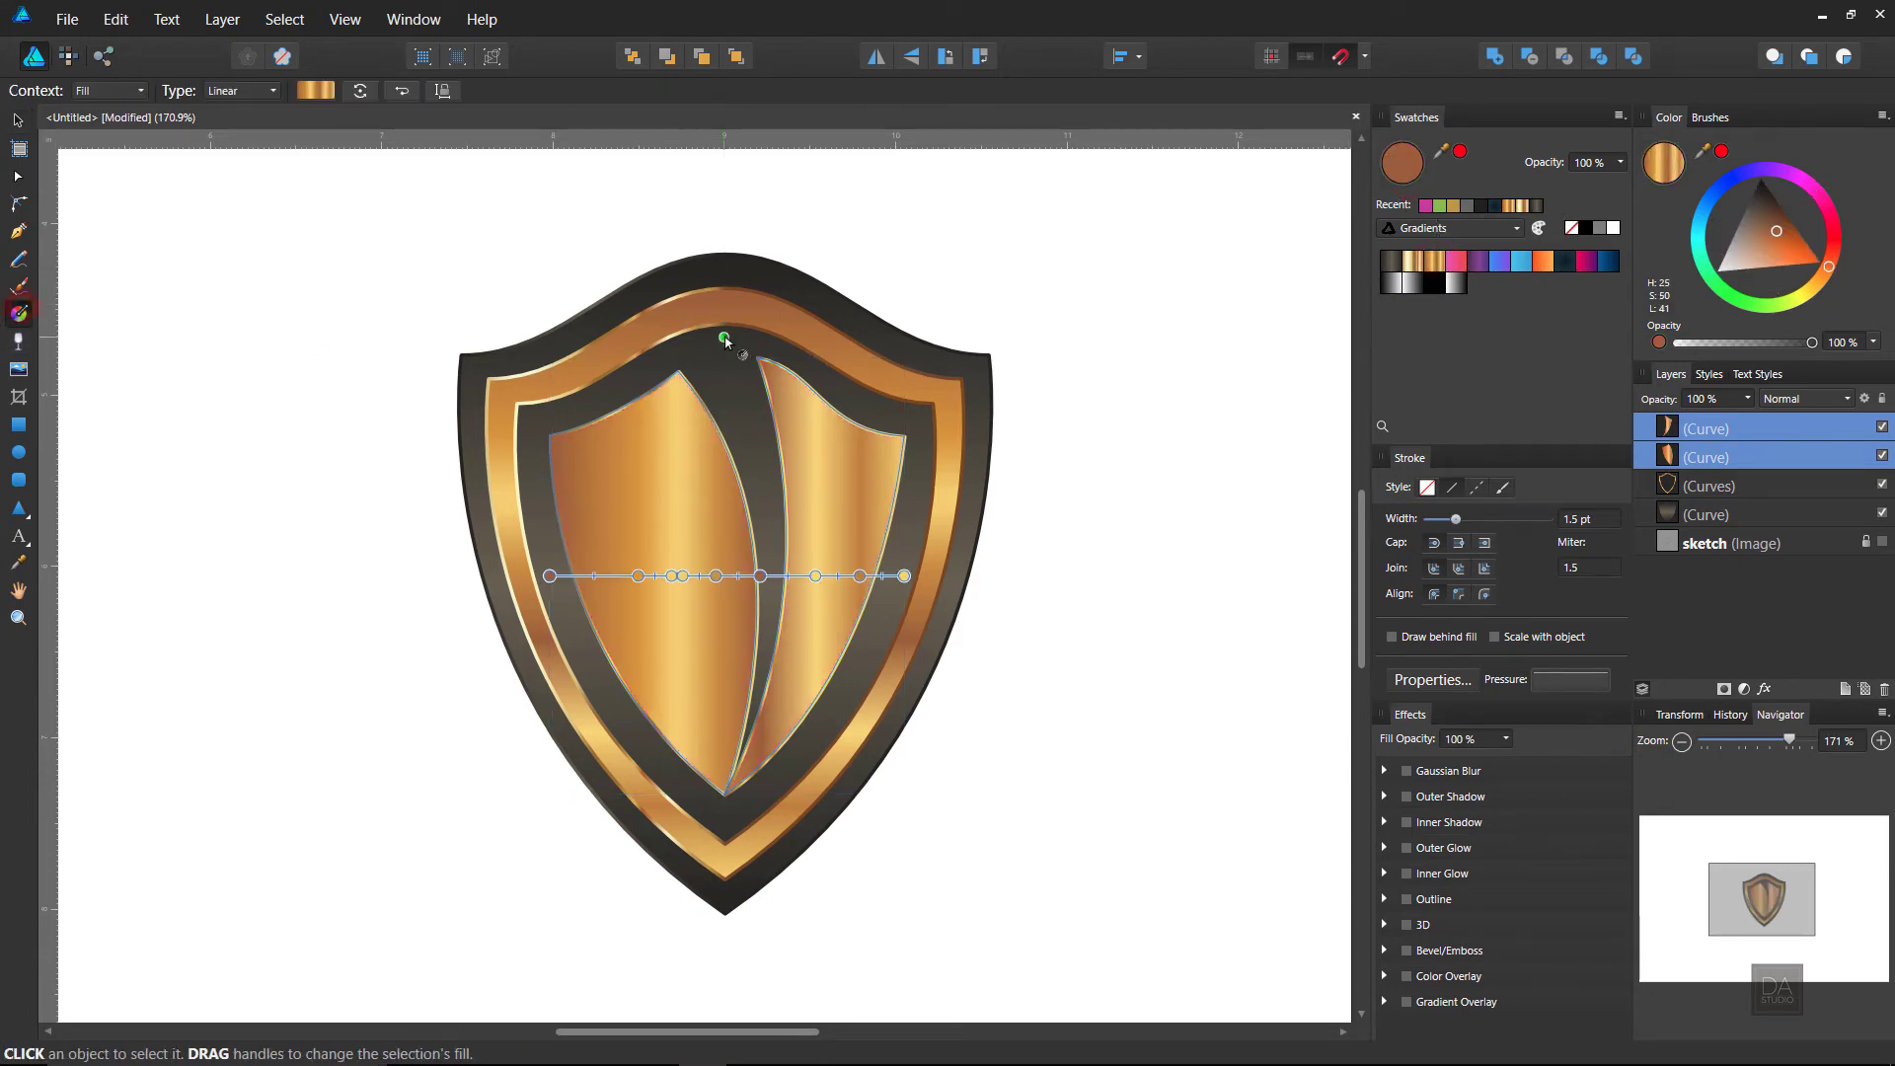
pyautogui.moveTo(725, 289); pyautogui.dragTo(731, 892)
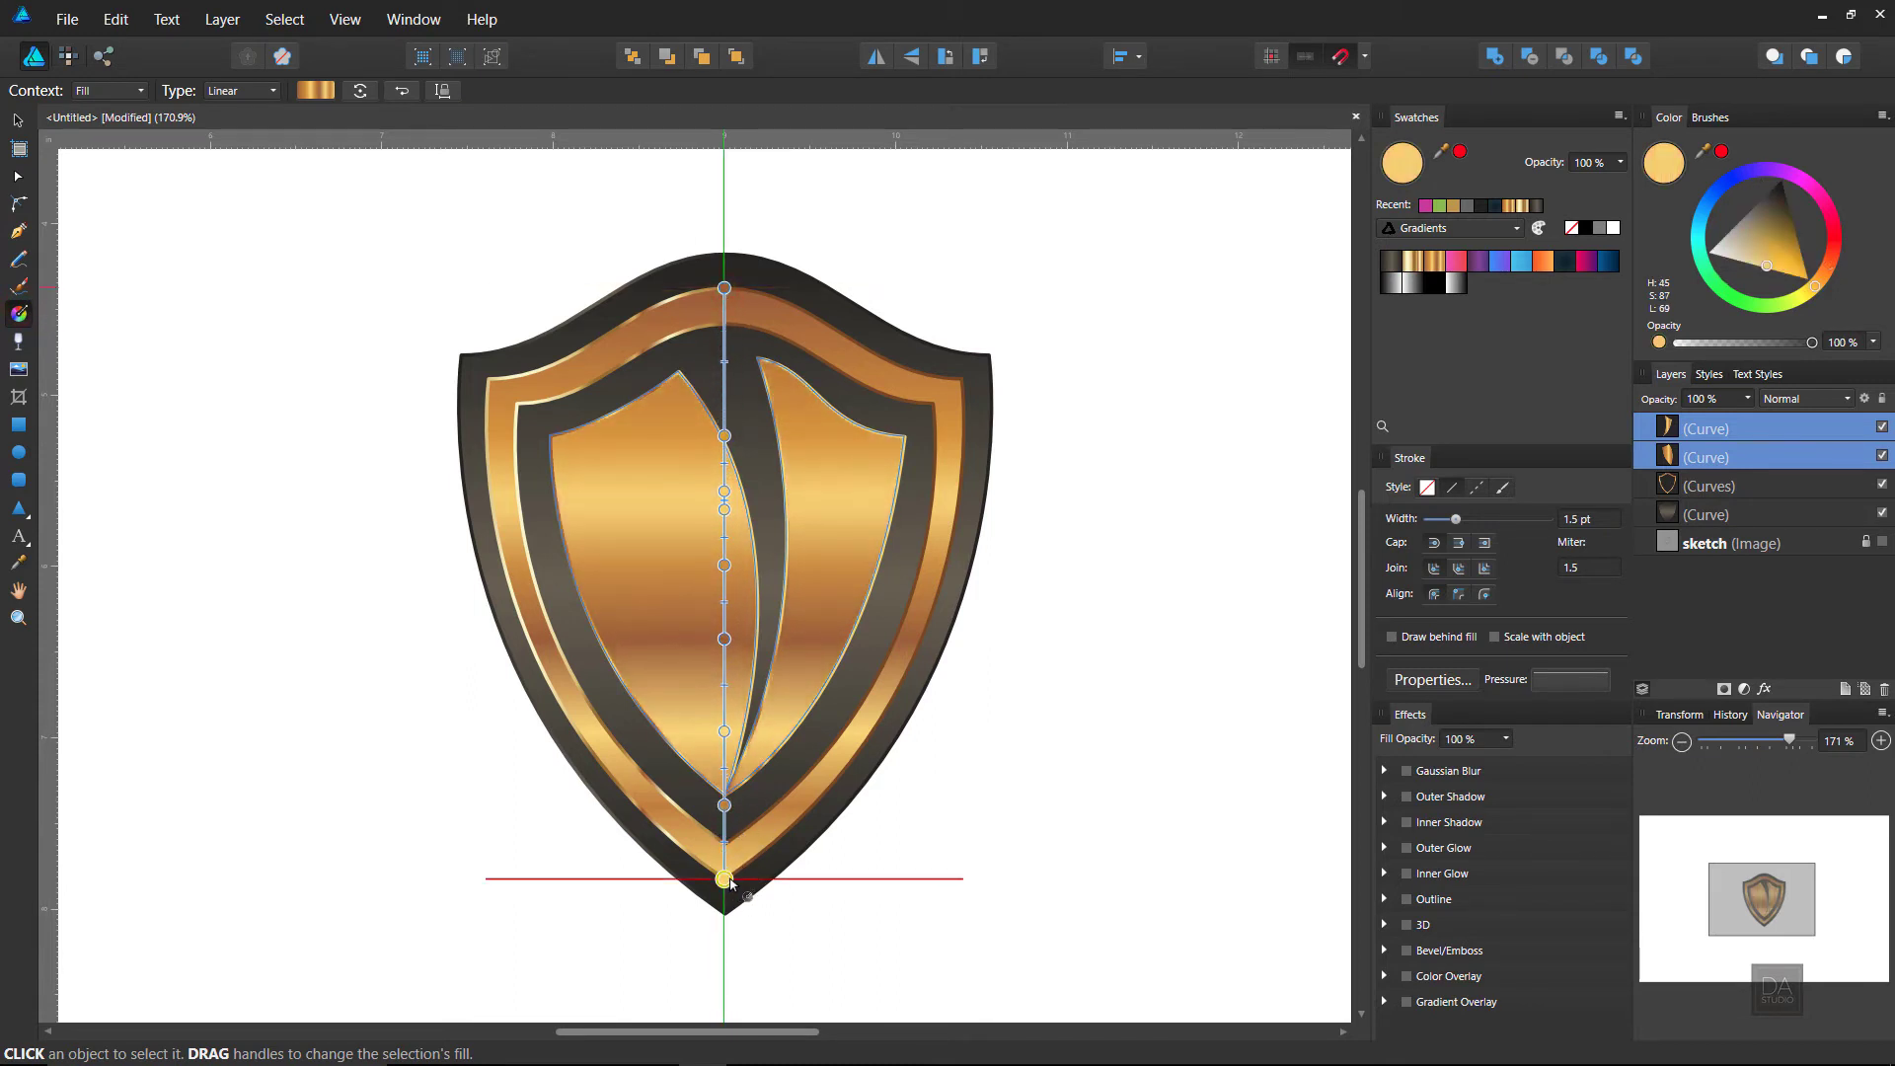
pyautogui.click(18, 120)
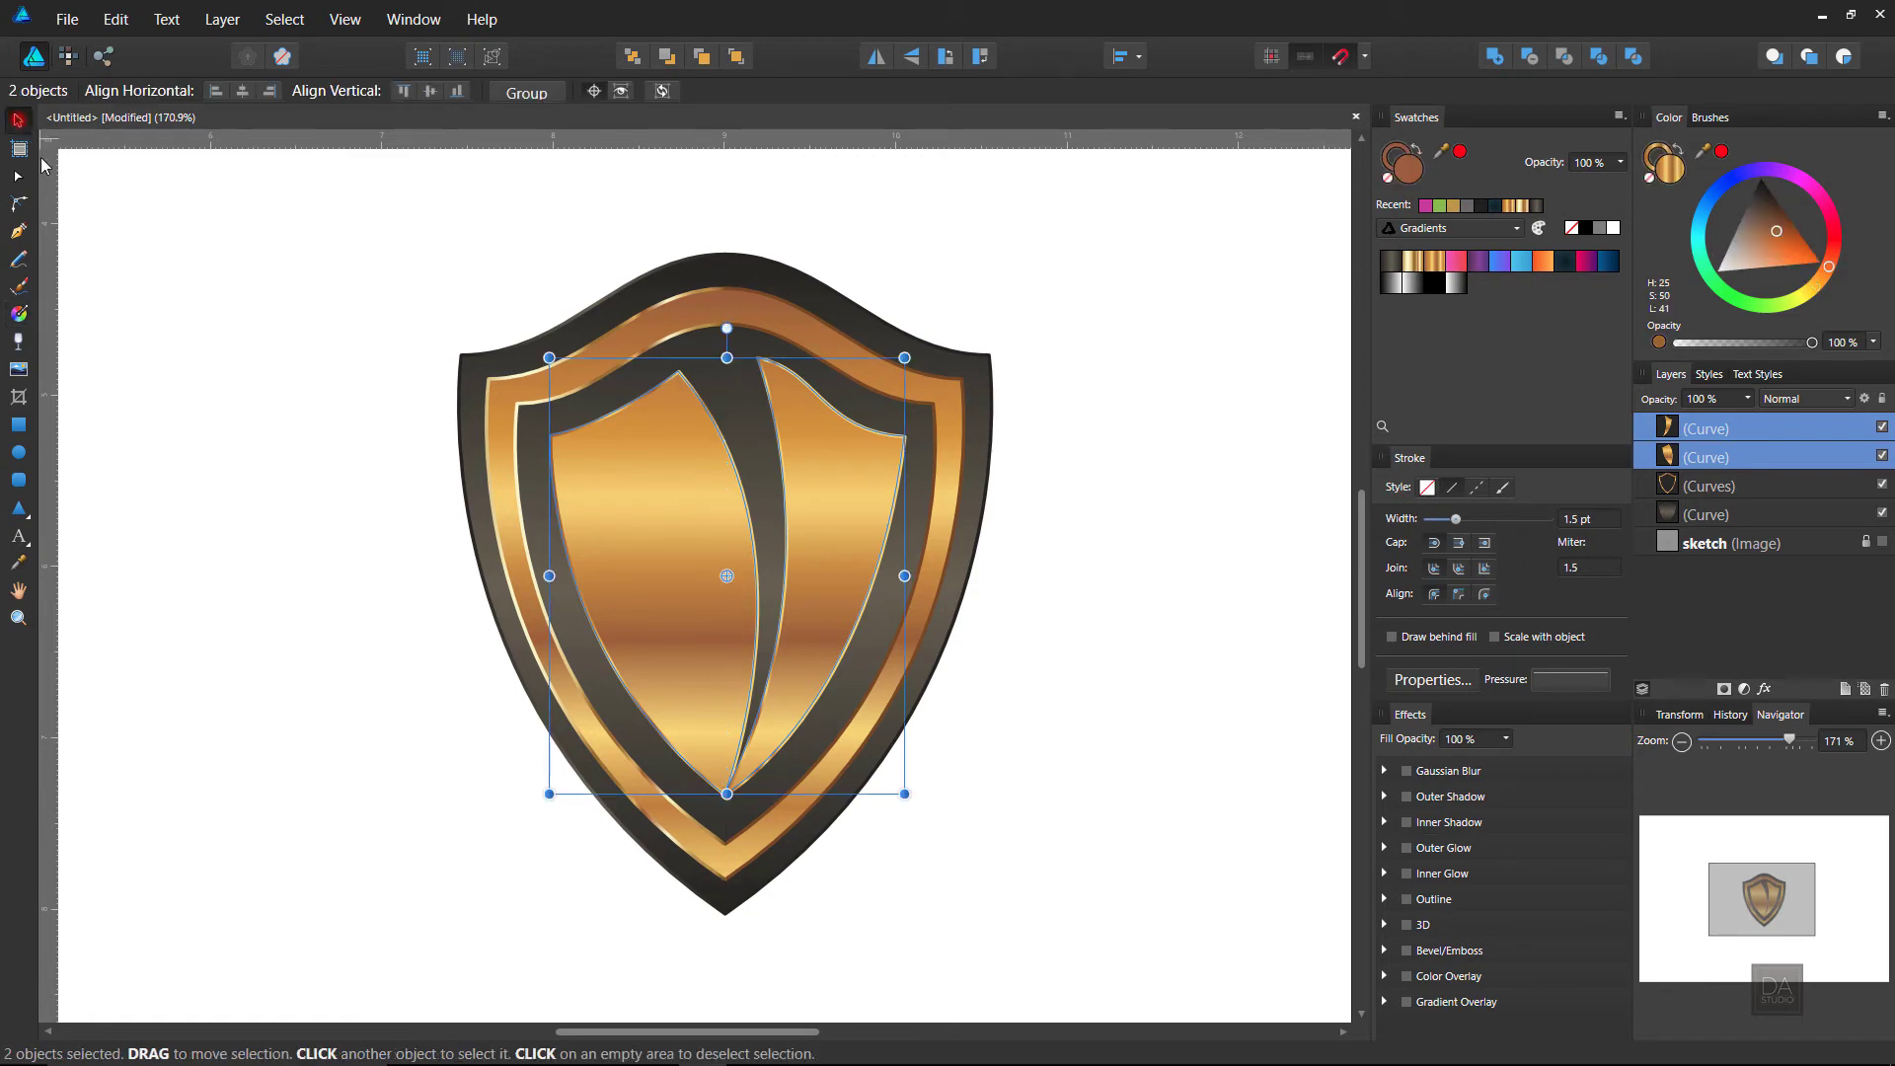
pyautogui.click(277, 325)
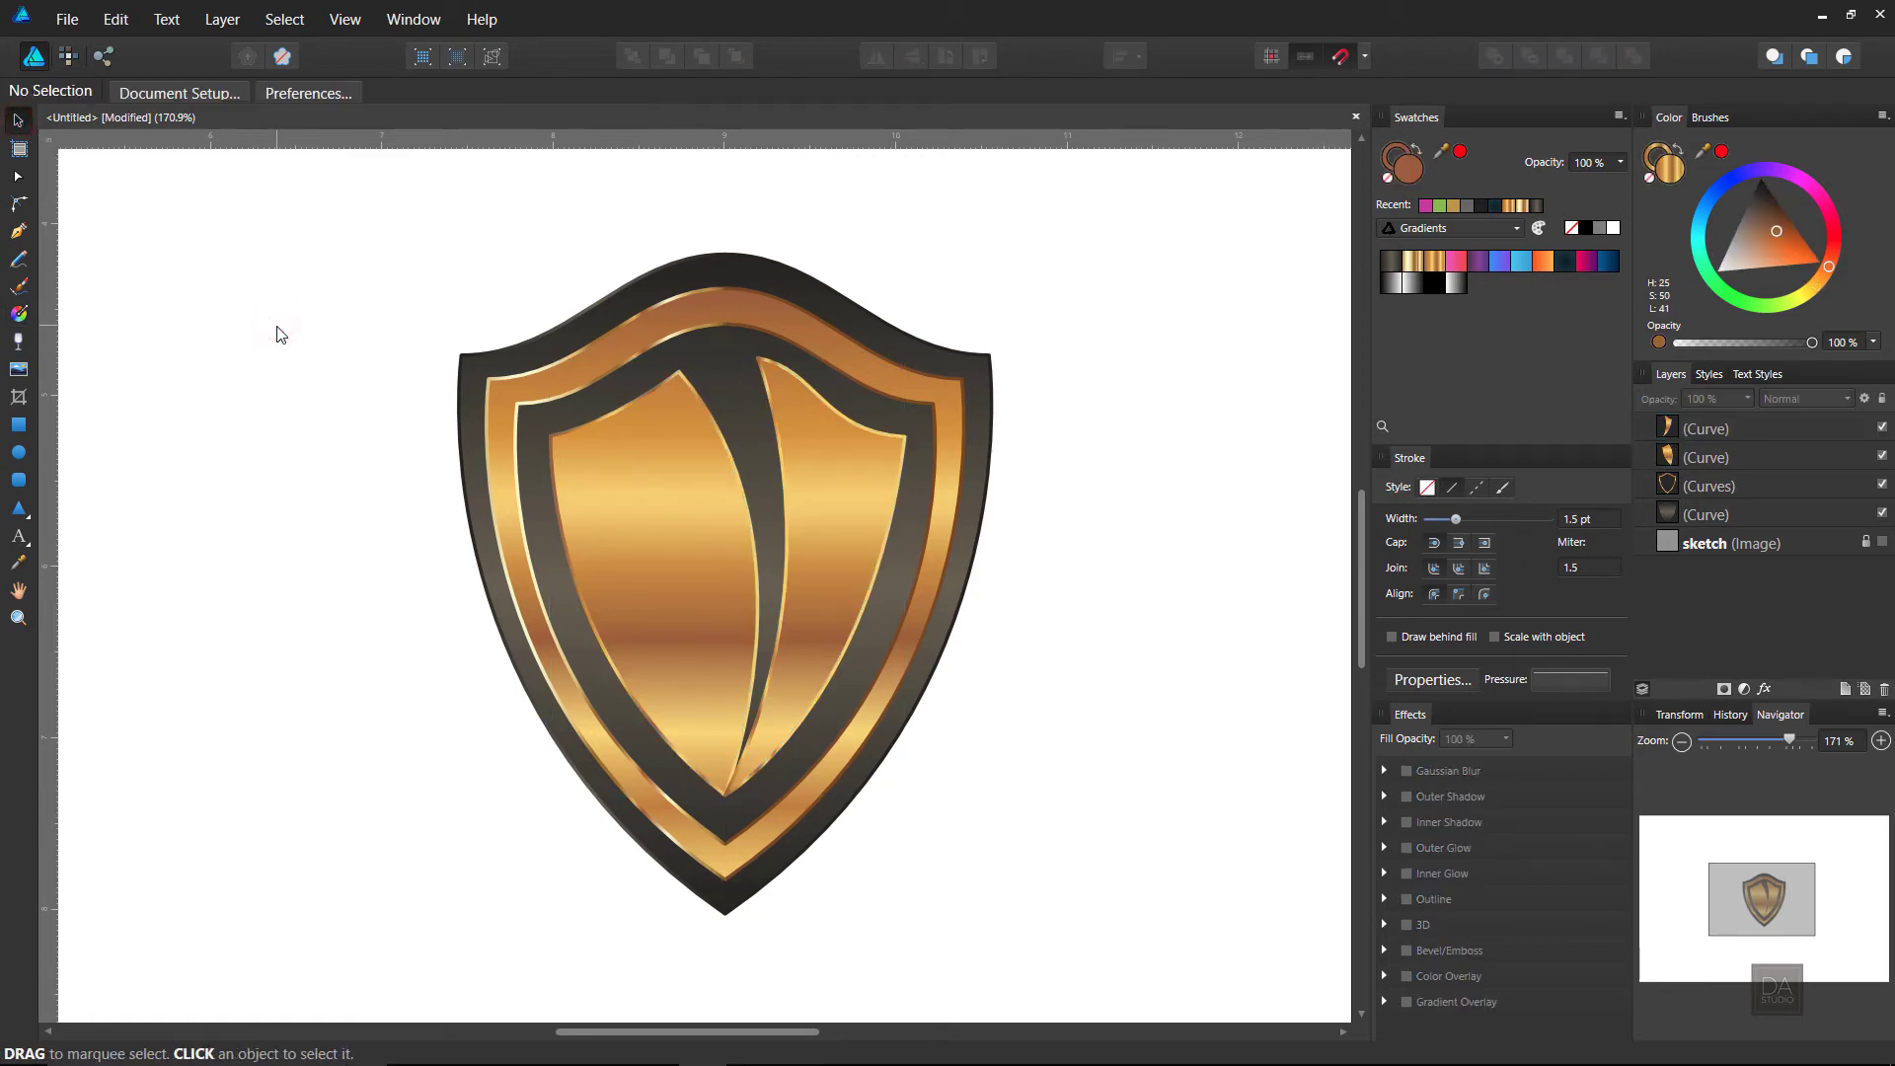
# Step: Expand the gold band's stroke into its own shape and select that new outline shape
pyautogui.click(565, 381)
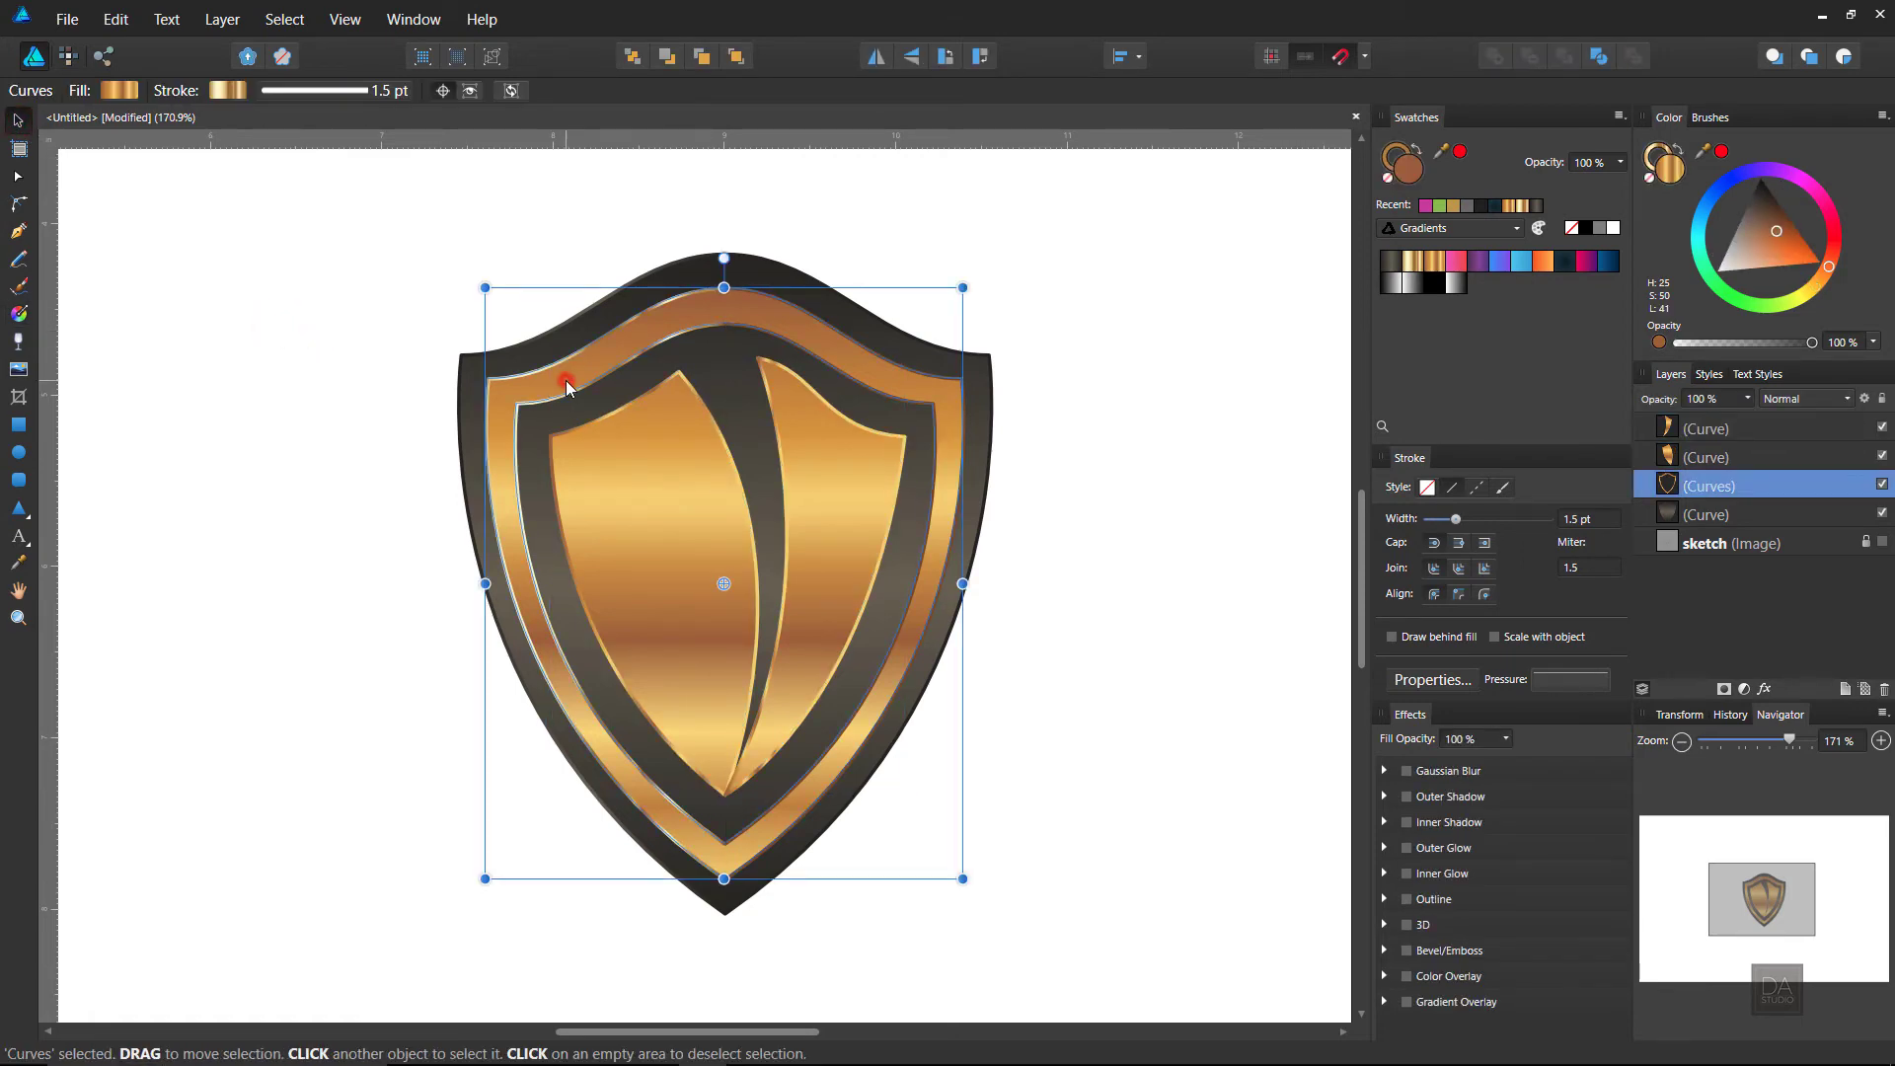
pyautogui.click(237, 25)
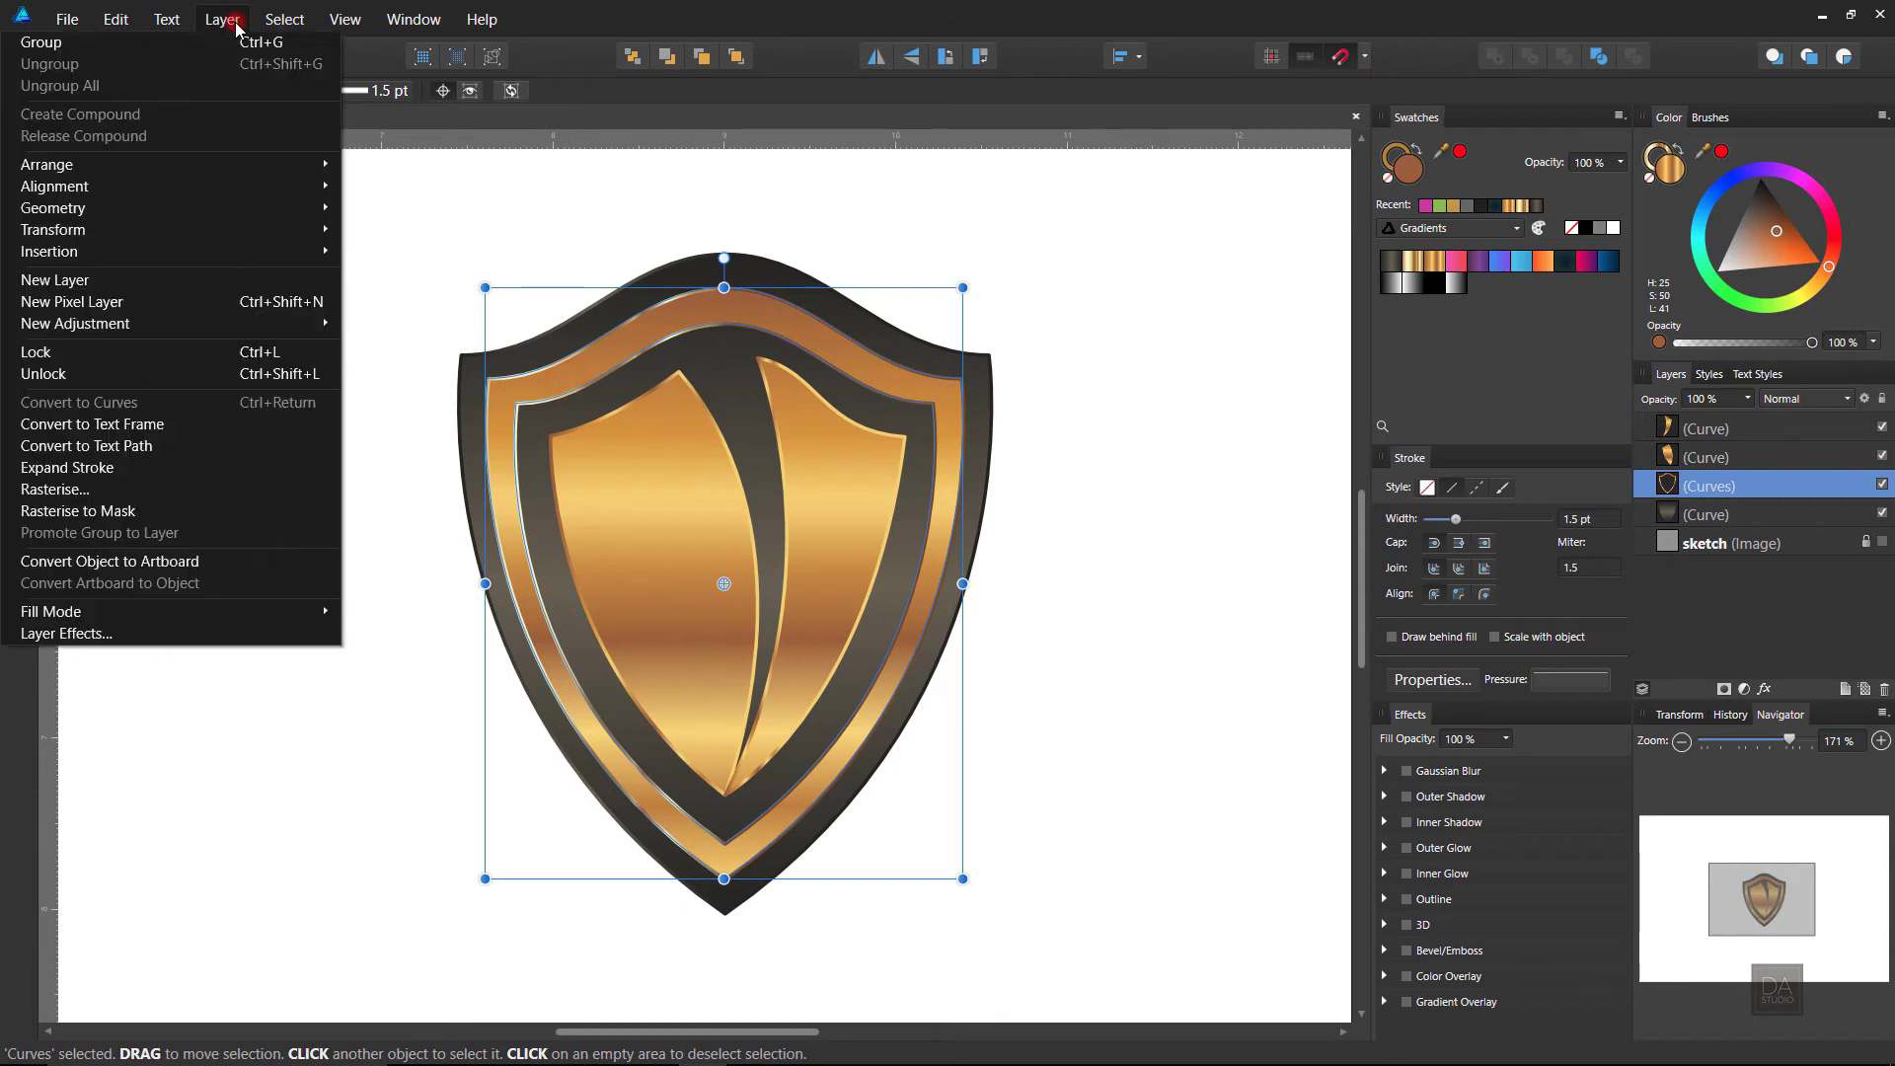
pyautogui.click(167, 460)
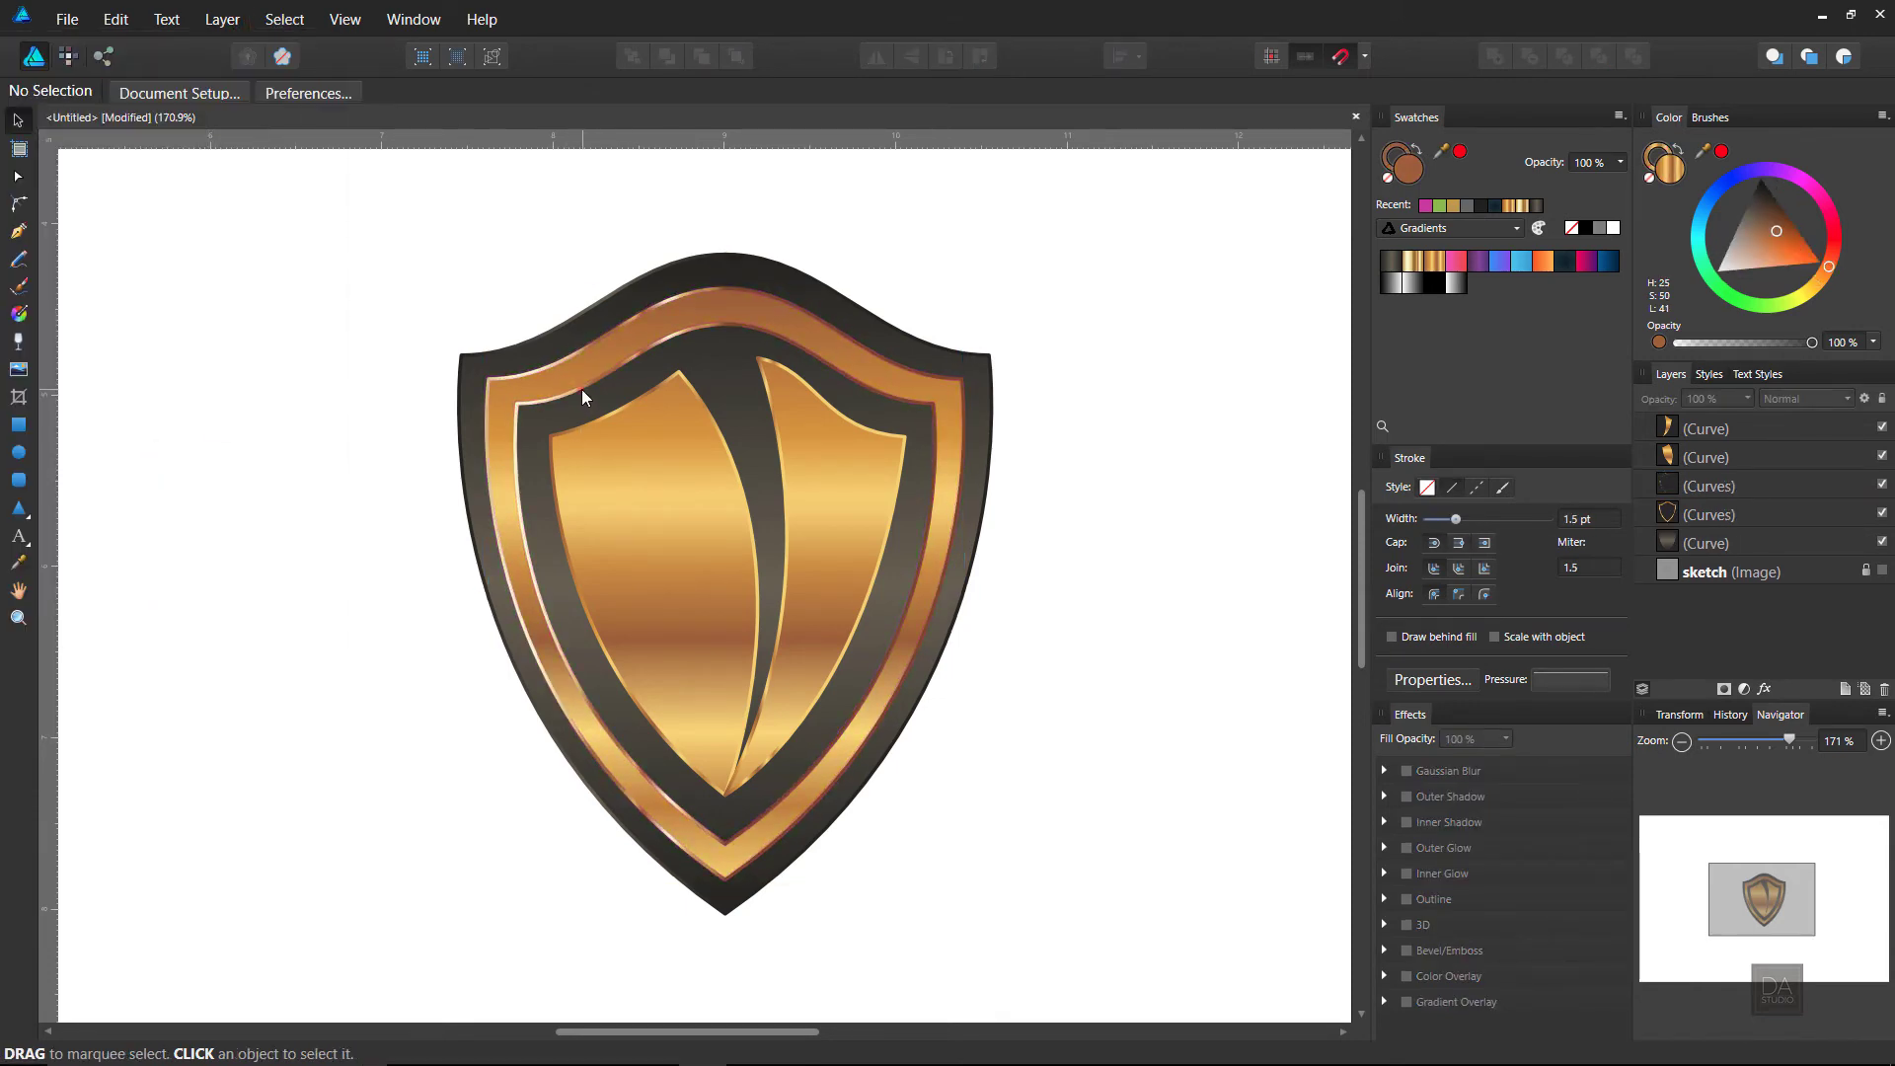
pyautogui.moveTo(584, 391)
pyautogui.mouseDown()
pyautogui.moveTo(689, 337)
pyautogui.moveTo(630, 353)
pyautogui.mouseUp()
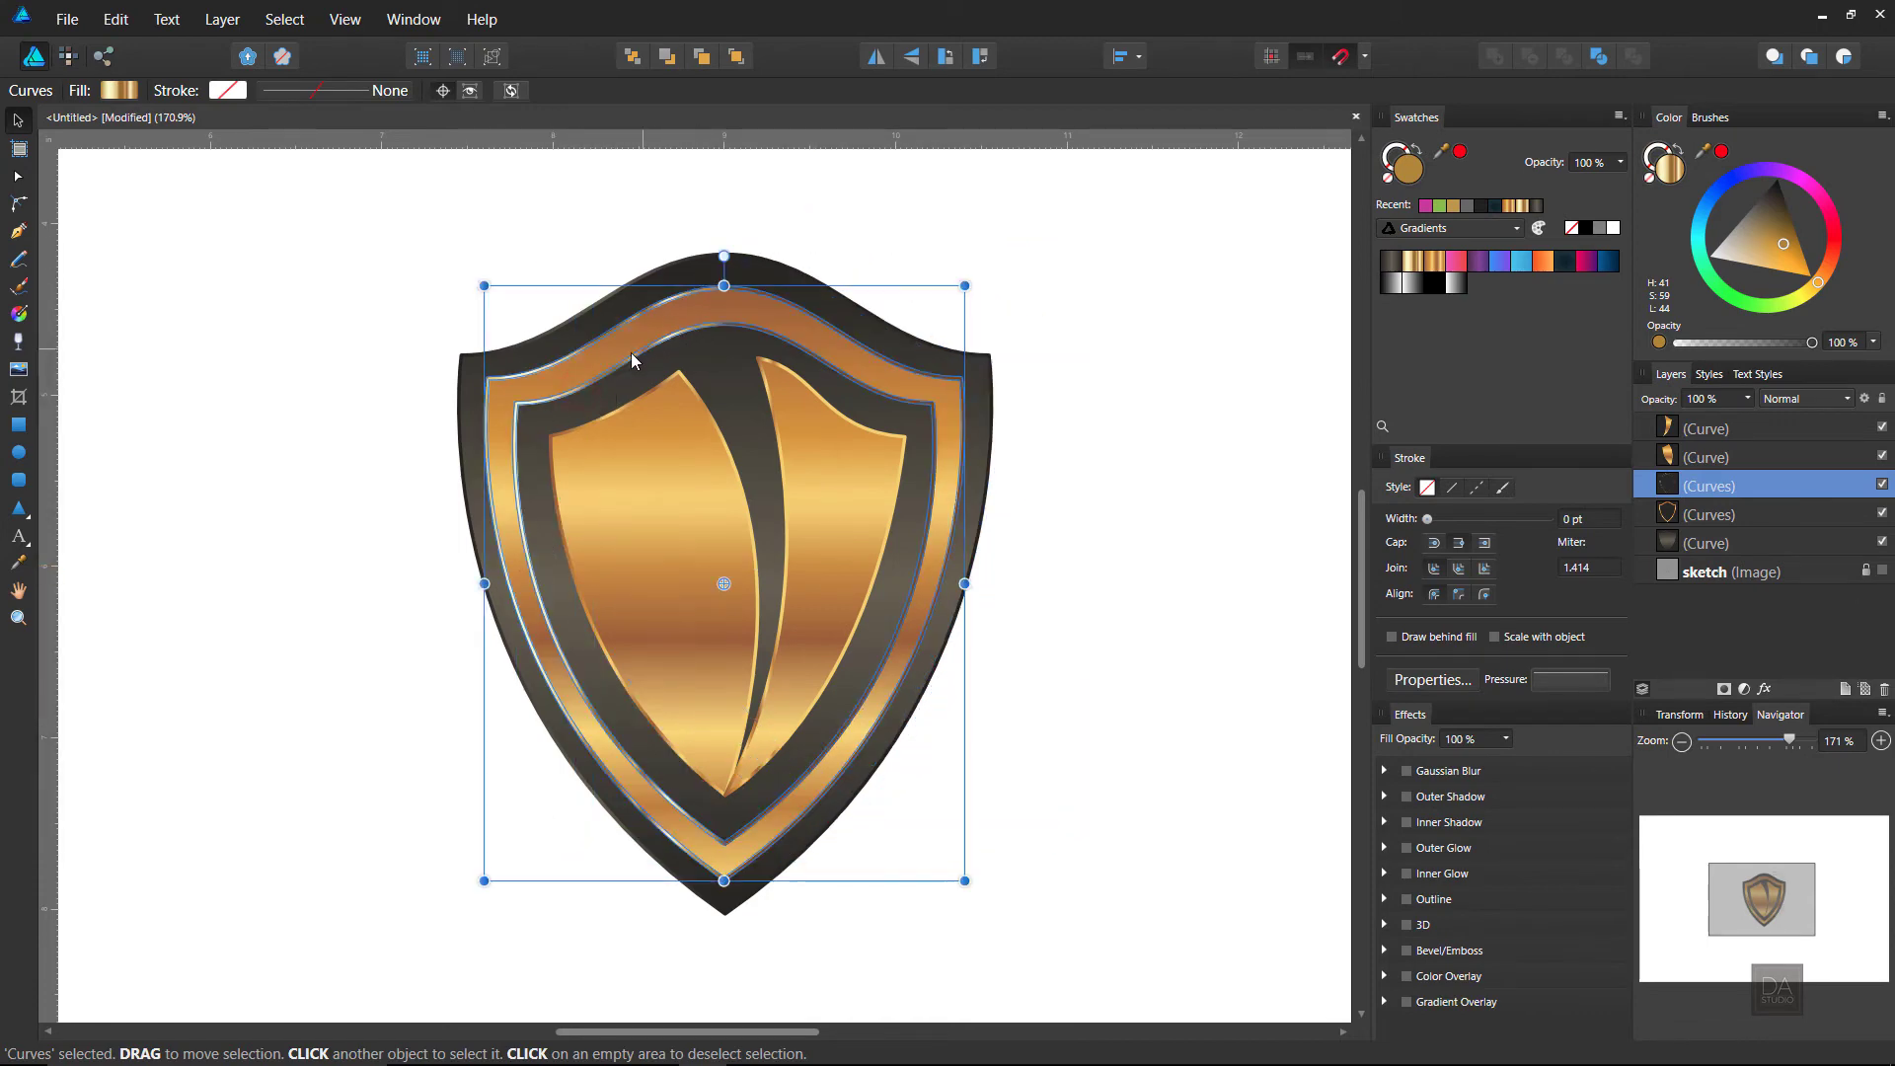
# Step: Run the outline shape's metallic gradient horizontally across the shield, then deselect
pyautogui.click(18, 314)
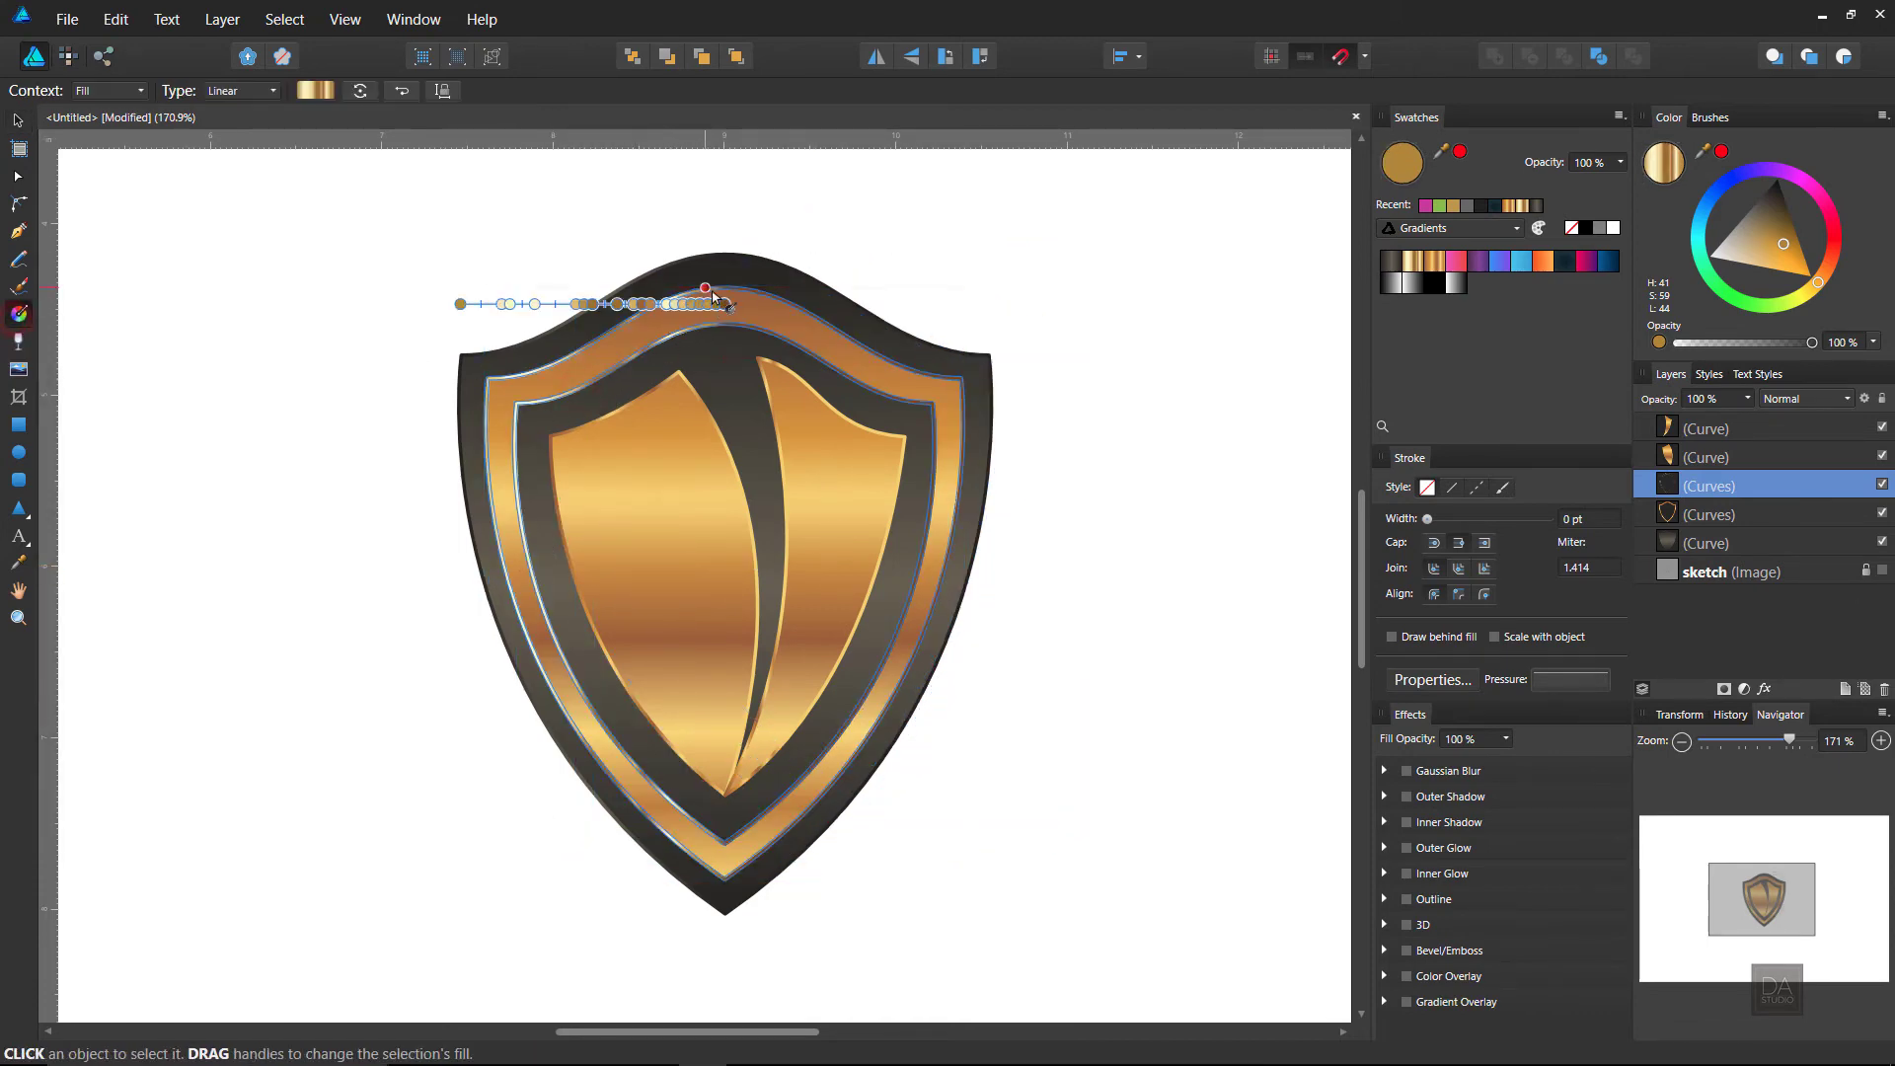
pyautogui.moveTo(725, 288); pyautogui.dragTo(724, 880)
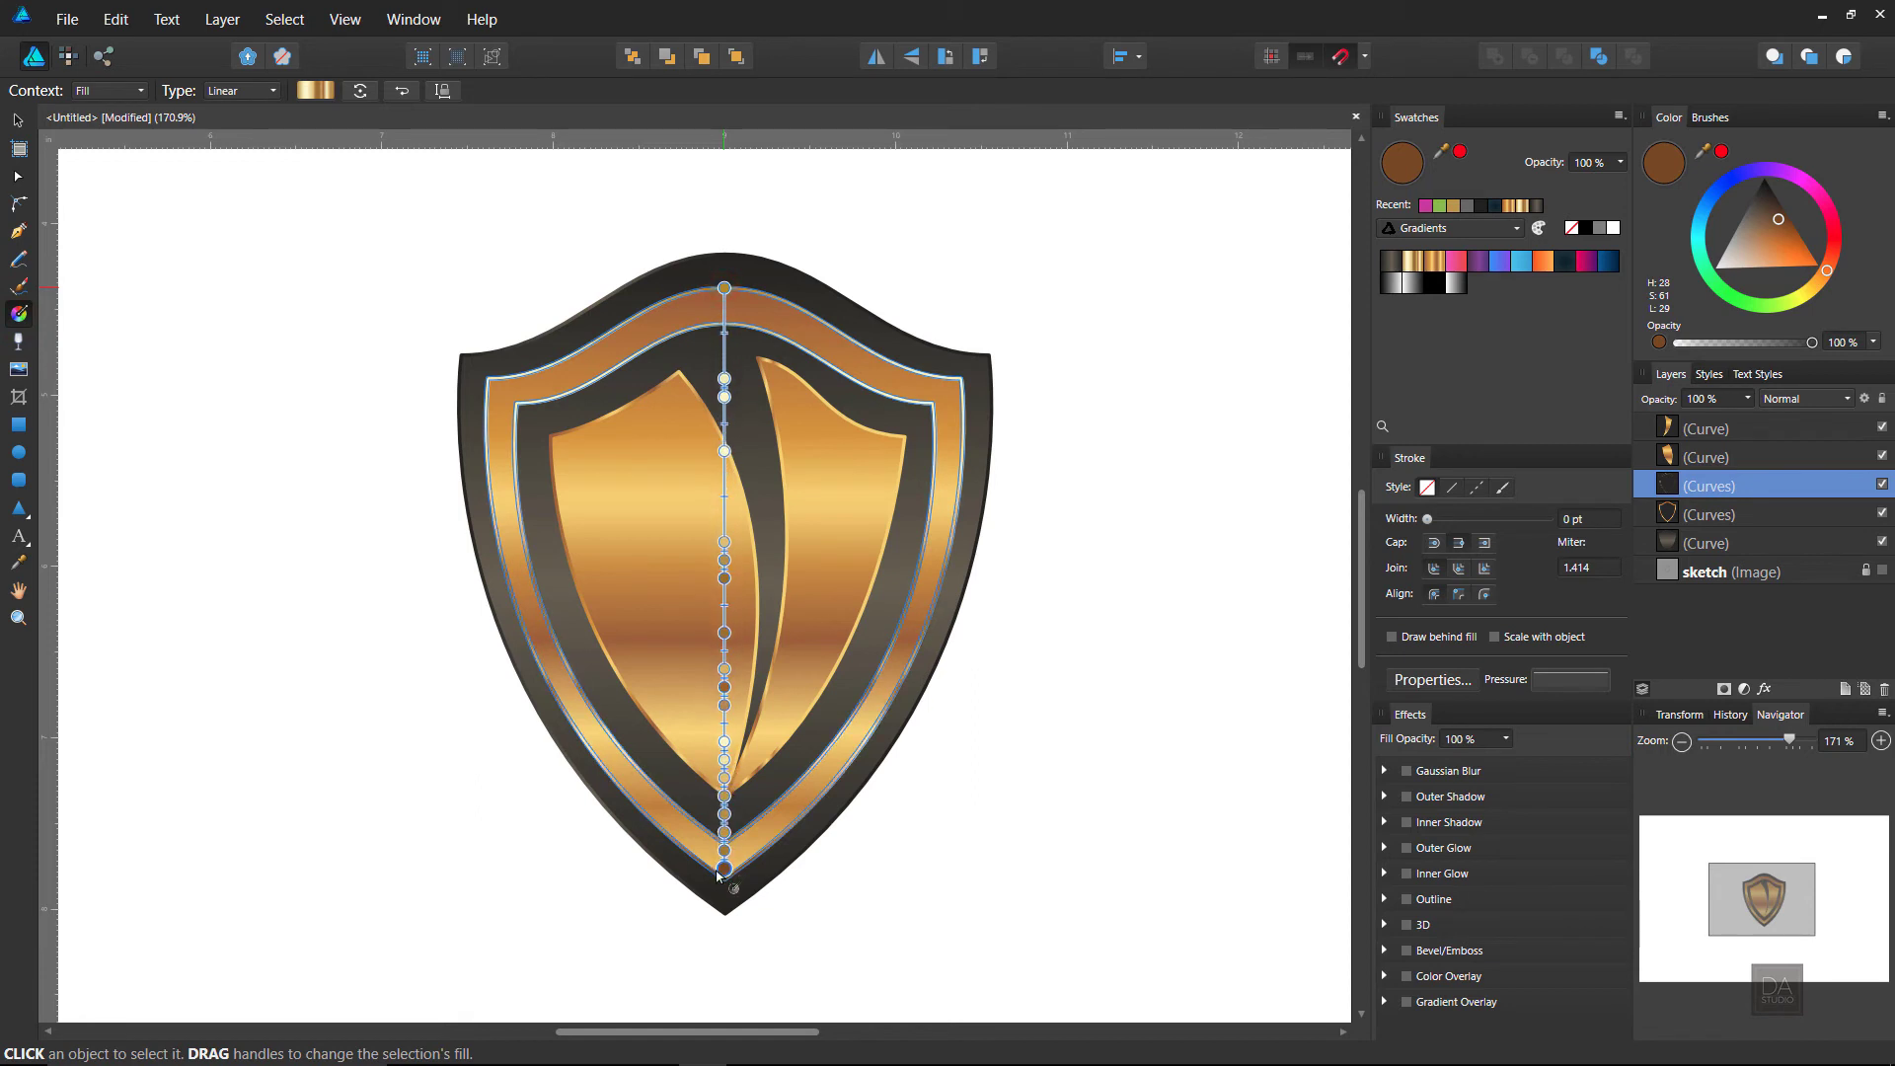
pyautogui.click(1213, 663)
pyautogui.click(536, 558)
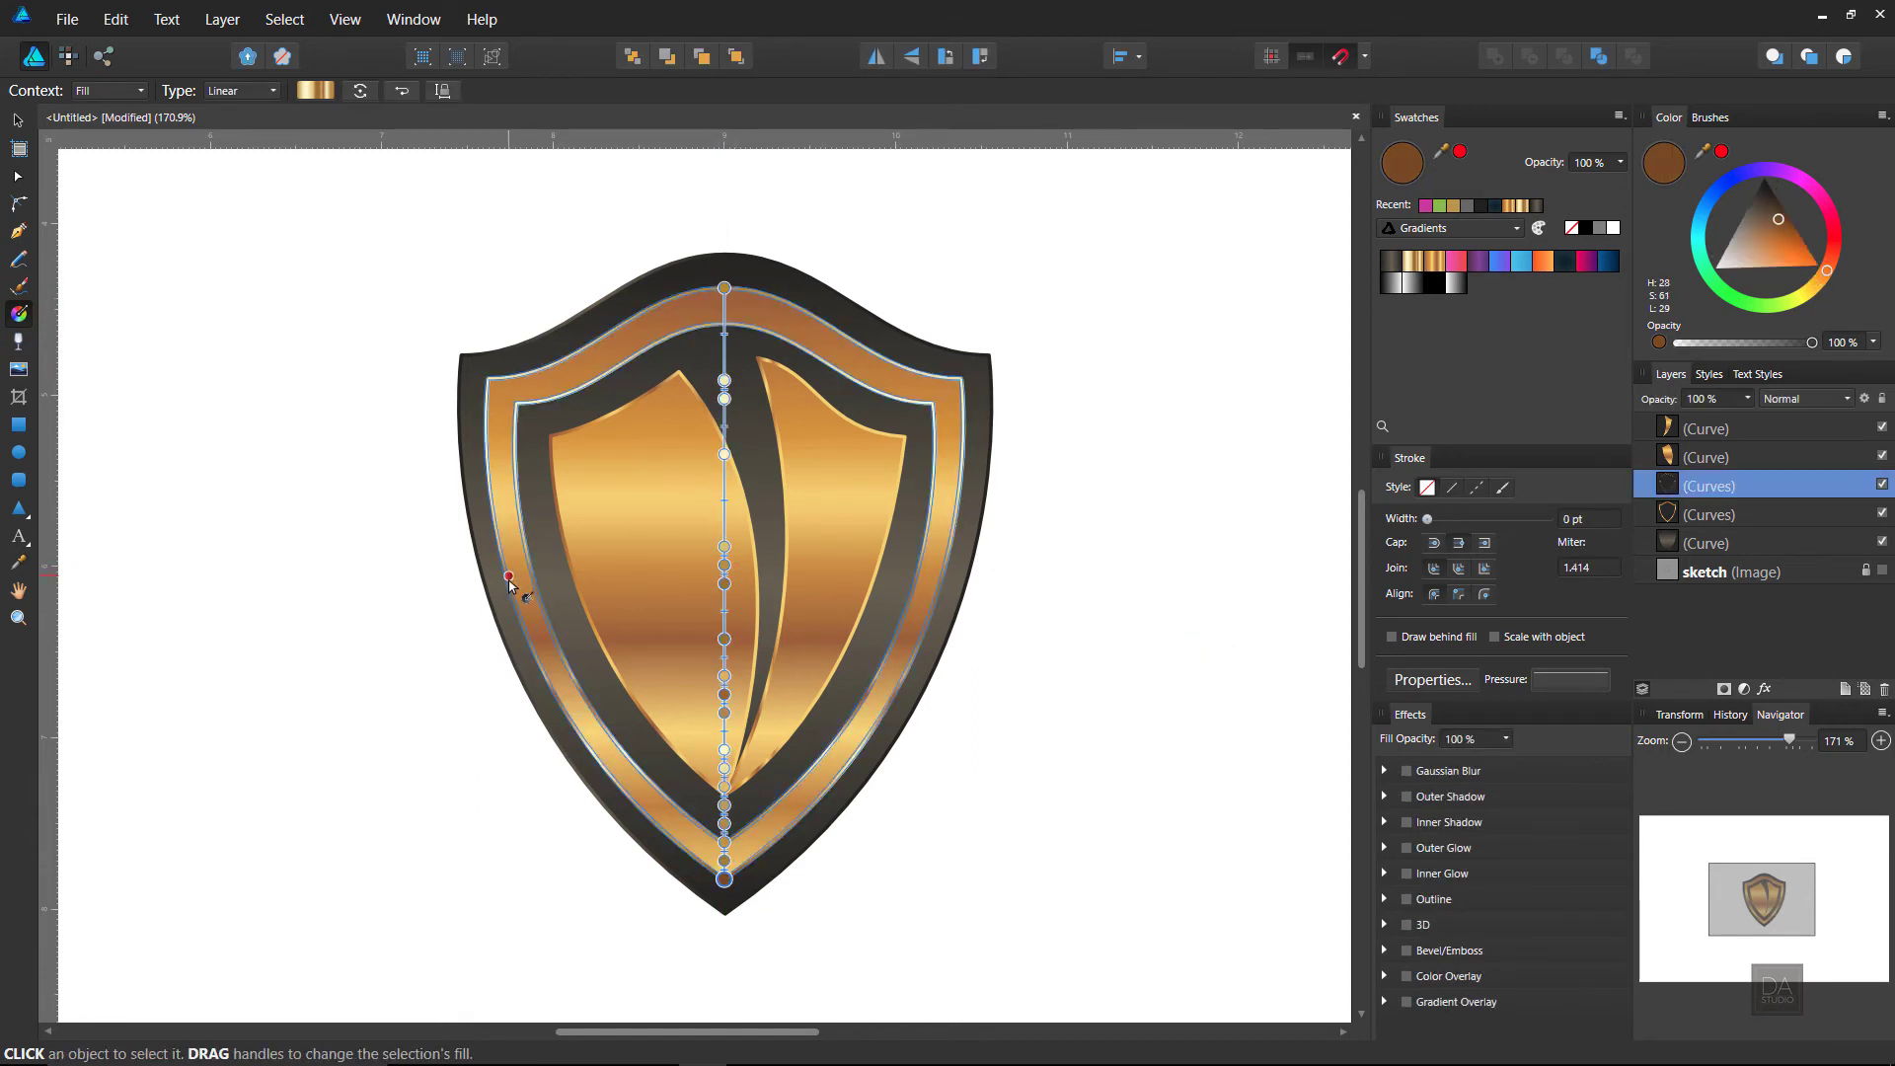
pyautogui.moveTo(508, 583)
pyautogui.mouseDown()
pyautogui.moveTo(868, 582)
pyautogui.moveTo(939, 610)
pyautogui.mouseUp()
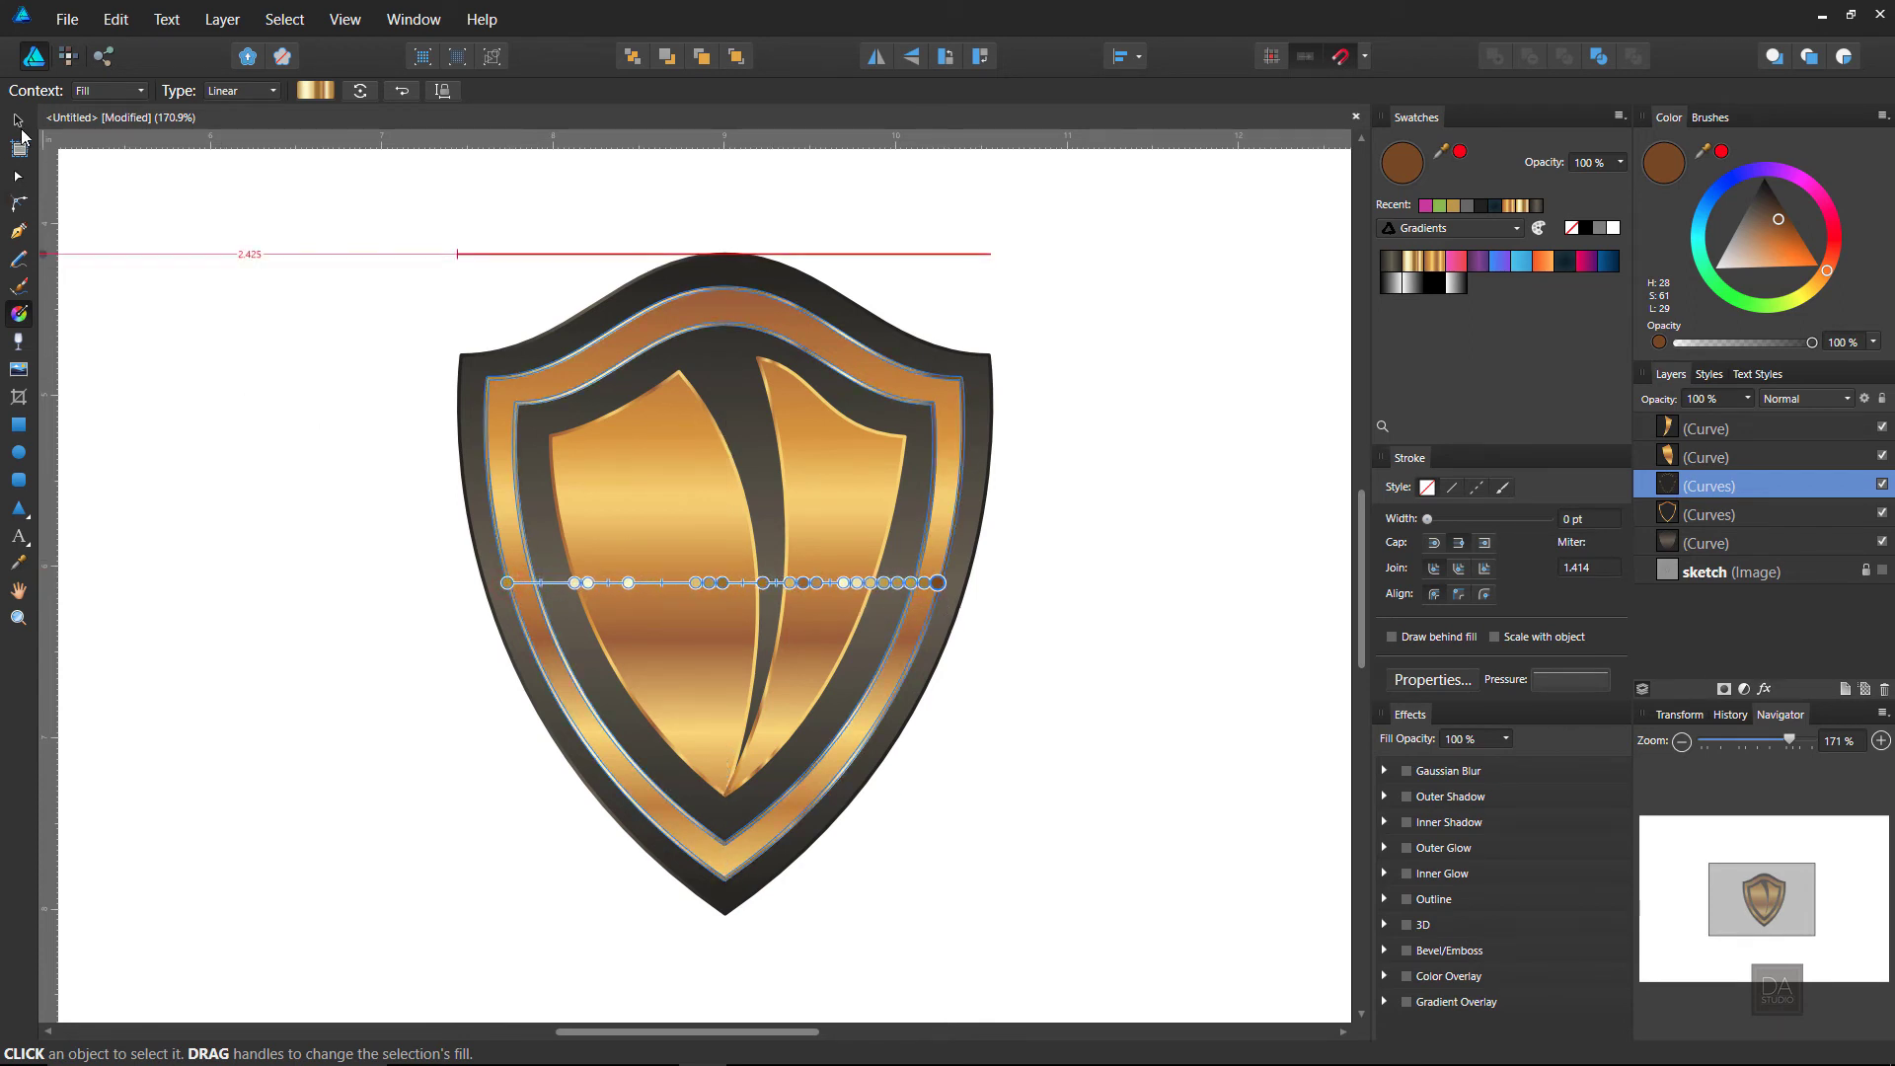
pyautogui.press('v')
pyautogui.click(239, 308)
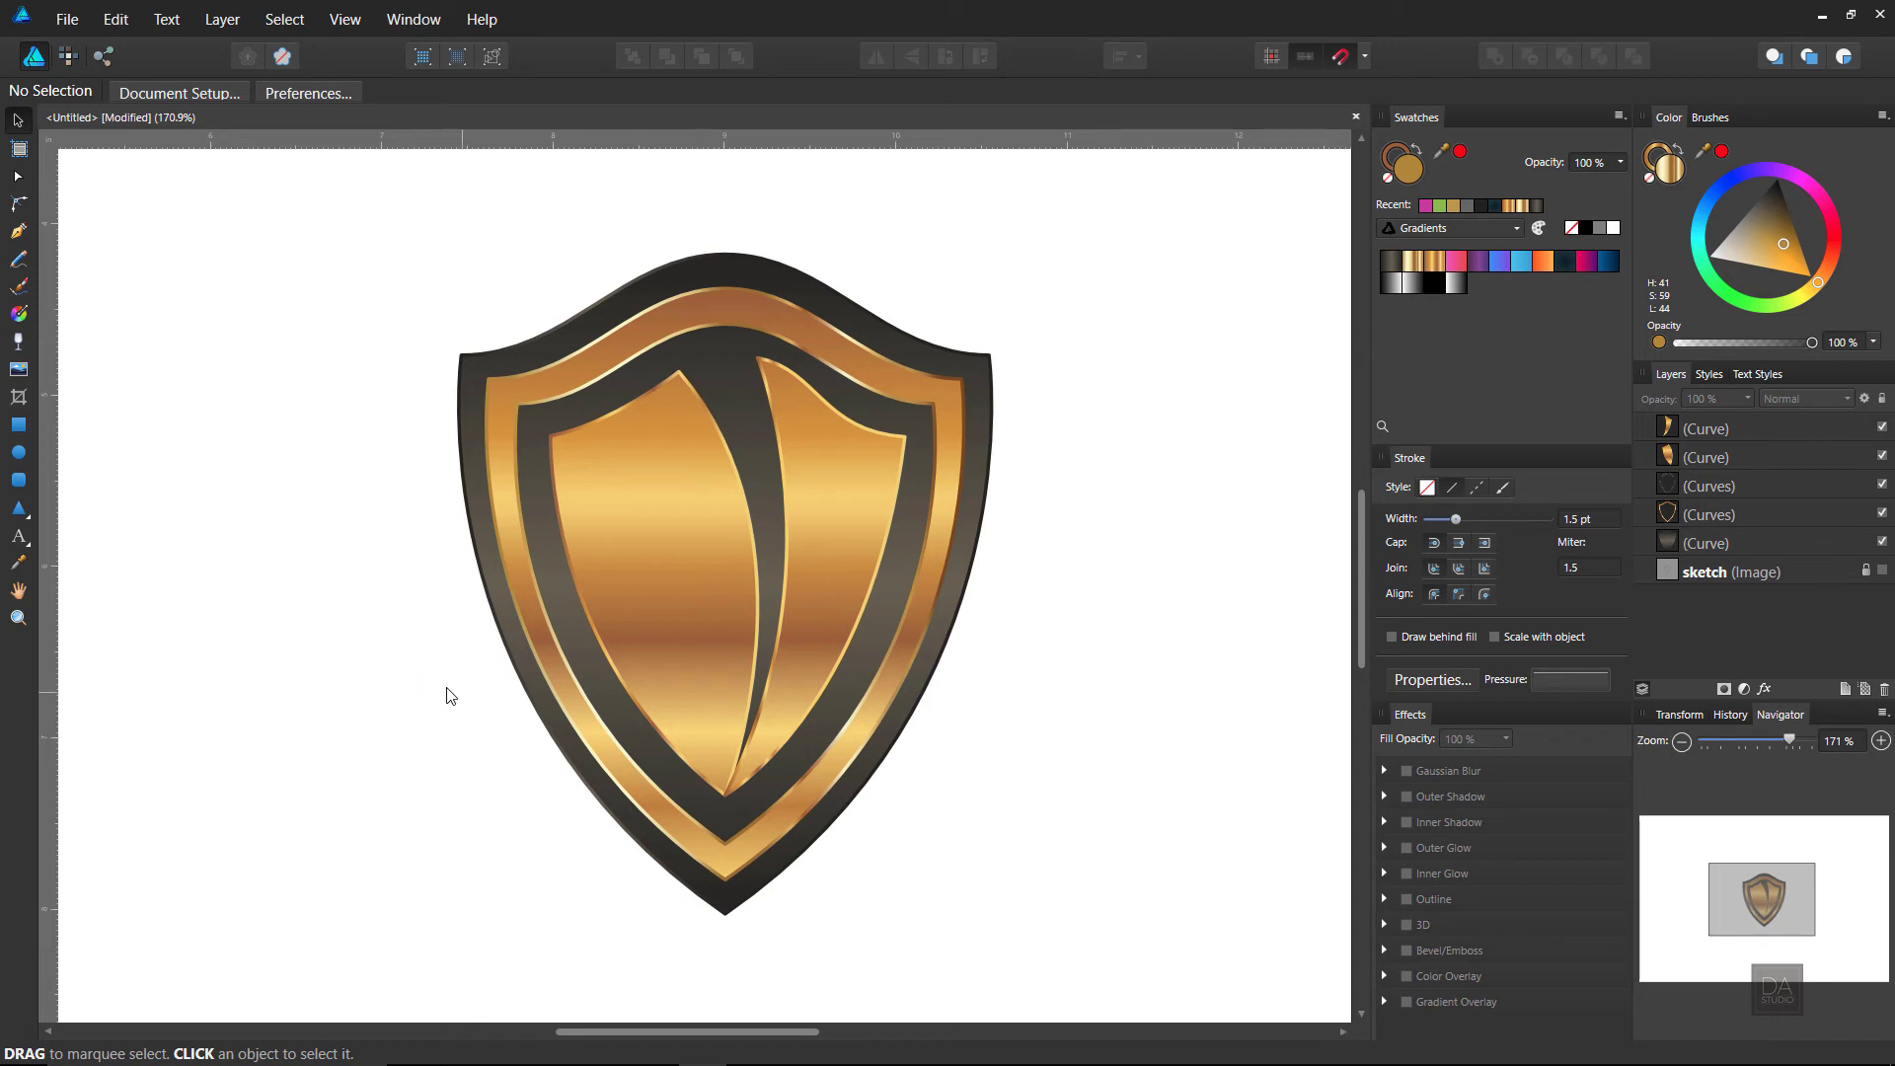
# Step: Add an Outer Shadow to the dark outer shield at about 97% opacity and 100 px radius
pyautogui.click(879, 772)
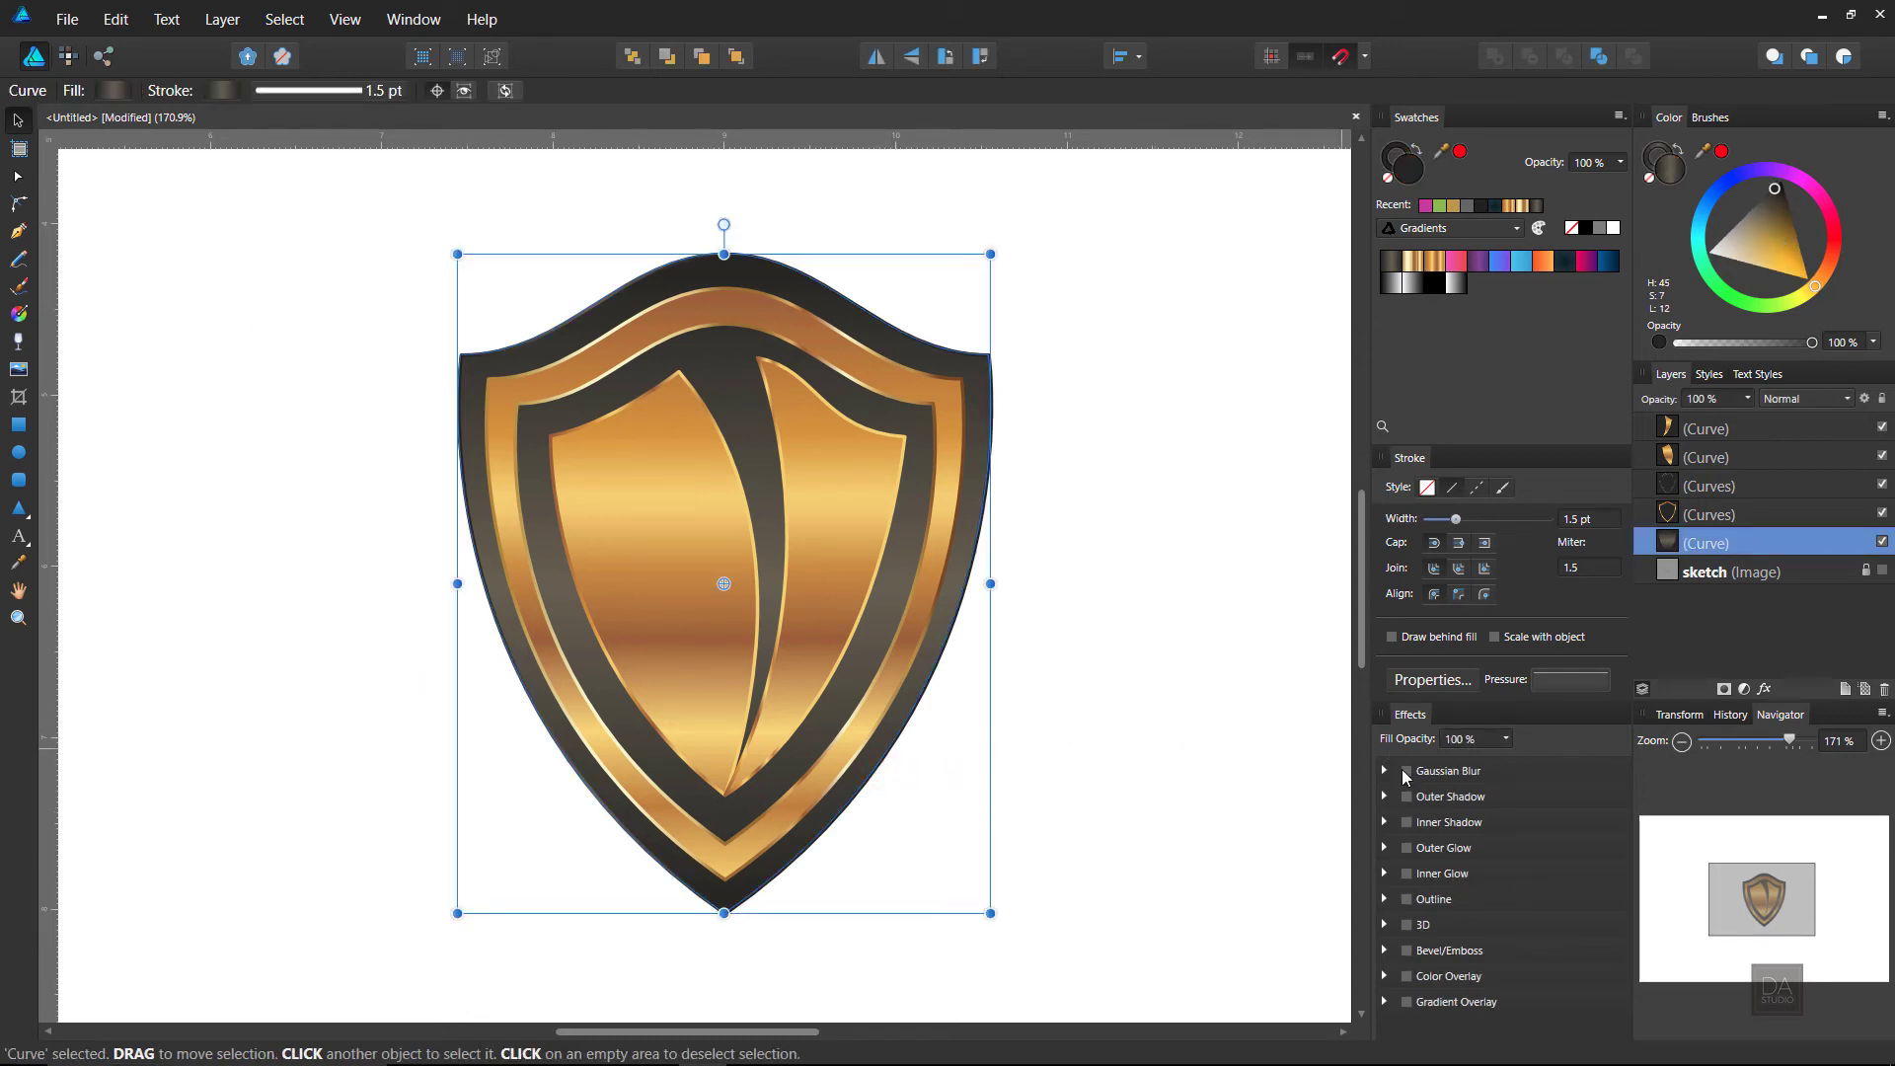
pyautogui.click(1406, 796)
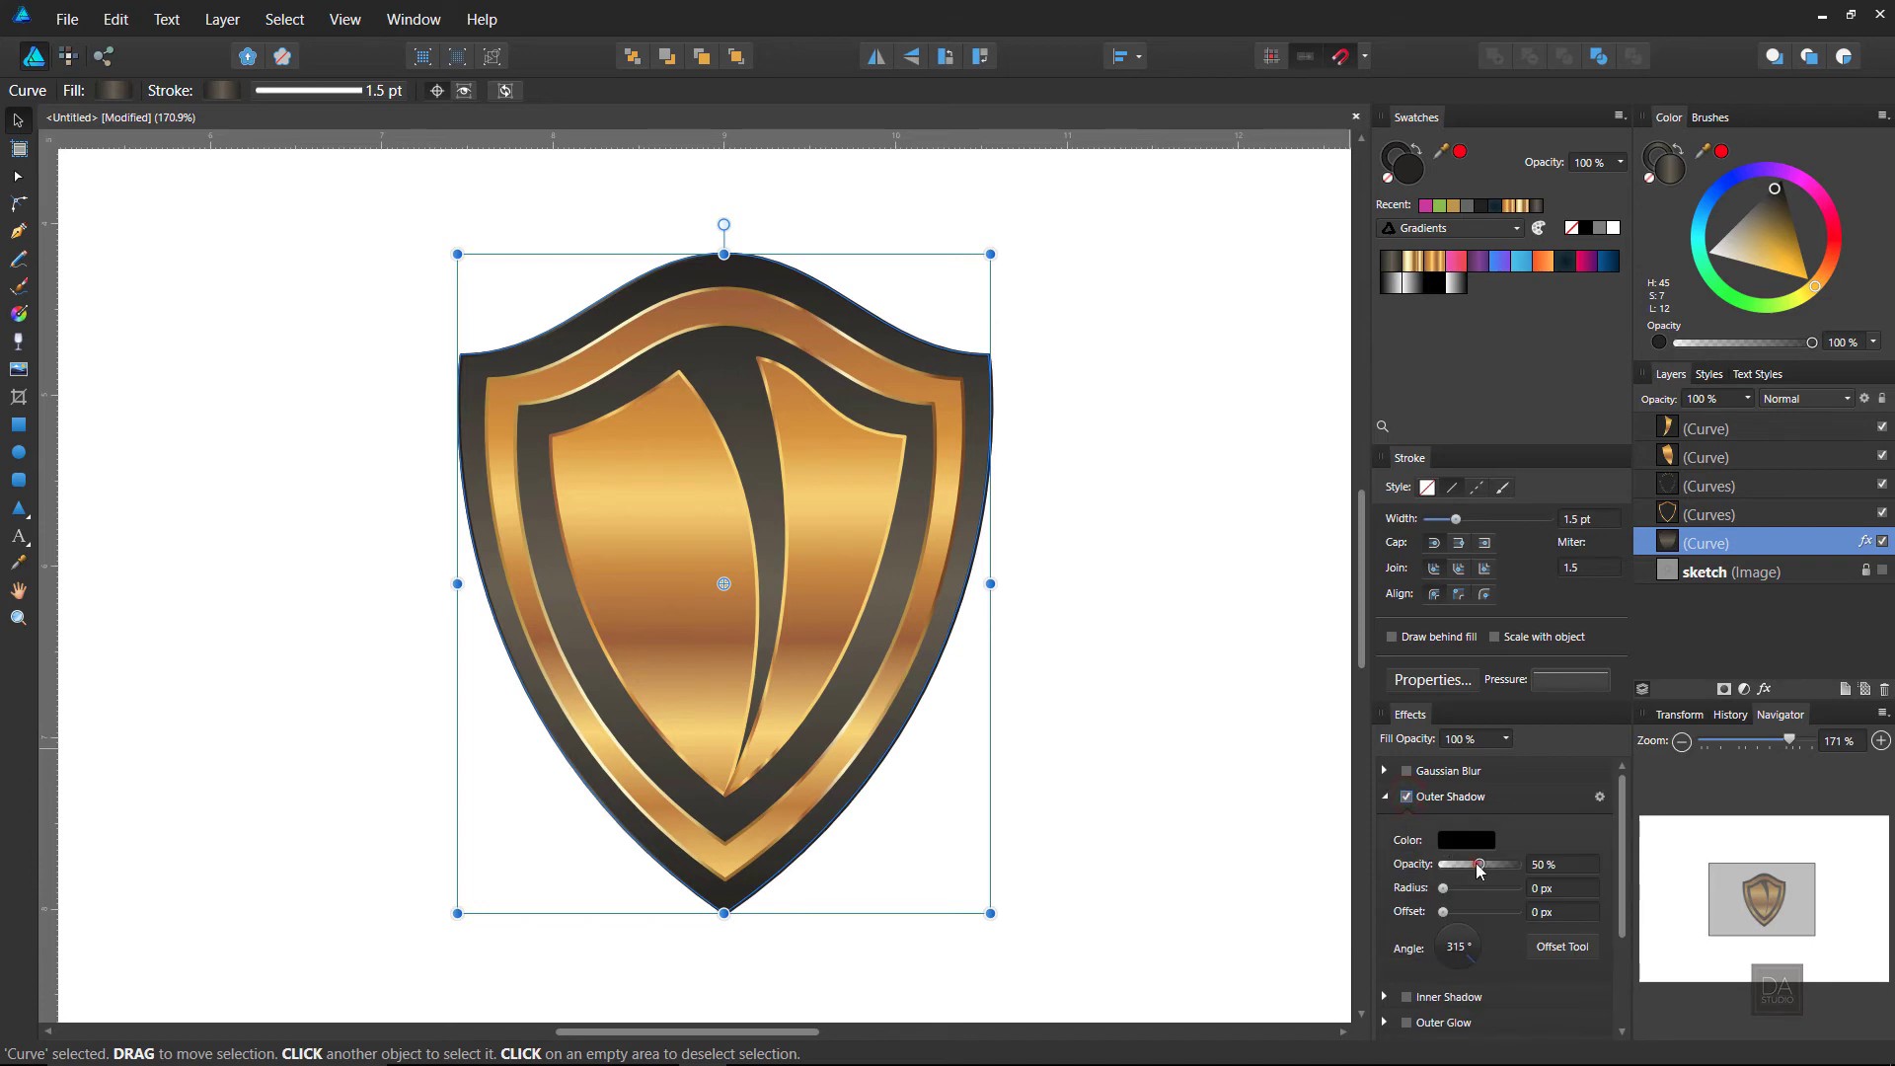
pyautogui.moveTo(1477, 864)
pyautogui.mouseDown()
pyautogui.moveTo(1514, 868)
pyautogui.moveTo(1533, 903)
pyautogui.mouseUp()
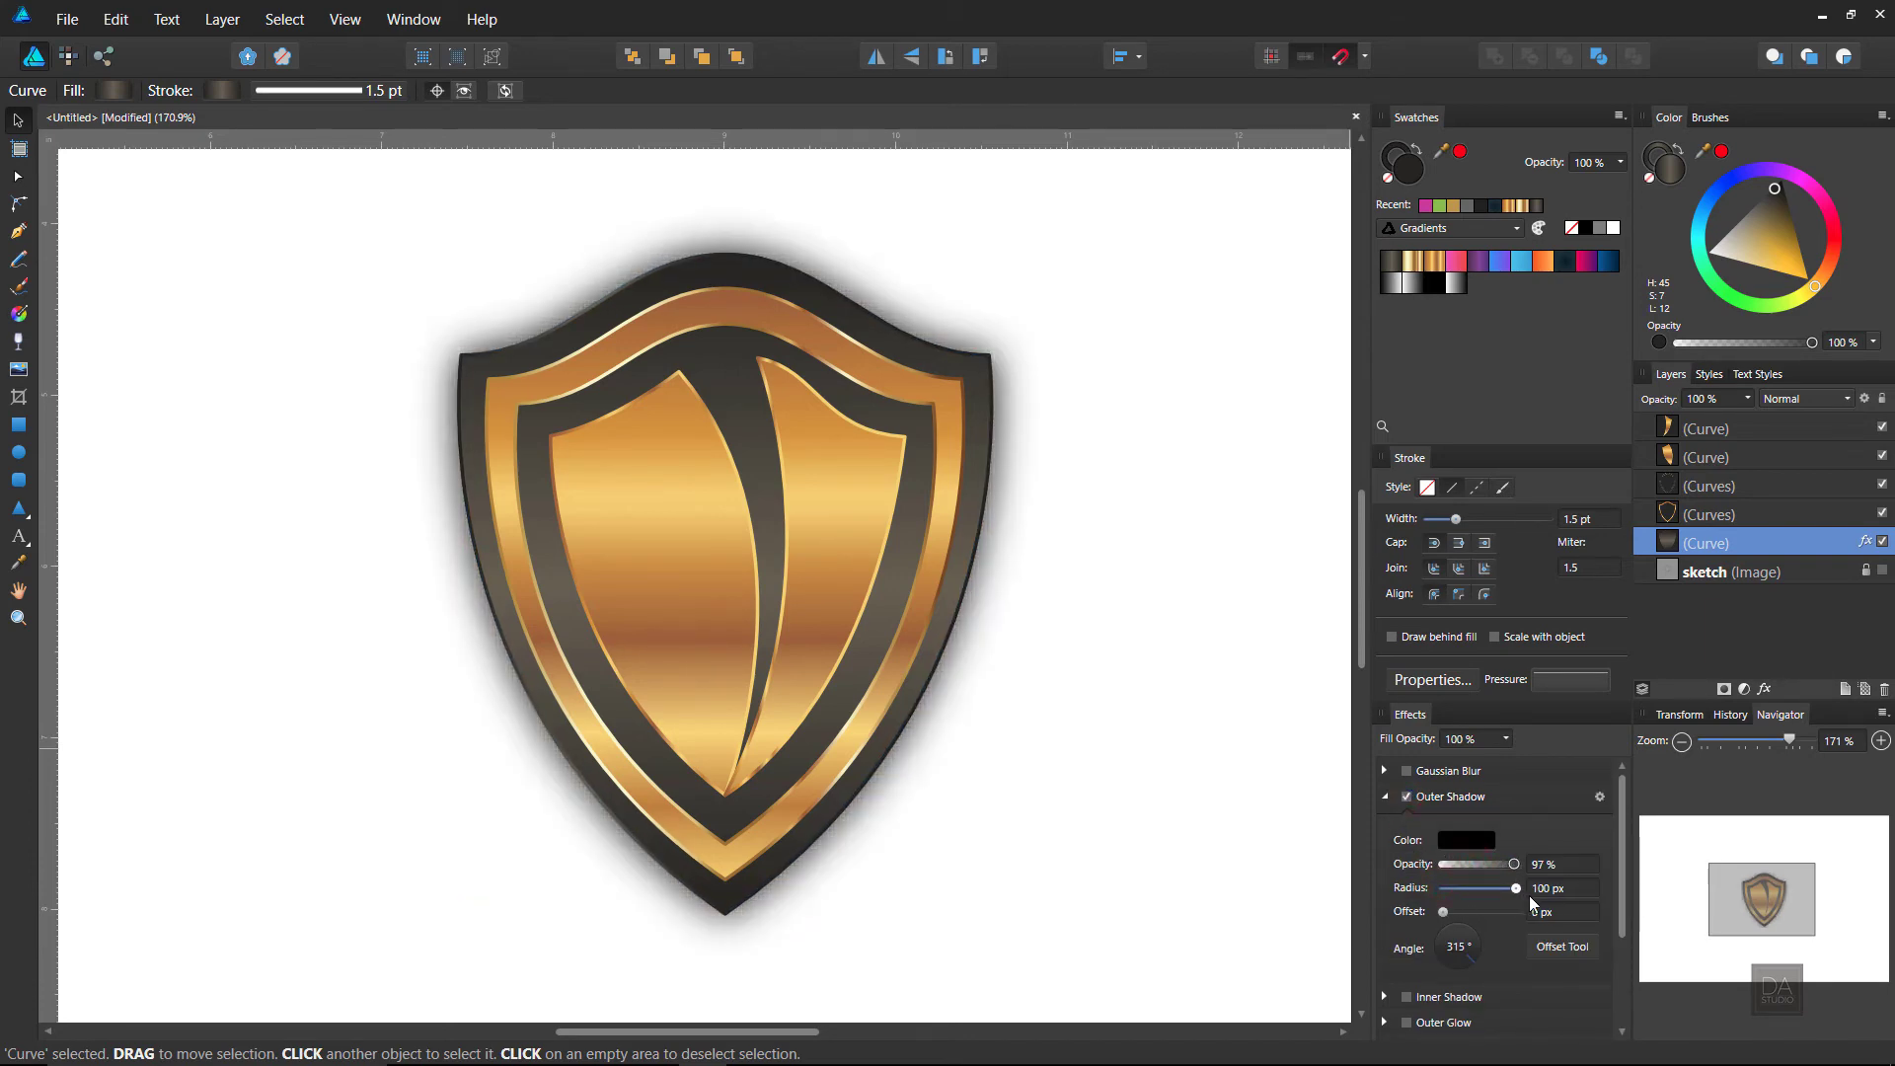
pyautogui.moveTo(1534, 904); pyautogui.dragTo(1522, 890)
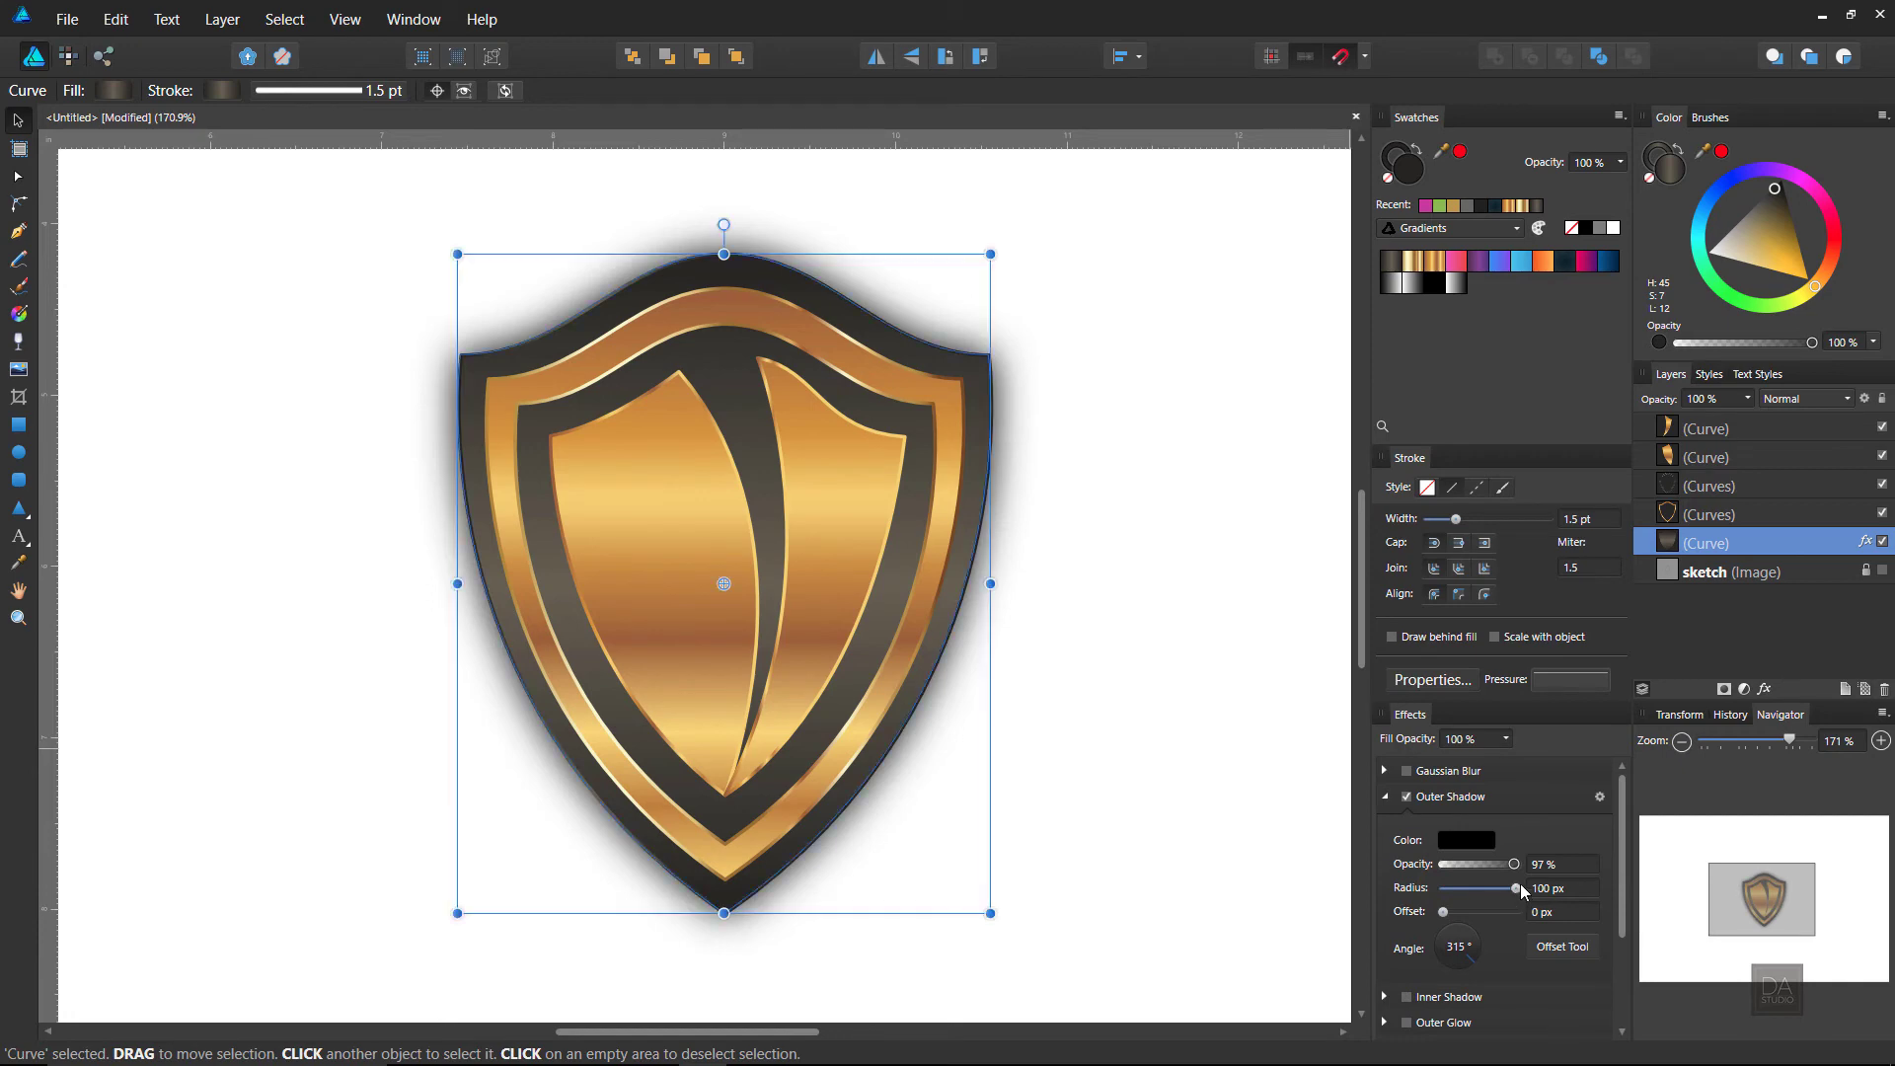
# Step: Reselect the dark outer shield shape with the fill as the colour target
pyautogui.click(1218, 504)
pyautogui.click(987, 358)
pyautogui.click(1388, 150)
pyautogui.click(1175, 335)
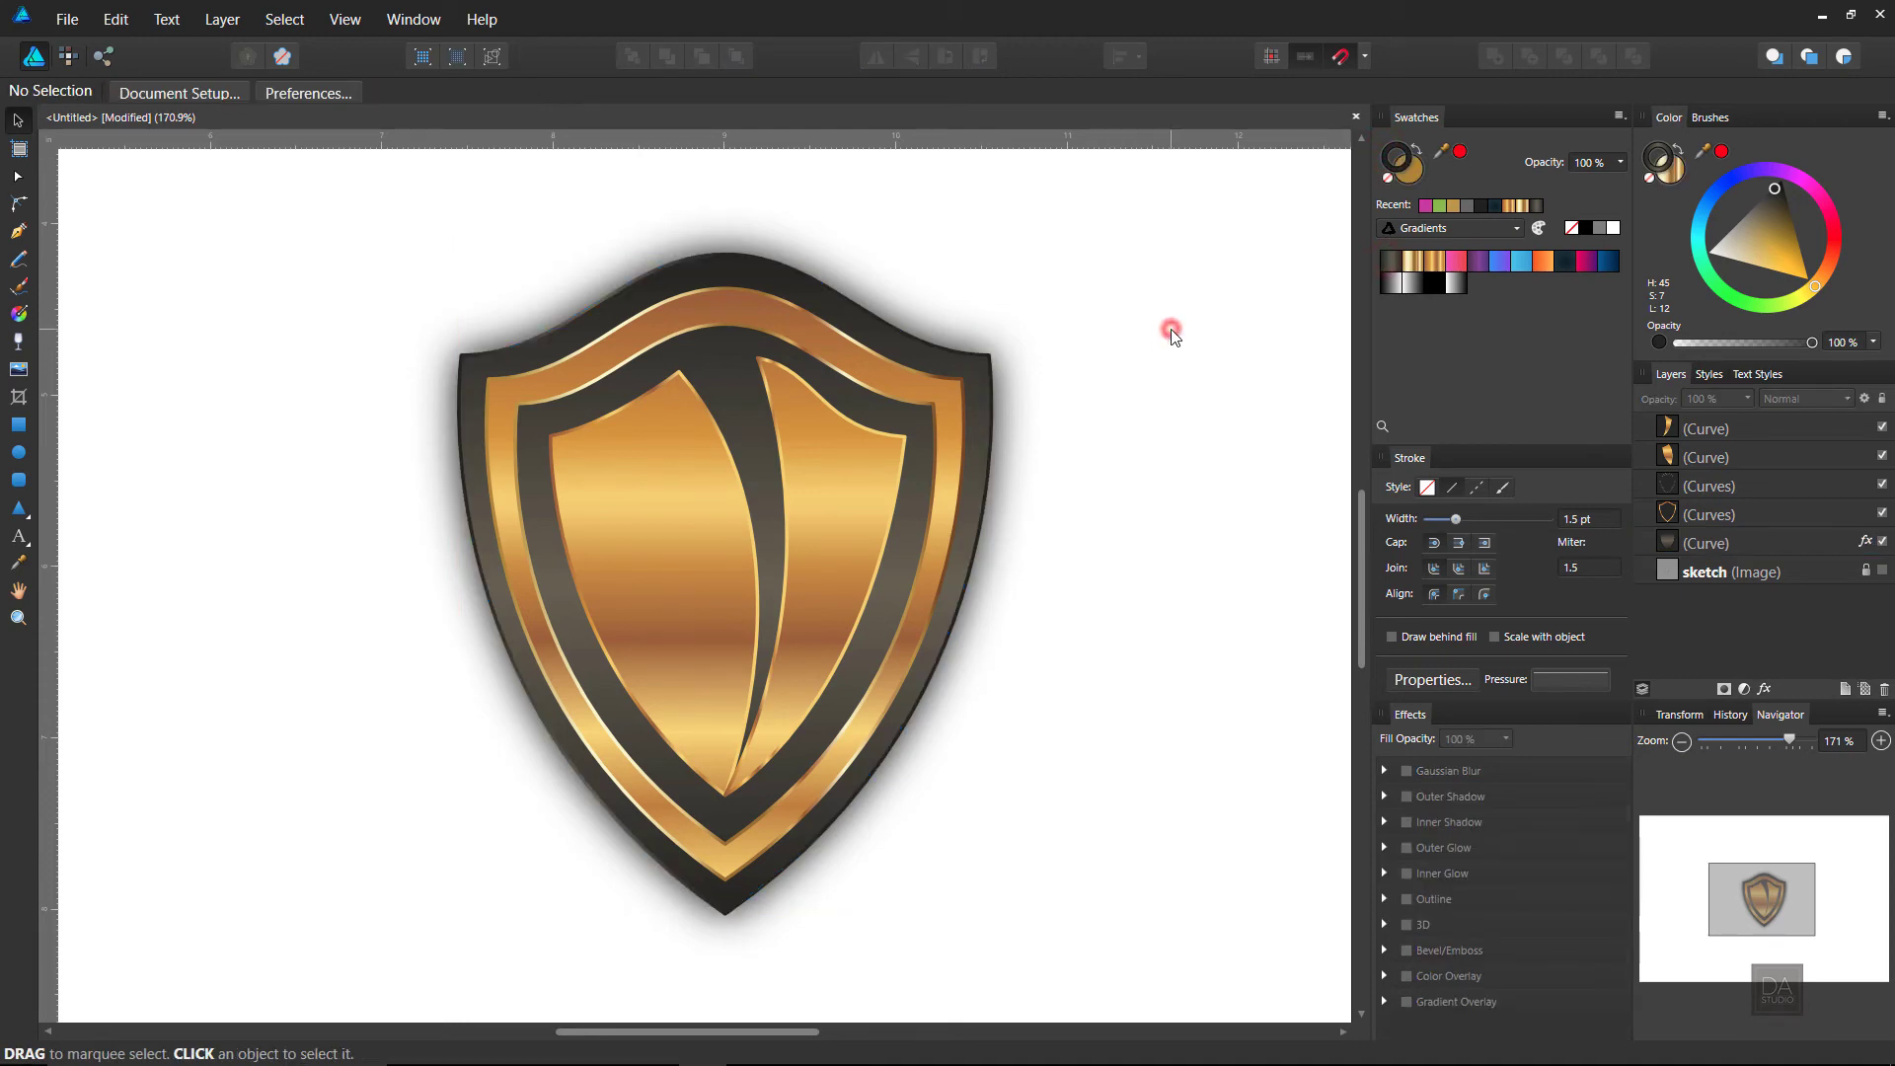
pyautogui.click(981, 385)
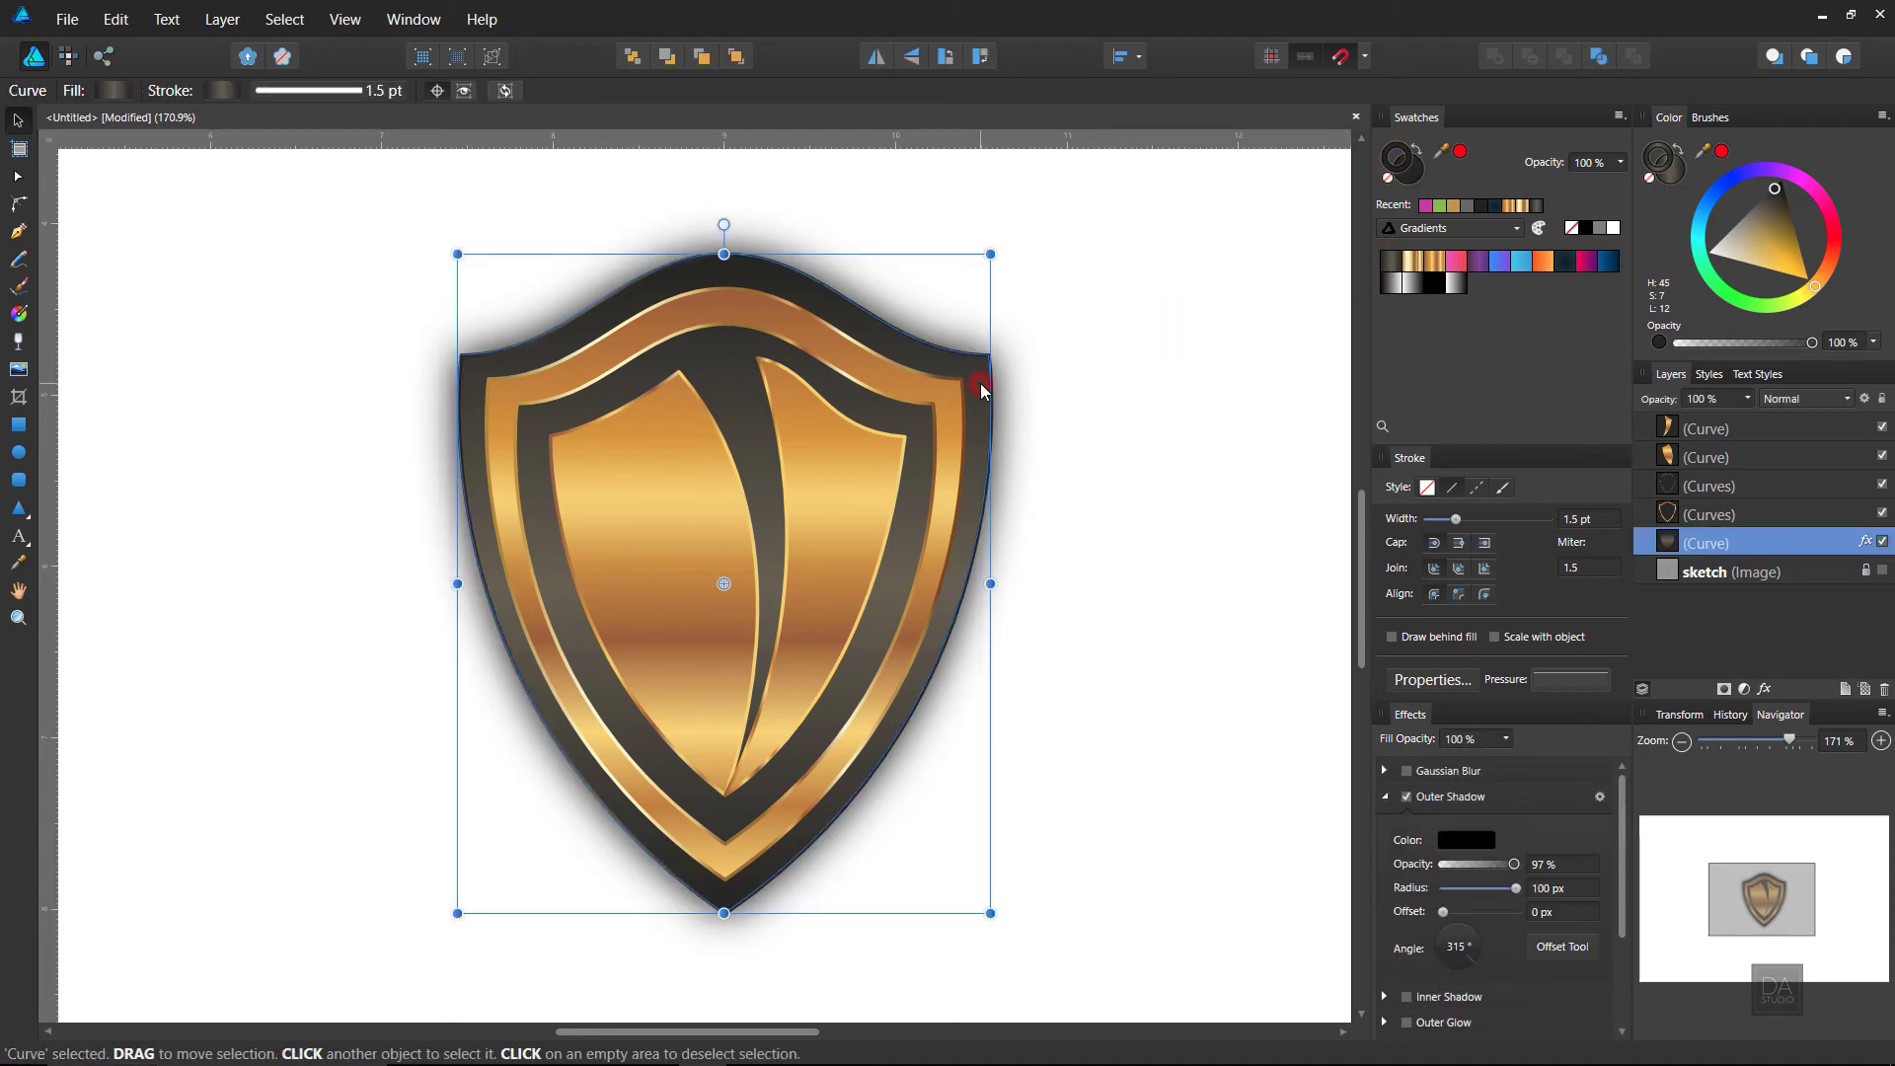
# Step: Expand the outer shield's stroke into its own border shape and target its fill
pyautogui.click(296, 28)
pyautogui.moveTo(222, 18)
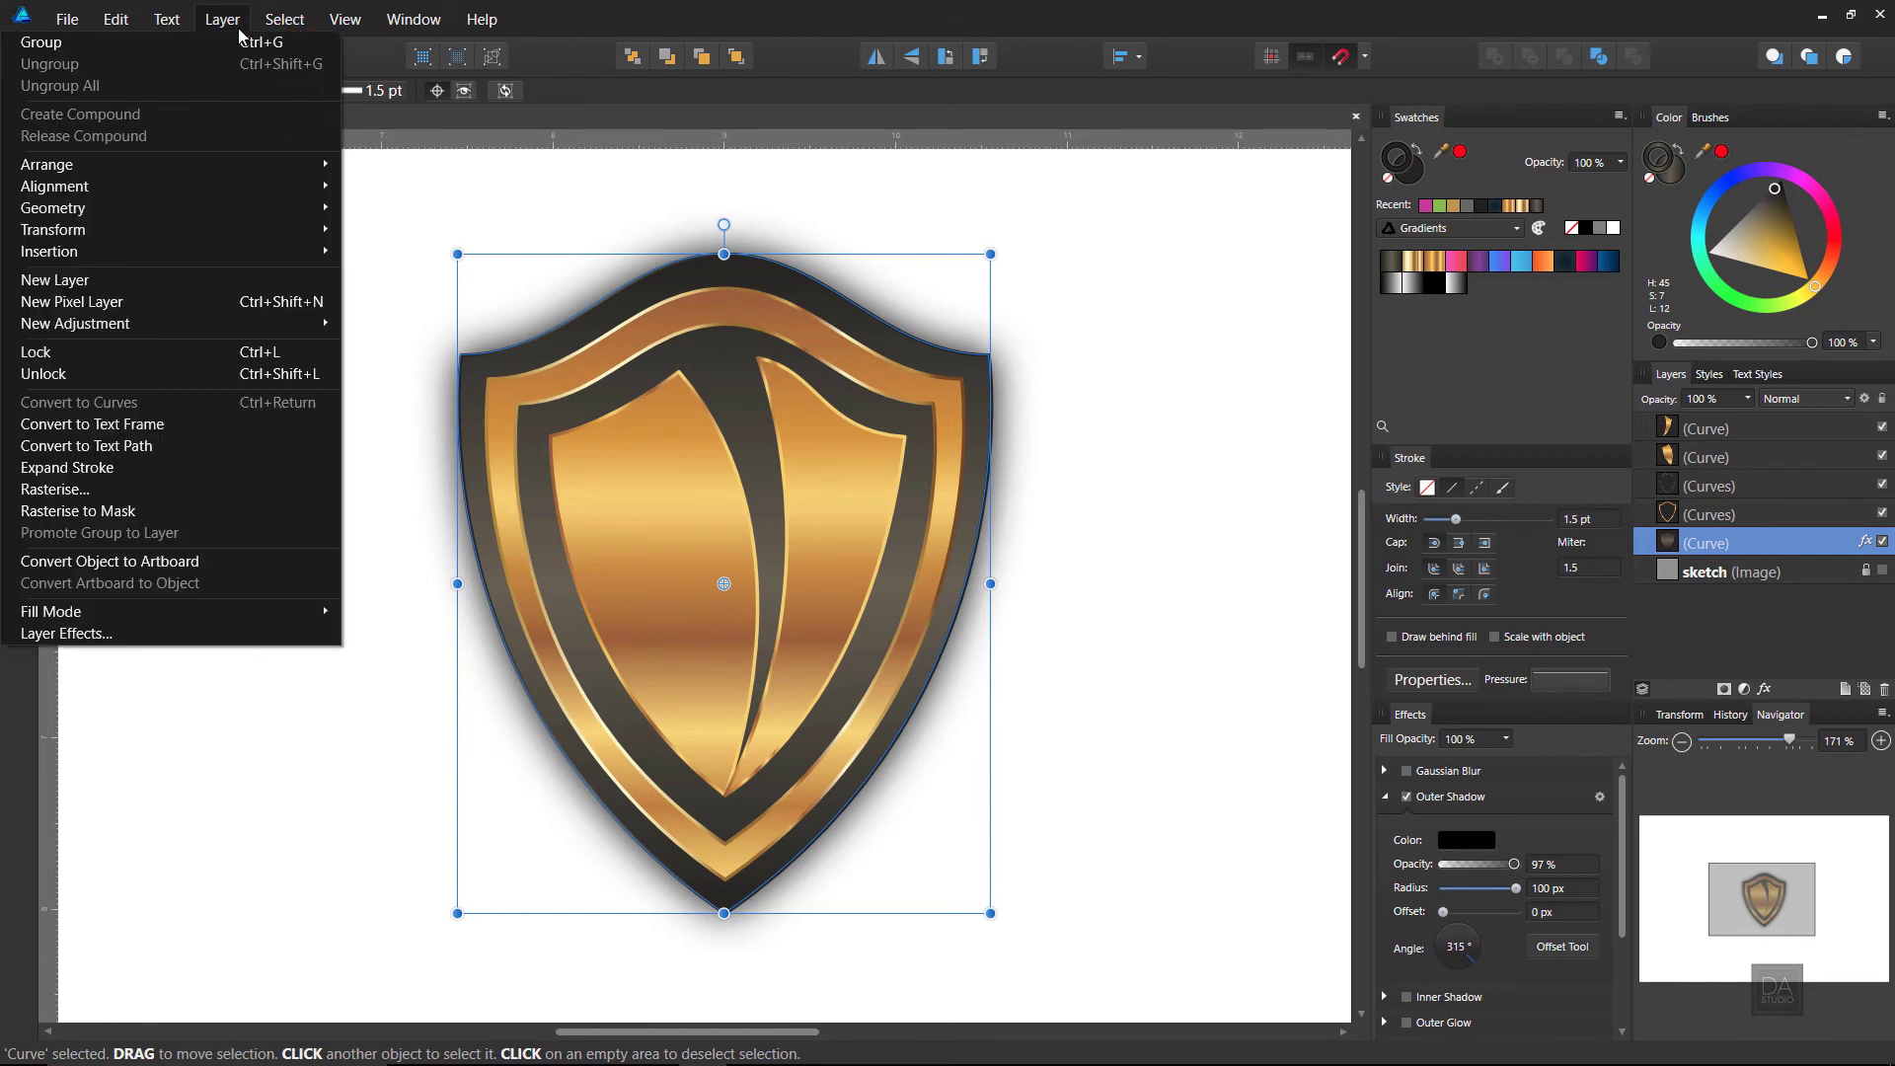
pyautogui.click(133, 466)
pyautogui.click(188, 424)
pyautogui.click(529, 336)
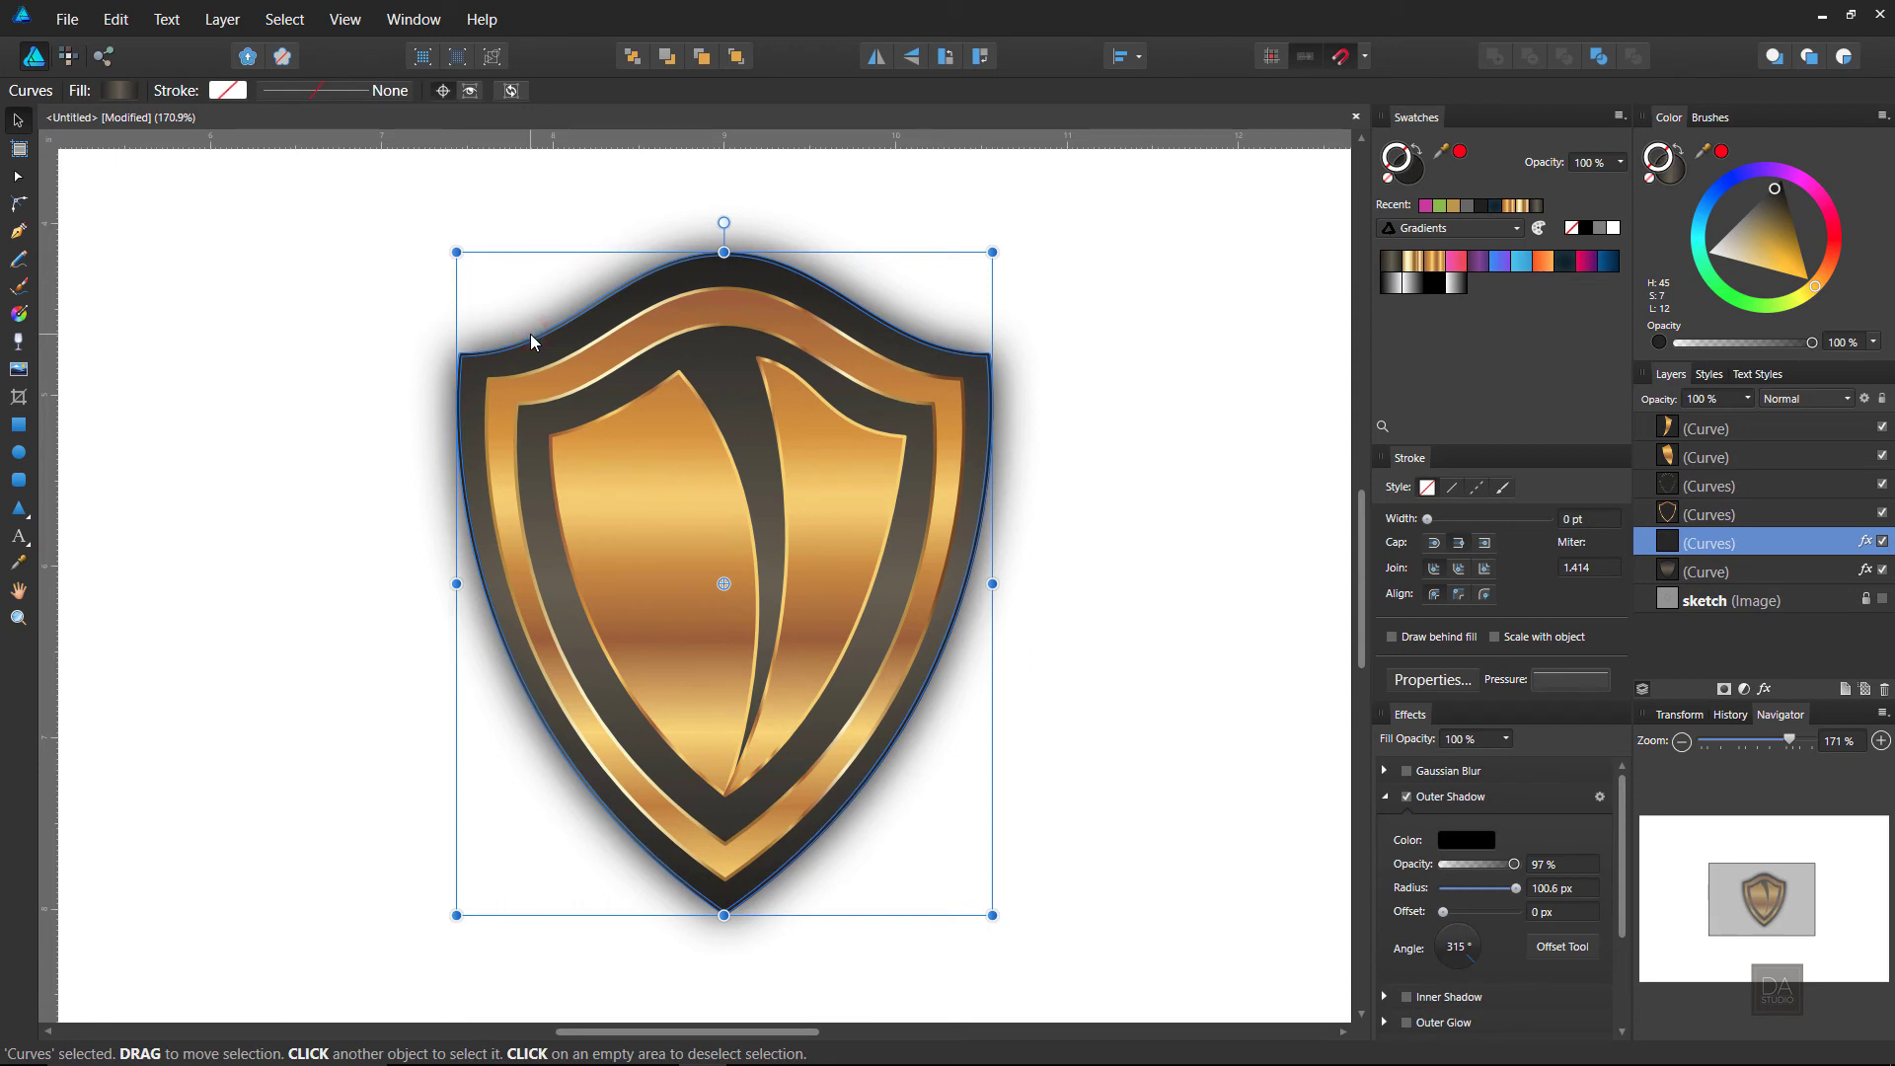
pyautogui.click(1411, 175)
pyautogui.click(1388, 259)
# Step: Redirect the border's dark fill gradient to run from the shield's left edge to its right, then deselect
pyautogui.click(17, 314)
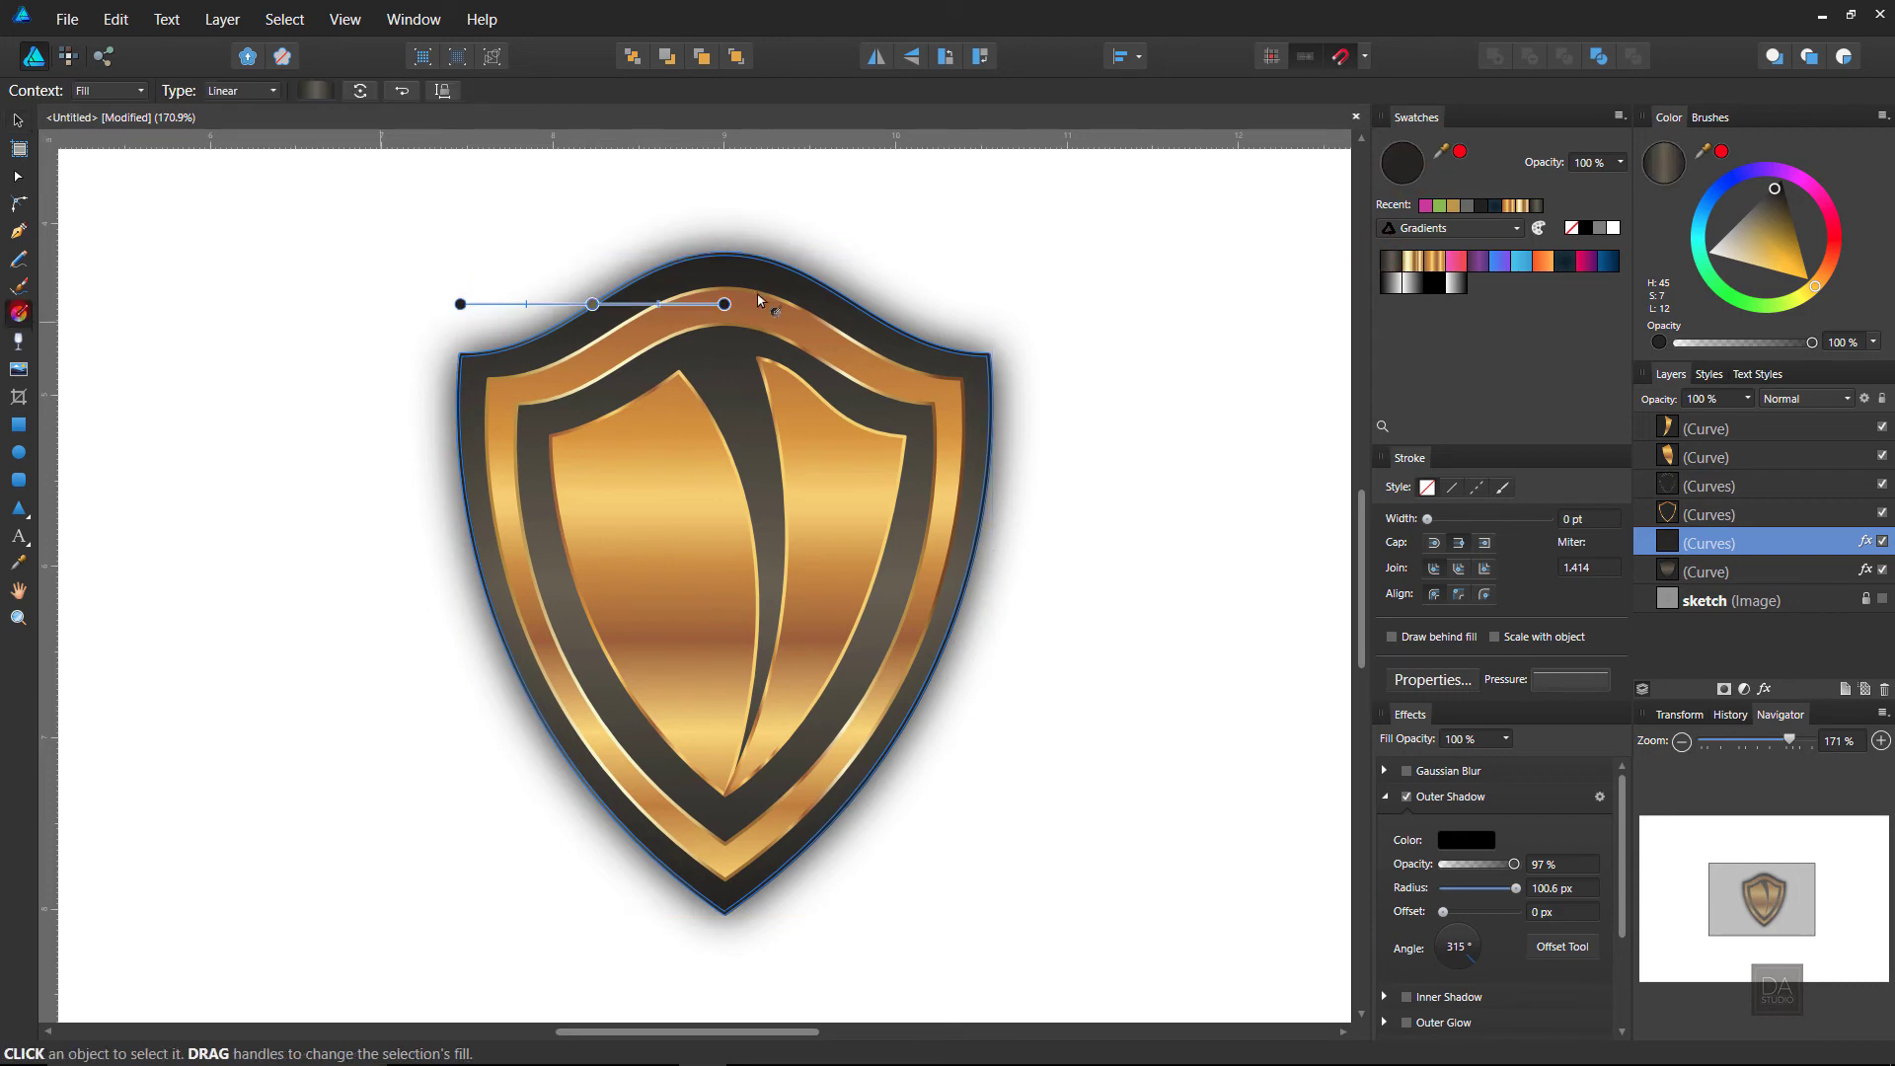
pyautogui.moveTo(724, 304)
pyautogui.mouseDown()
pyautogui.moveTo(729, 265)
pyautogui.moveTo(724, 913)
pyautogui.mouseUp()
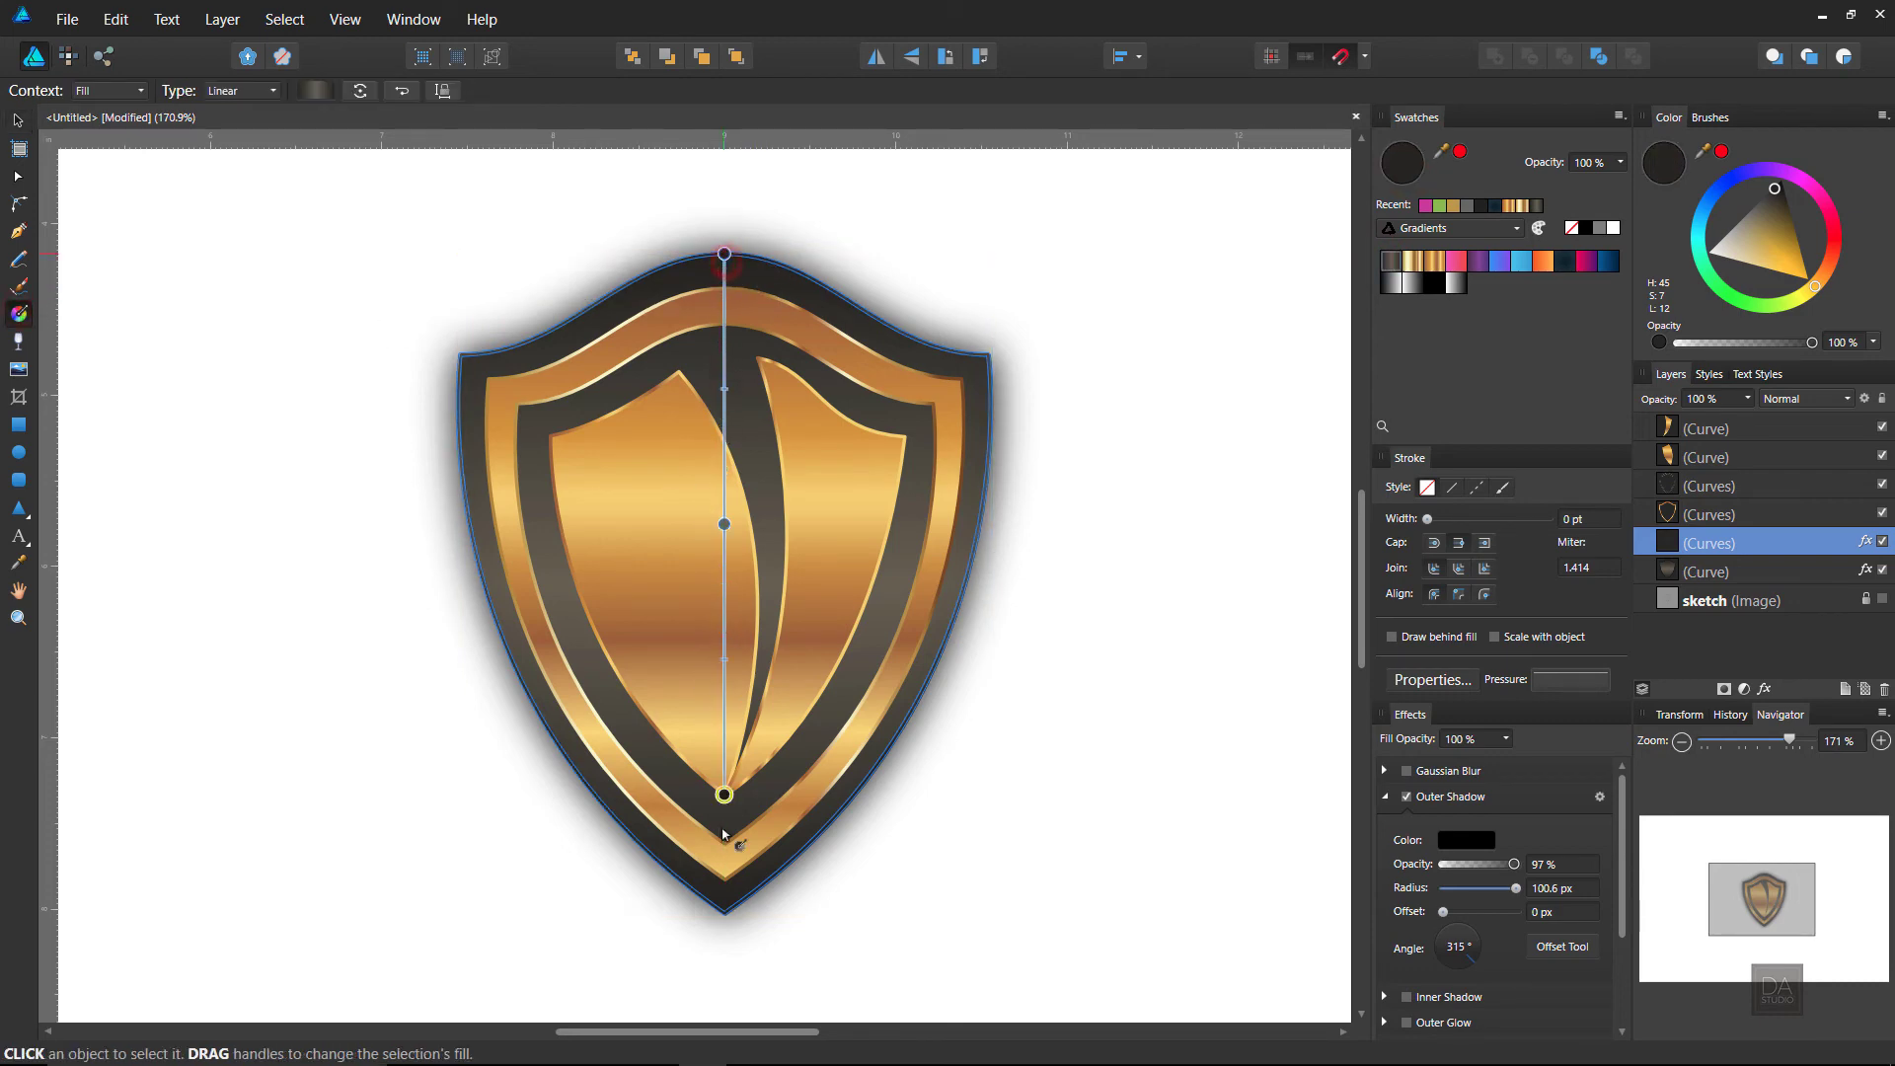
pyautogui.click(1184, 597)
pyautogui.click(807, 291)
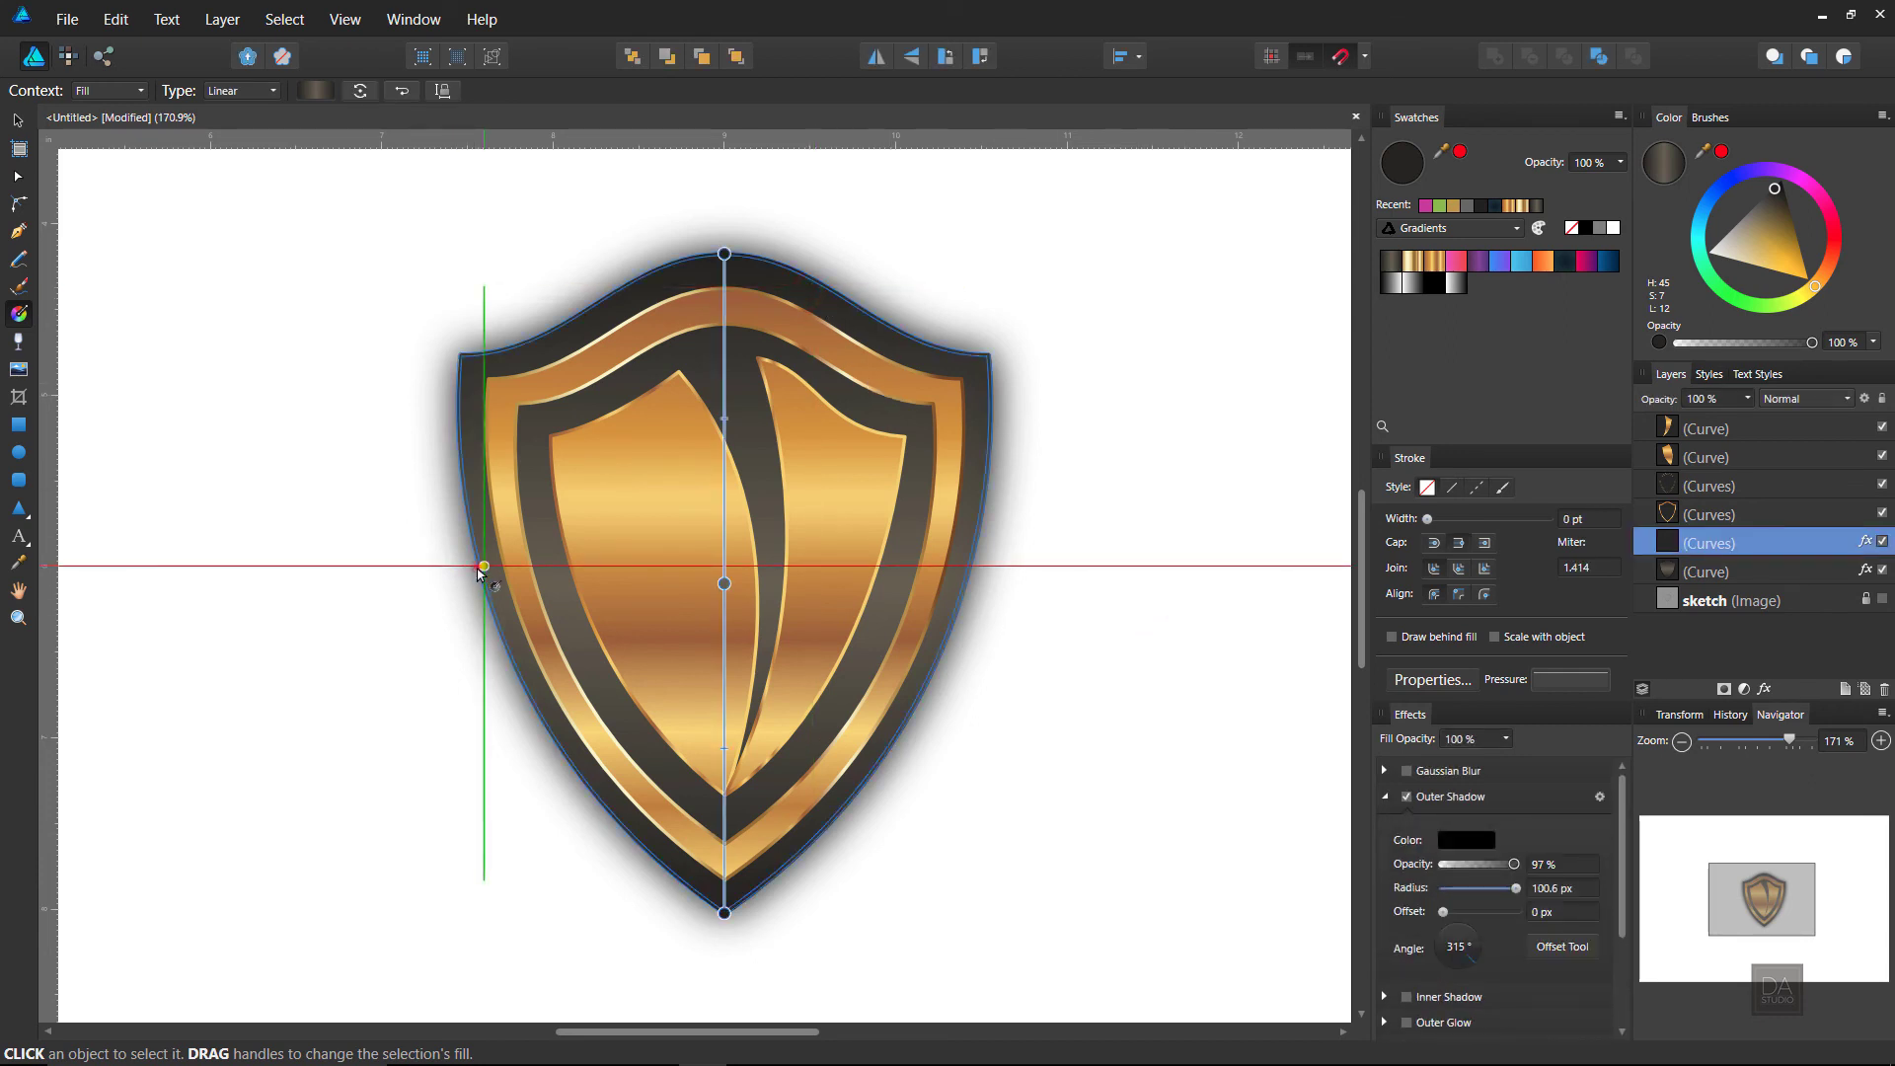
pyautogui.moveTo(484, 567); pyautogui.dragTo(963, 567)
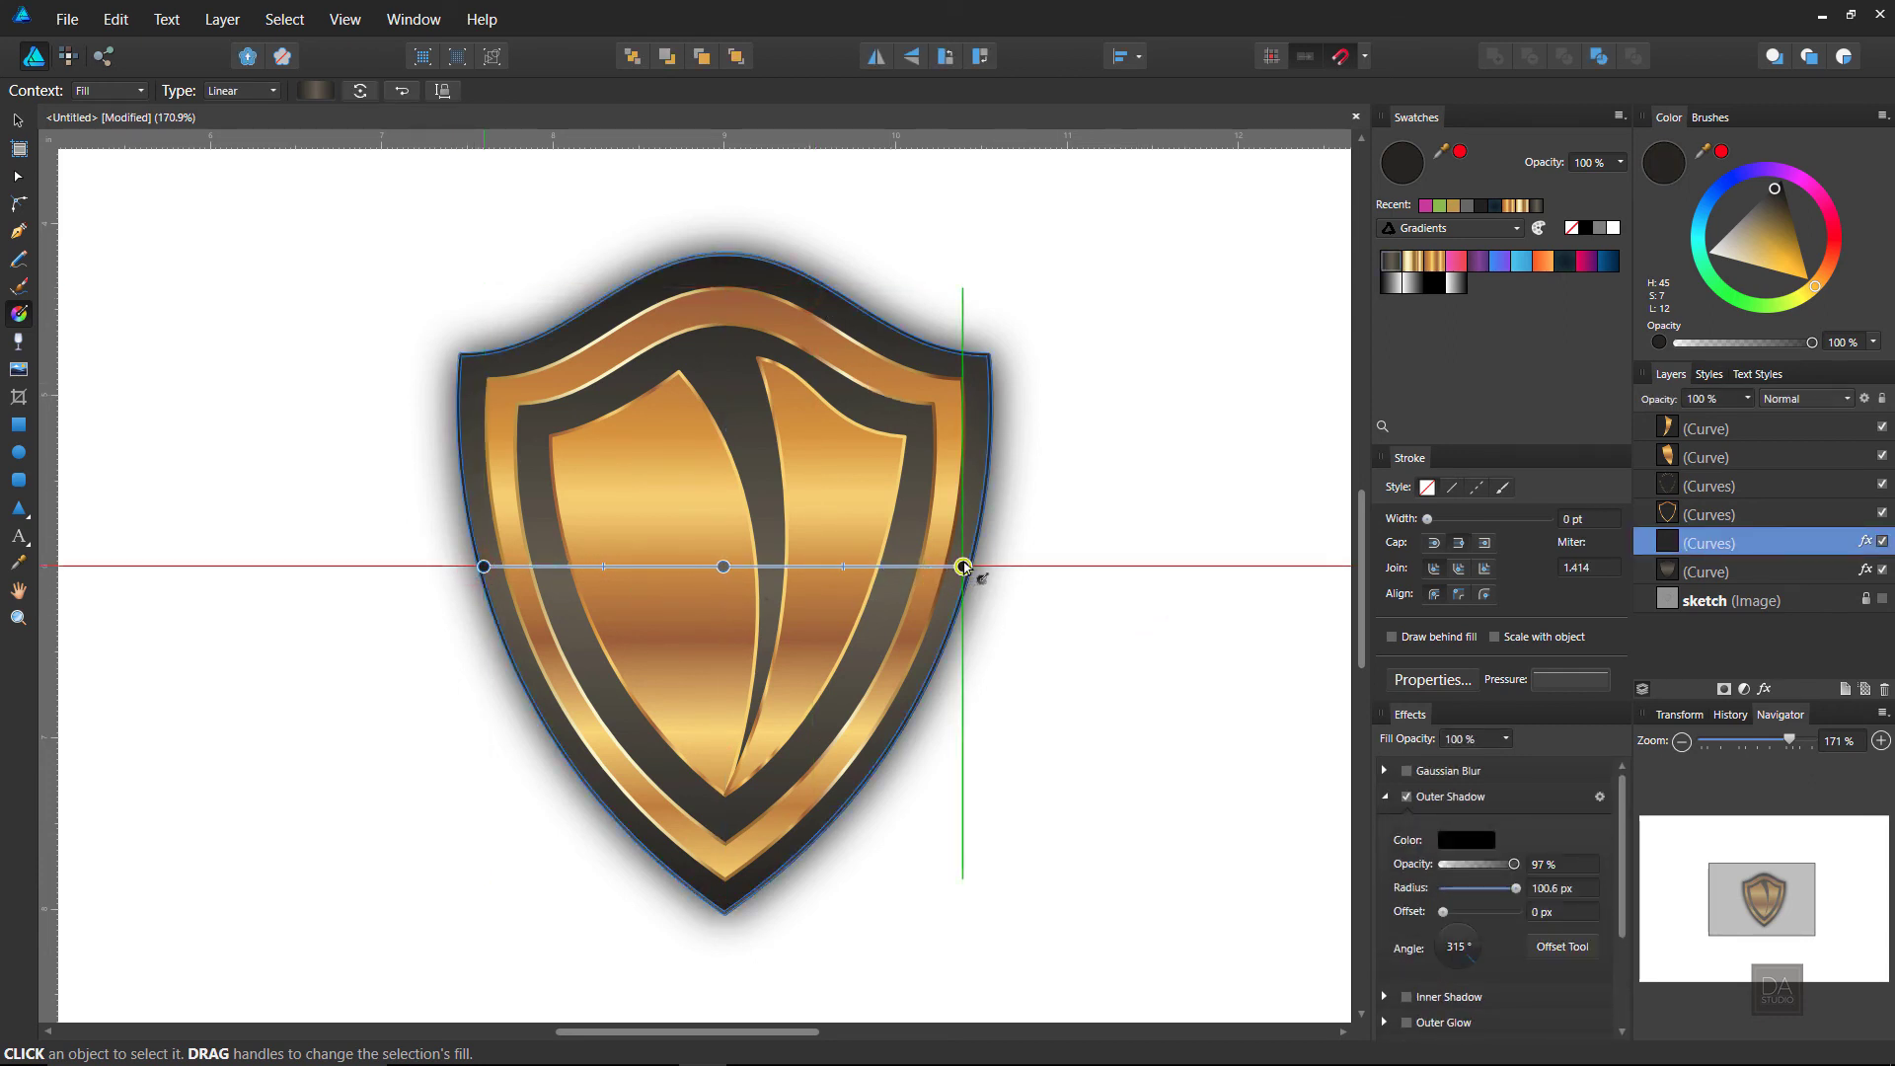
pyautogui.moveTo(963, 566); pyautogui.dragTo(965, 566)
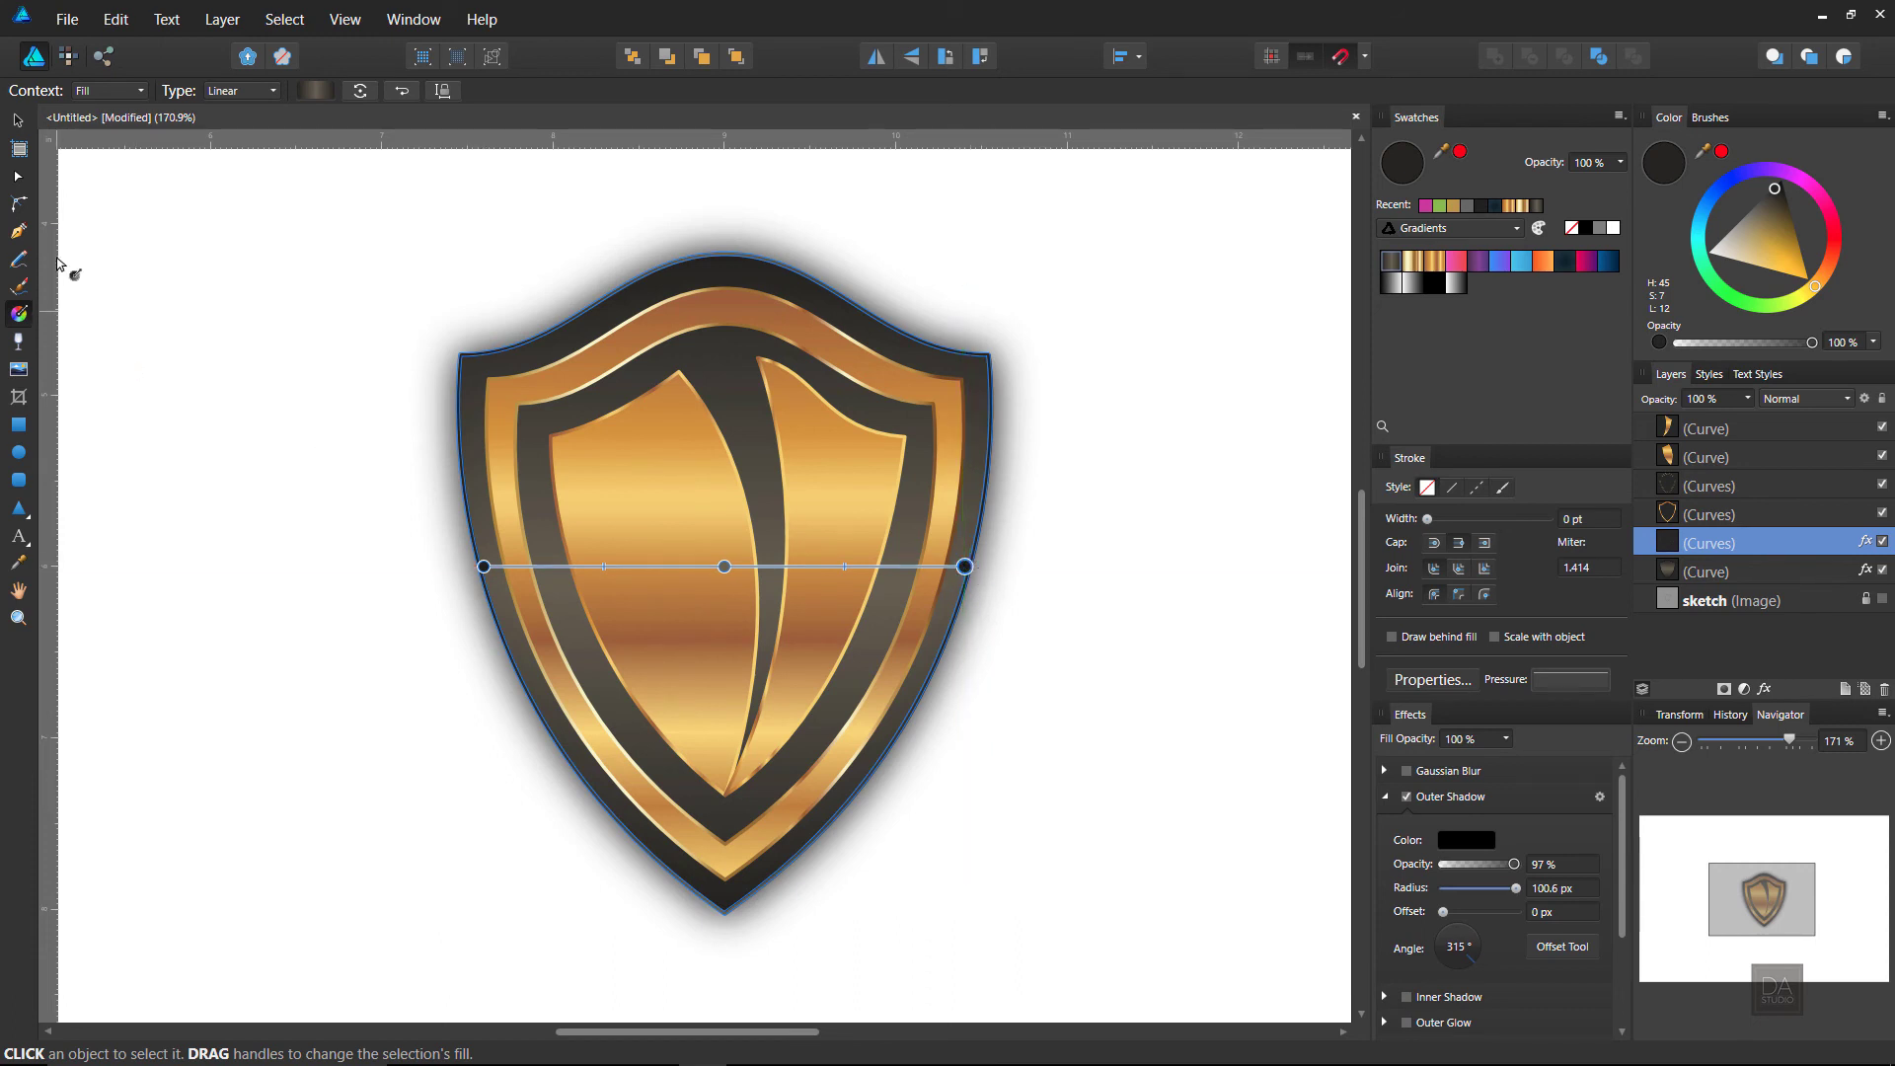
pyautogui.click(18, 123)
pyautogui.click(209, 292)
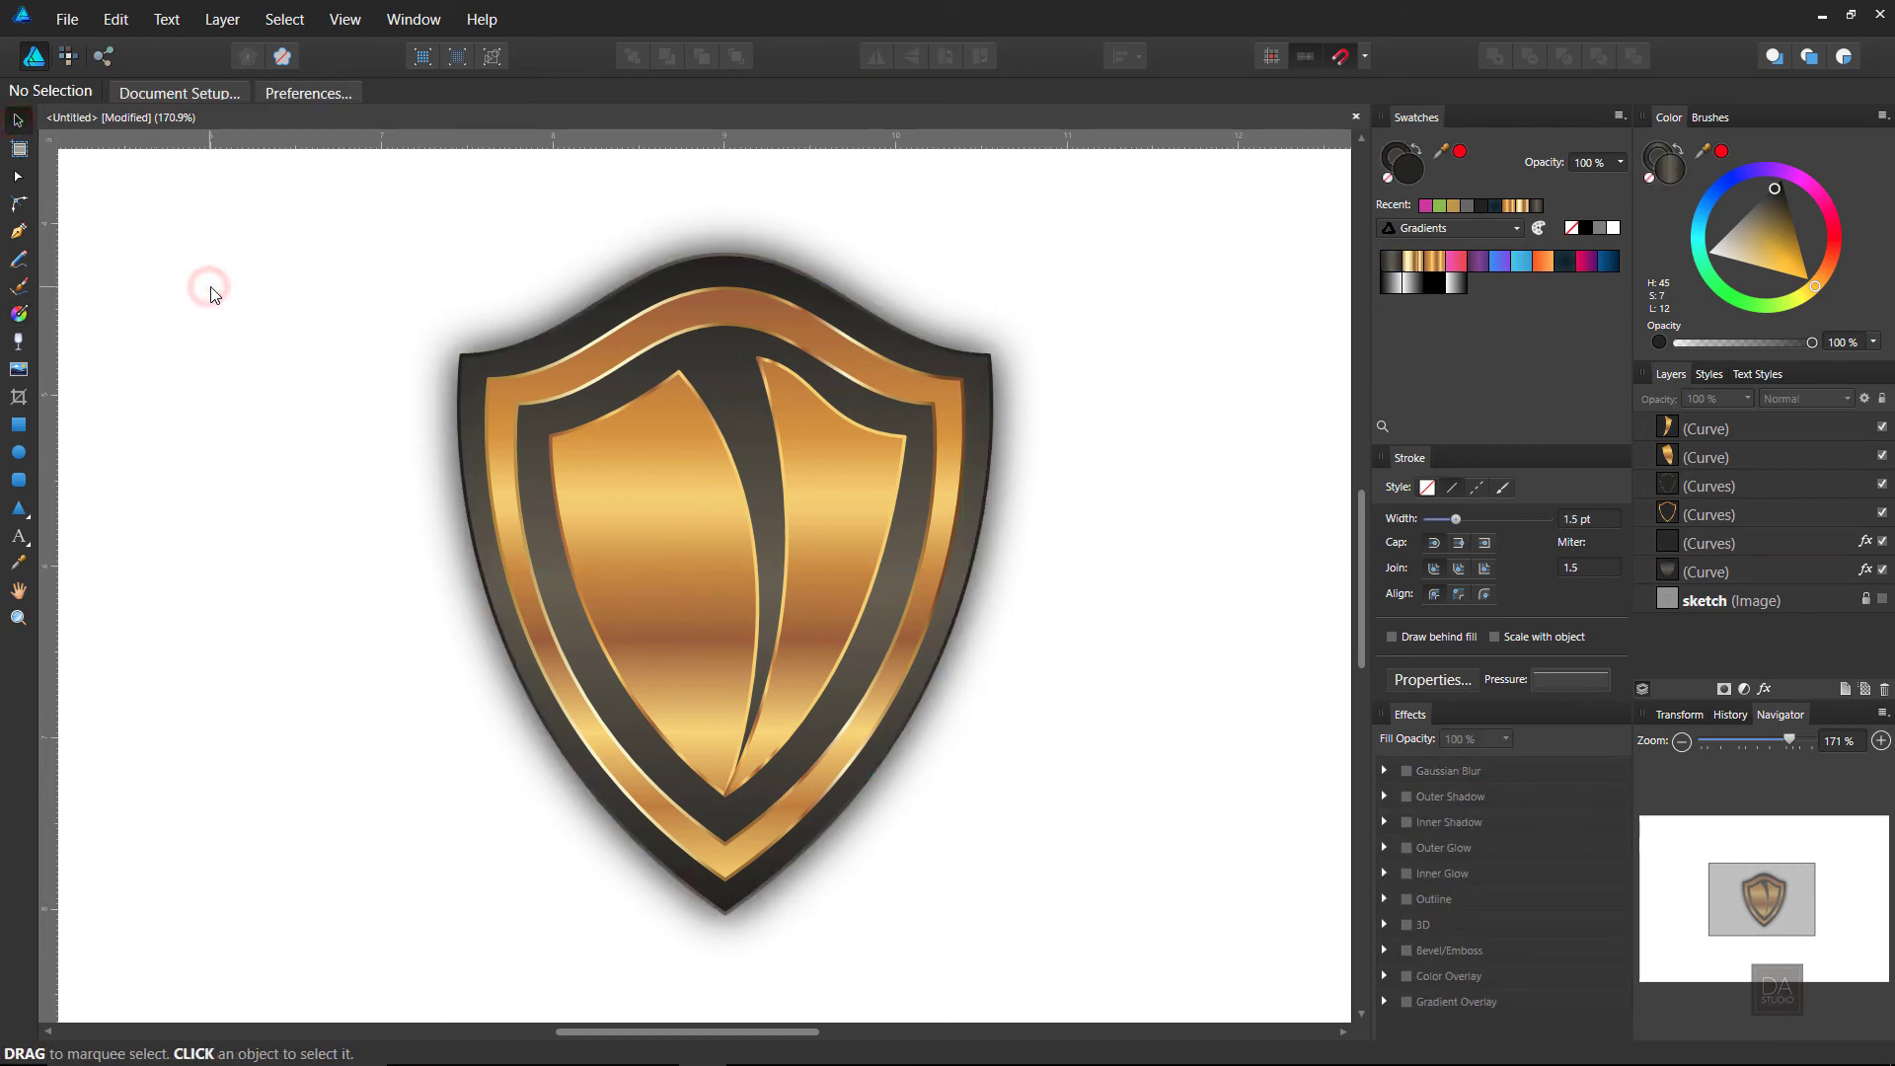
# Step: Zoom out to the whole page and draw a rectangle covering it
pyautogui.press('z')
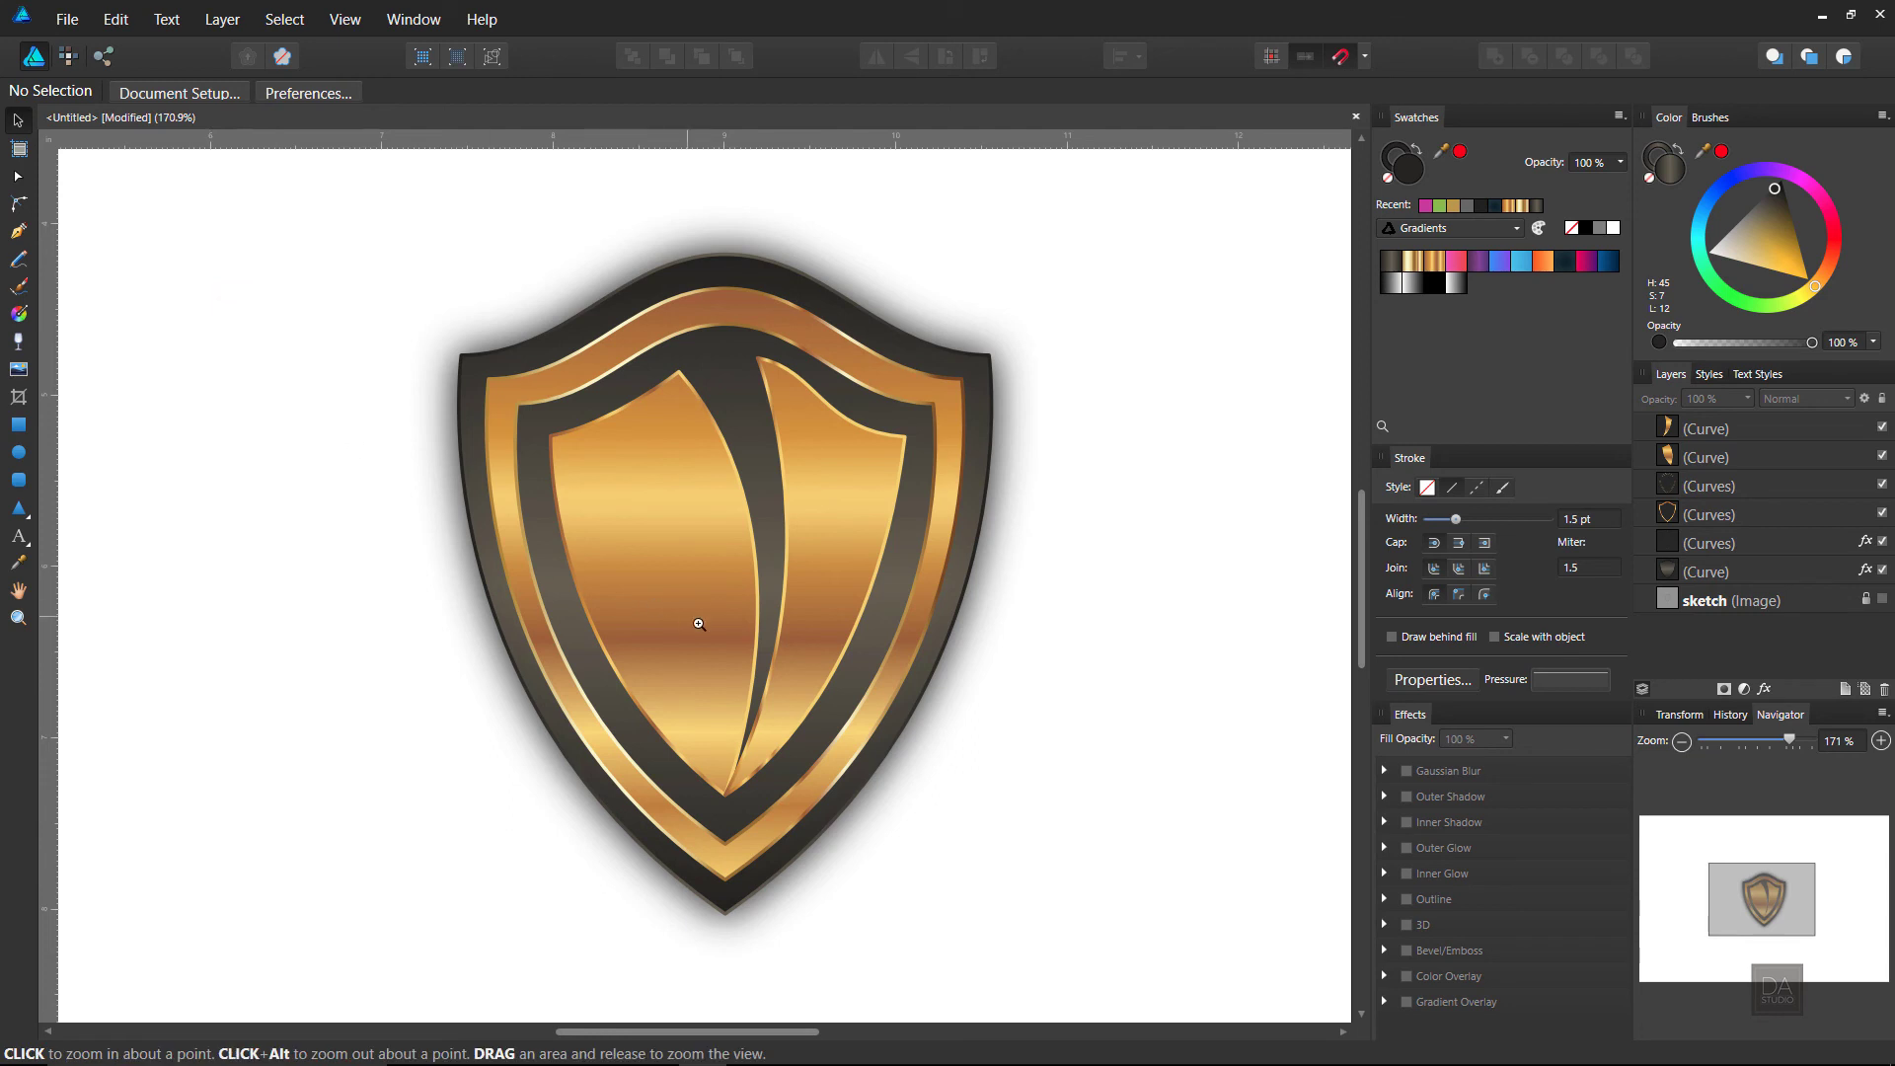
pyautogui.moveTo(696, 621); pyautogui.dragTo(226, 561)
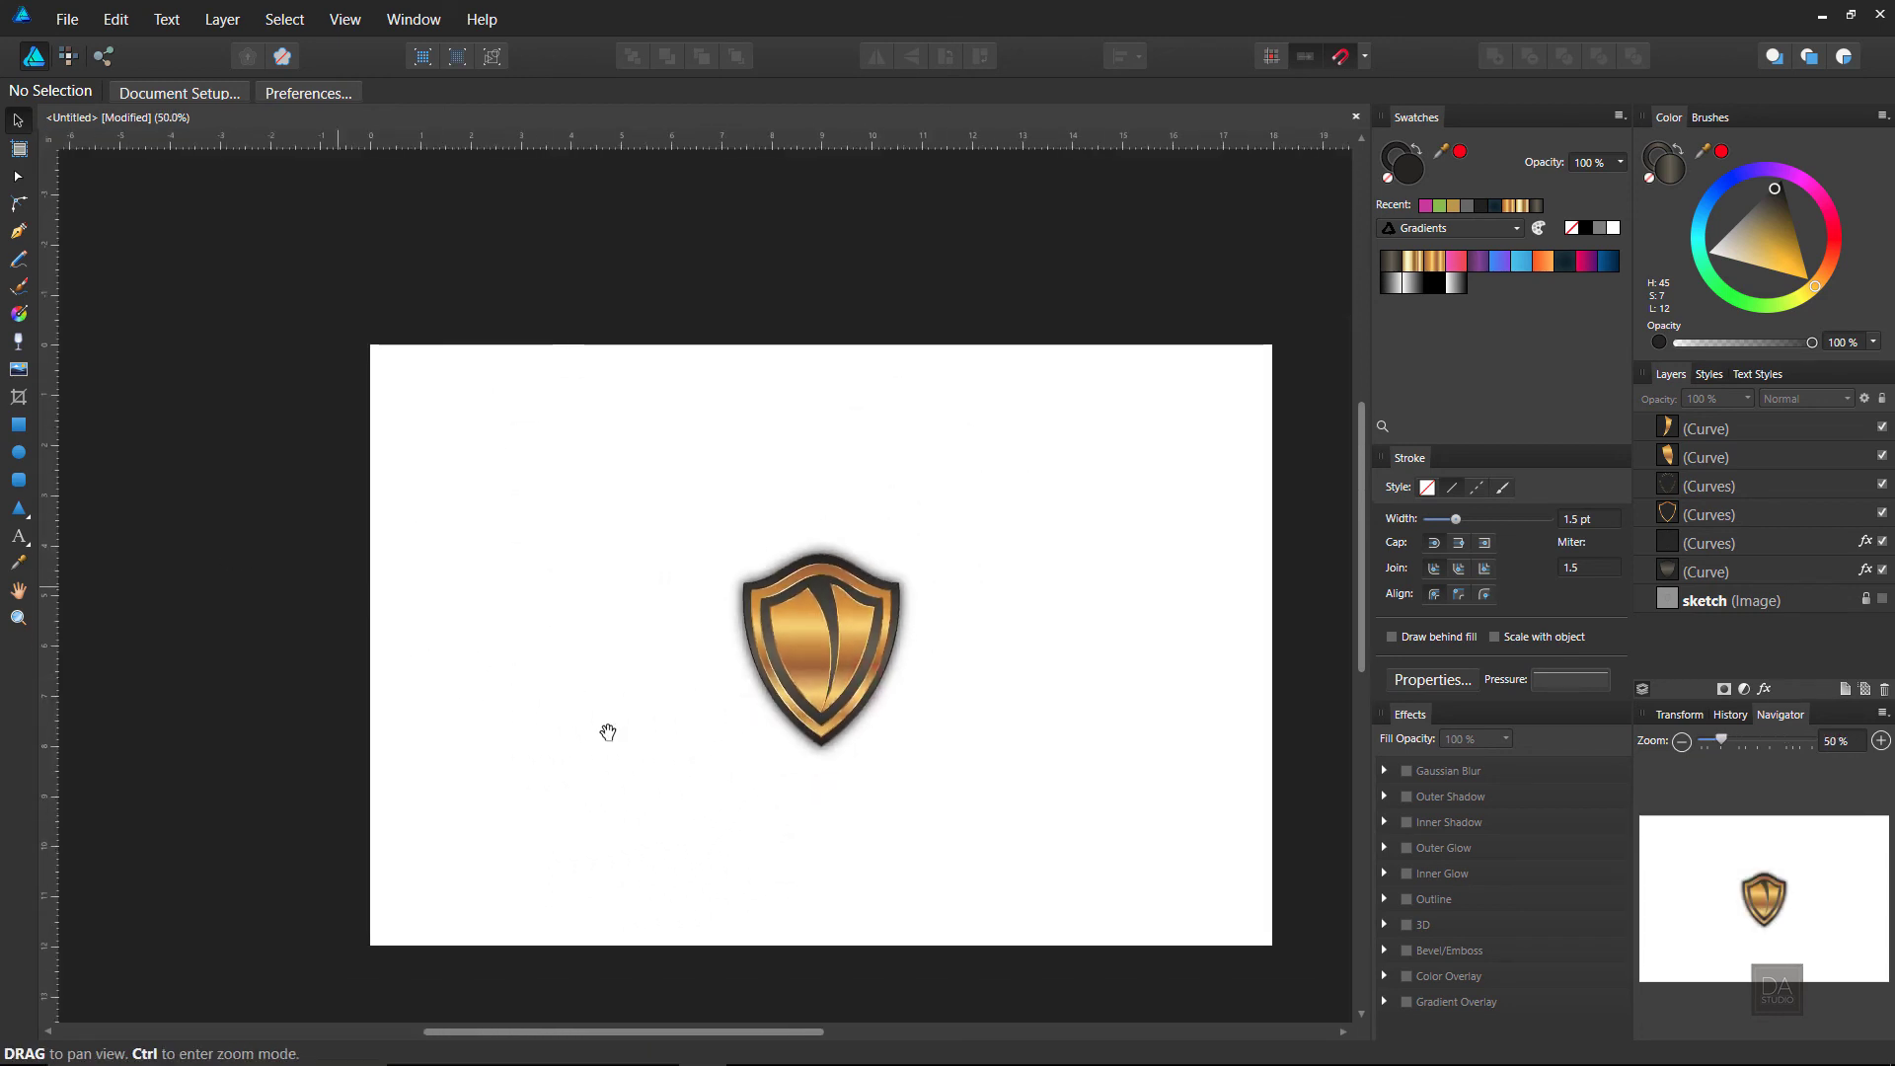
pyautogui.click(622, 748)
pyautogui.click(665, 530)
pyautogui.scroll(-1, 755, 547)
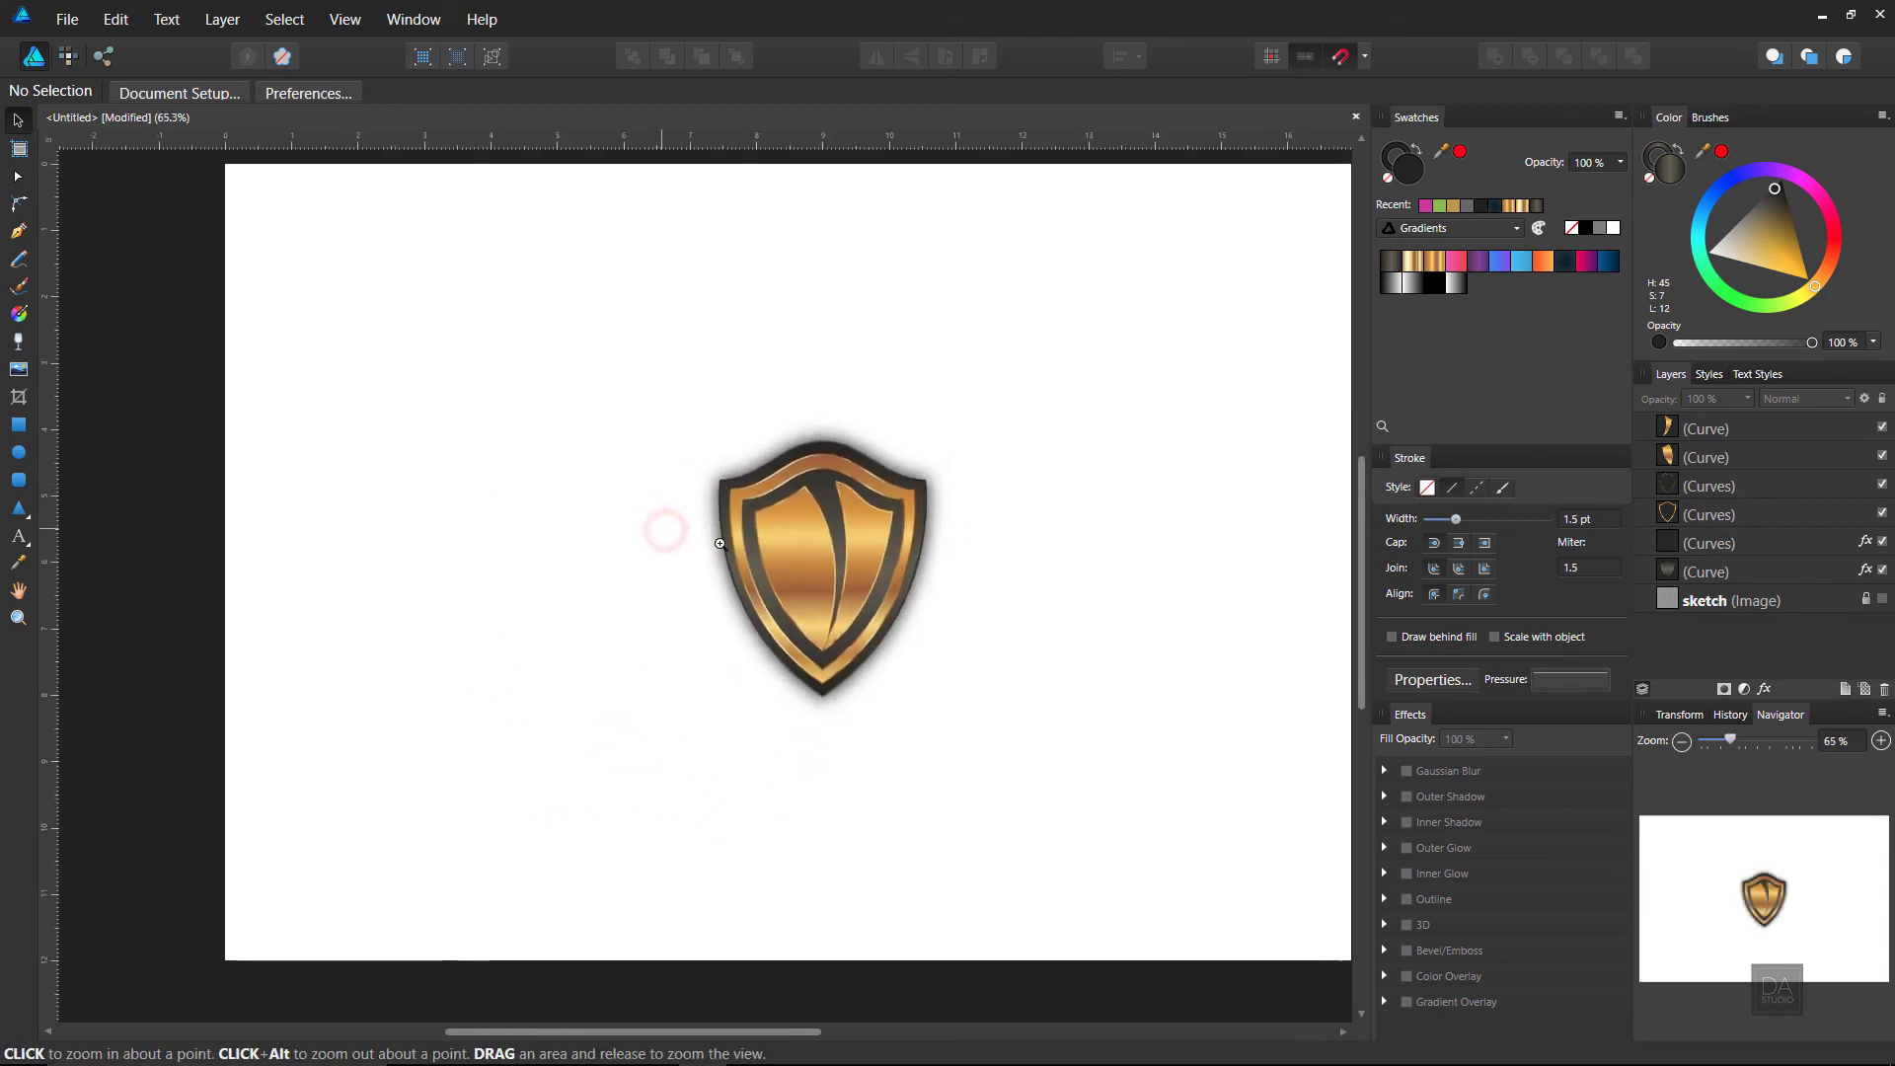
pyautogui.moveTo(829, 552); pyautogui.dragTo(700, 589)
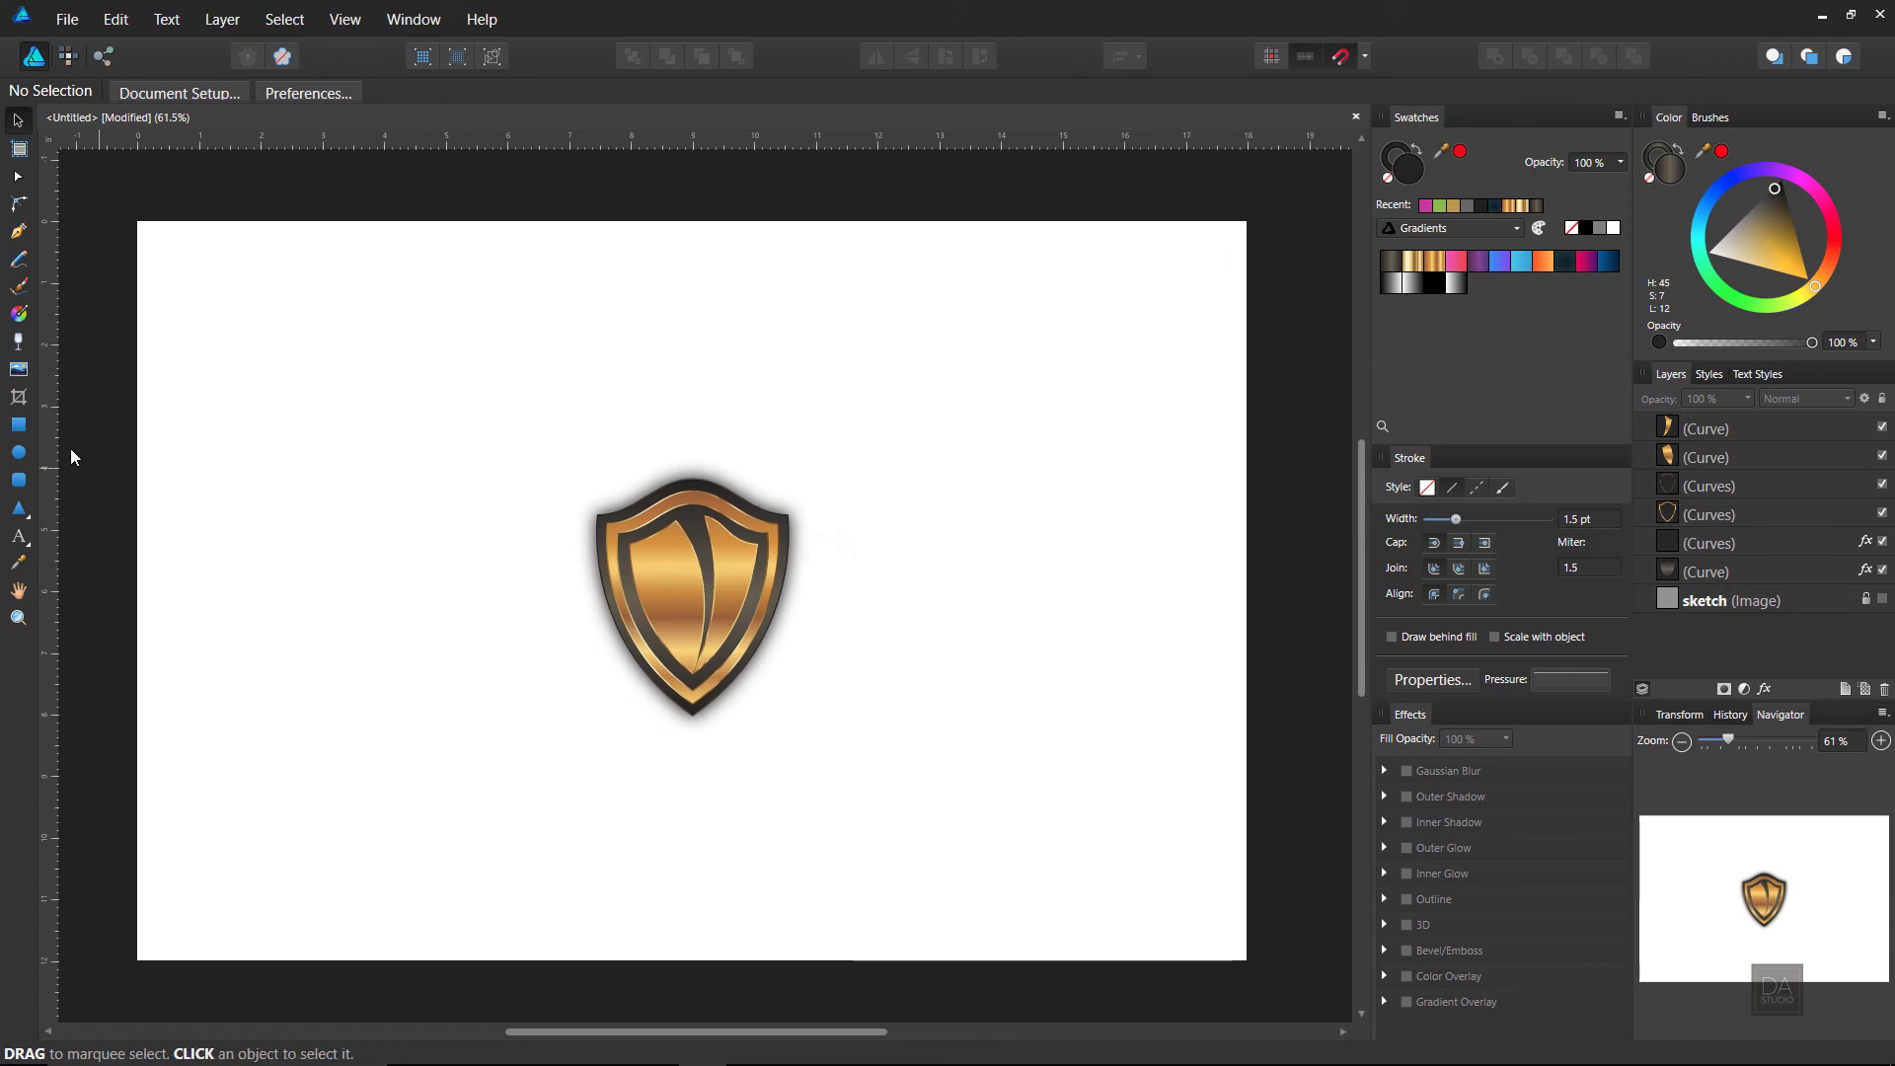
pyautogui.click(23, 427)
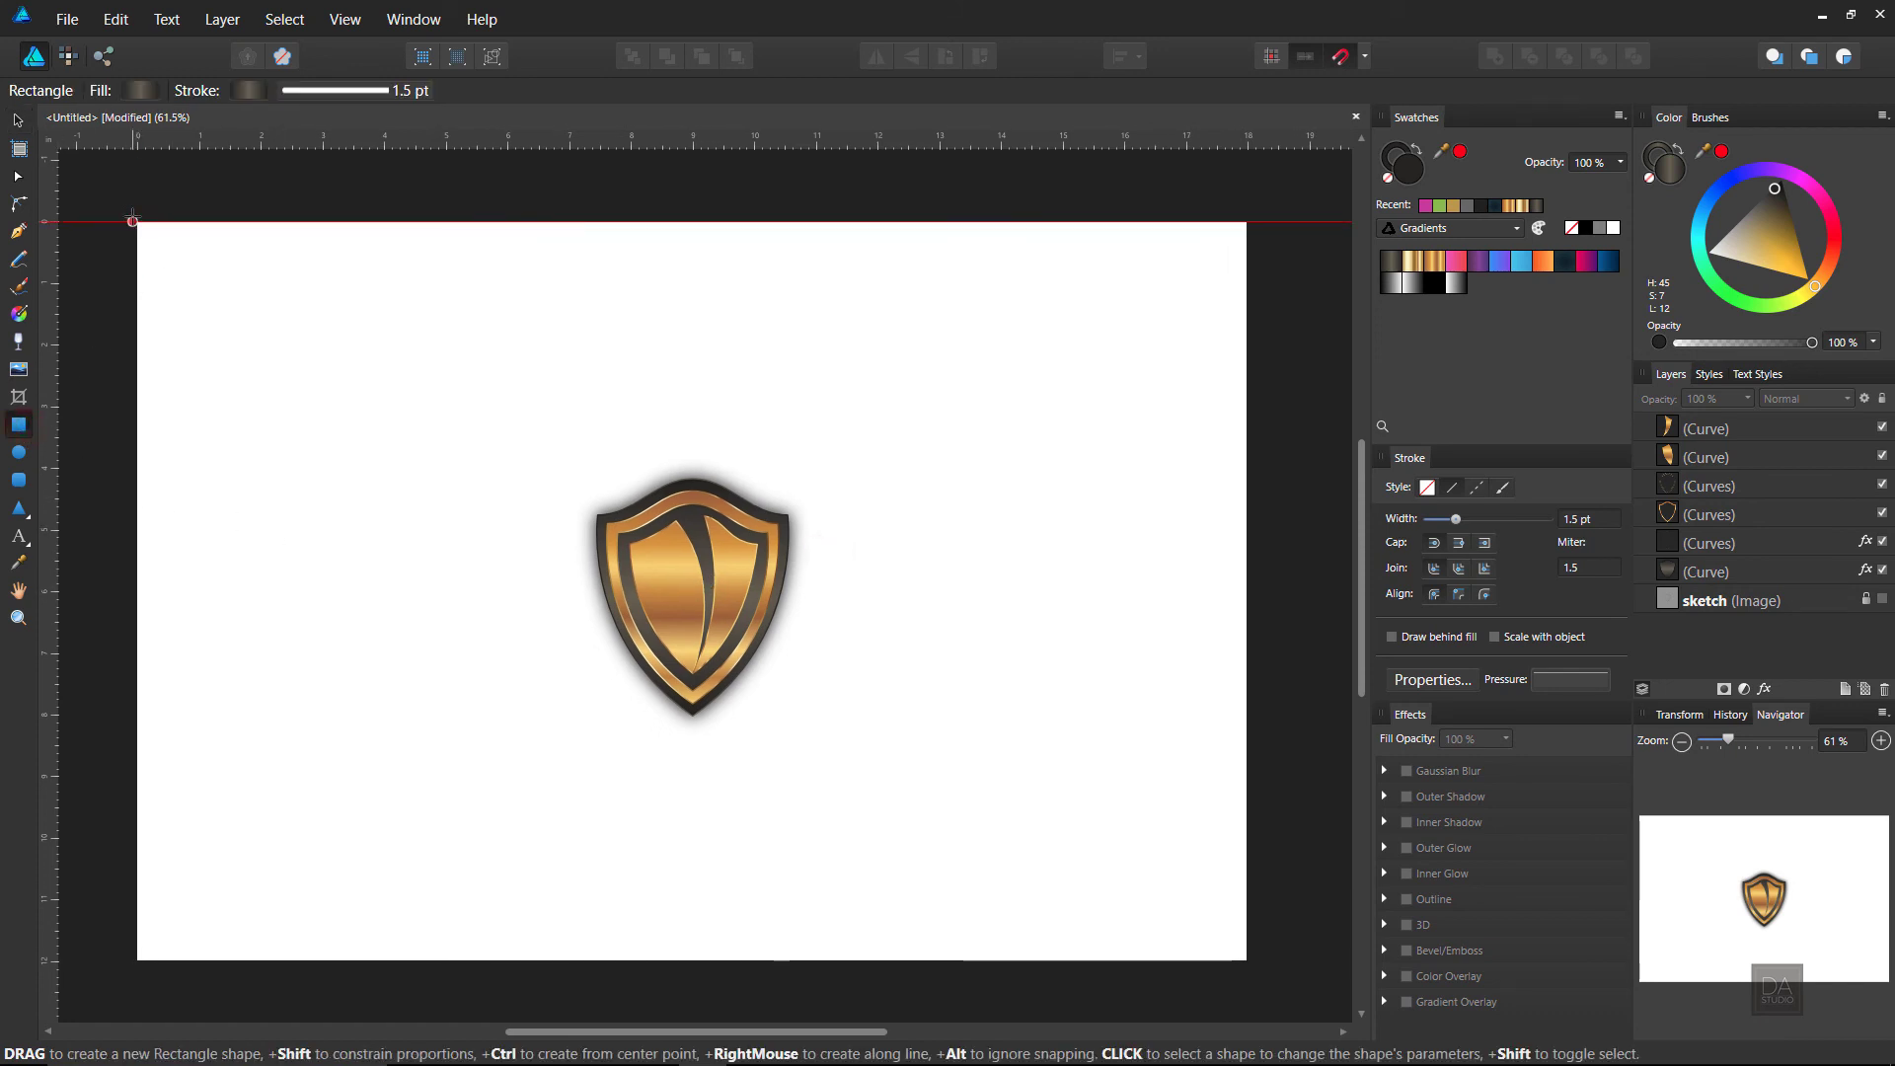
pyautogui.moveTo(132, 219); pyautogui.dragTo(1248, 961)
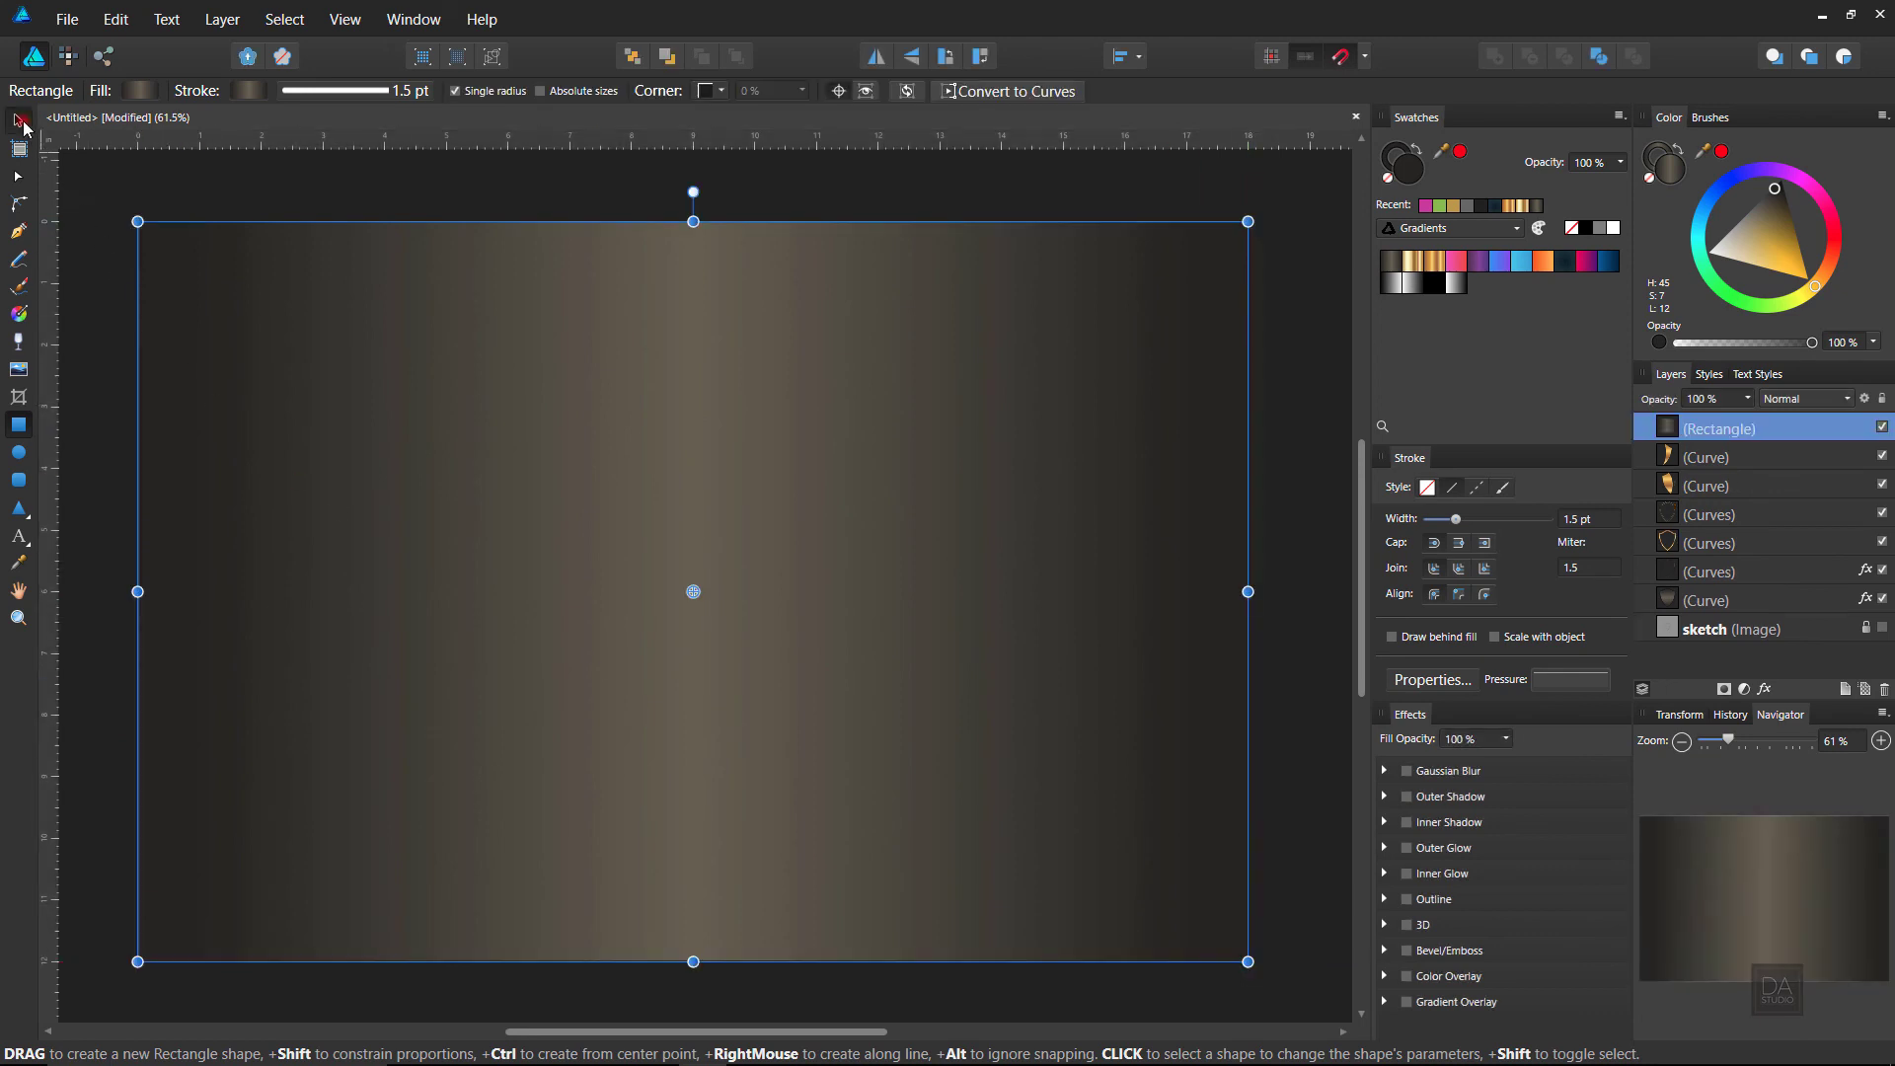
# Step: Fill the rectangle flat dark gray from the Grays swatches and move it to the bottom of Layers
pyautogui.click(23, 122)
pyautogui.click(1484, 230)
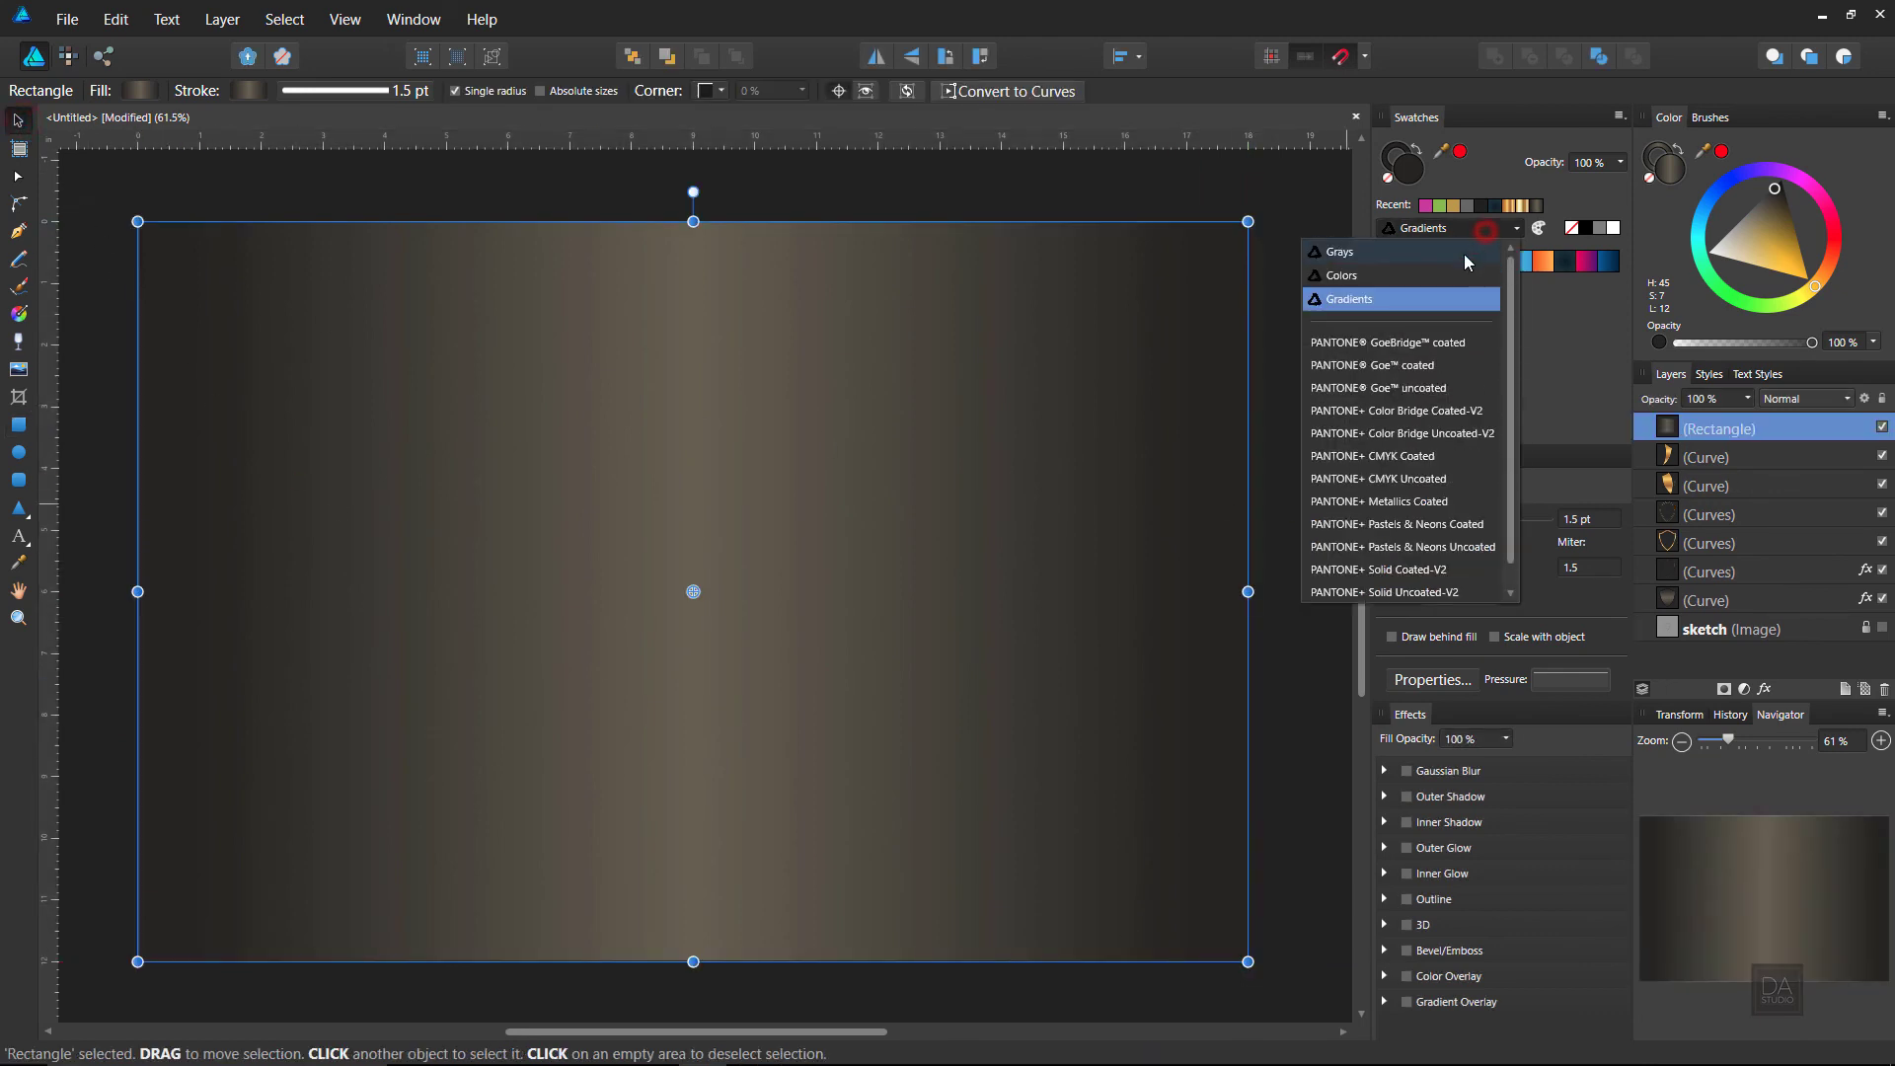
pyautogui.click(1448, 255)
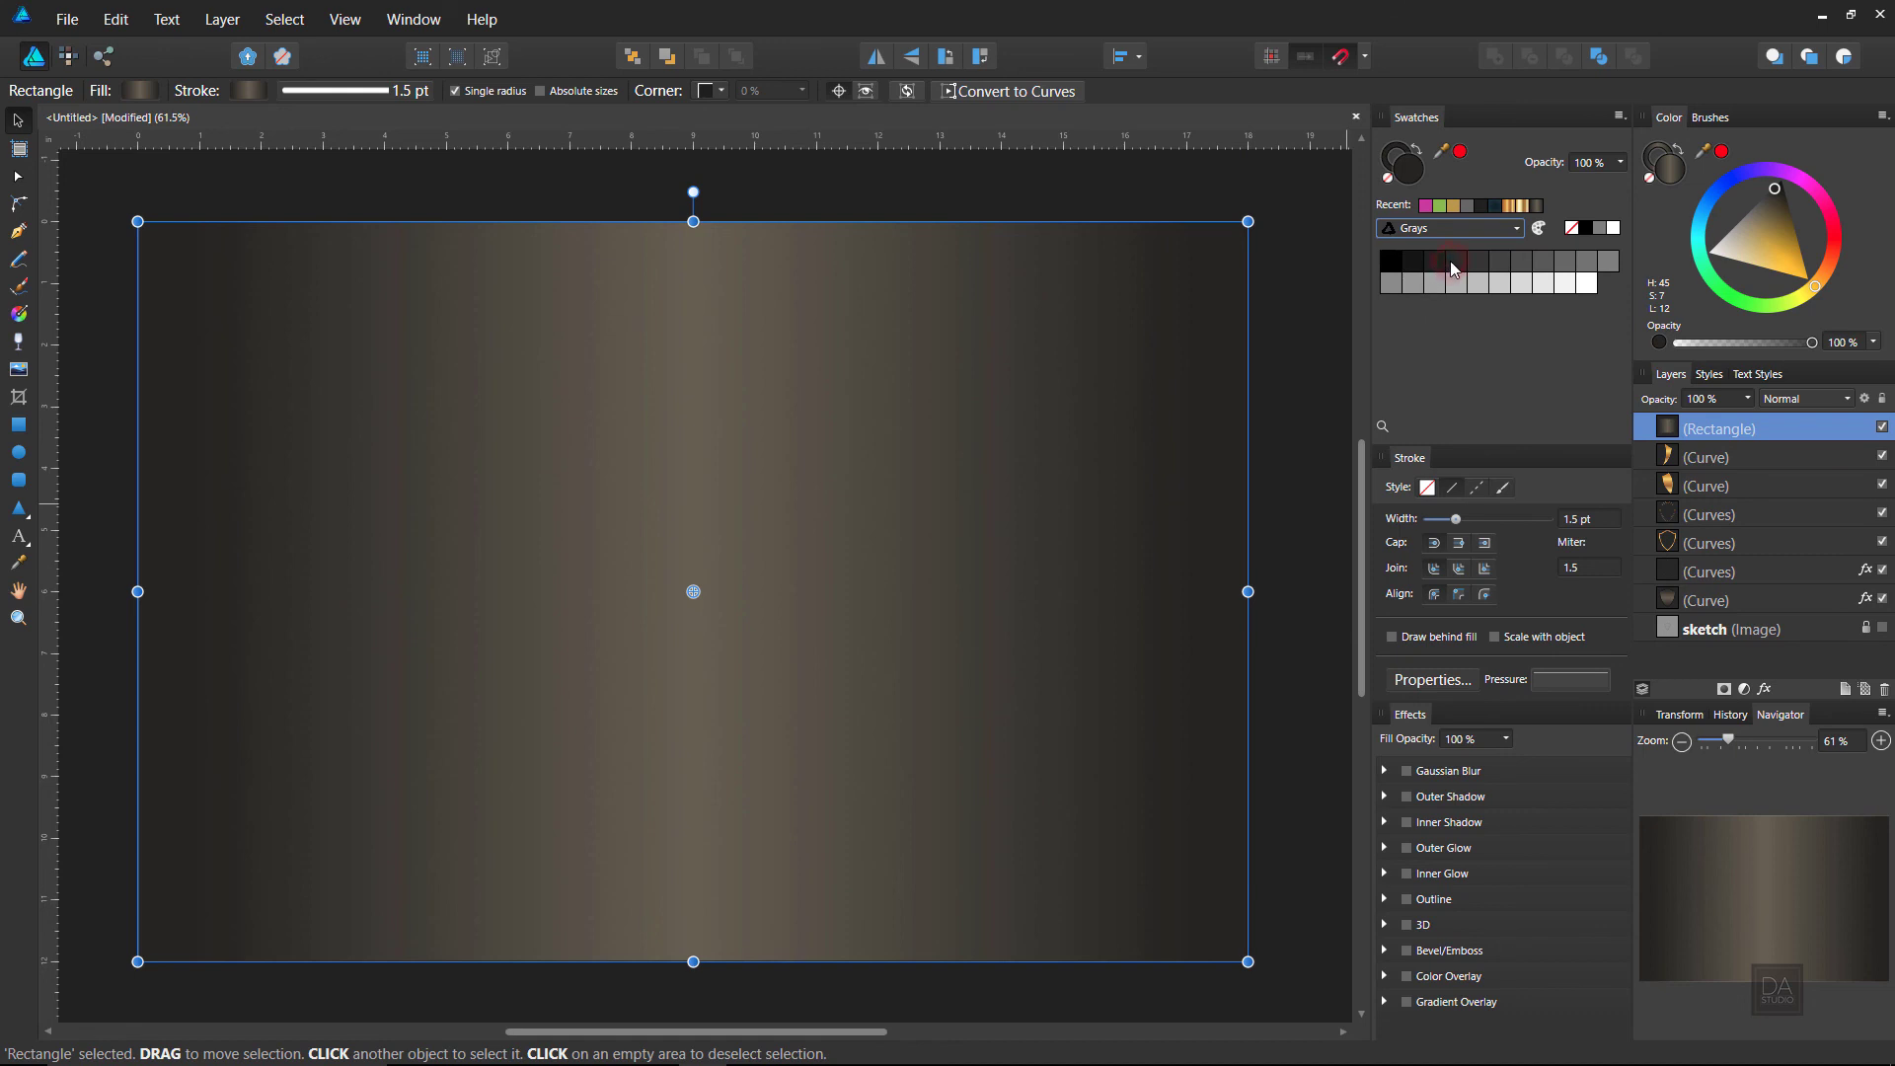
pyautogui.click(1436, 262)
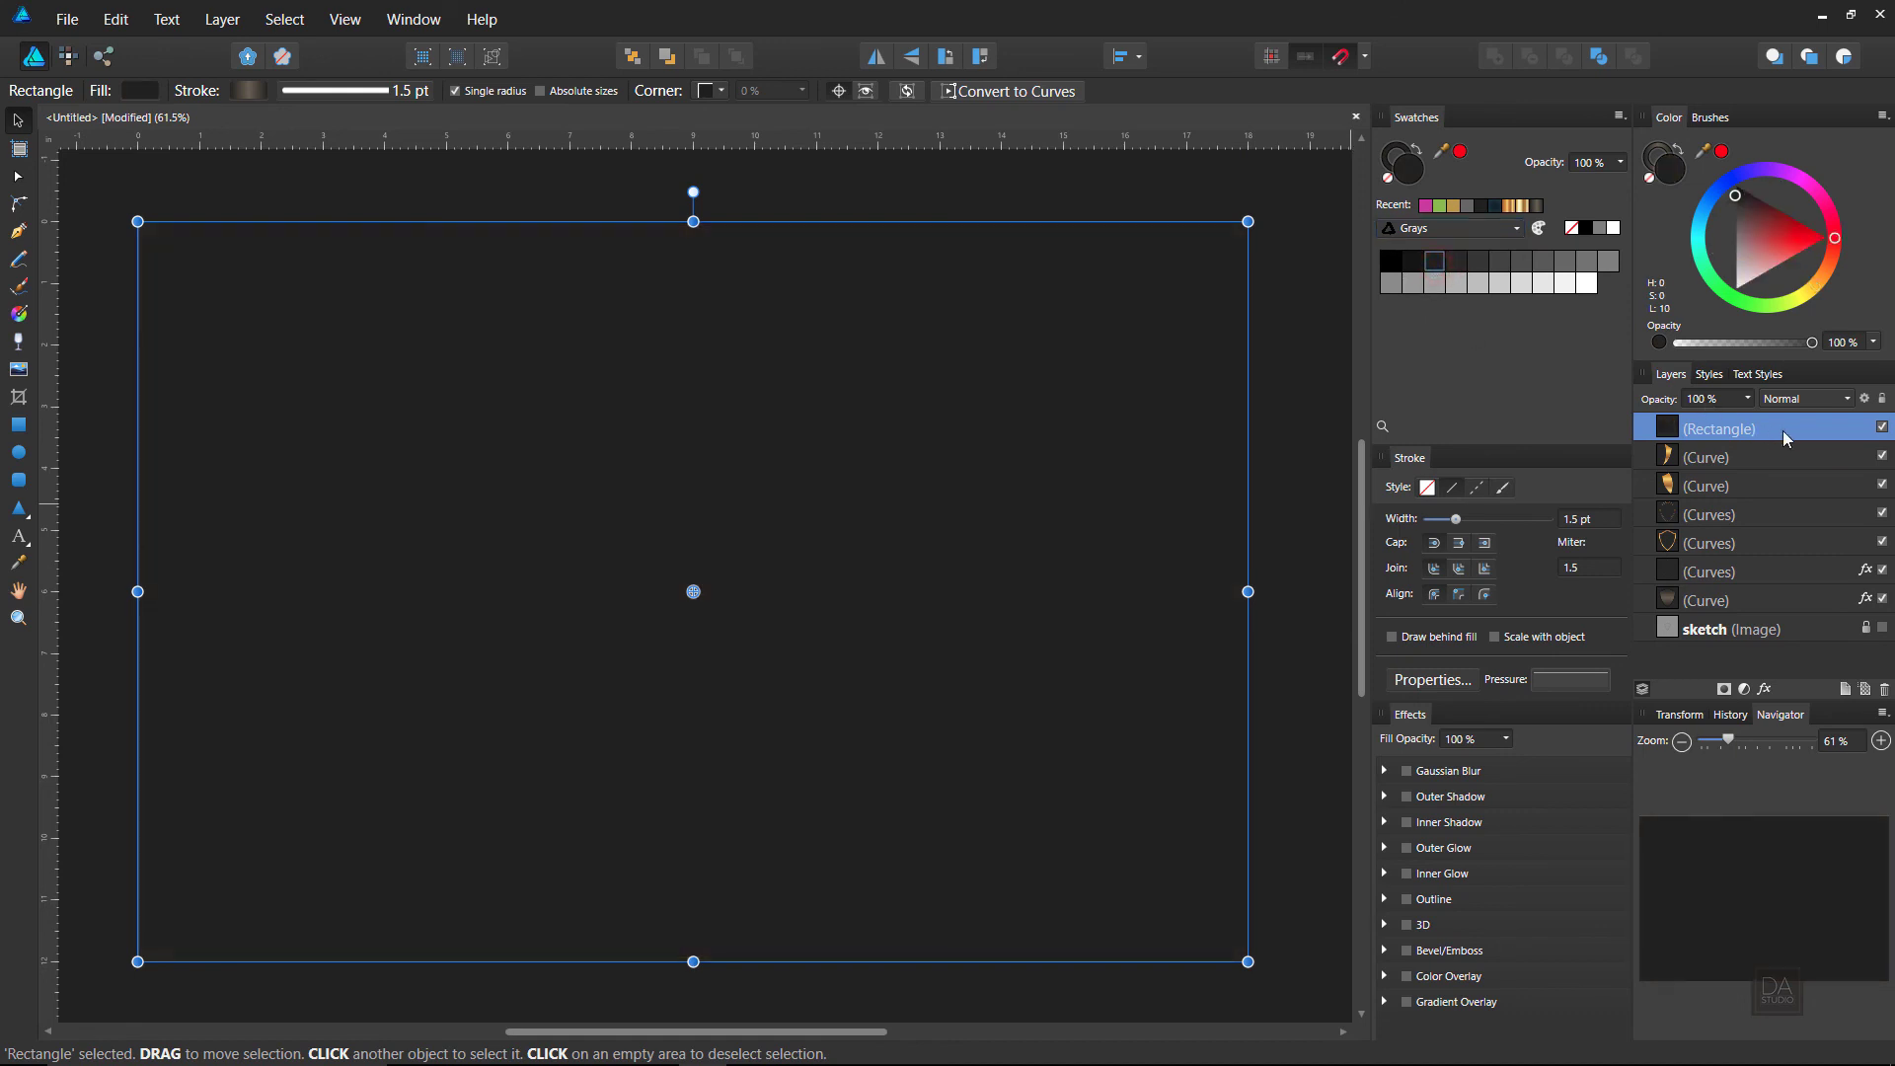
pyautogui.moveTo(1786, 438); pyautogui.dragTo(1772, 678)
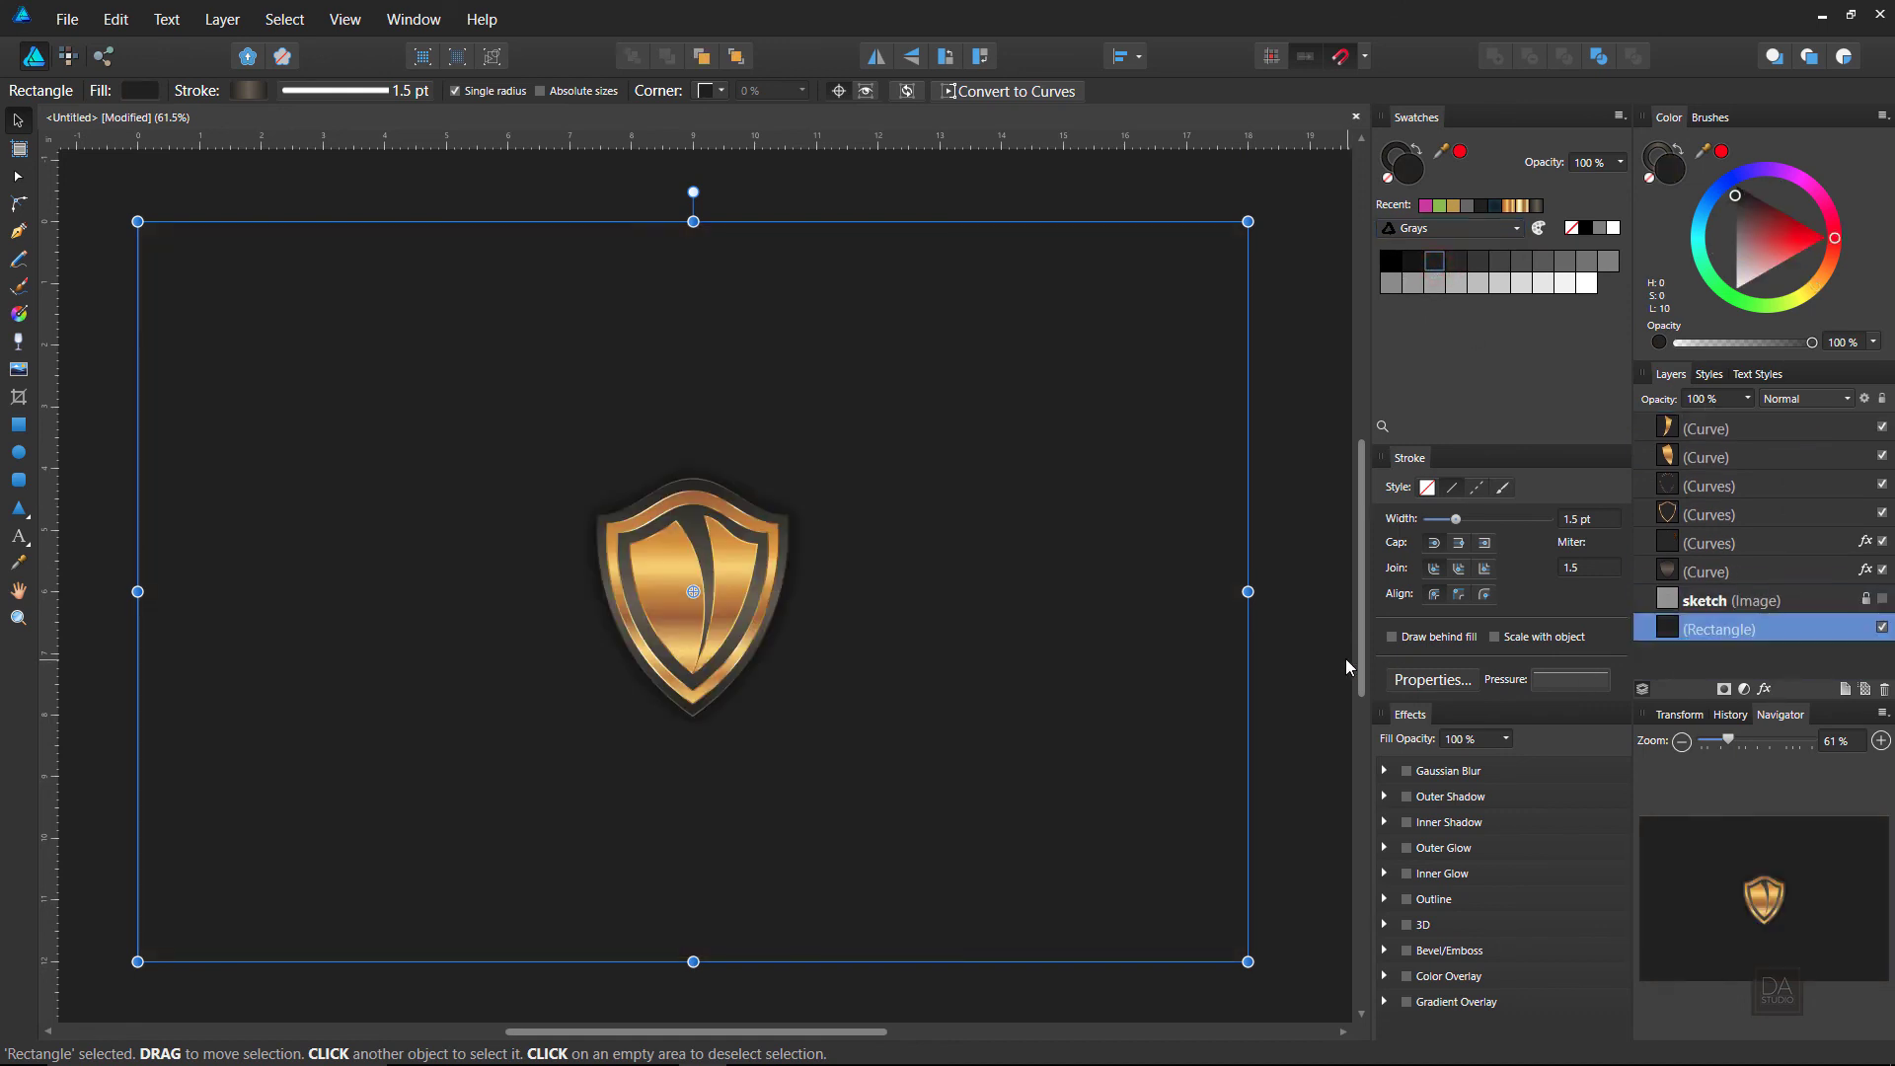
# Step: Select all six shield pieces together and scale them up slightly
pyautogui.click(1317, 636)
pyautogui.moveTo(1312, 589); pyautogui.dragTo(1056, 702)
pyautogui.click(1277, 547)
pyautogui.moveTo(922, 390); pyautogui.dragTo(458, 814)
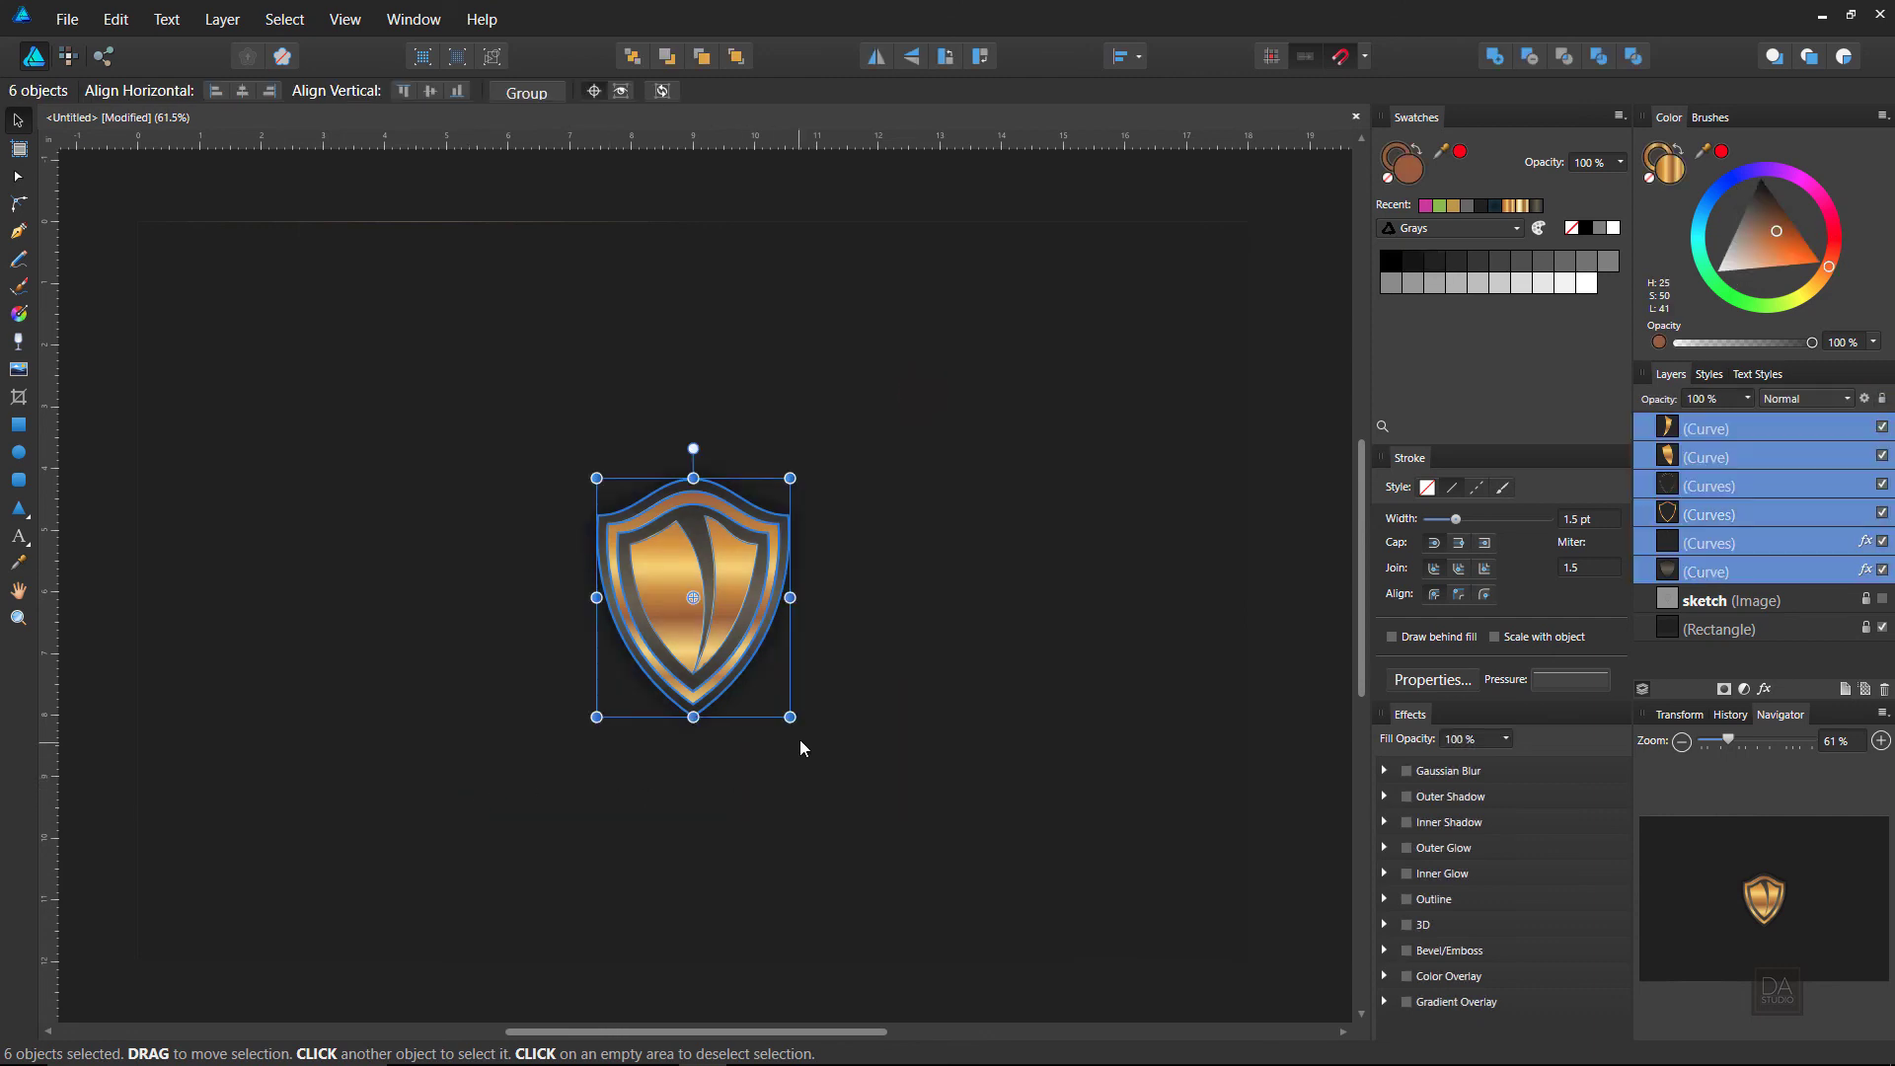
pyautogui.moveTo(791, 718); pyautogui.dragTo(835, 759)
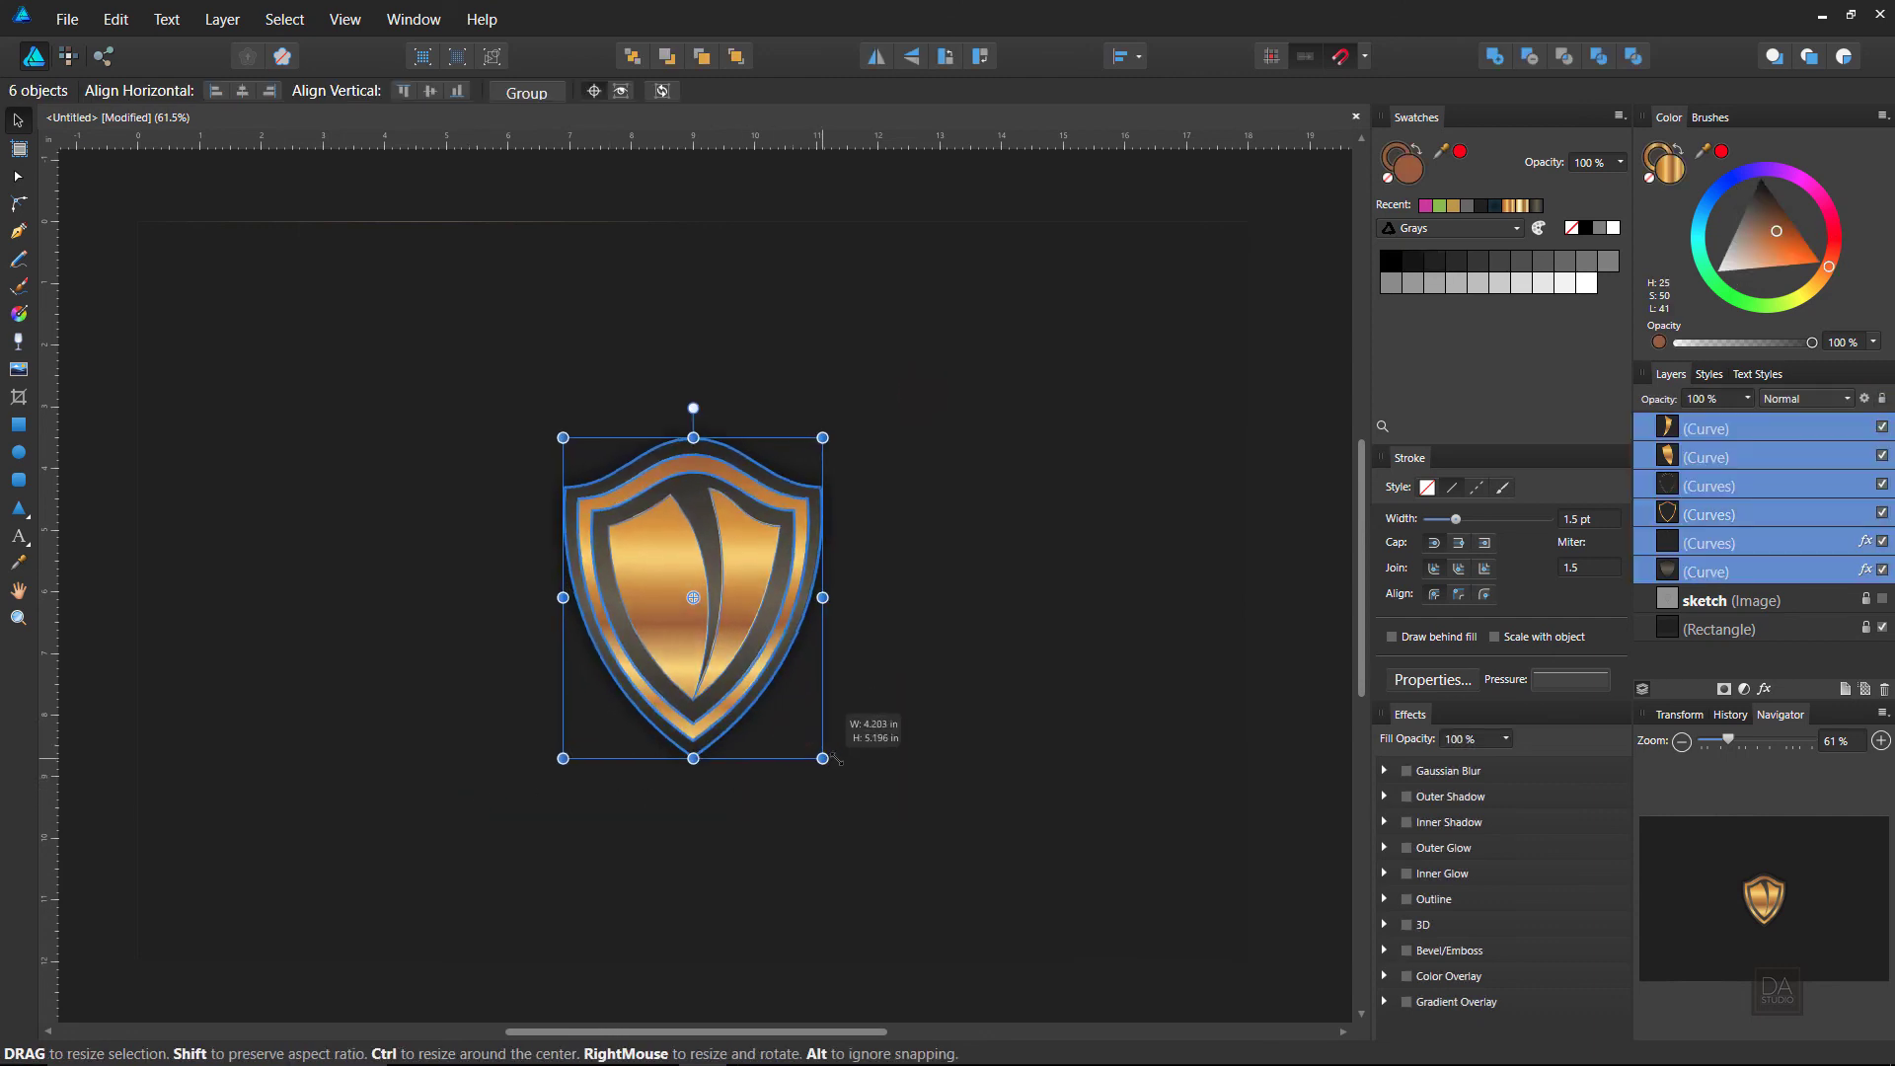
pyautogui.click(973, 679)
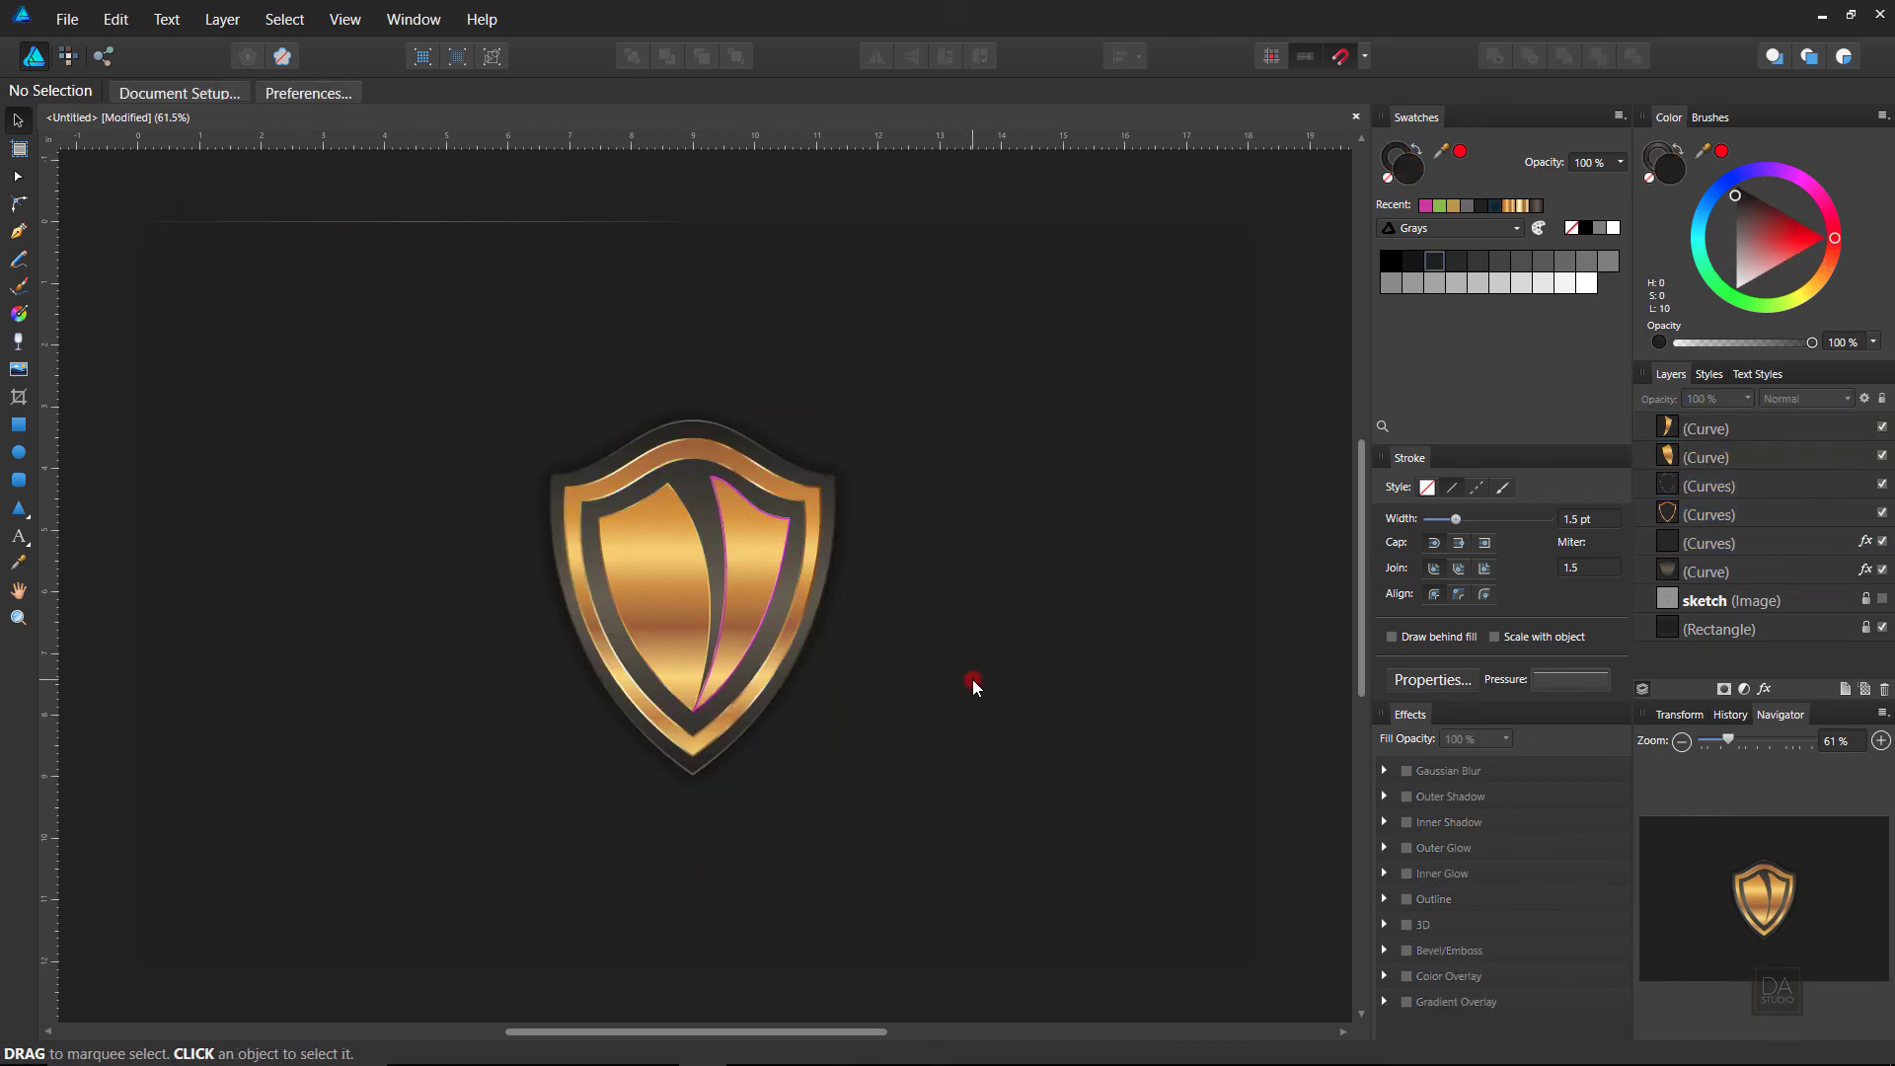